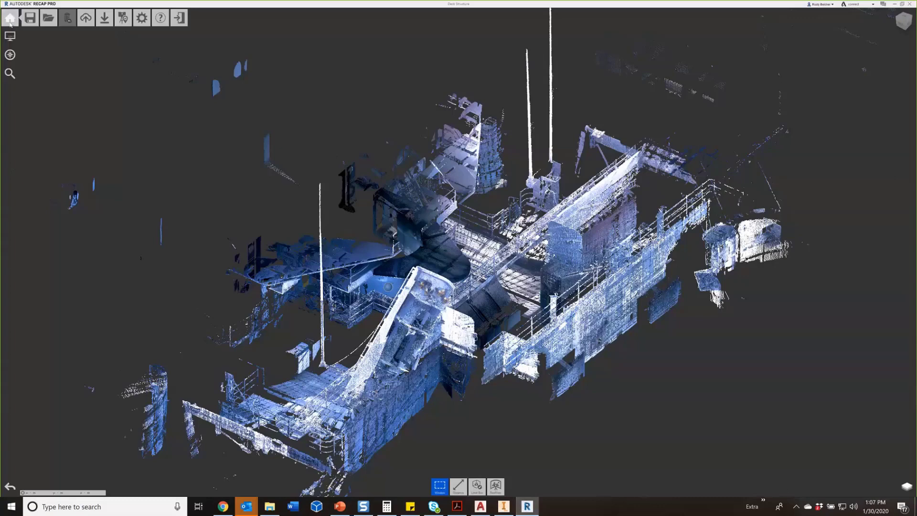
- Leave the Deck Structure scan and open the recent Wisconsin project
mouse_move(28, 22)
click(20, 18)
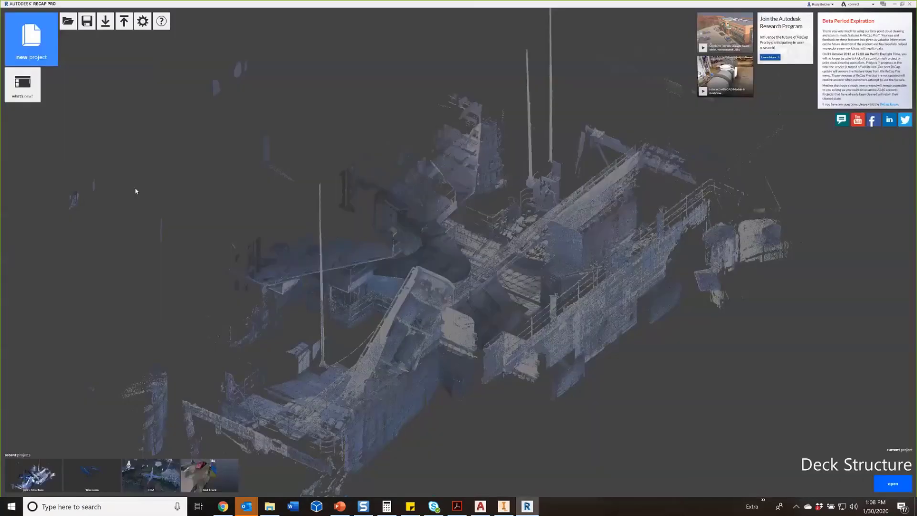
click(92, 474)
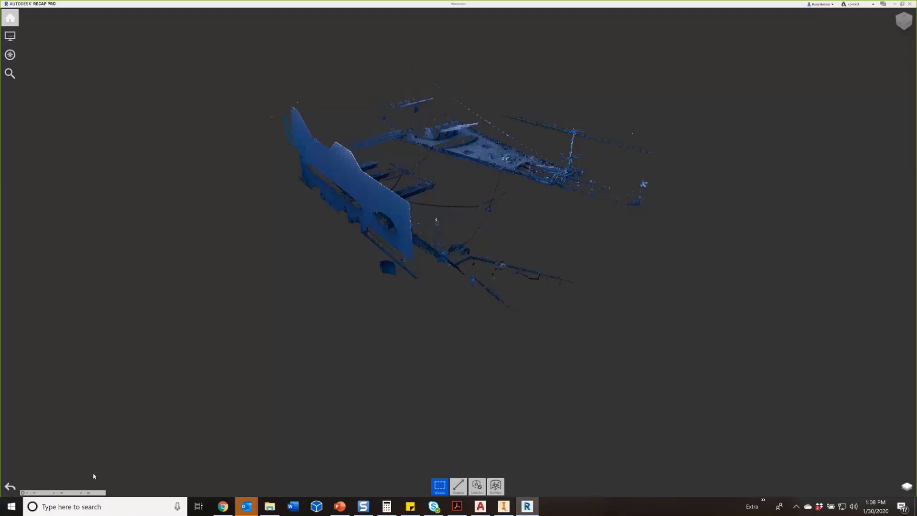
- Examine the ship's deck in the point cloud, and view its gun turret in the panorama from the scan location beside the deck vents
drag(464, 311, 291, 316)
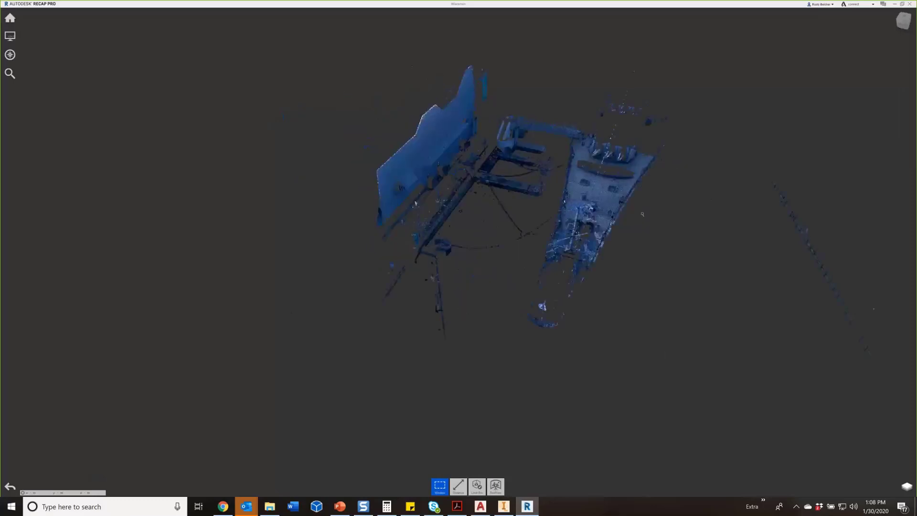
scroll(642, 214, up, 10)
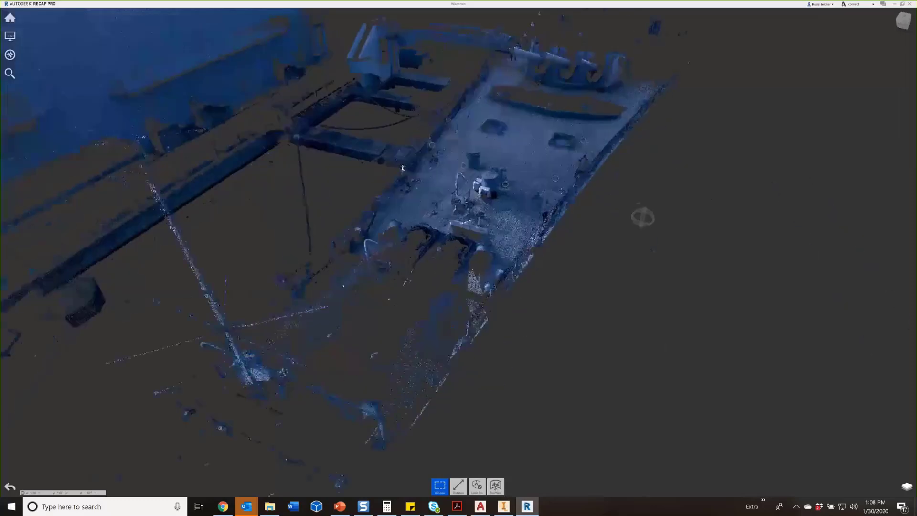
drag(522, 277, 509, 245)
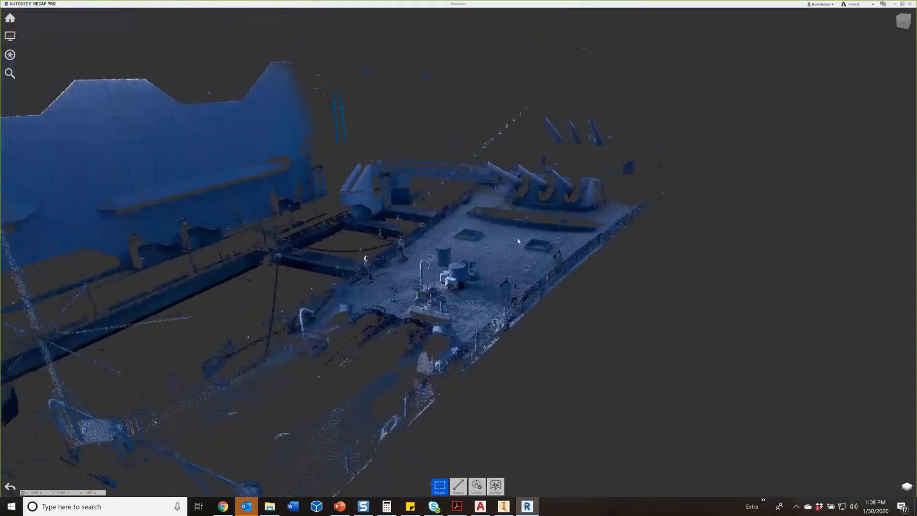
click(473, 274)
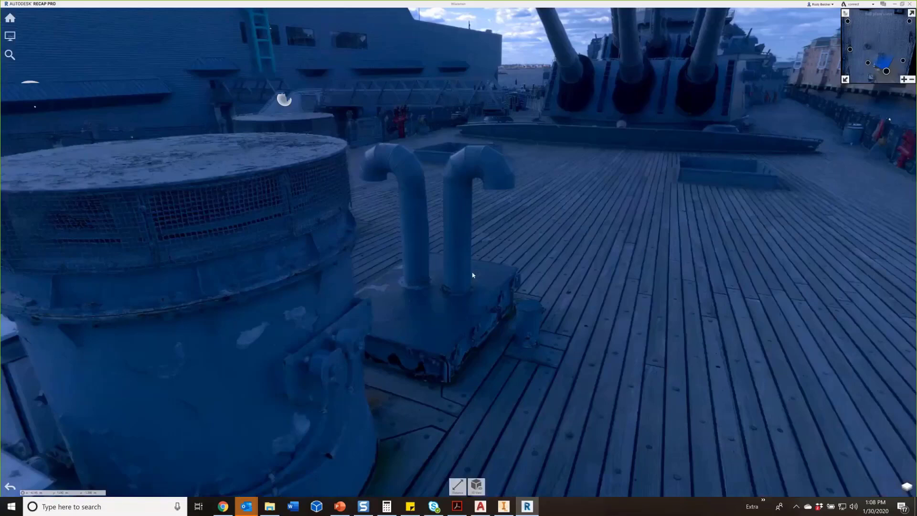
drag(615, 86, 532, 255)
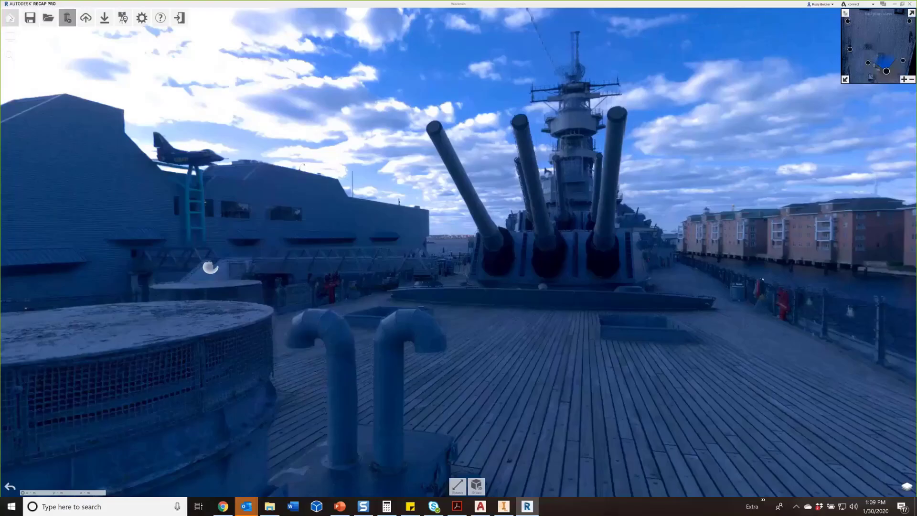
- Open the recent T33A aircraft project, discarding the changes to the Wisconsin project
click(10, 19)
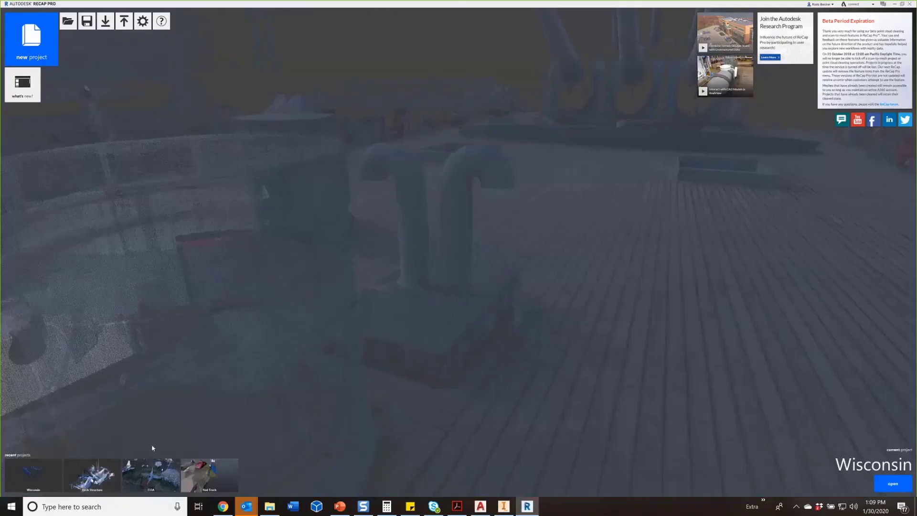
click(159, 481)
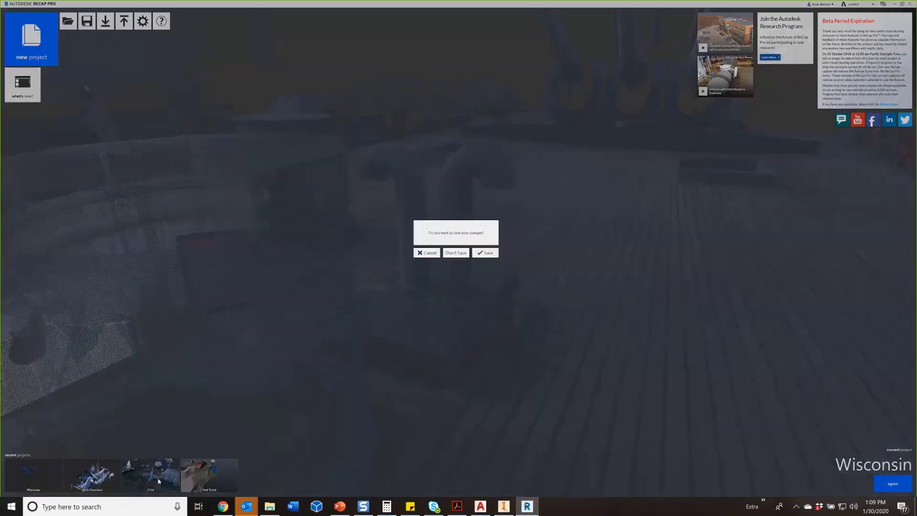
click(460, 253)
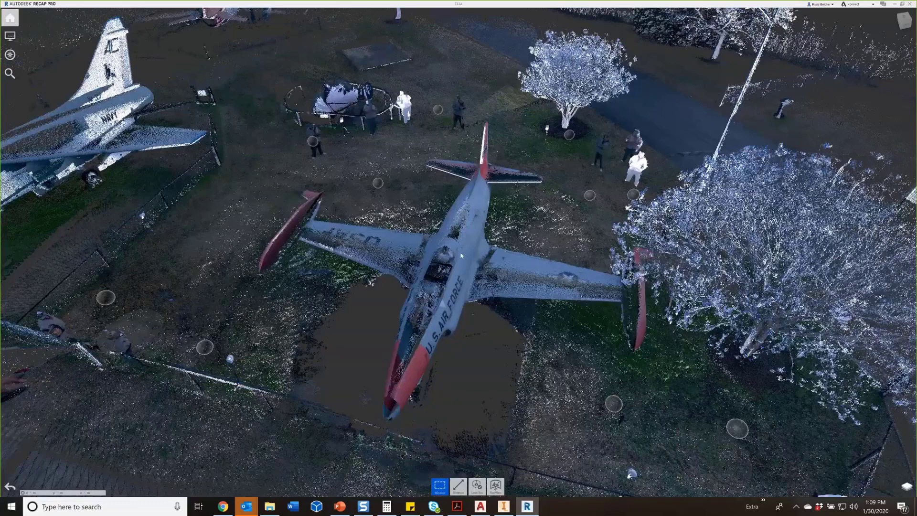
- Open the recent Red Truck project and view the truck from its side and its front grille
click(10, 19)
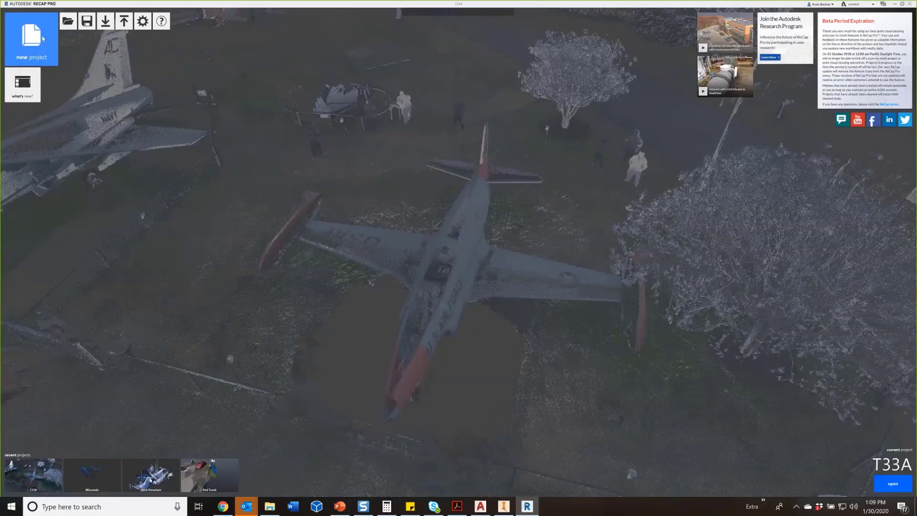
click(209, 475)
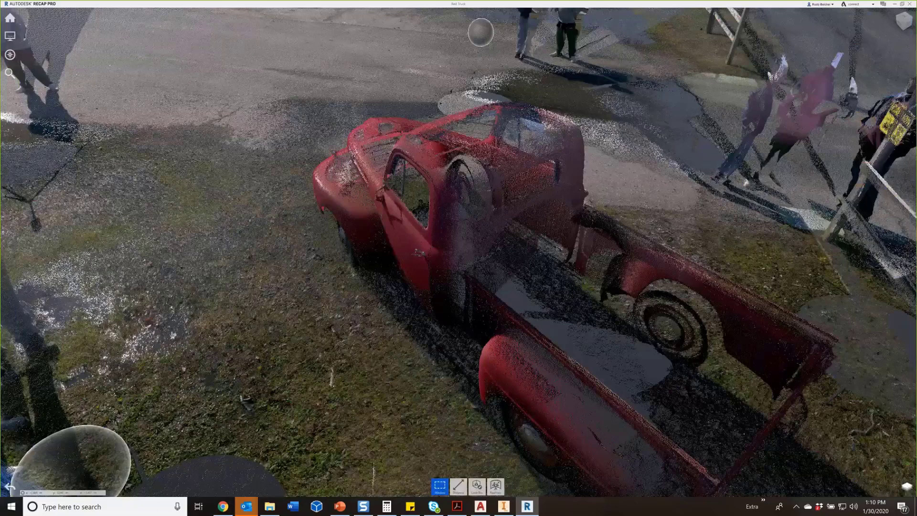
shift+middle_drag(185, 369, 499, 367)
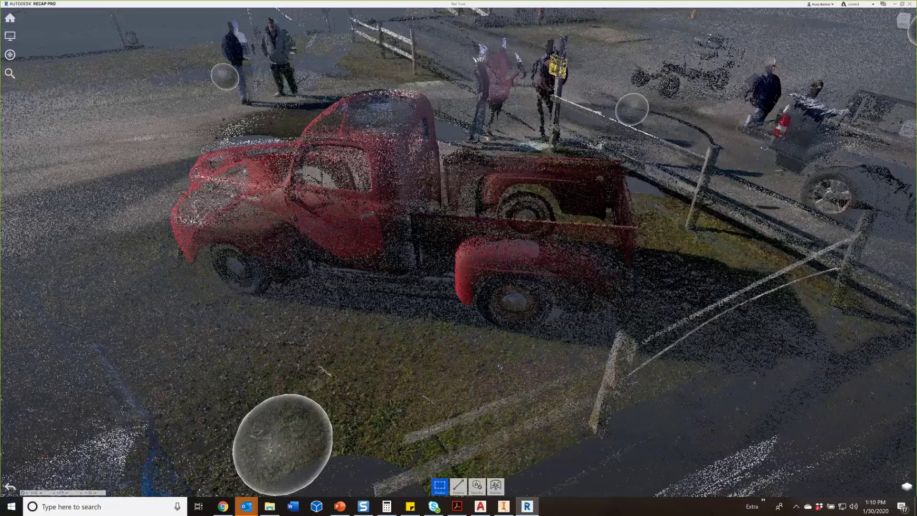
shift+middle_drag(500, 367, 475, 348)
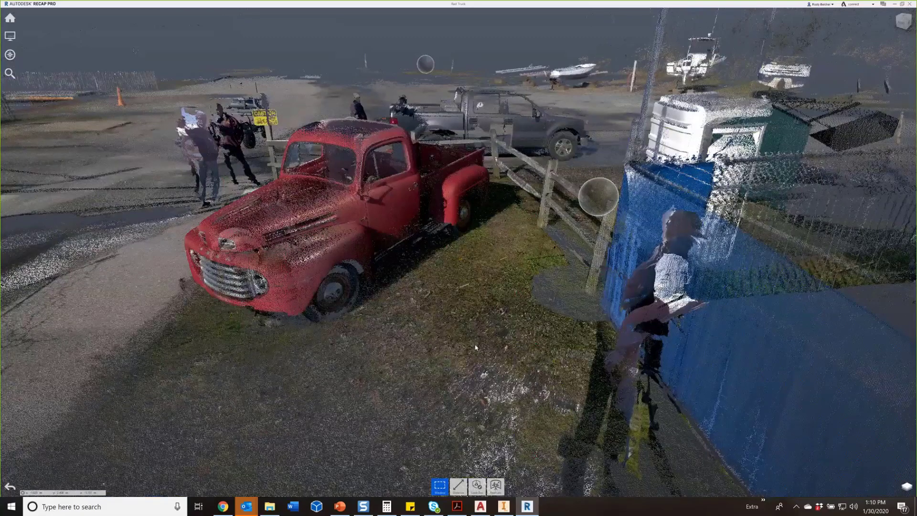
- Open the project file 2-173-0-Q.rcp from the 2-173-0-Q folder inside ReCap Pro Class
mouse_move(11, 20)
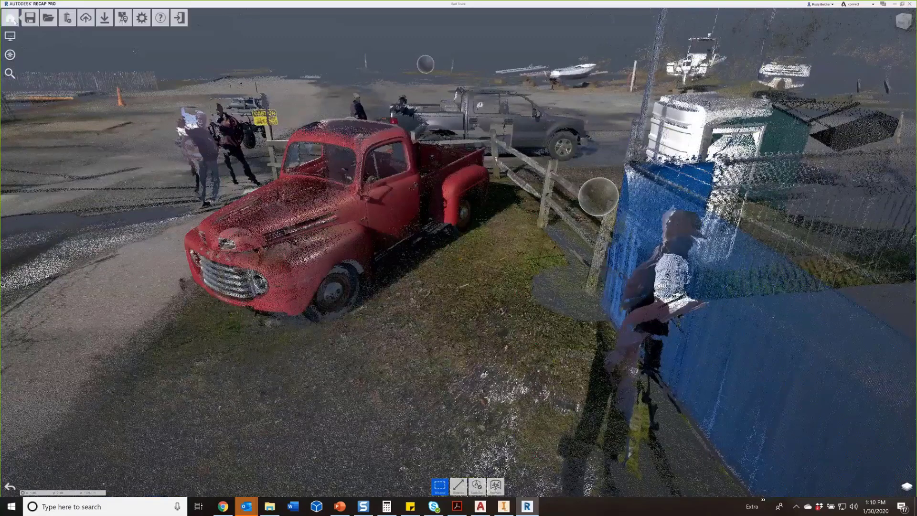
click(49, 18)
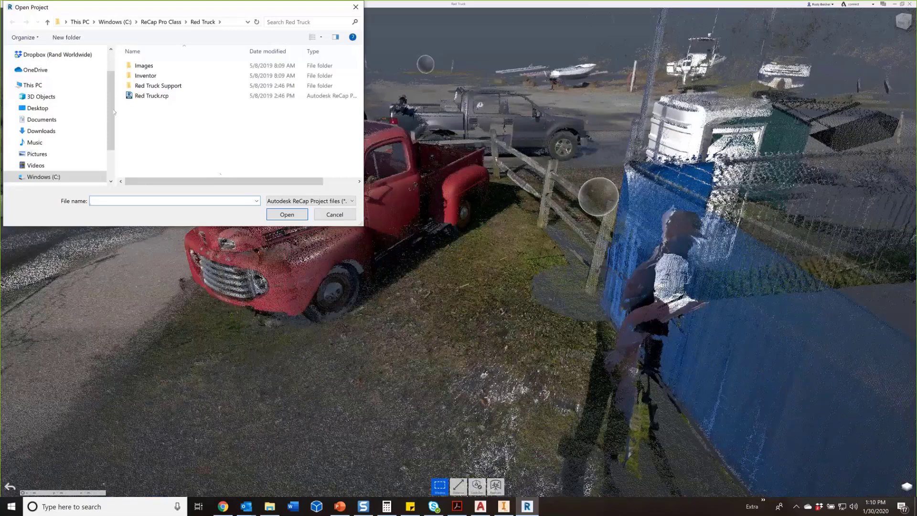
scroll(113, 111, up, 1)
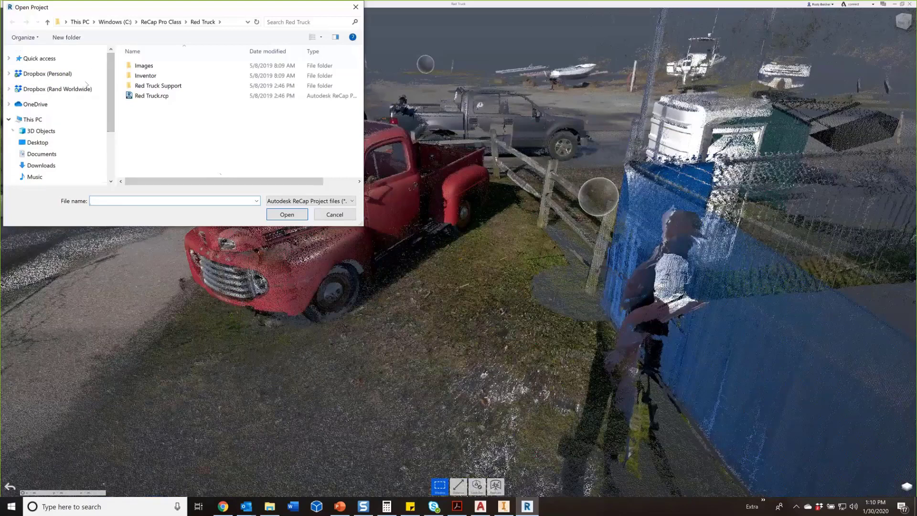
click(161, 22)
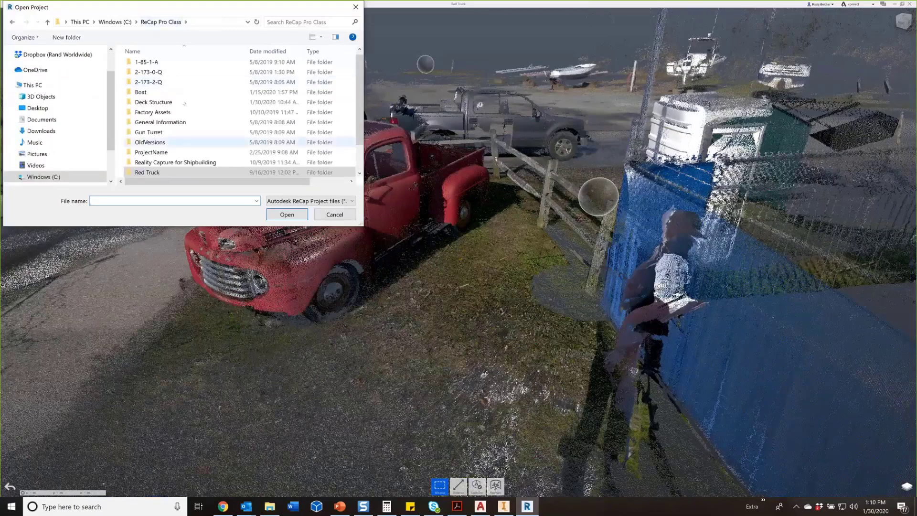
double_click(154, 73)
click(146, 86)
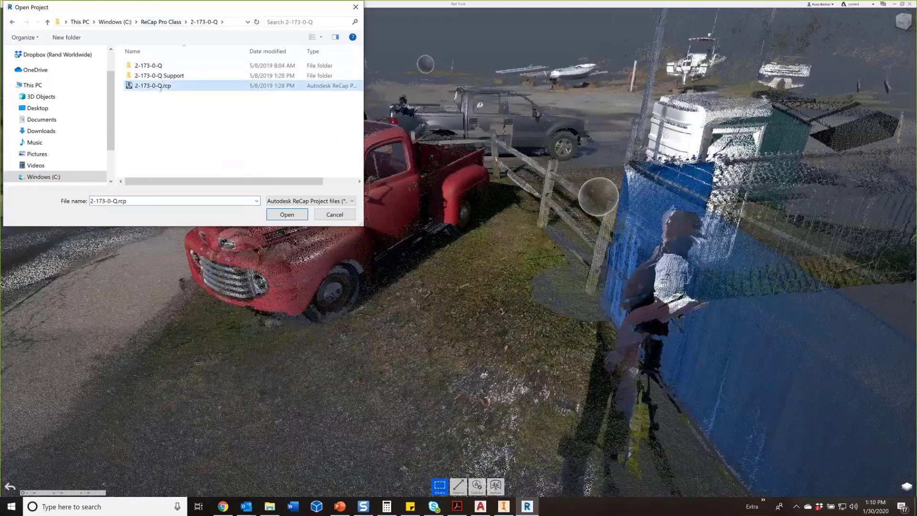
click(287, 215)
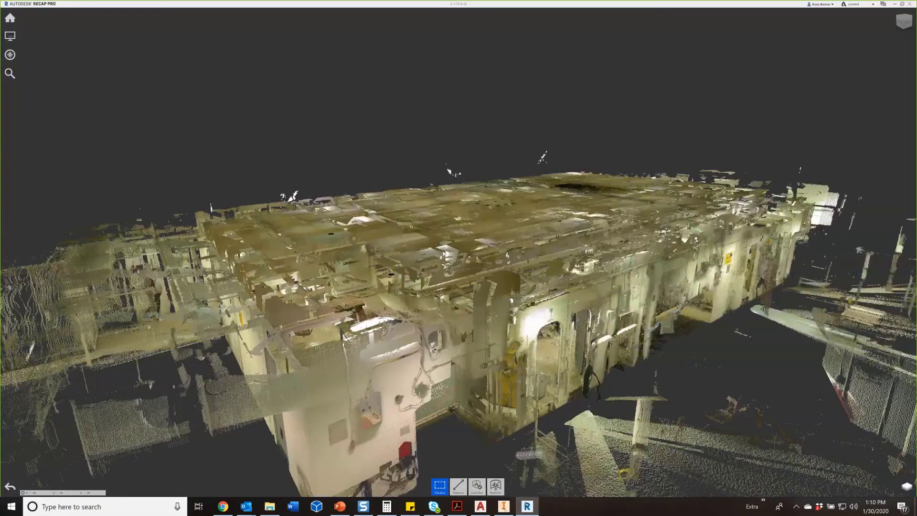
- Enter the RealView panorama of the scanned ship interior and examine the serving counter, the galley passage and the dining area
middle_drag(399, 325, 270, 268)
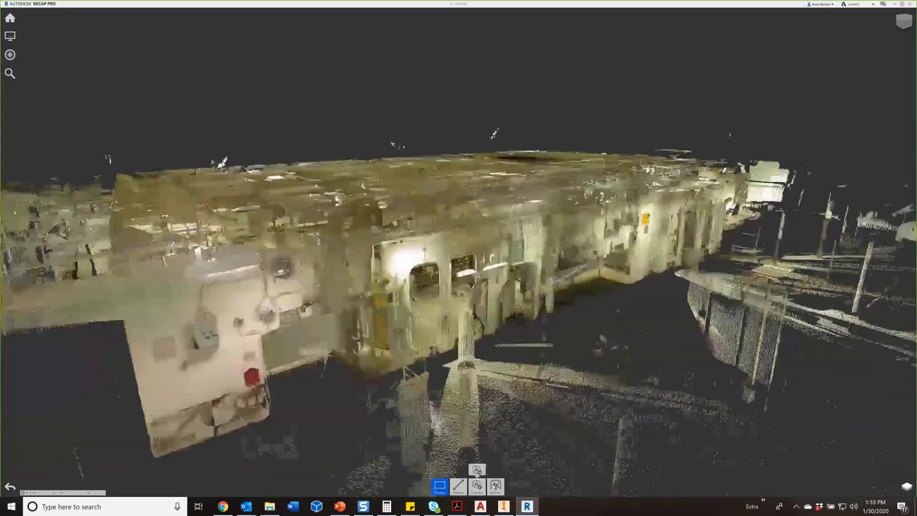
click(497, 487)
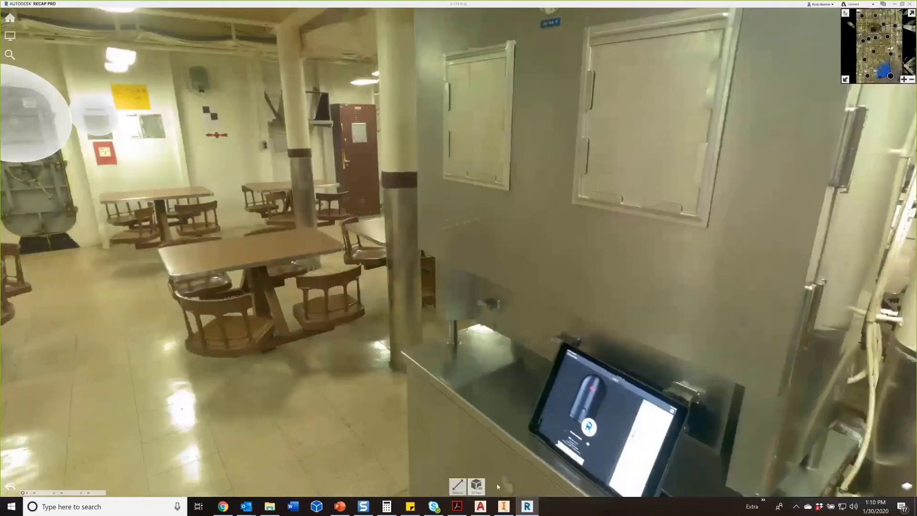
drag(588, 276, 187, 184)
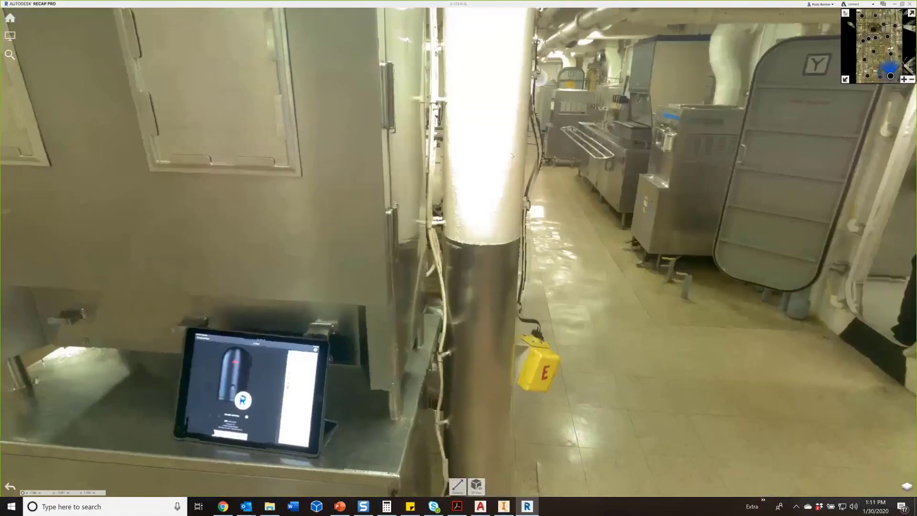
drag(512, 155, 451, 170)
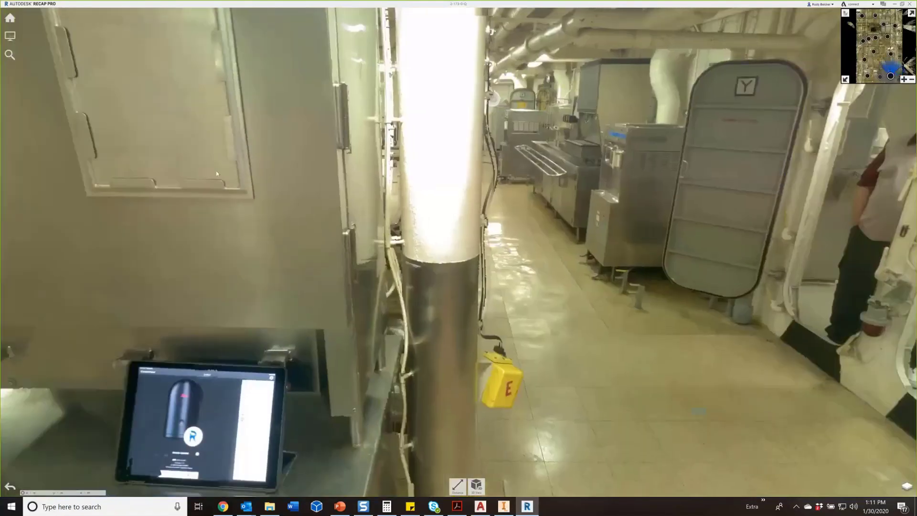
drag(216, 171, 386, 162)
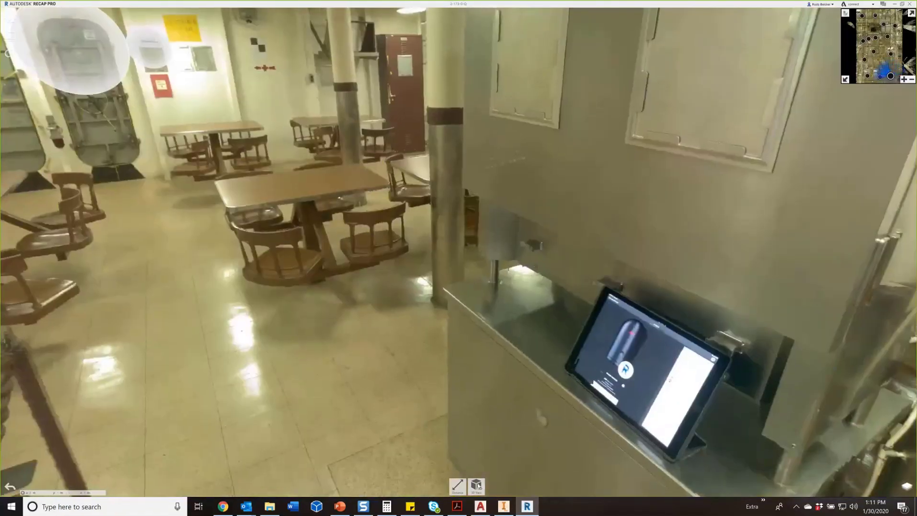
- Go through the 3D view into the scan location above a dining table and examine the room's doors, ceiling ducts, wiring and tables
click(477, 485)
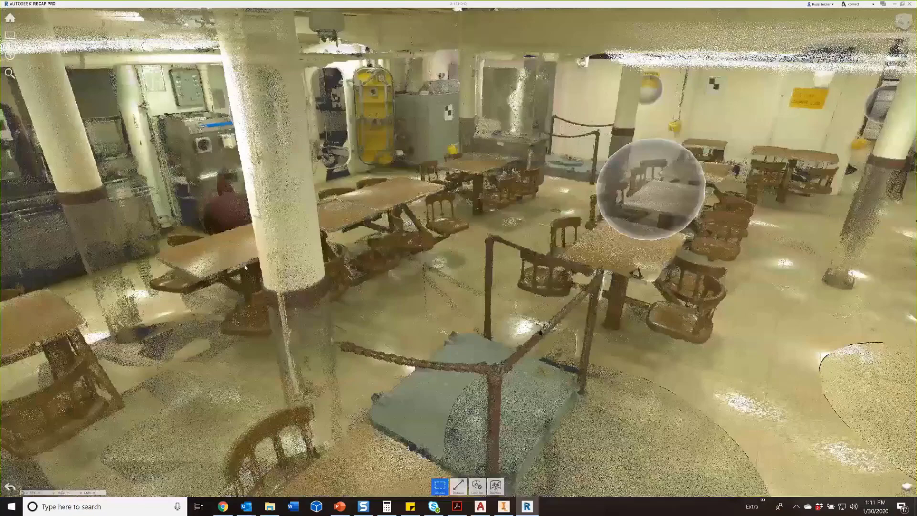
click(670, 226)
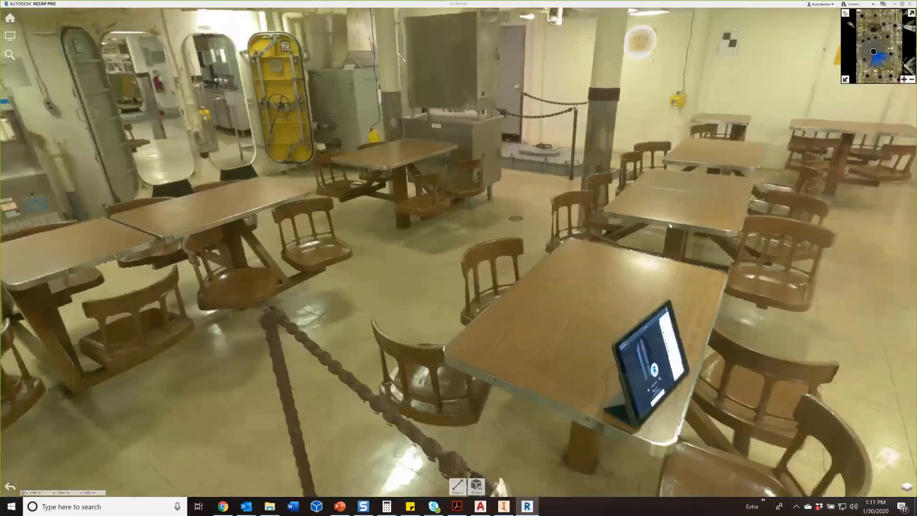
drag(494, 80, 843, 337)
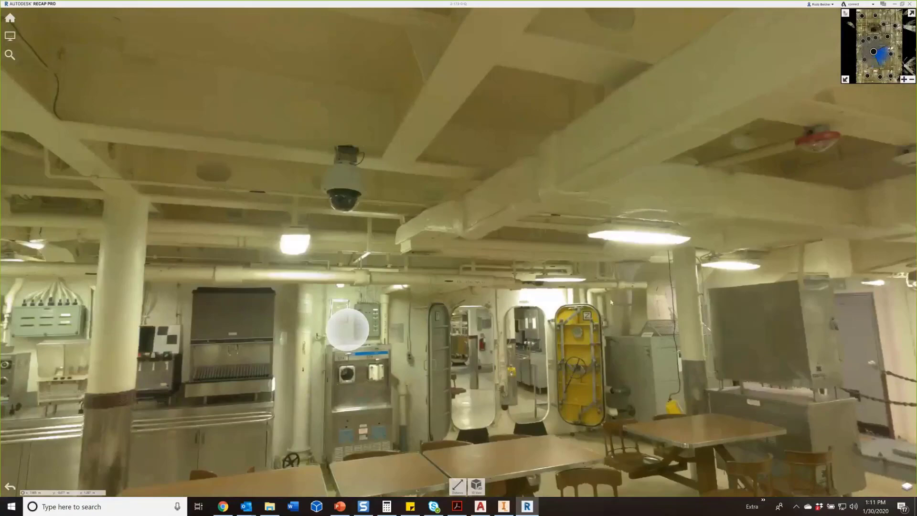
drag(612, 302, 317, 159)
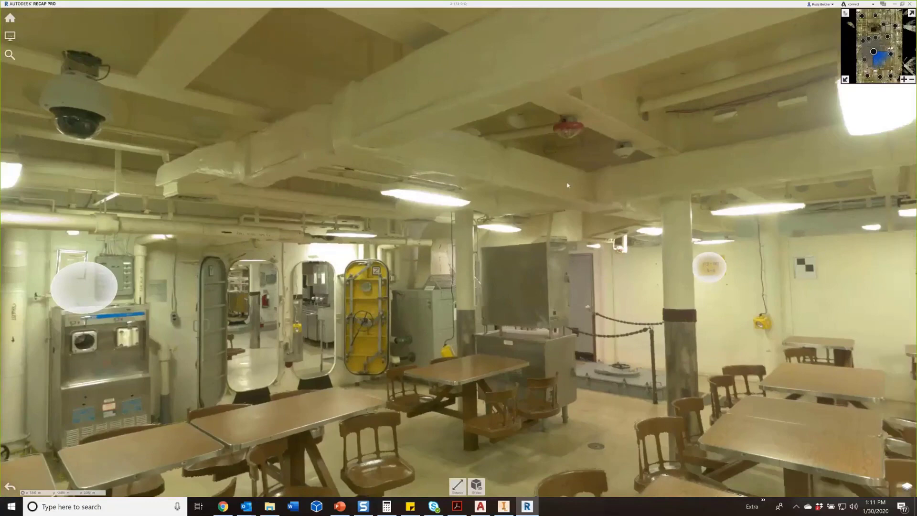
drag(544, 259, 244, 290)
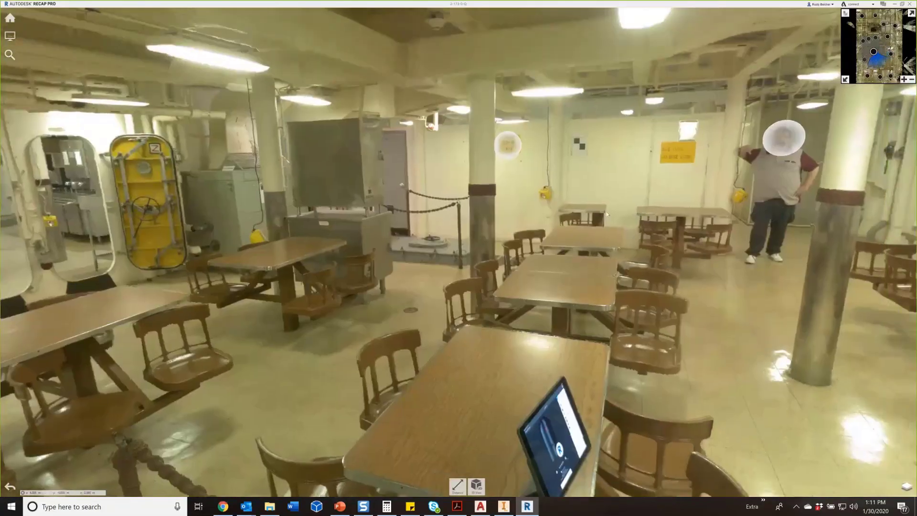
drag(608, 214, 477, 129)
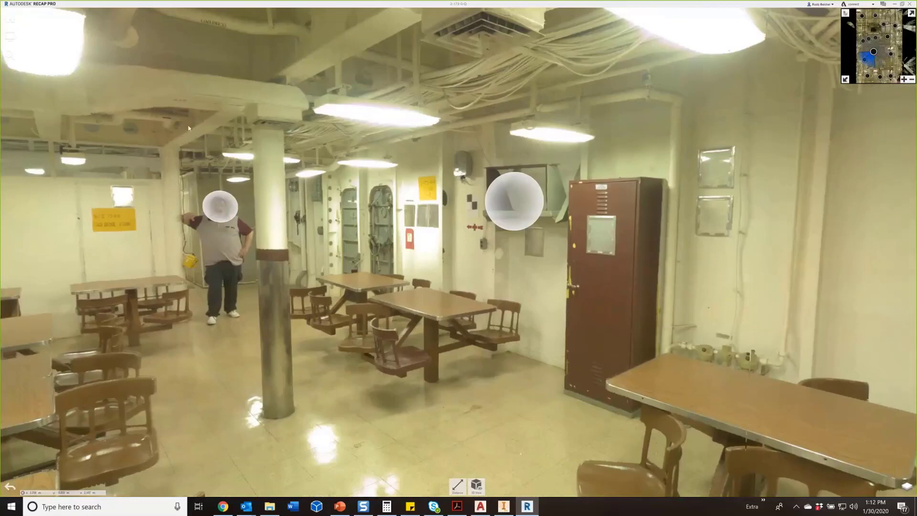
drag(189, 128, 412, 198)
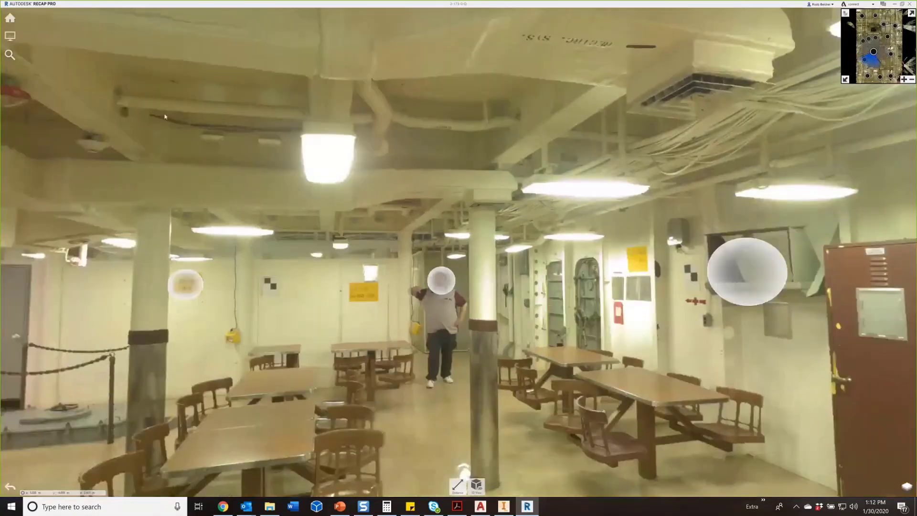
drag(106, 115, 304, 225)
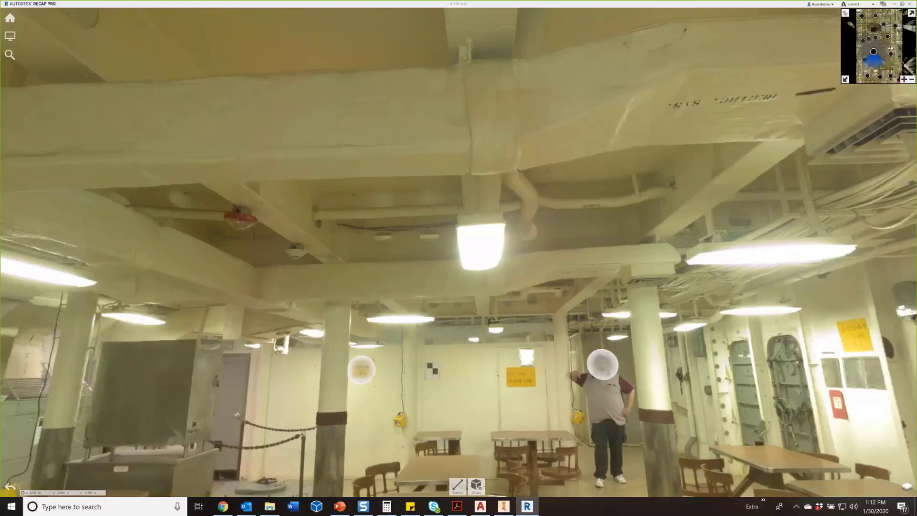
- Leave the panorama and, without saving the changes, open the project file Boat.rcp from the Boat folder inside ReCap Pro Class
click(476, 486)
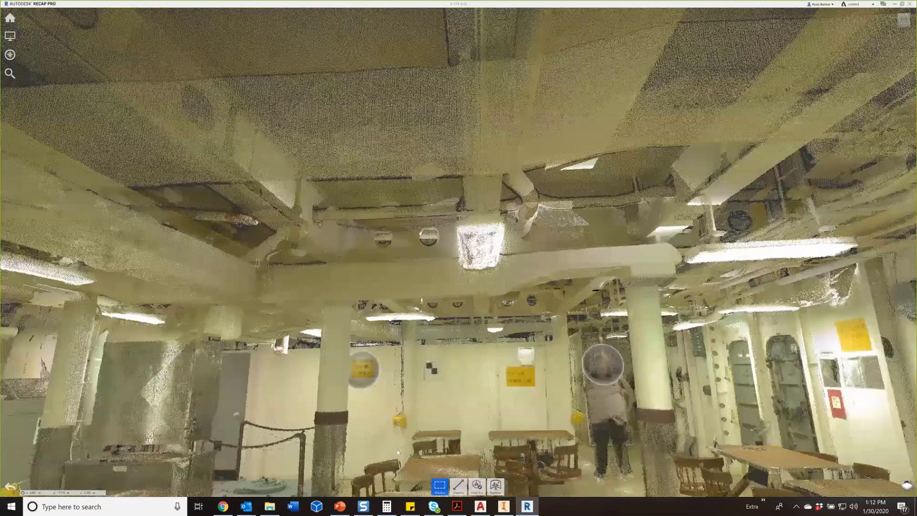
mouse_move(10, 18)
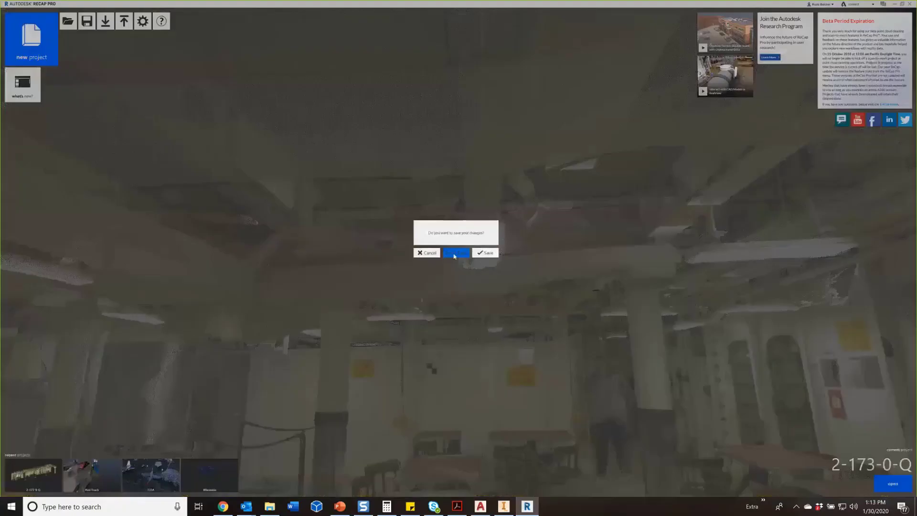
click(455, 253)
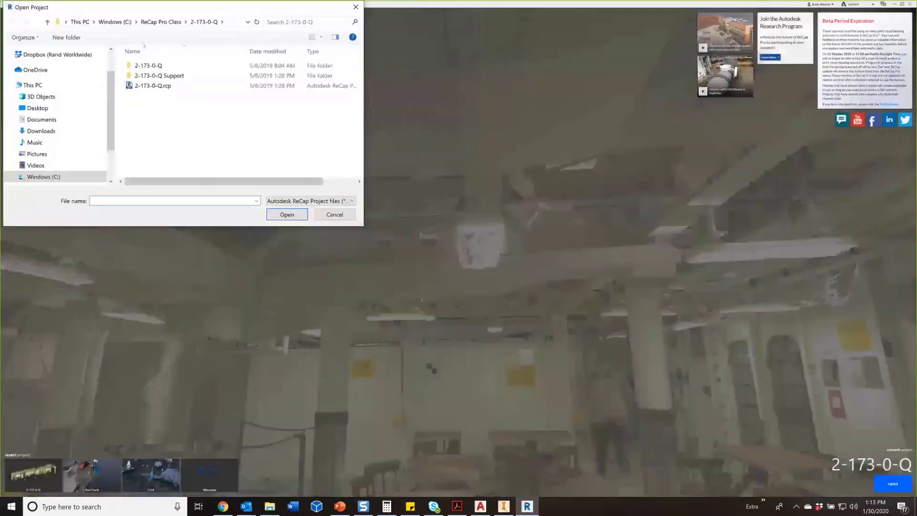
click(157, 24)
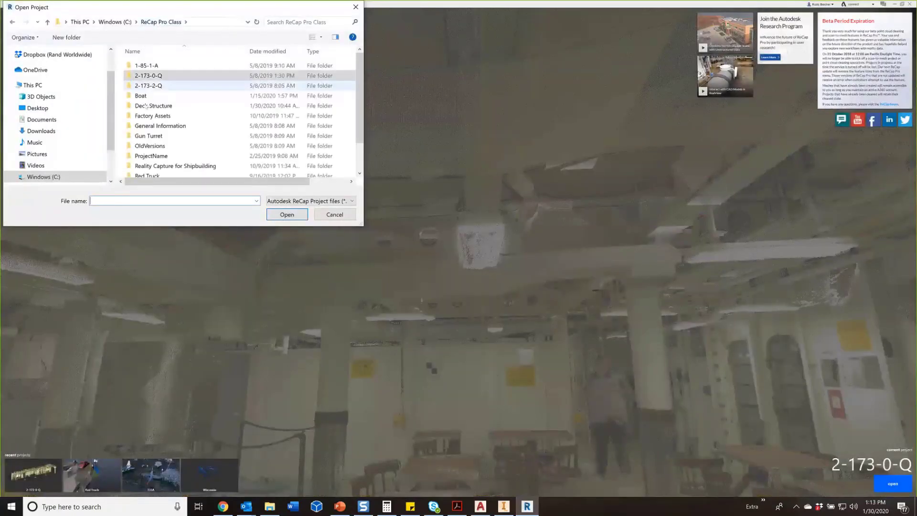
double_click(143, 97)
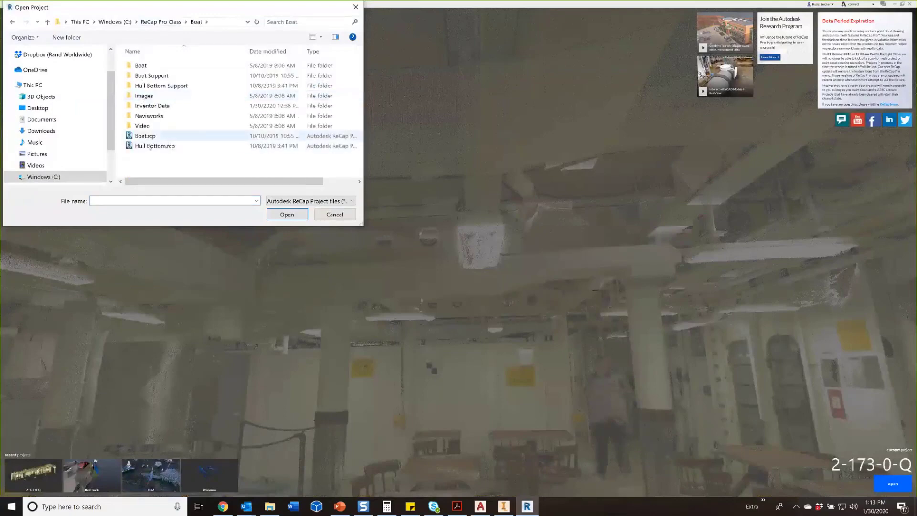
click(143, 136)
click(286, 215)
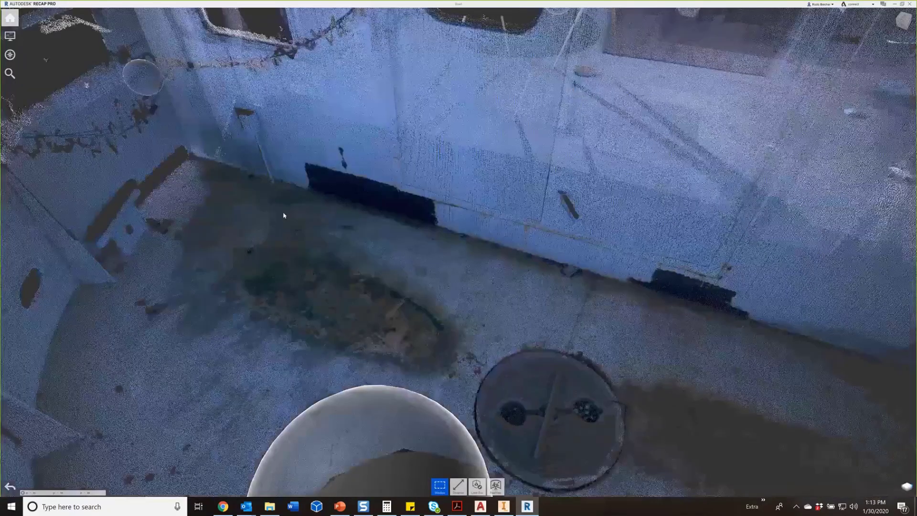
- View the scanned blue boat from its stern deck outward, then from its side and its bow
scroll(315, 260, up, 2)
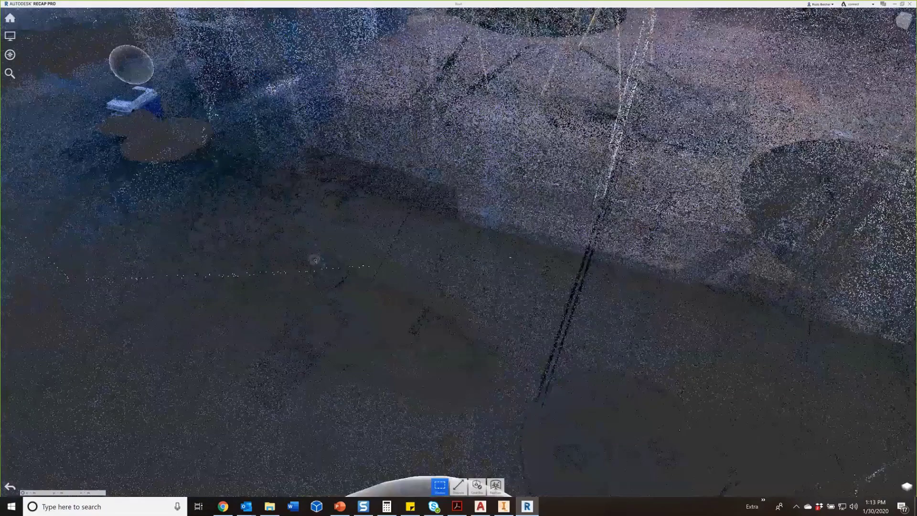
scroll(315, 260, down, 3)
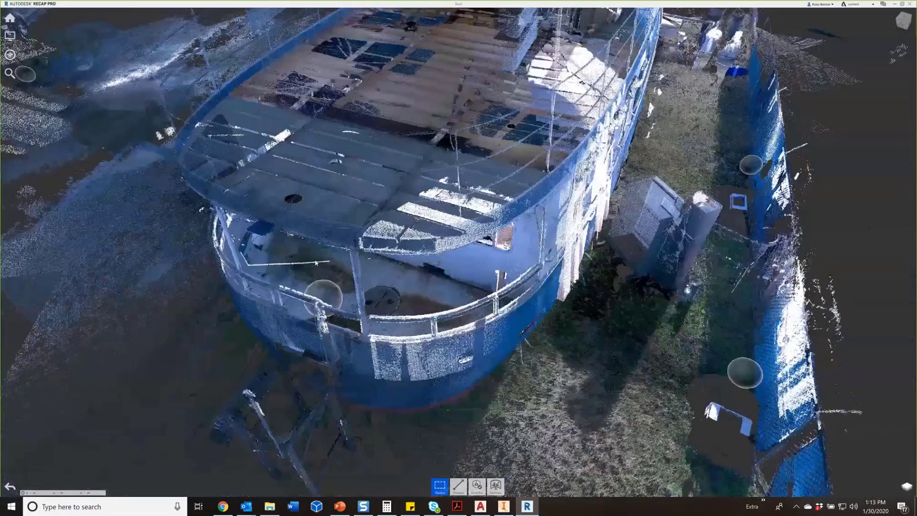
drag(315, 262, 480, 272)
scroll(316, 287, down, 3)
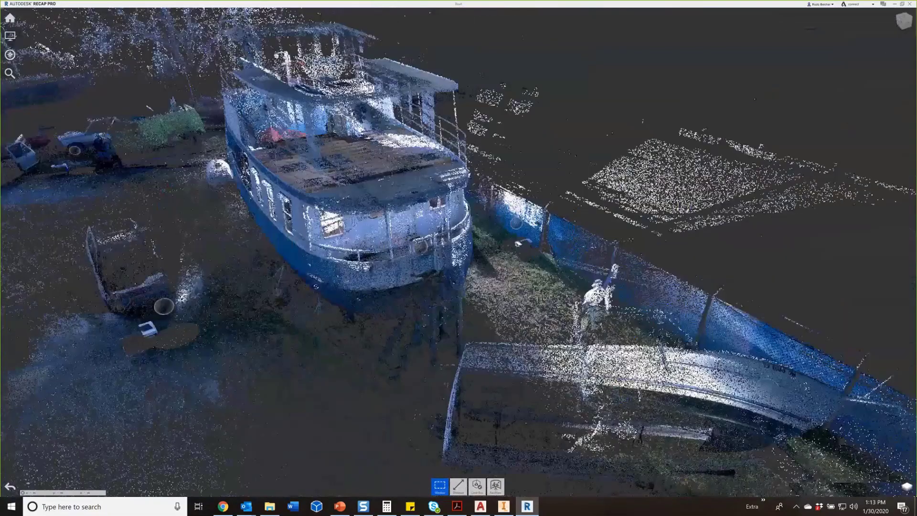
drag(316, 287, 517, 256)
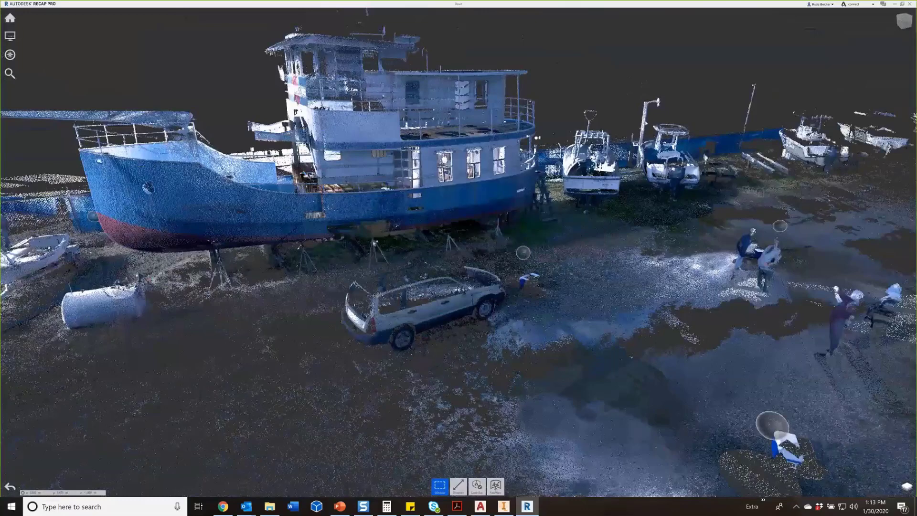
shift+middle_drag(291, 246, 428, 261)
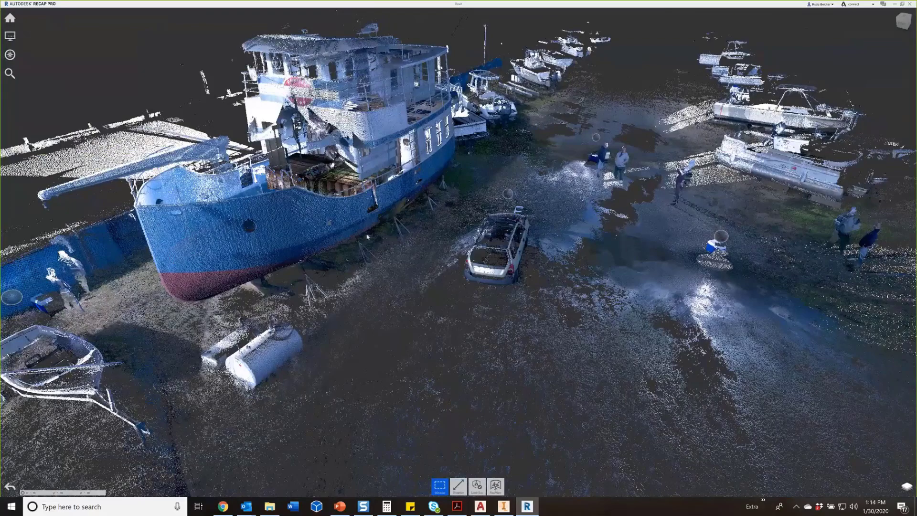
- Look over the full extent of the boatyard scan, including the trees and the rows of smaller boats
scroll(368, 236, down, 1)
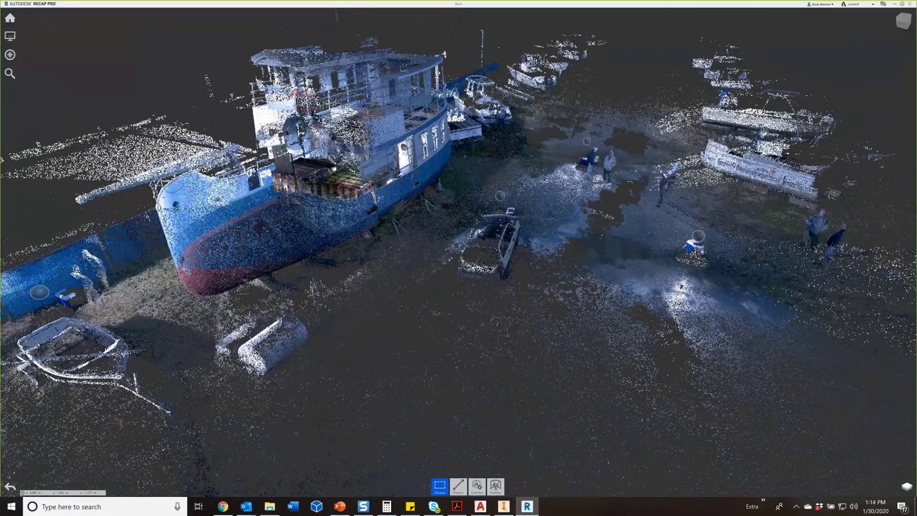
scroll(367, 235, down, 5)
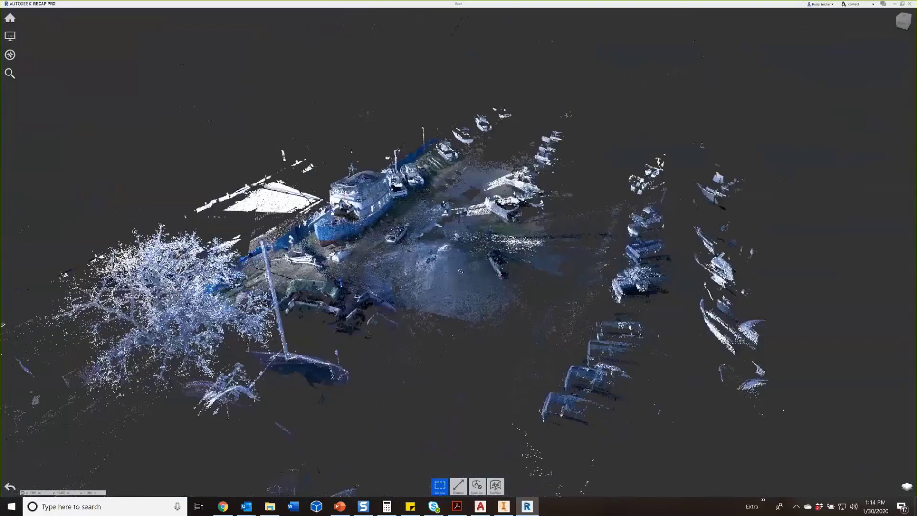
shift+middle_drag(367, 235, 259, 281)
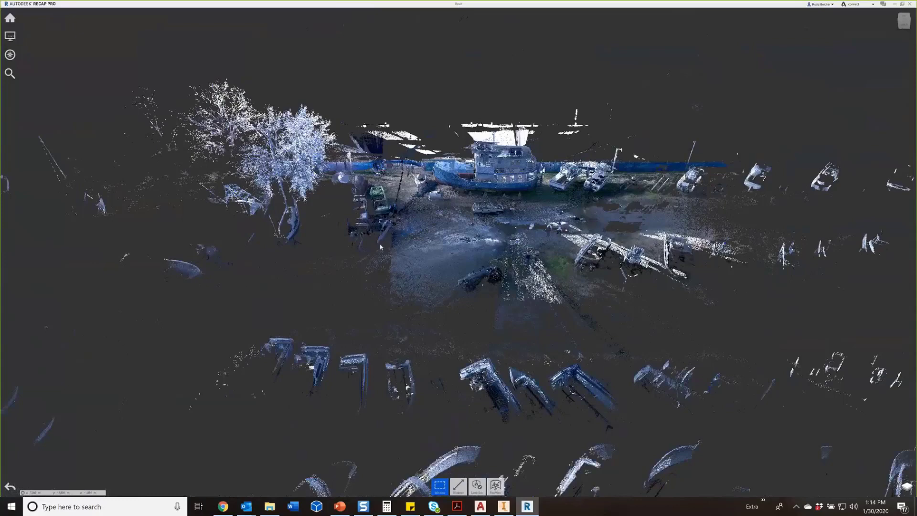
drag(381, 247, 416, 250)
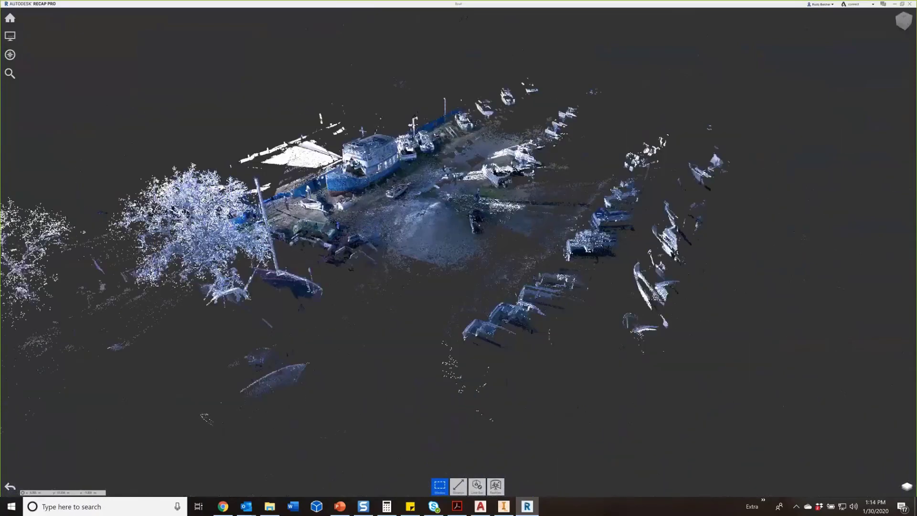
shift+middle_drag(442, 253, 315, 270)
scroll(315, 270, up, 2)
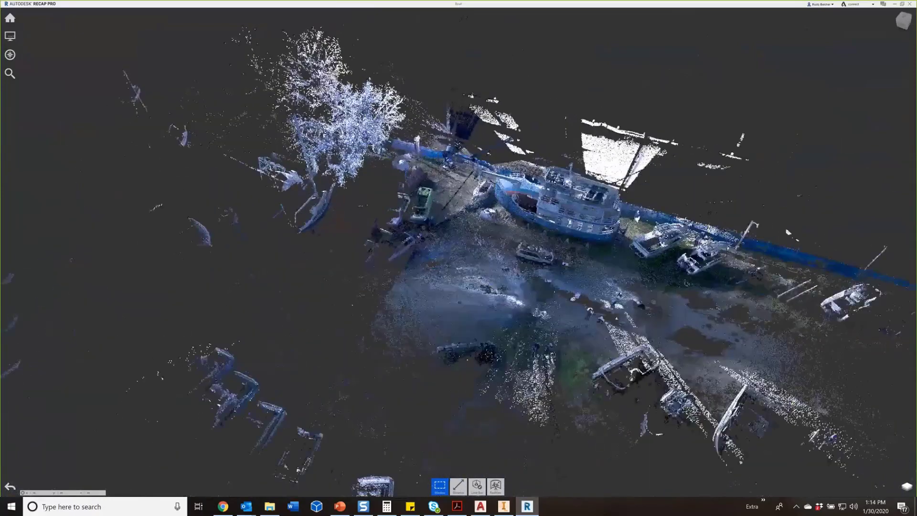
- View the blue boat and the car parked beside it from nearer, then pull back to the surrounding yard
scroll(337, 81, up, 3)
shift+middle_drag(477, 290, 595, 257)
middle_drag(571, 190, 388, 263)
scroll(389, 290, up, 3)
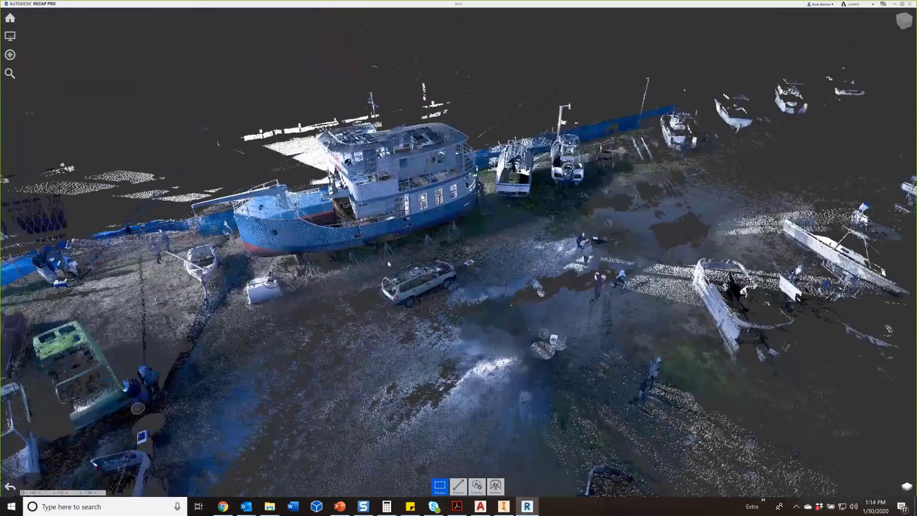
scroll(444, 241, down, 5)
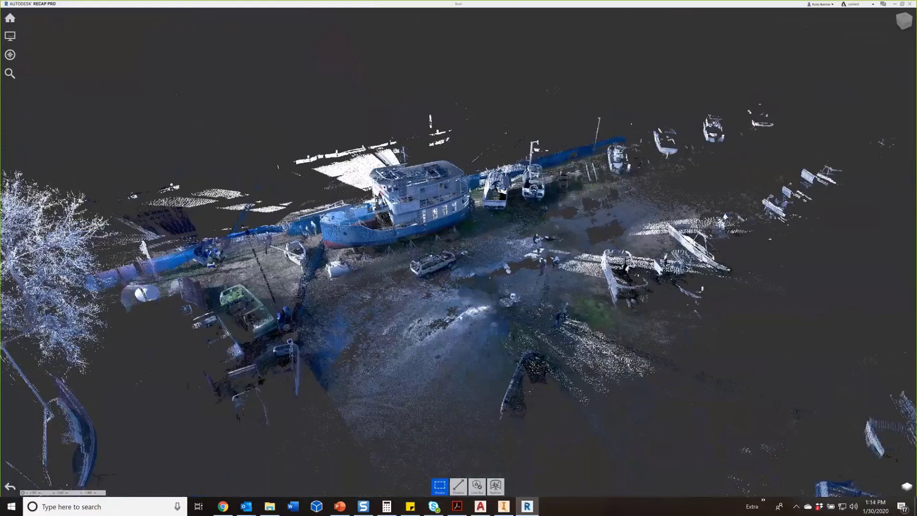
scroll(459, 239, down, 5)
middle_drag(458, 249, 540, 236)
middle_drag(465, 285, 440, 285)
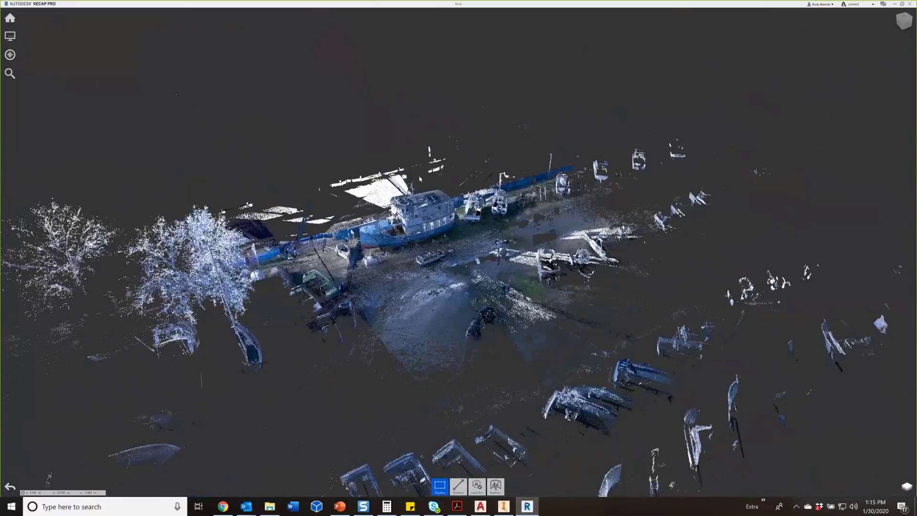
- Examine the blue boat and its neighbouring vessels from ground level, from the stern side and from high above the yard
scroll(411, 237, up, 4)
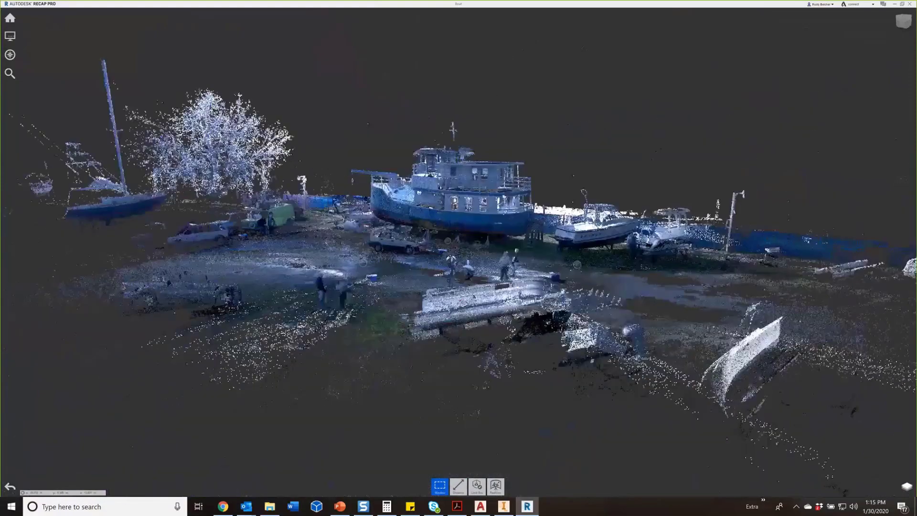
shift+middle_drag(438, 167, 437, 220)
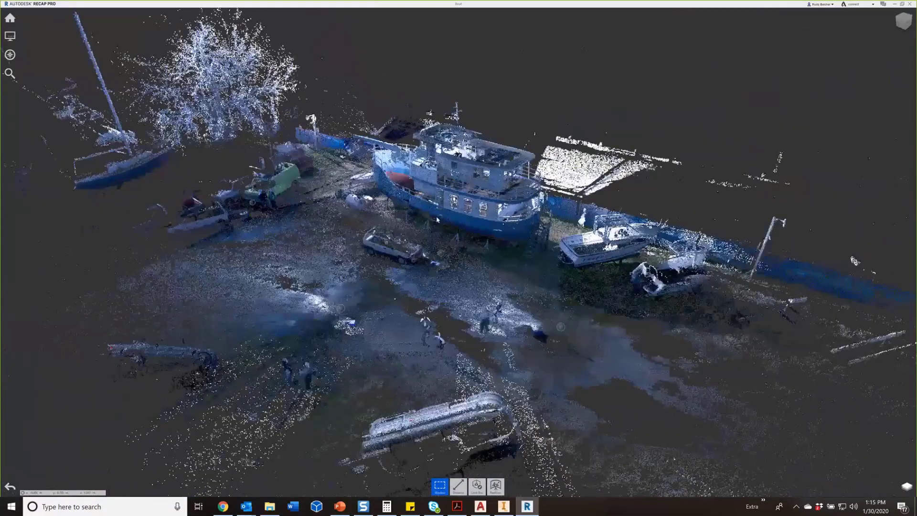
scroll(436, 220, up, 3)
scroll(437, 219, down, 3)
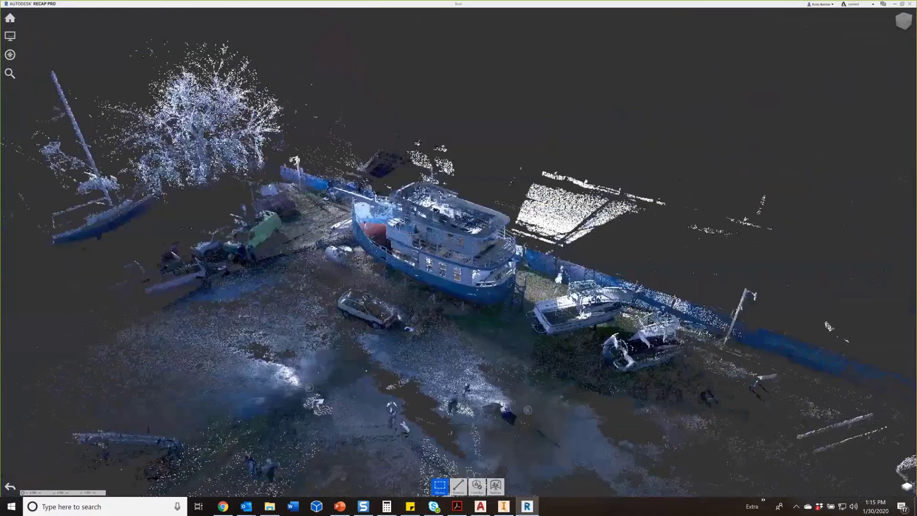
shift+middle_drag(411, 235, 604, 244)
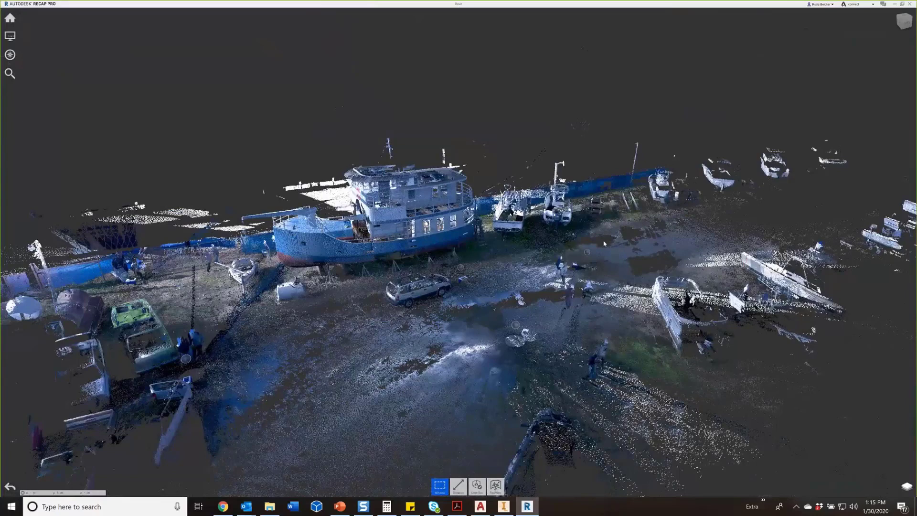
middle_drag(493, 297, 560, 293)
shift+middle_drag(499, 289, 488, 274)
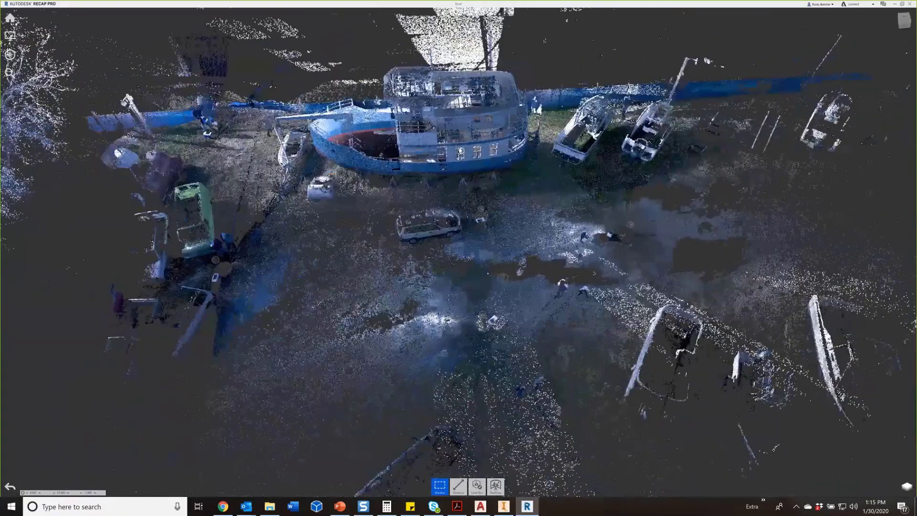
shift+middle_drag(485, 320, 197, 416)
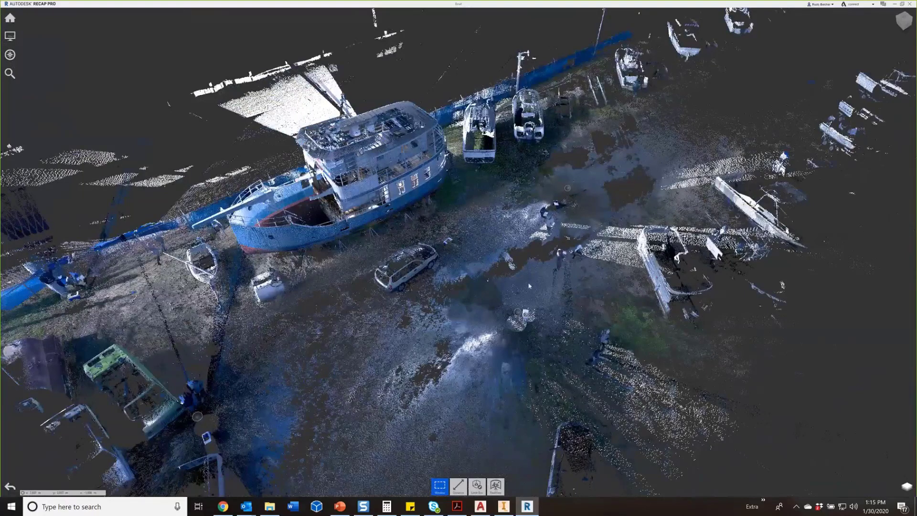
- Check the coordinate origin options in the display settings and view the boatyard from behind the fence and above the bow
mouse_move(10, 38)
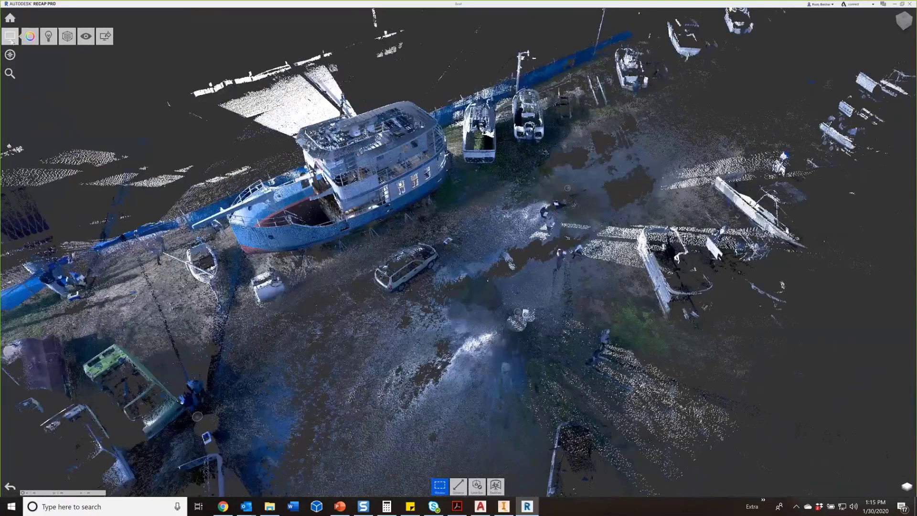
mouse_move(67, 37)
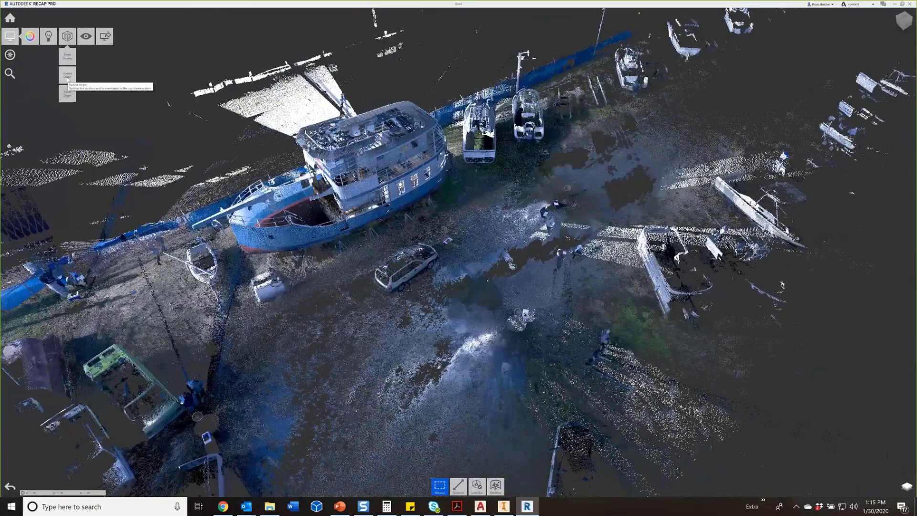
click(68, 95)
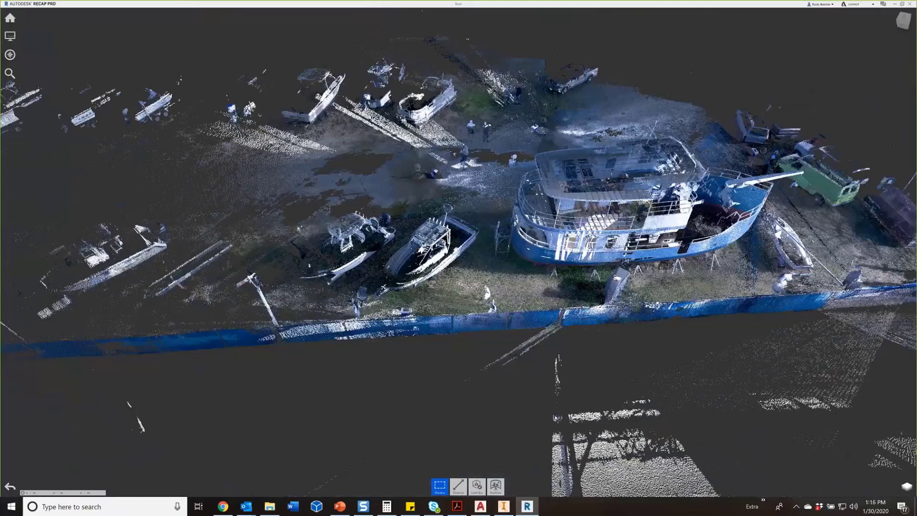
shift+middle_drag(516, 210, 374, 230)
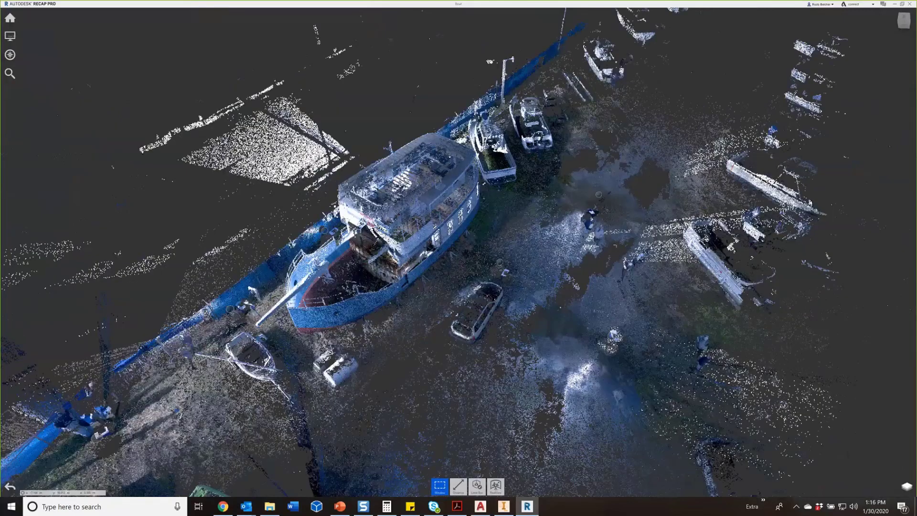
- Enter the RealView panorama at the scan location facing the blue boat and the Trophy boat, examine both, and return to the 3D view
shift+middle_drag(578, 213, 504, 160)
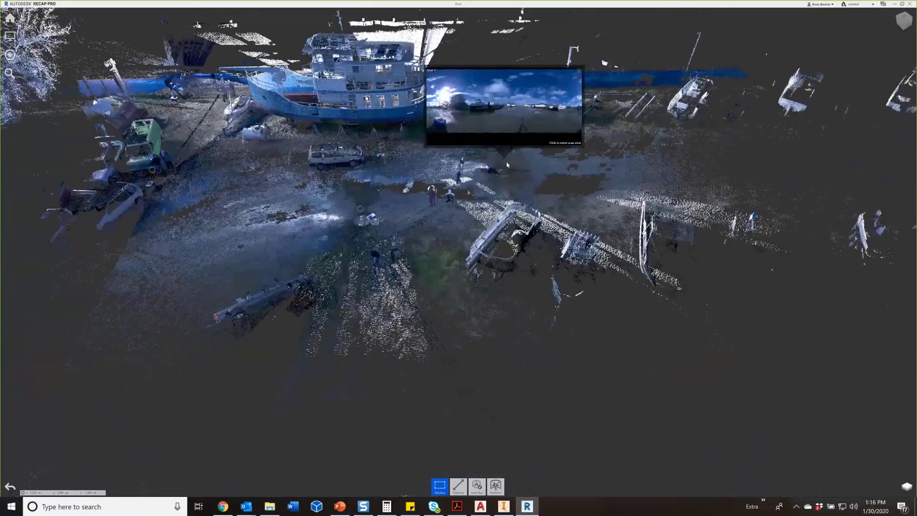
scroll(505, 163, up, 2)
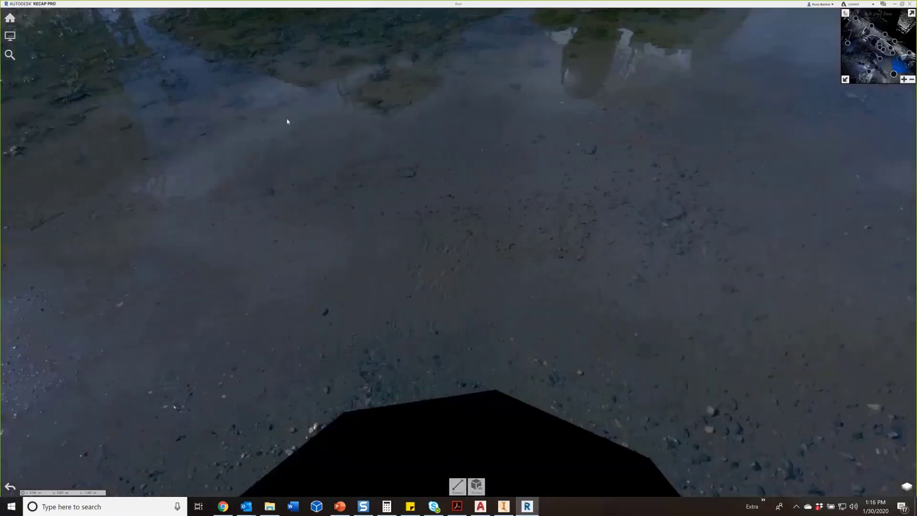
drag(287, 121, 619, 351)
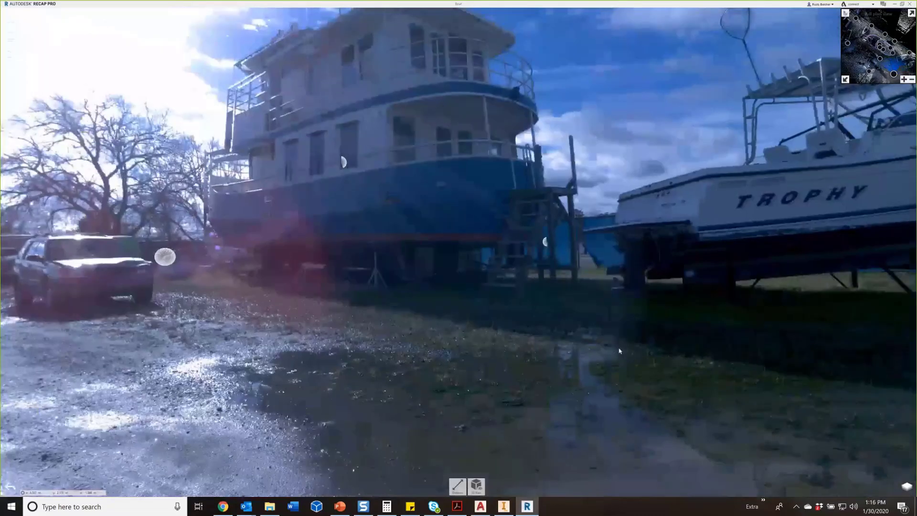
drag(433, 124, 446, 171)
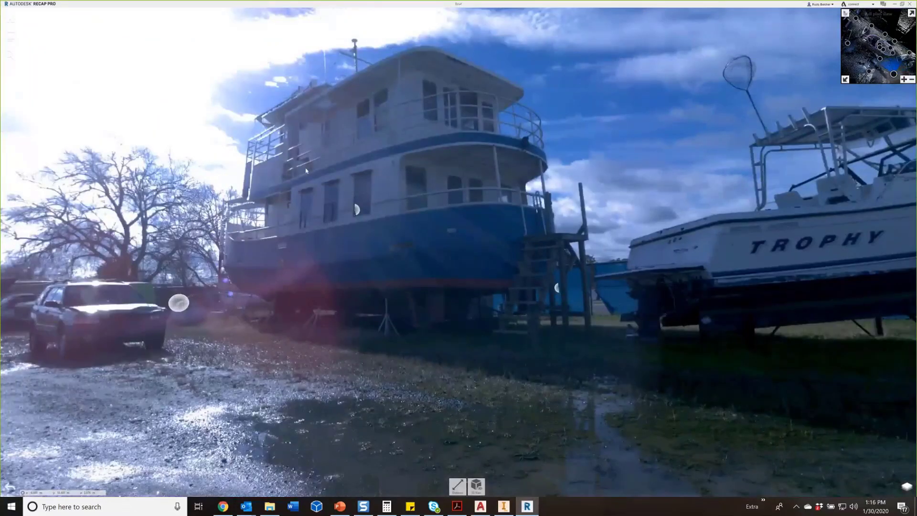
drag(378, 209, 355, 205)
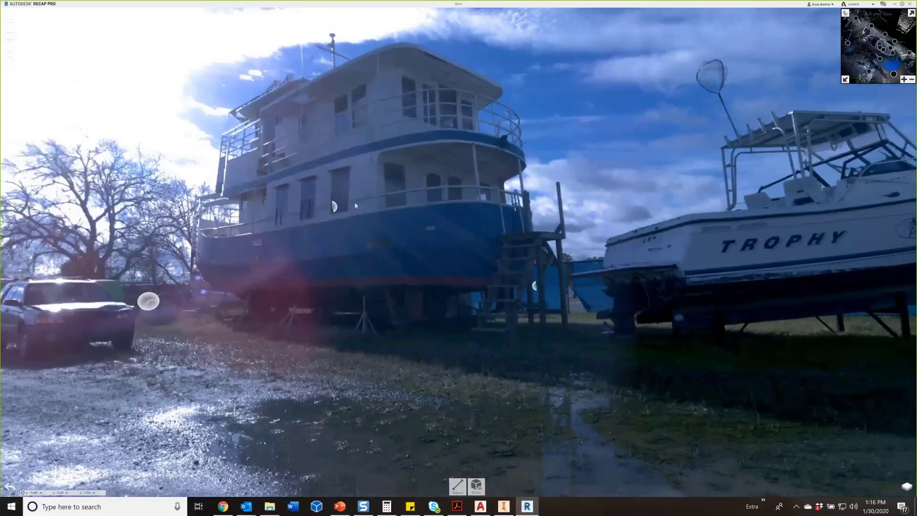
click(476, 488)
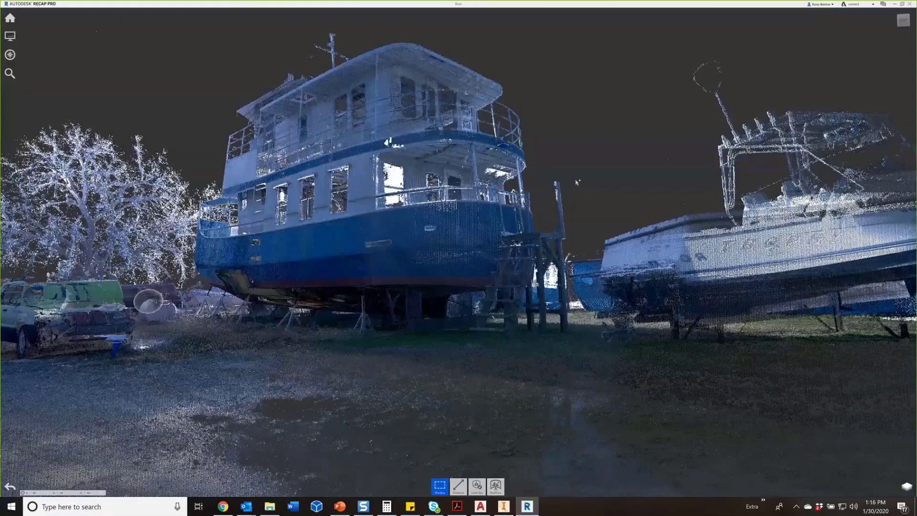
- Approach the blue boat's stern from above and enter the RealView panorama at the scan location on its aft deck
right_drag(576, 182, 576, 185)
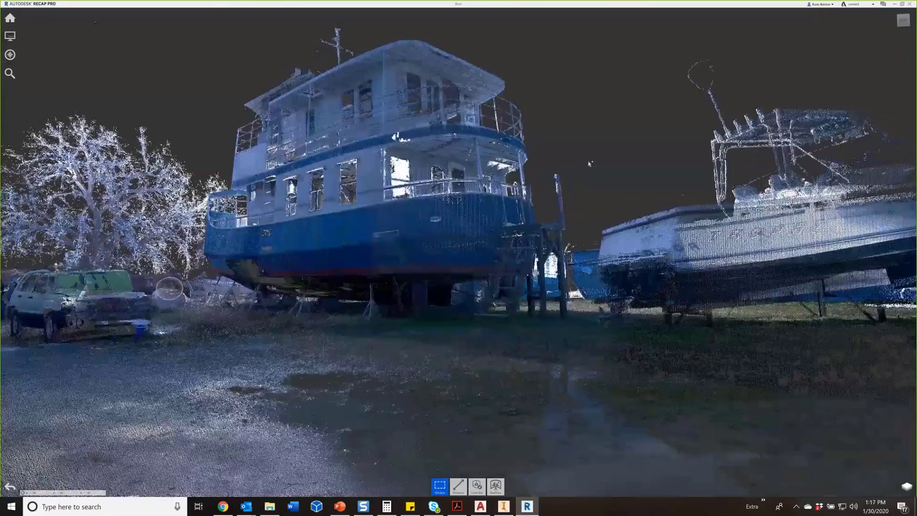
right_drag(589, 163, 574, 190)
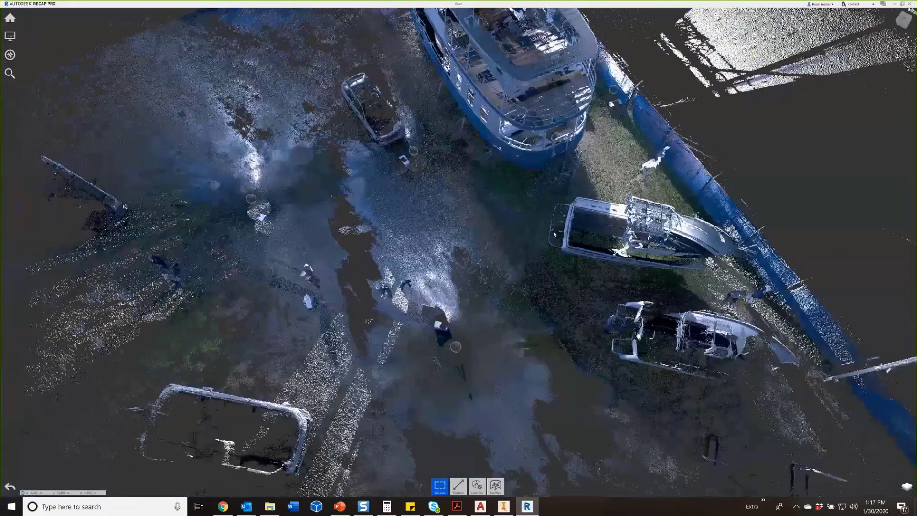
scroll(515, 238, up, 4)
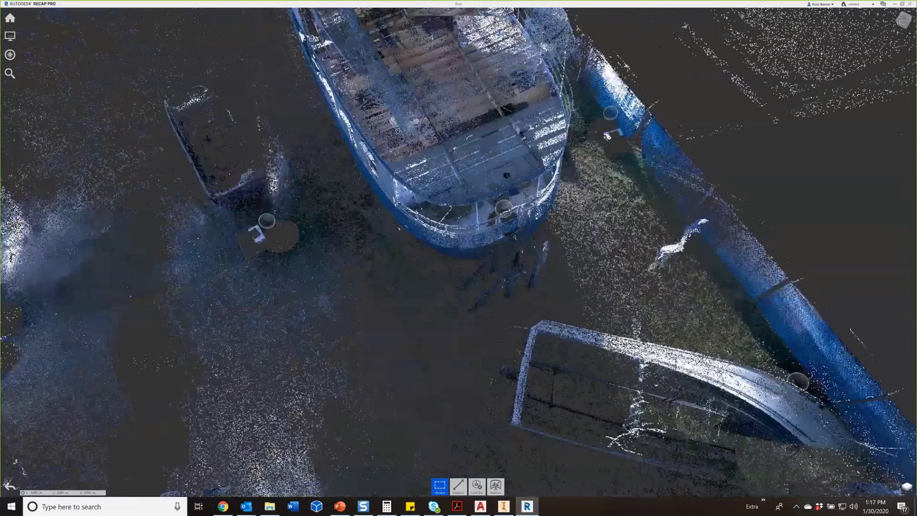
scroll(515, 237, up, 3)
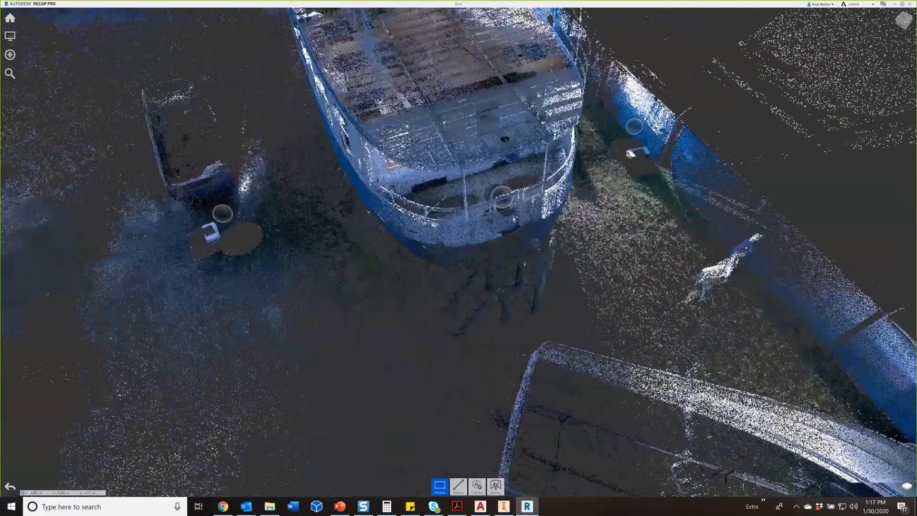
right_drag(516, 219, 514, 186)
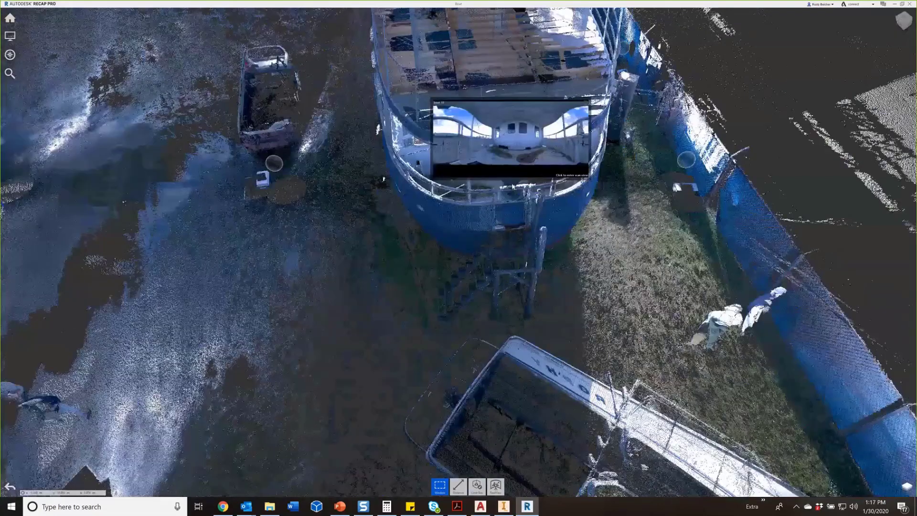
click(513, 186)
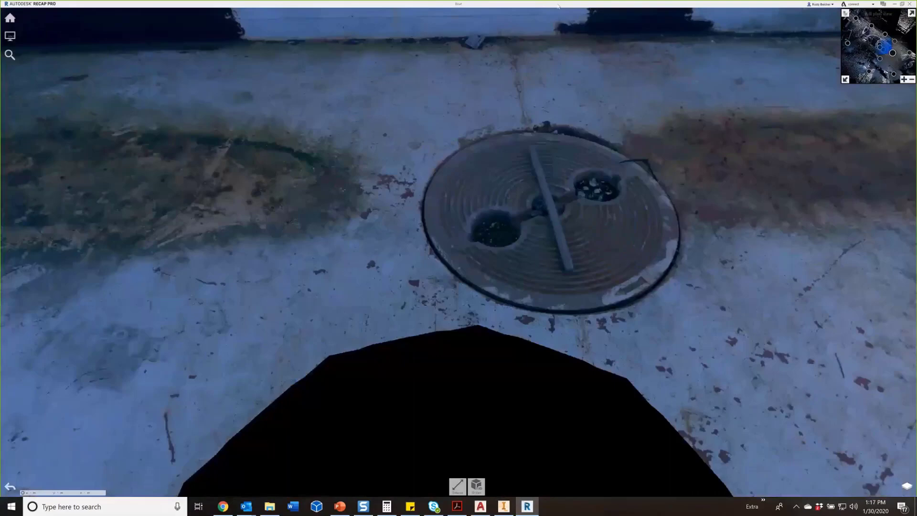
- Examine the aft deck in the panorama, including the railing, string lights, cabin double doors and the round hatch in the floor
mouse_move(384, 91)
mouse_down()
mouse_move(379, 205)
mouse_move(387, 306)
mouse_move(396, 316)
mouse_move(399, 282)
mouse_move(338, 260)
mouse_move(239, 266)
mouse_move(292, 363)
mouse_move(375, 167)
mouse_move(735, 158)
mouse_move(741, 183)
mouse_up()
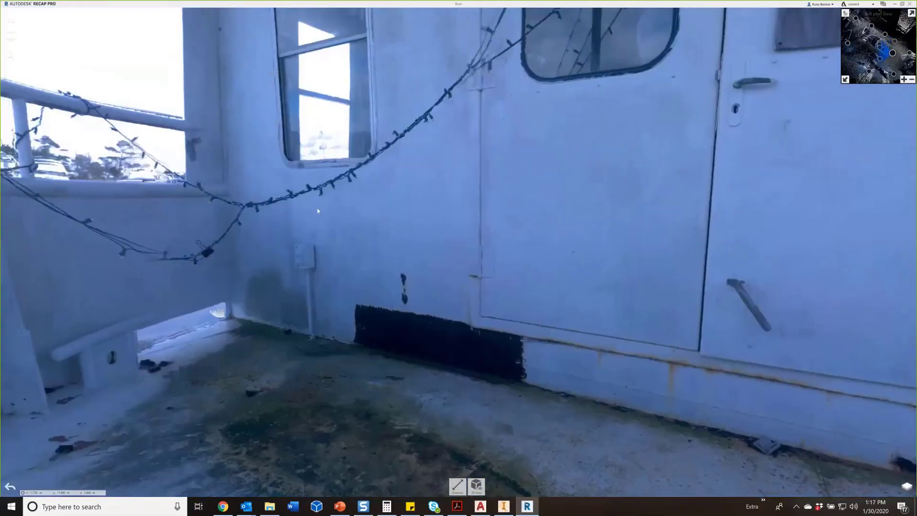
mouse_move(155, 114)
mouse_down()
mouse_move(184, 144)
mouse_move(373, 225)
mouse_move(412, 185)
mouse_move(264, 95)
mouse_move(180, 62)
mouse_up()
mouse_move(631, 246)
mouse_down()
mouse_move(424, 117)
mouse_move(355, 89)
mouse_move(303, 48)
mouse_move(429, 116)
mouse_move(433, 261)
mouse_up()
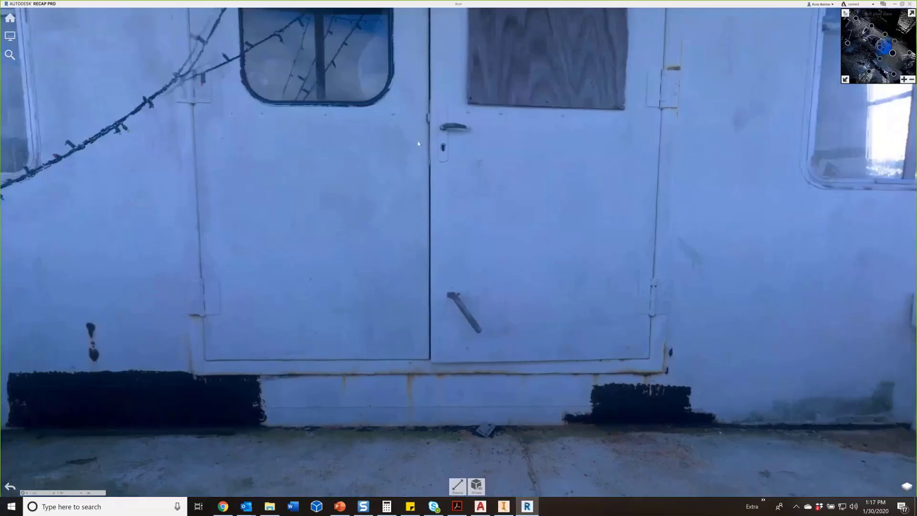
drag(415, 464, 421, 350)
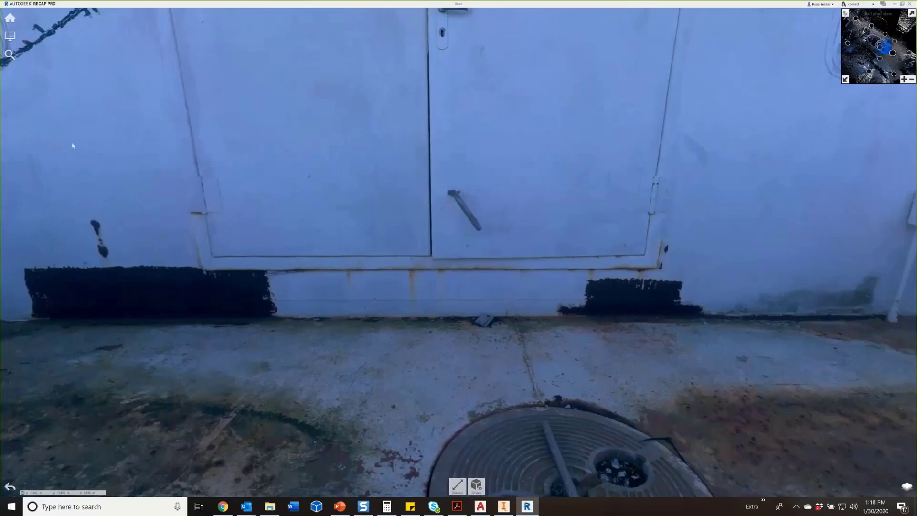
- Return to the 3D view and place a new coordinate origin at the base of the cabin wall beneath the double doors
mouse_move(10, 37)
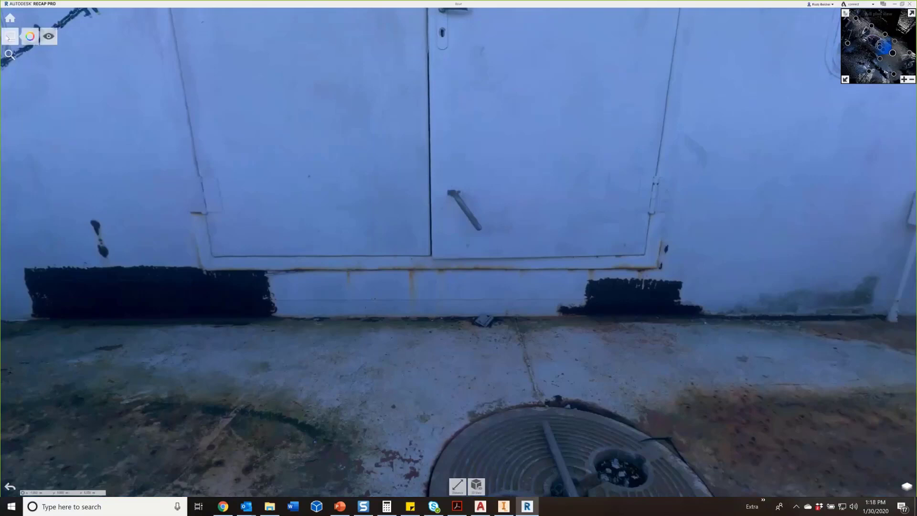
click(476, 486)
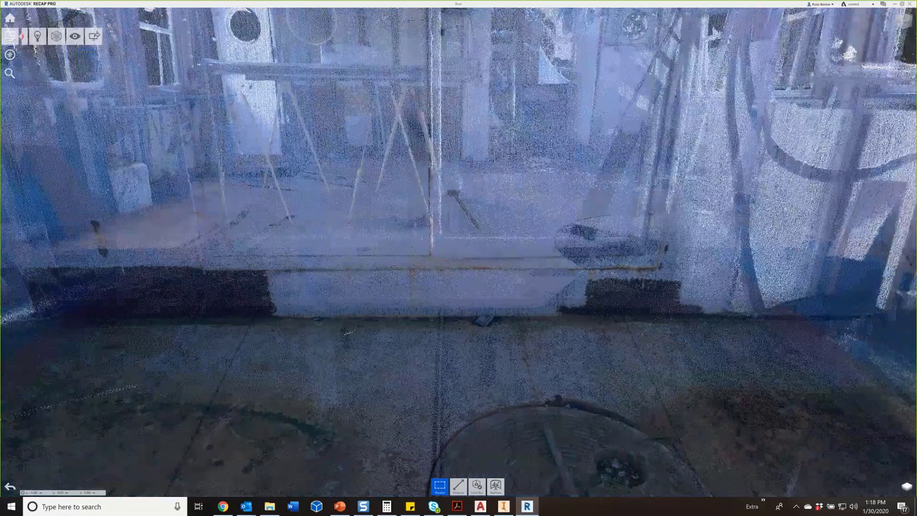
mouse_move(86, 37)
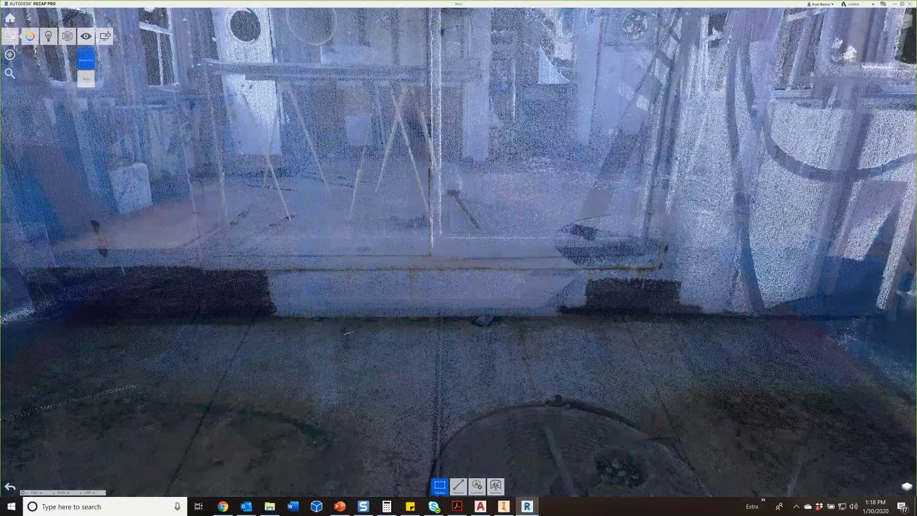
key(z)
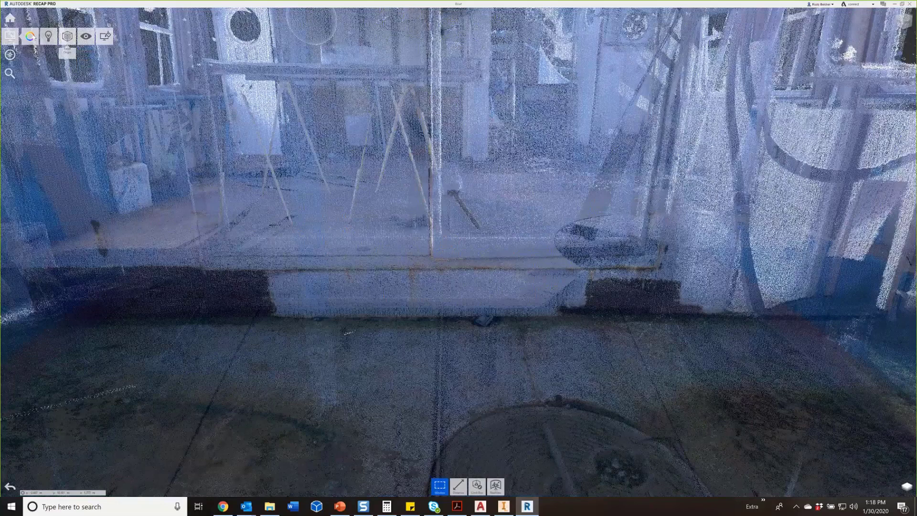
click(67, 36)
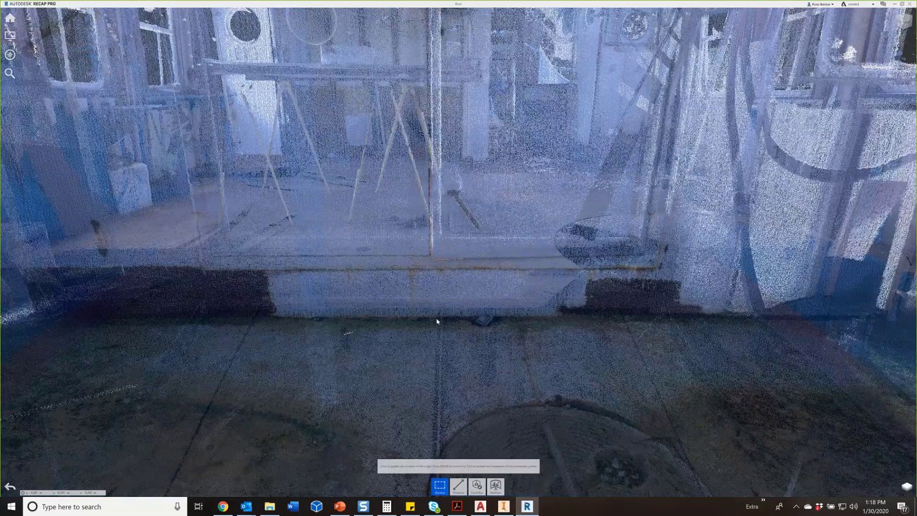
click(454, 335)
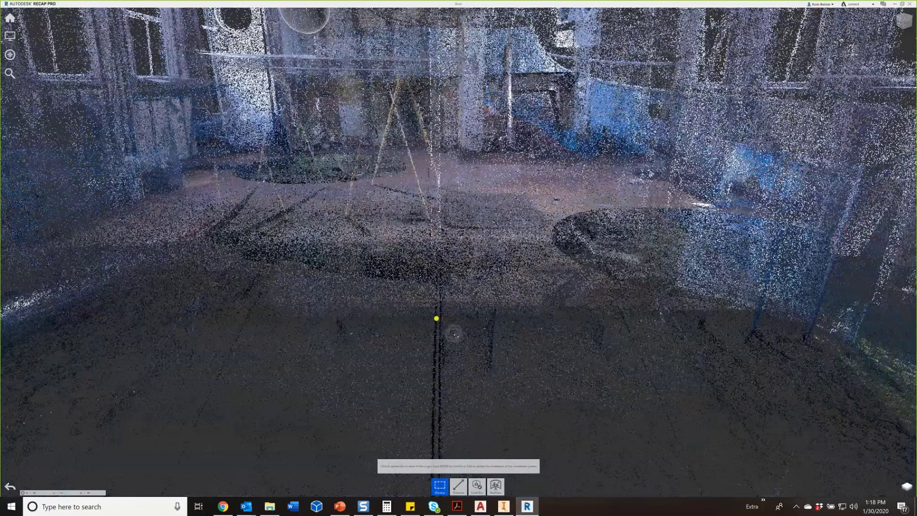
- Orient the coordinate axes to the cabin wall by picking a point on it beside the doors, and confirm the new origin
shift+middle_drag(455, 335, 477, 346)
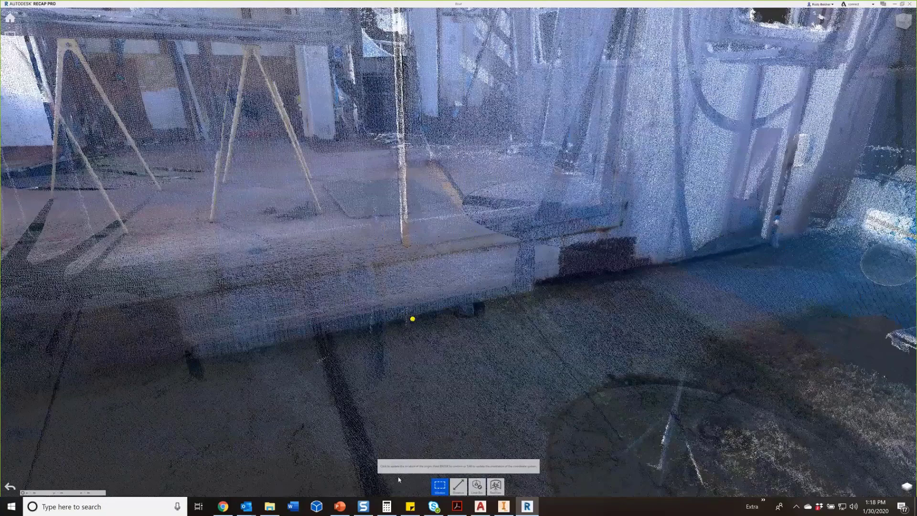
key(Tab)
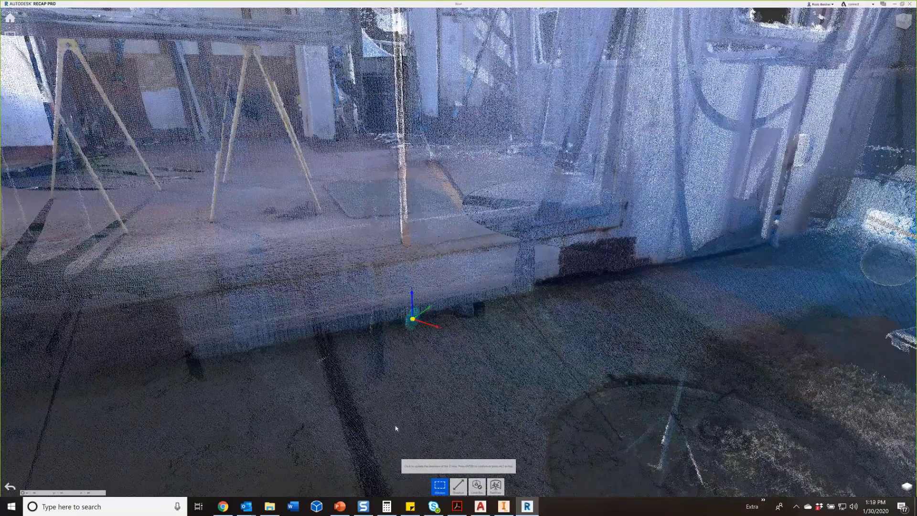
scroll(389, 370, up, 1)
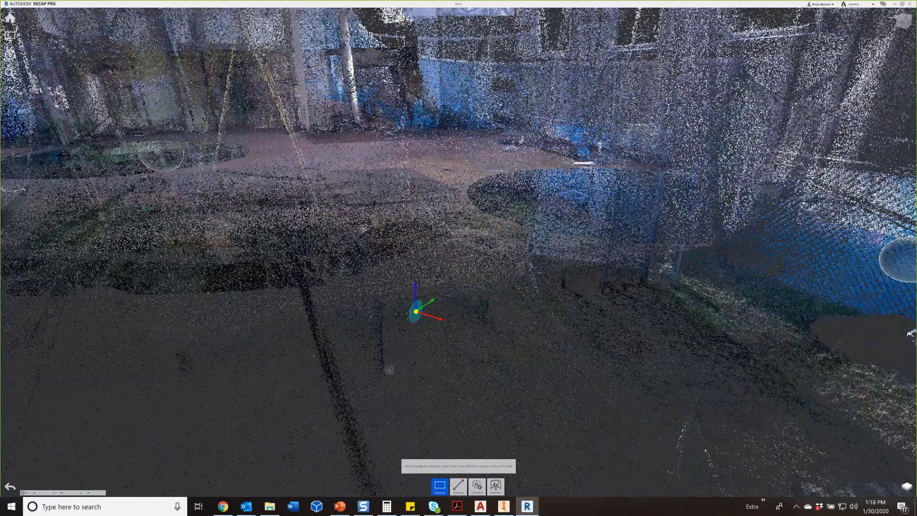
scroll(389, 370, down, 3)
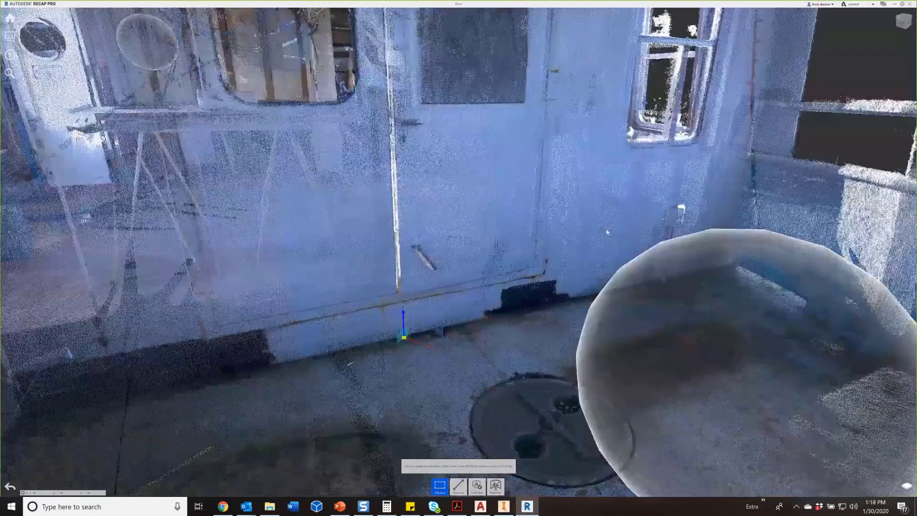
click(607, 232)
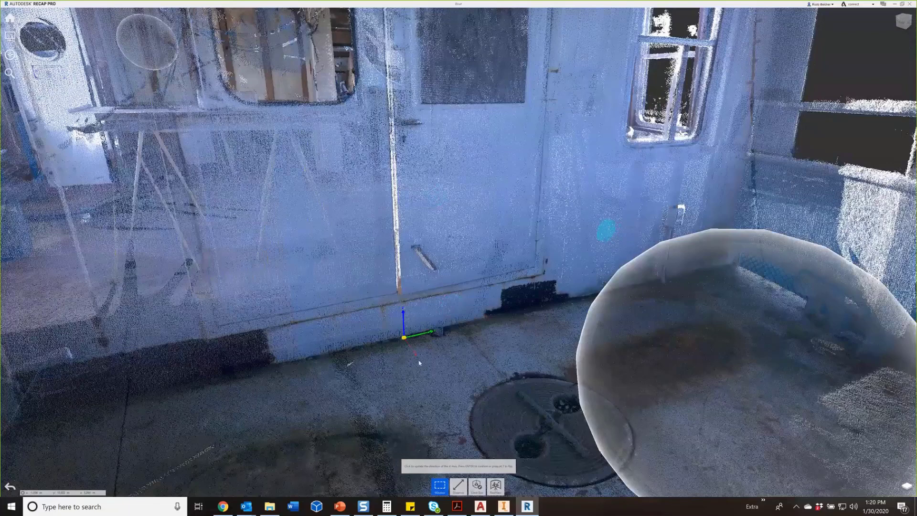
key(alt)
key(Return)
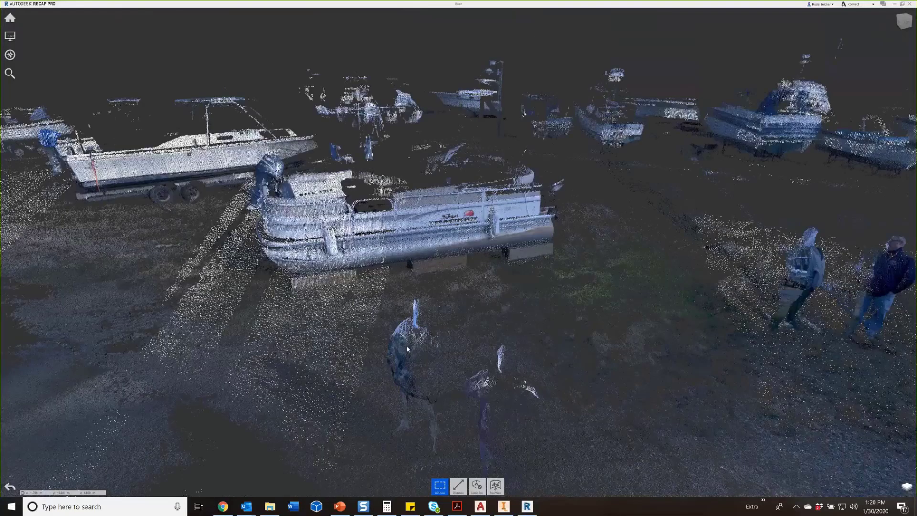
- Examine the blue boat's cabin interior, roof and open bow, and pull back to the whole boatyard
drag(408, 349, 423, 315)
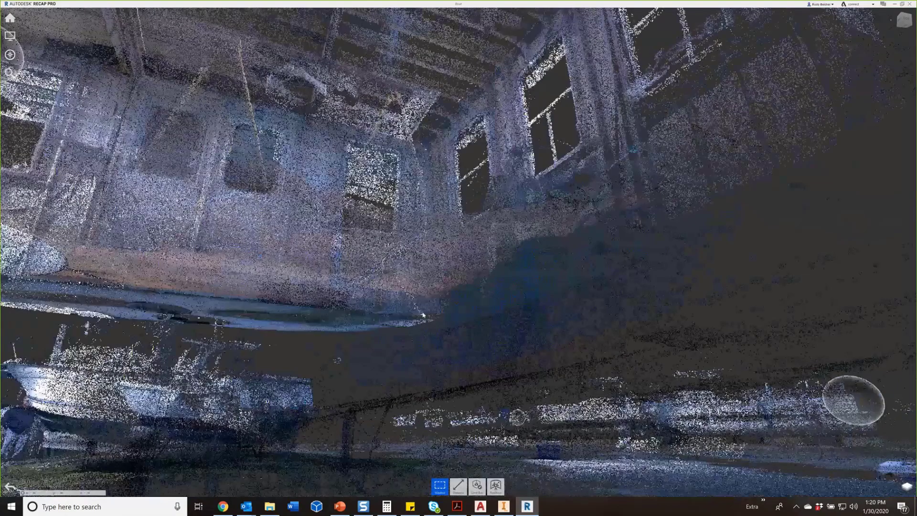
shift+middle_drag(423, 315, 448, 399)
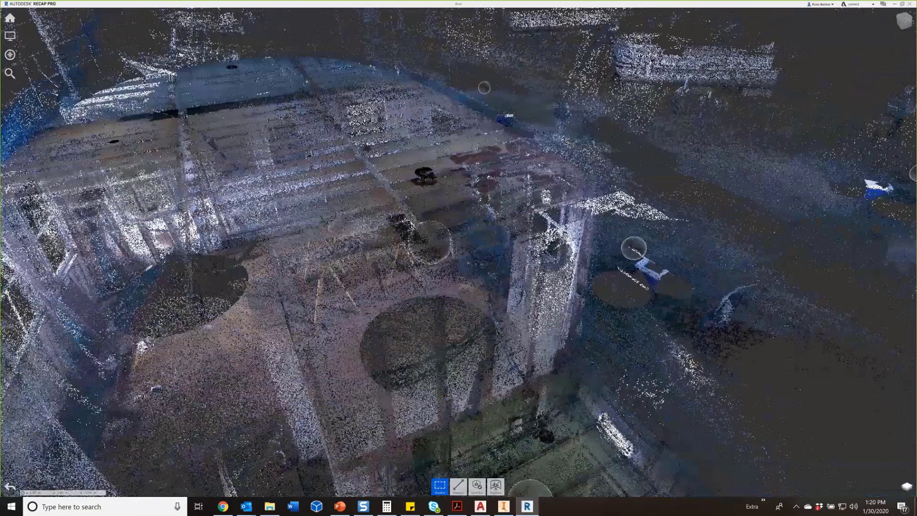
scroll(459, 258, down, 5)
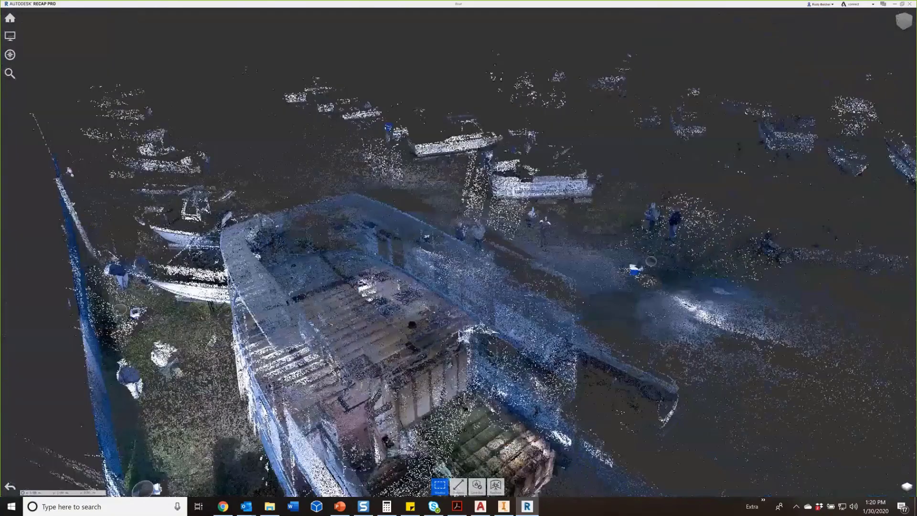
mouse_move(448, 354)
shift+middle_down()
mouse_move(470, 287)
mouse_move(459, 344)
shift+middle_up()
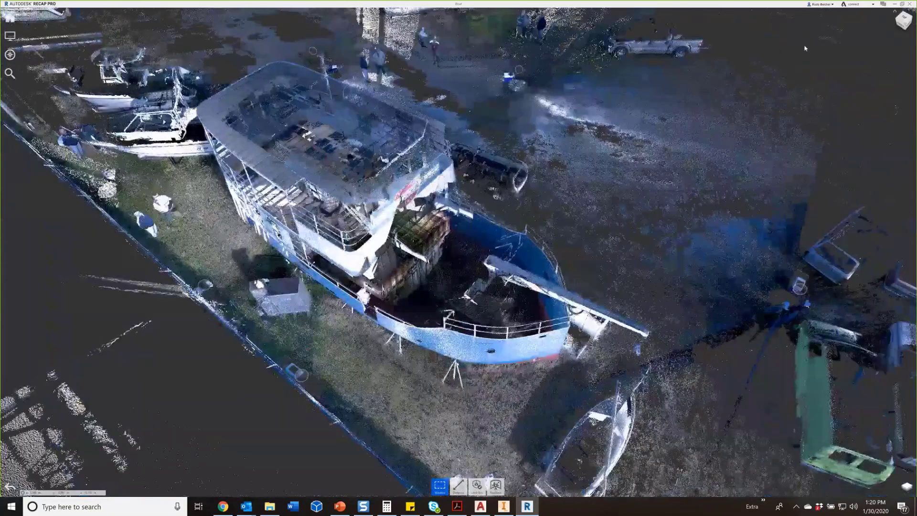
scroll(806, 48, down, 5)
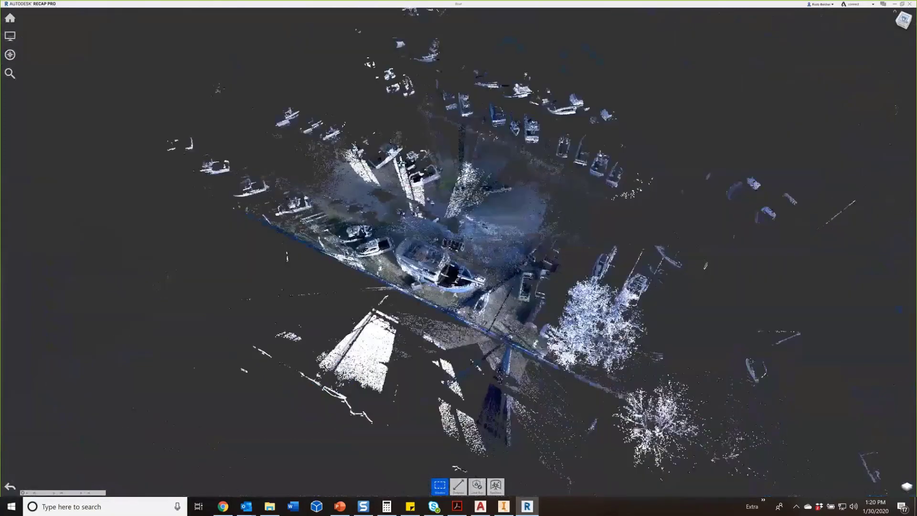
- View the boatyard from straight above the blue boat, and from a raised angle off its bow
click(904, 21)
scroll(459, 267, up, 3)
scroll(456, 280, up, 5)
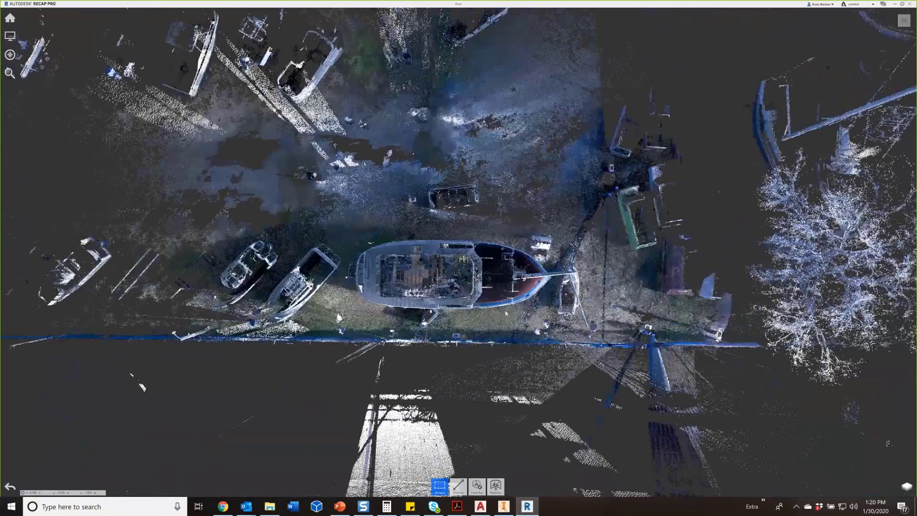
right_drag(486, 303, 569, 215)
right_drag(478, 218, 33, 192)
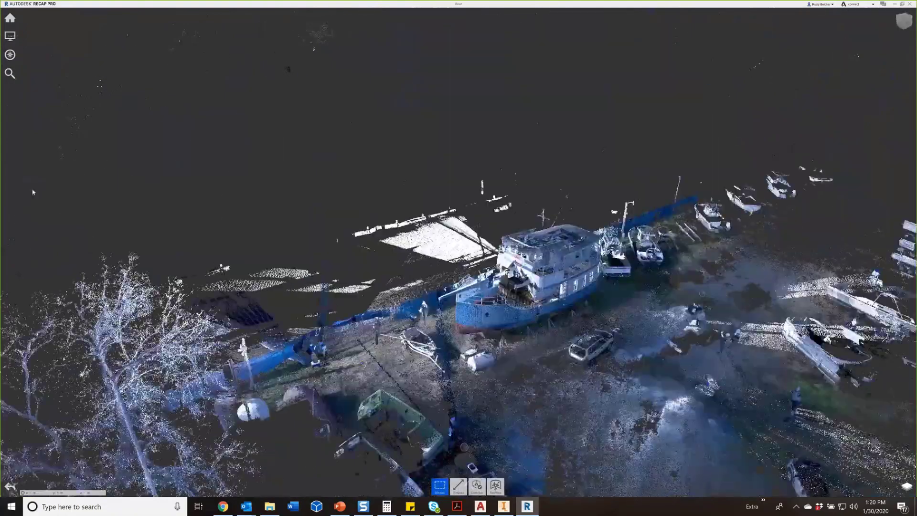
middle_drag(546, 246, 425, 164)
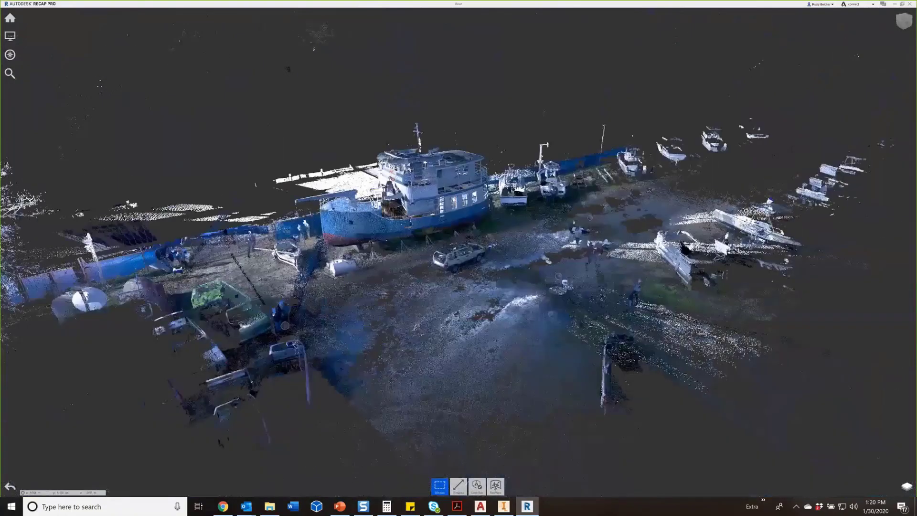
scroll(425, 163, down, 2)
scroll(448, 252, up, 2)
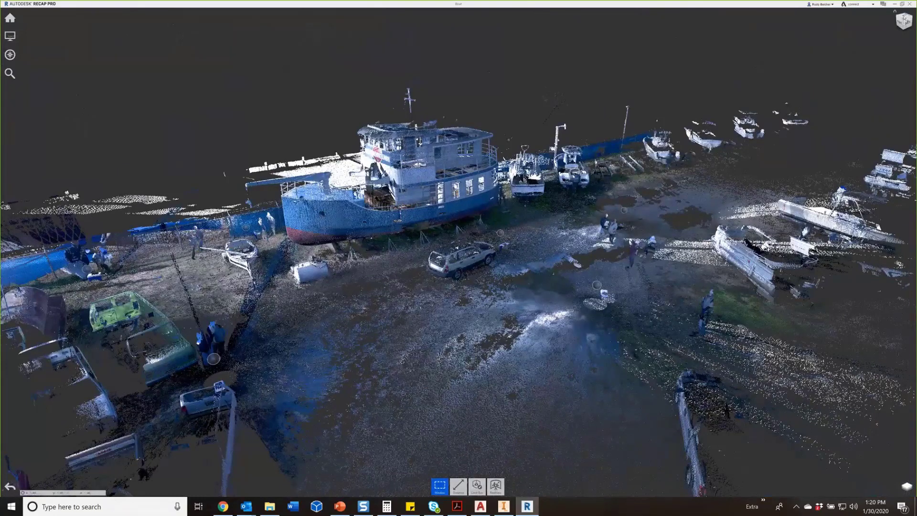
- Set a top view of the yard and frame the blue boat closely in plan alongside its neighbouring vessels
click(904, 18)
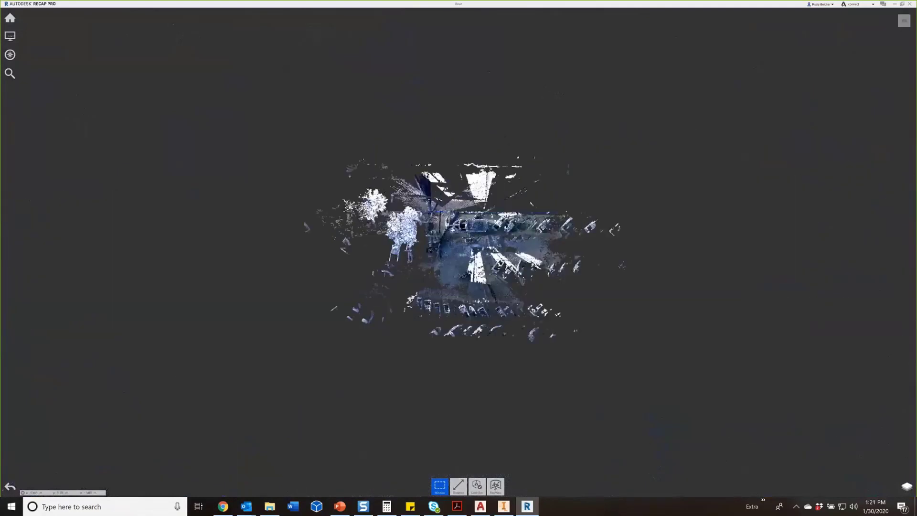
scroll(435, 235, up, 5)
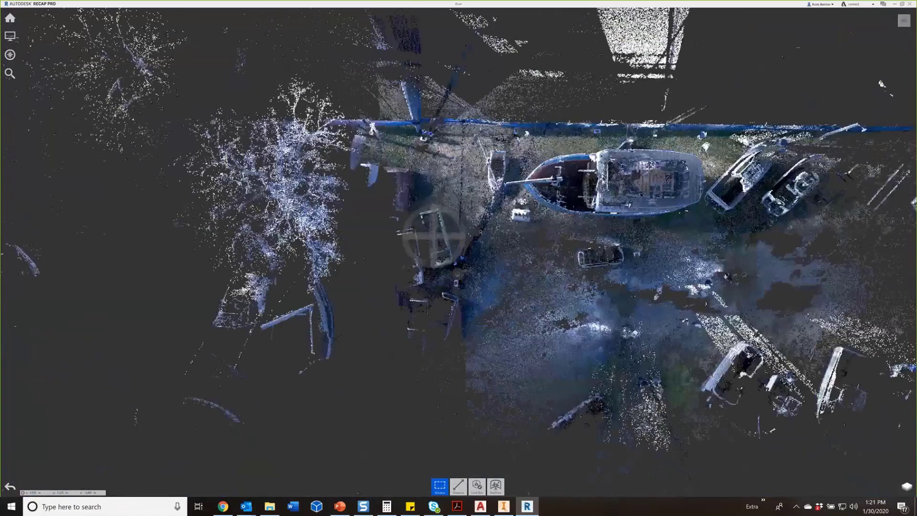
middle_drag(435, 235, 232, 281)
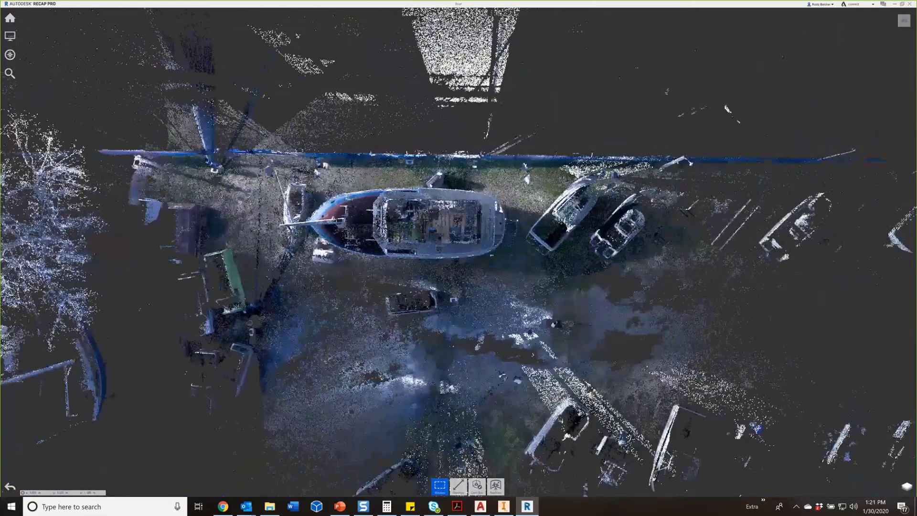
scroll(362, 252, up, 4)
middle_drag(477, 208, 412, 161)
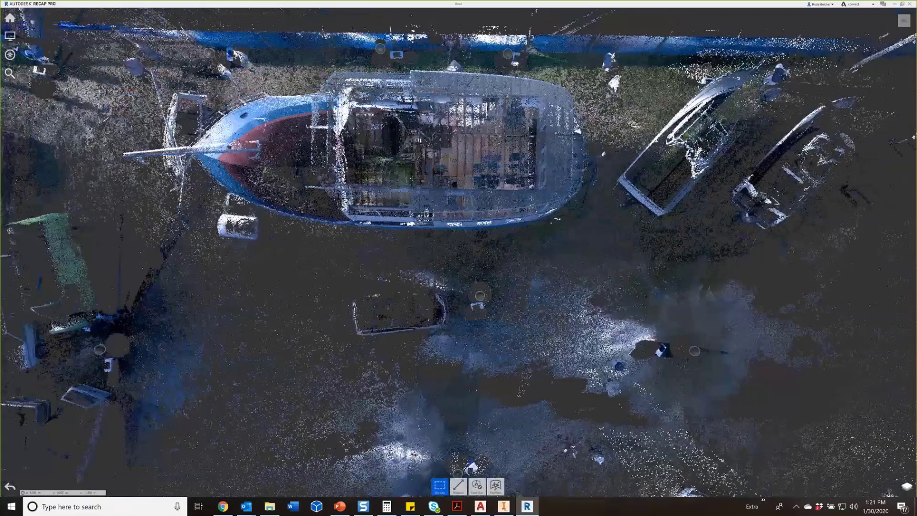
middle_drag(413, 183, 410, 240)
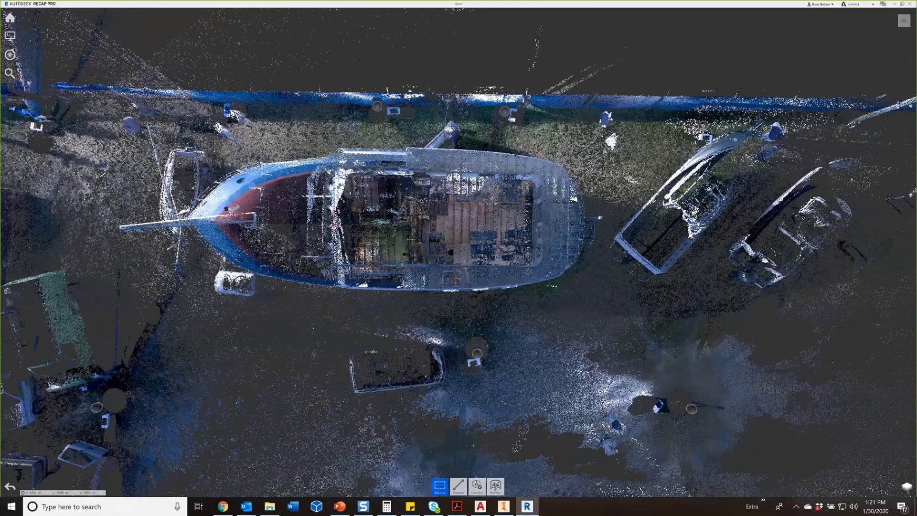
- Turn off the perspective display for the top view of the boatyard, leaving nothing selected
middle_drag(410, 239, 421, 314)
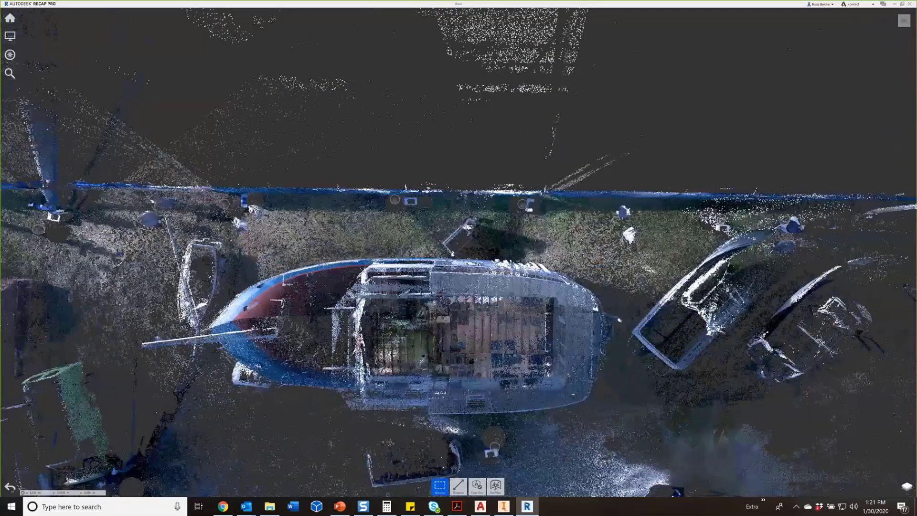
middle_drag(423, 359, 435, 277)
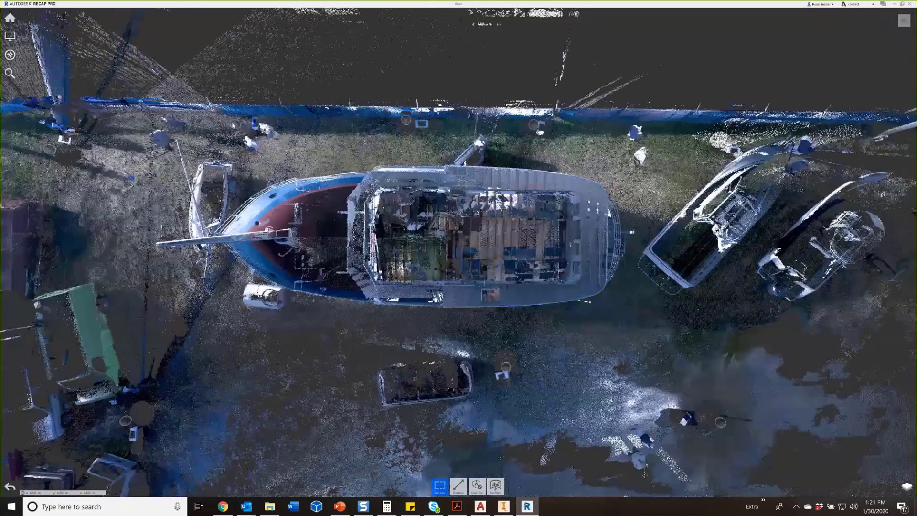
mouse_move(10, 37)
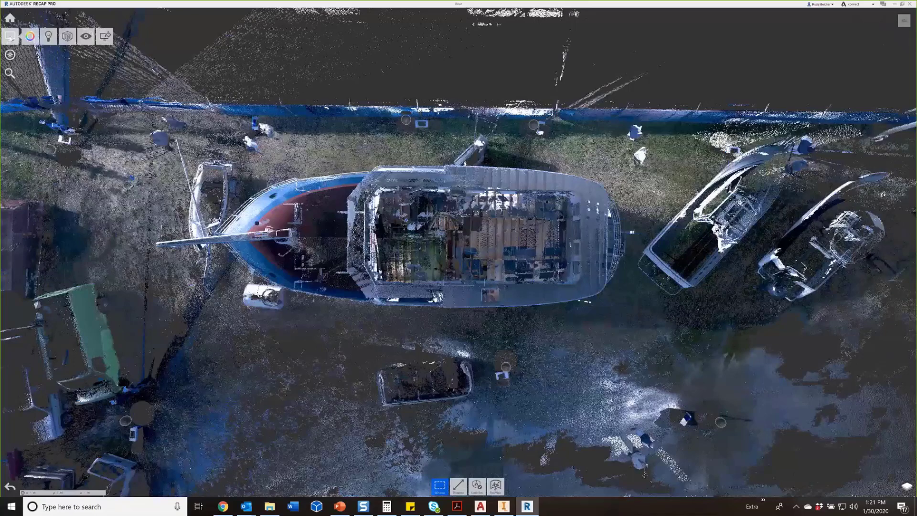
mouse_move(86, 37)
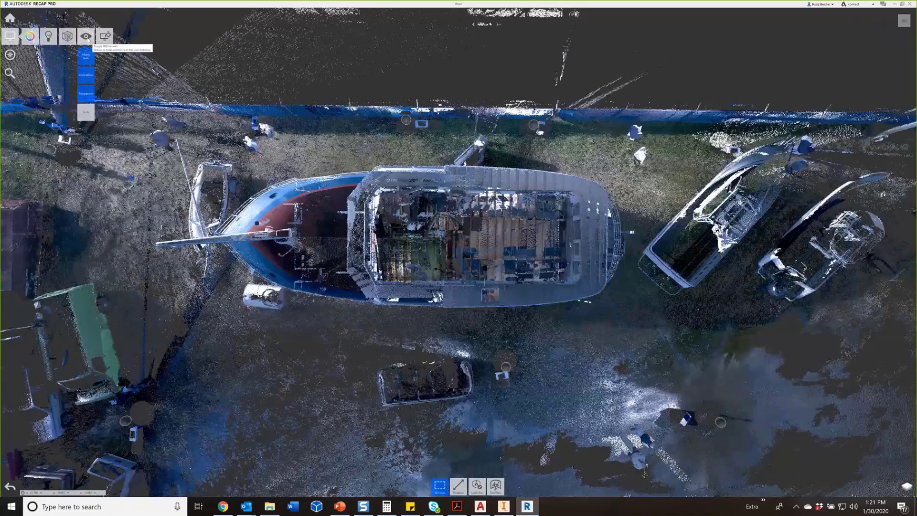
click(86, 95)
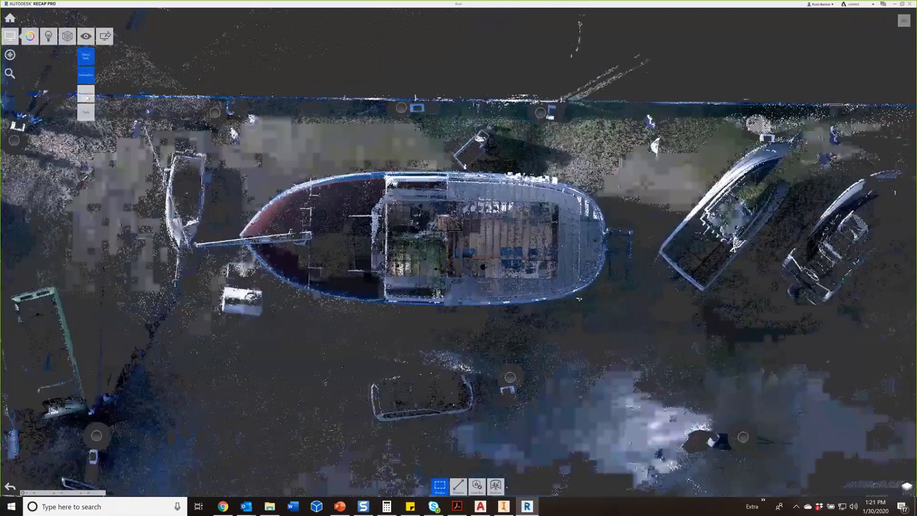
mouse_move(340, 506)
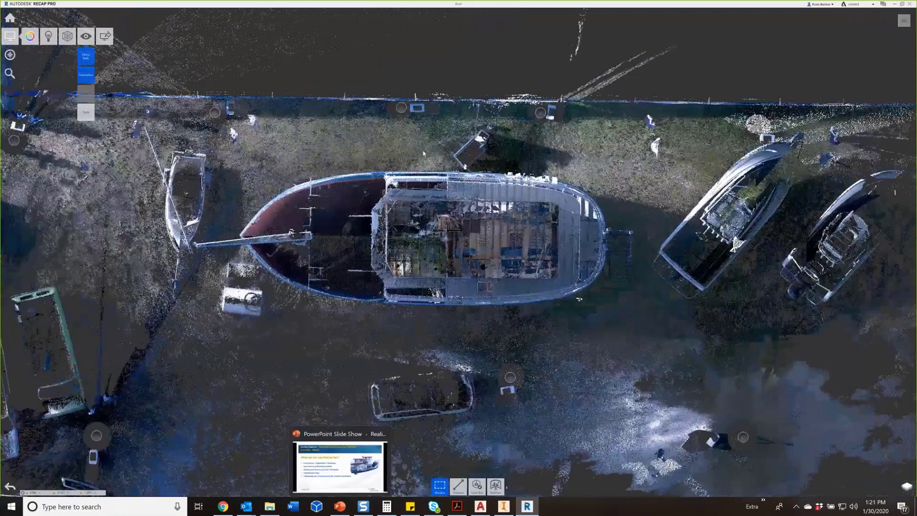
middle_drag(423, 153, 451, 162)
drag(451, 178, 430, 156)
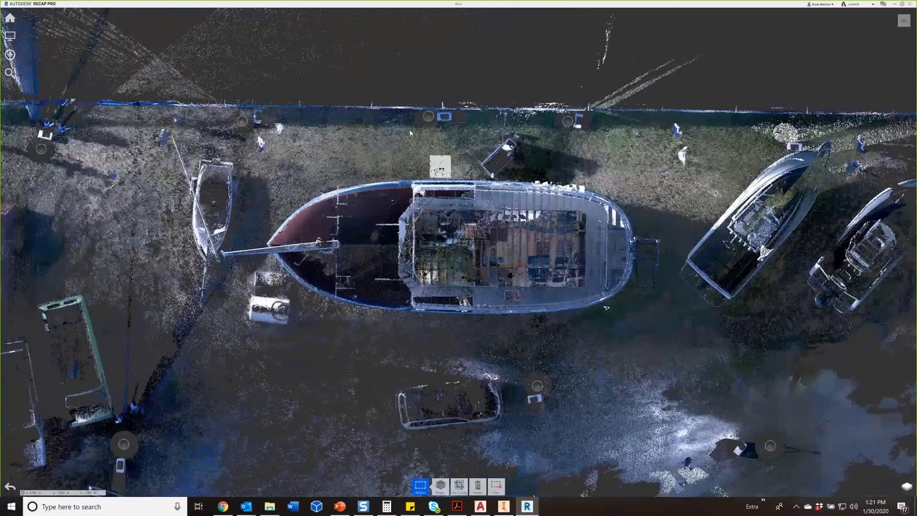
key(Escape)
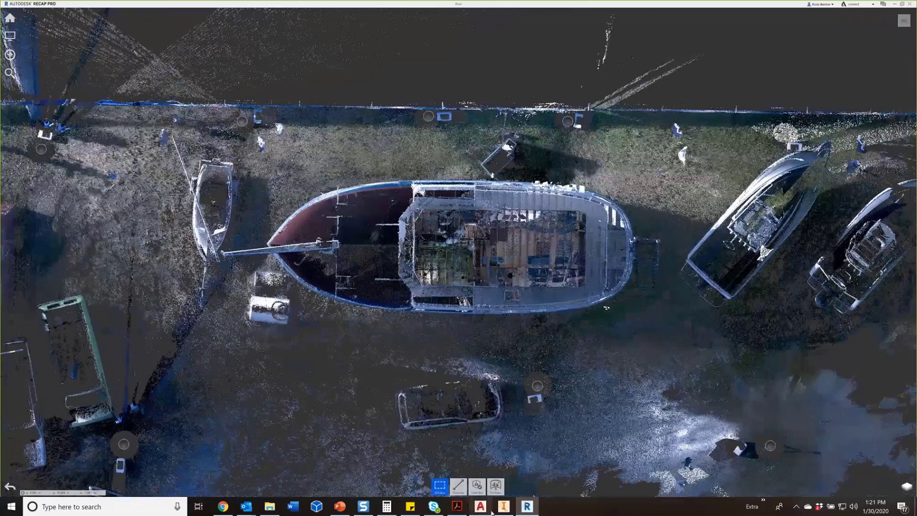
- Switch to Acrobat Pro and compare the Florida Coaster outboard profile and the upper and lower cabin drawings with the ReCap plan view
mouse_move(491, 507)
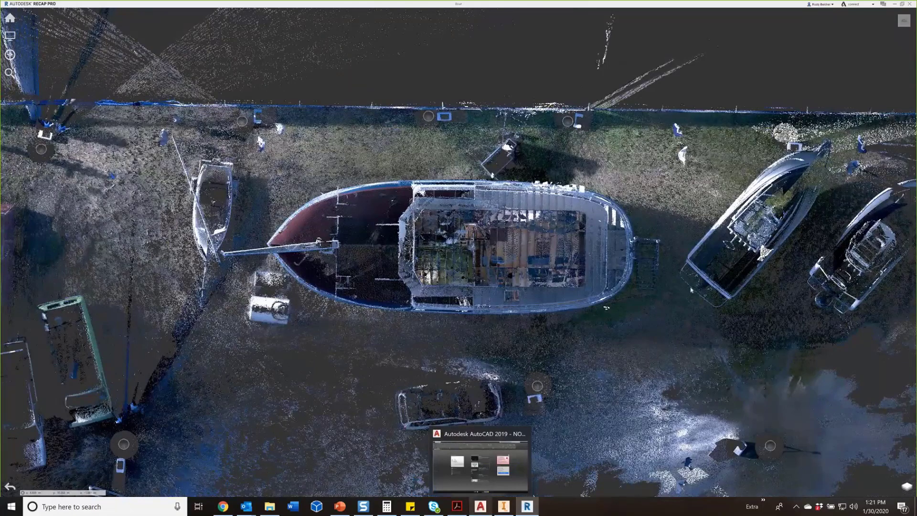
click(457, 507)
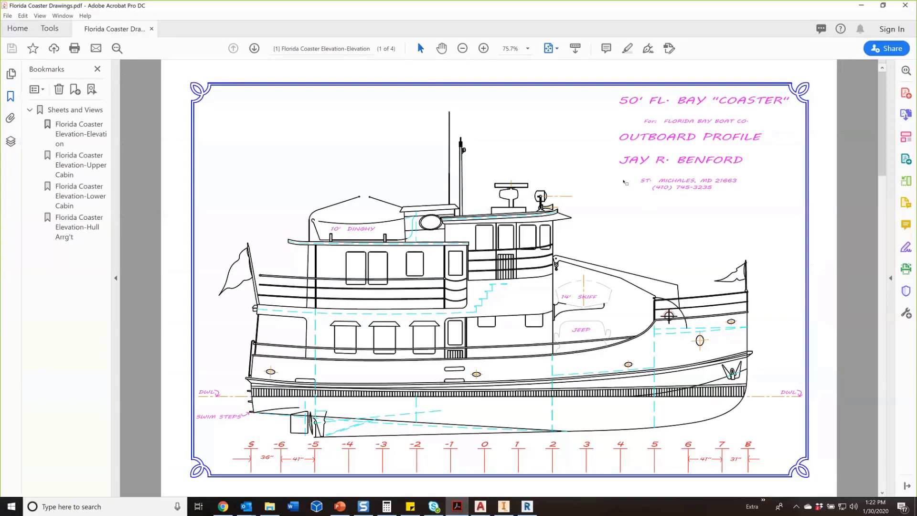
scroll(465, 215, down, 2)
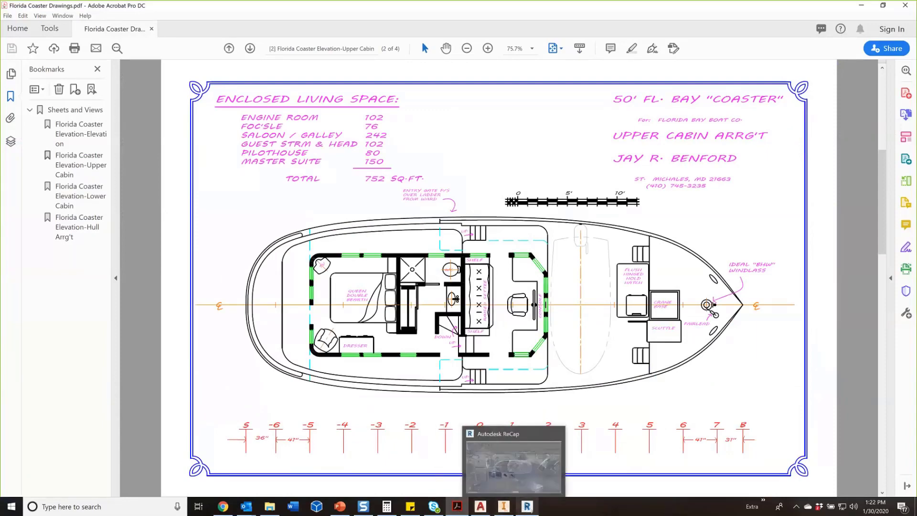
click(527, 507)
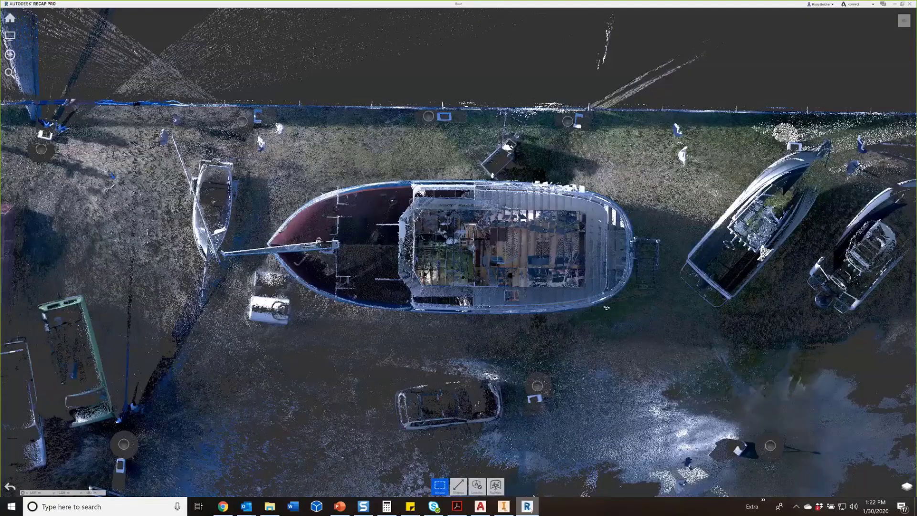
click(457, 506)
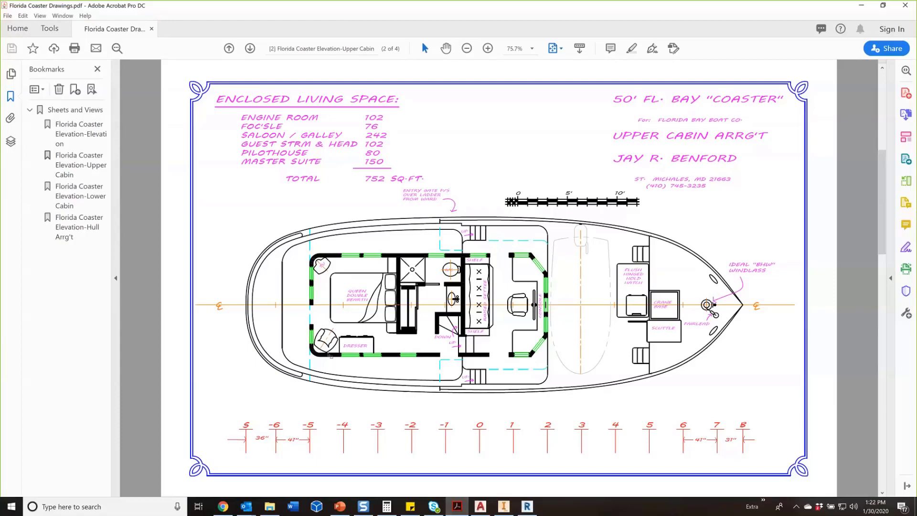
scroll(356, 303, down, 1)
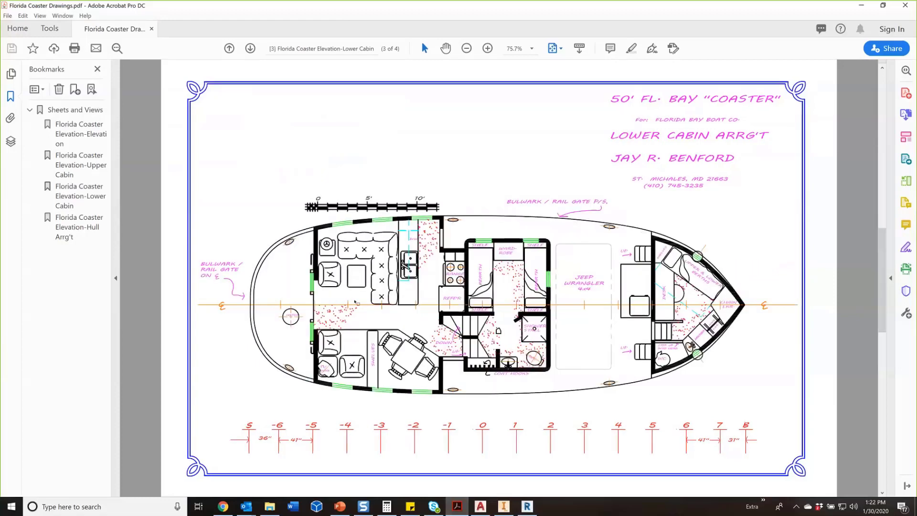
scroll(356, 303, up, 1)
scroll(357, 303, down, 1)
scroll(598, 248, up, 2)
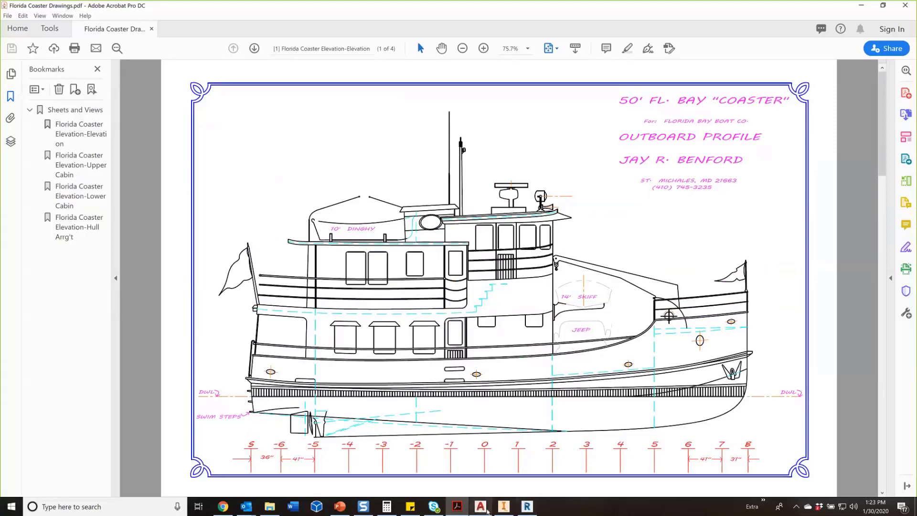
- Return to ReCap Pro, window-select the area around the blue boat in plan, and clip away everything outside it
click(528, 507)
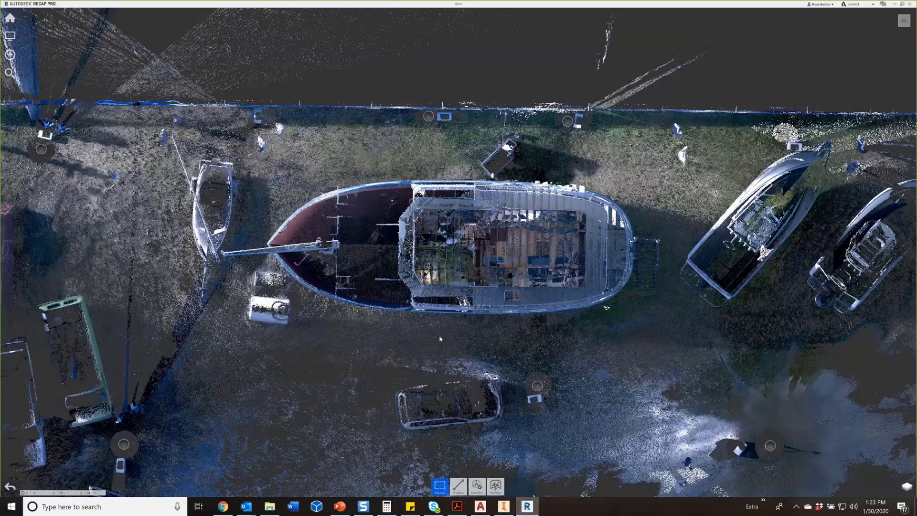
mouse_move(440, 486)
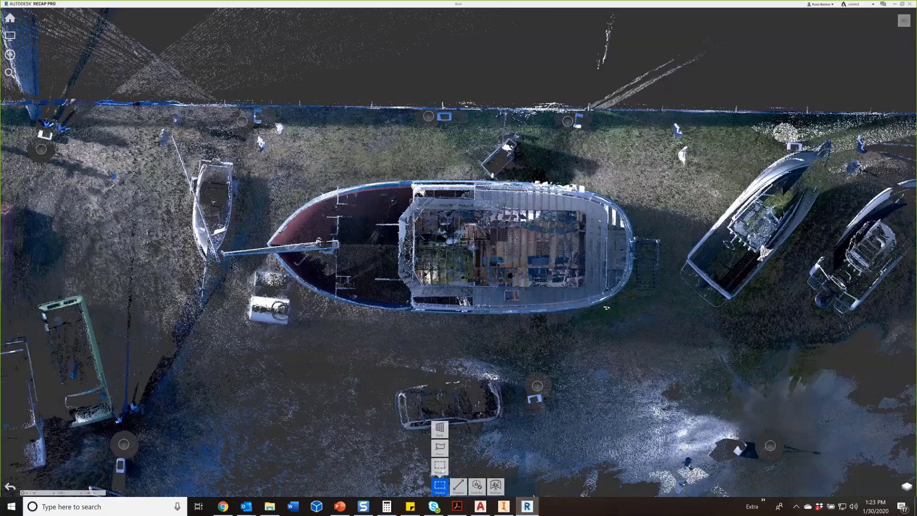
click(440, 468)
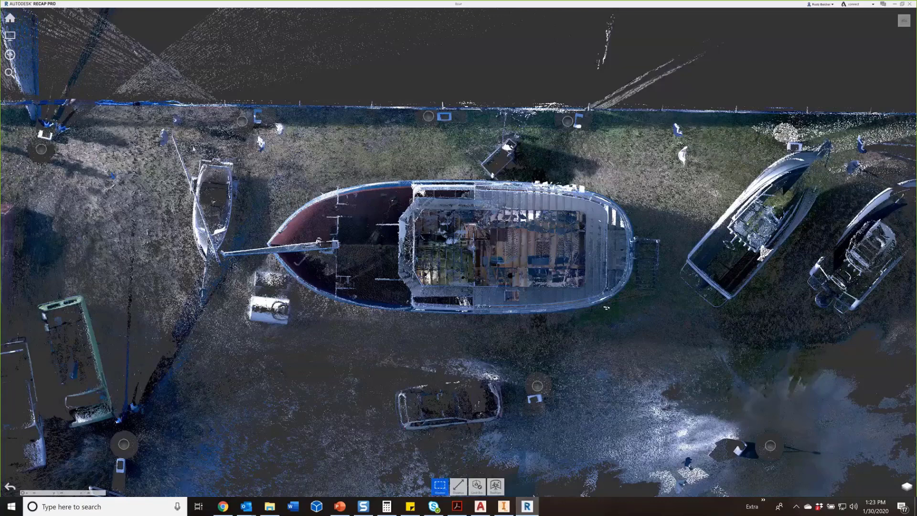
drag(314, 361, 645, 342)
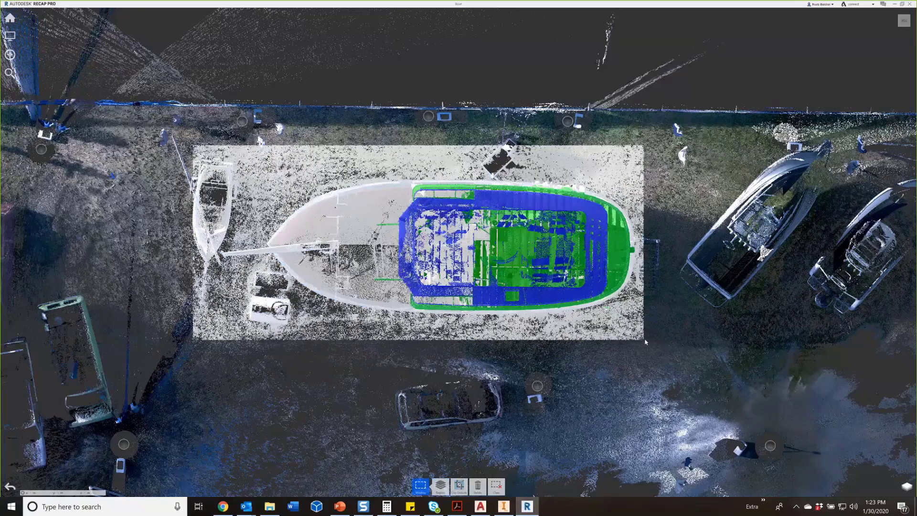
mouse_move(459, 490)
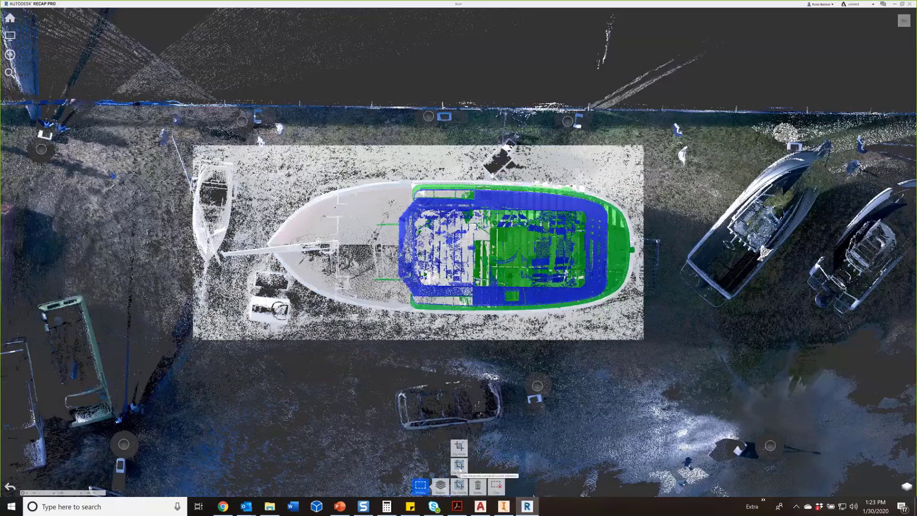
click(460, 466)
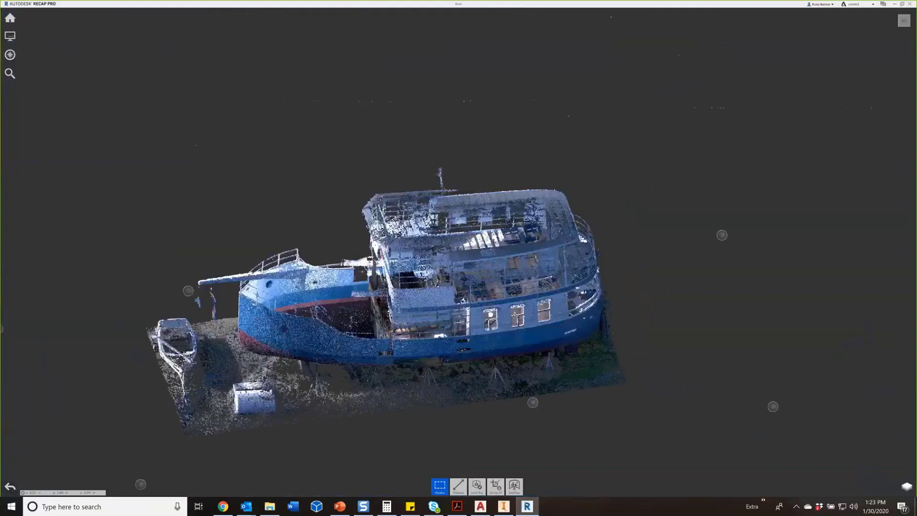
- Select the ground plane beneath the boat with the Plane tool at maximum plane depth, and clip away the points inside the selection
shift+middle_drag(378, 391, 306, 257)
middle_drag(370, 442, 355, 298)
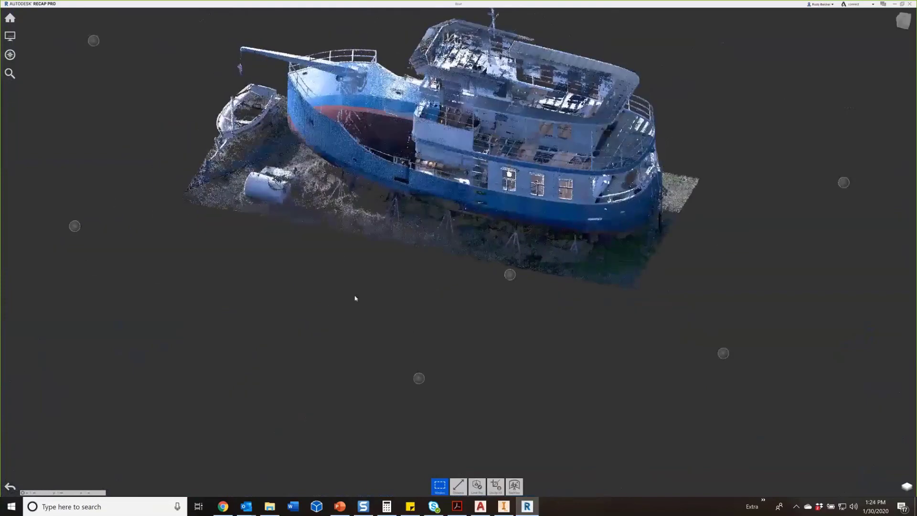
mouse_move(446, 486)
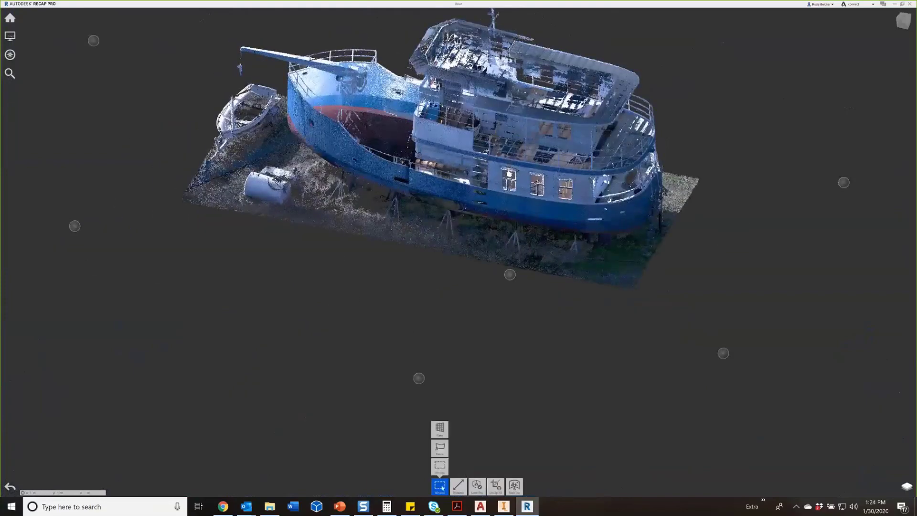
click(440, 428)
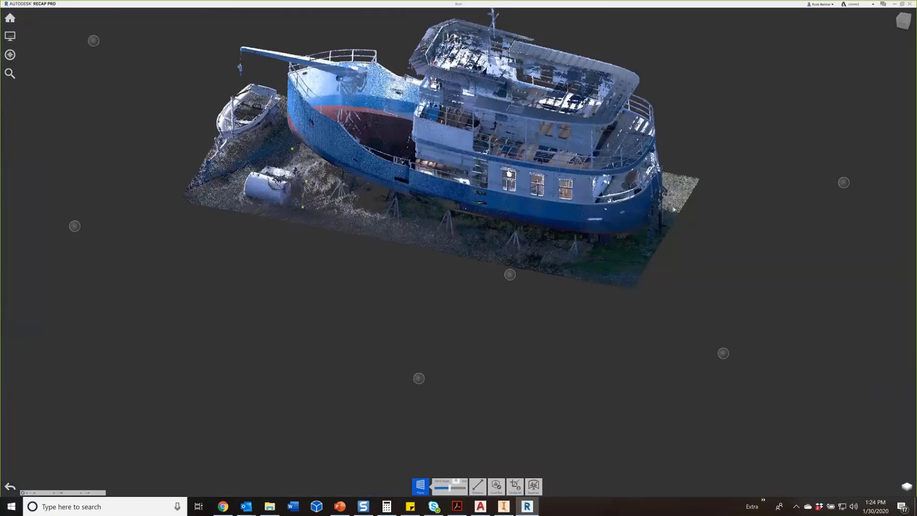
shift+middle_drag(684, 221, 438, 213)
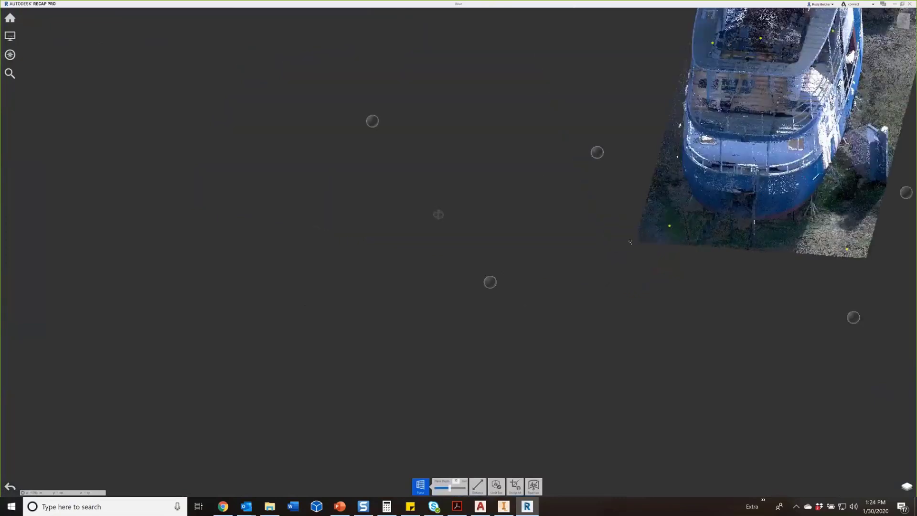
middle_drag(584, 252, 250, 282)
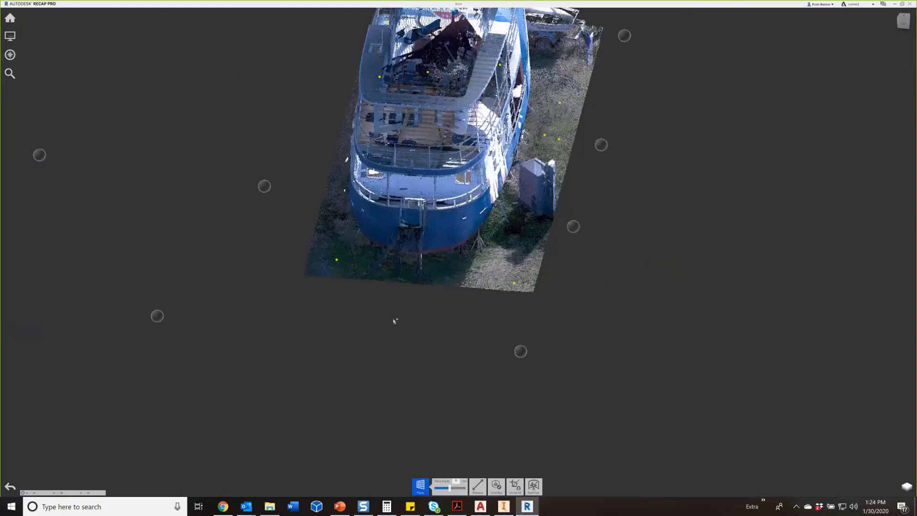
shift+middle_drag(395, 320, 590, 333)
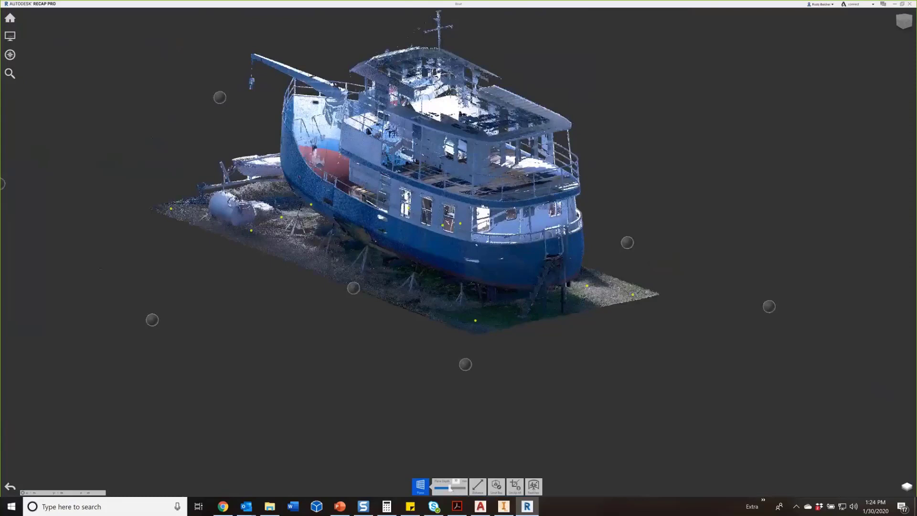
drag(450, 488, 474, 492)
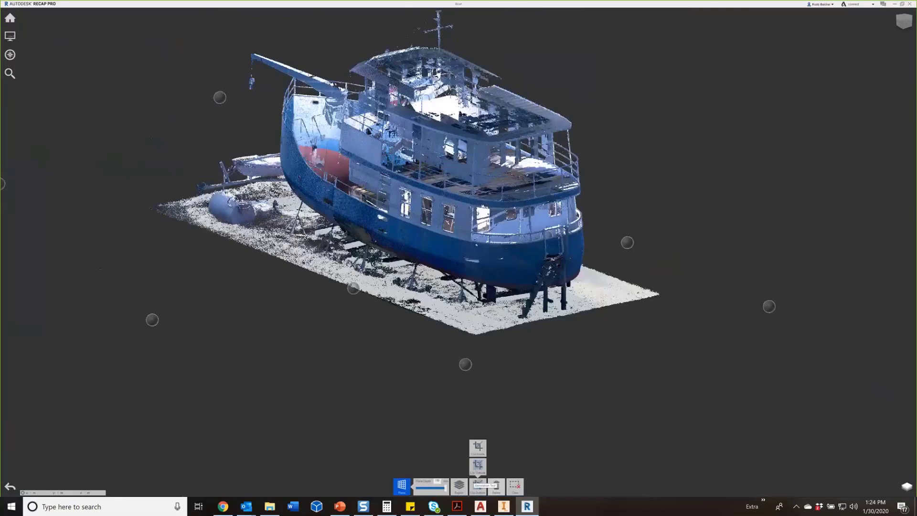
mouse_move(478, 488)
click(477, 447)
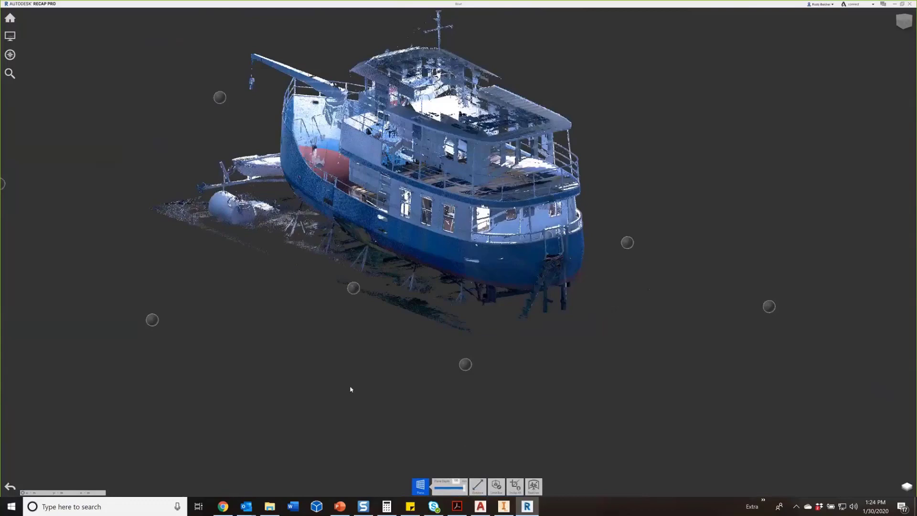
- In side view, window-select and remove the ground strip below the boat and the equipment ahead of its bow
mouse_move(351, 389)
mouse_down()
mouse_move(336, 387)
mouse_move(429, 360)
mouse_up()
mouse_move(913, 62)
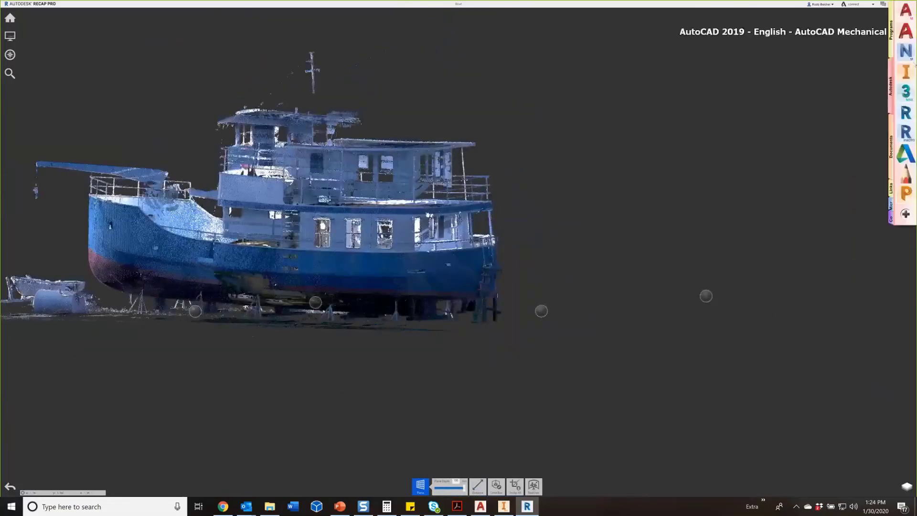
scroll(504, 288, down, 5)
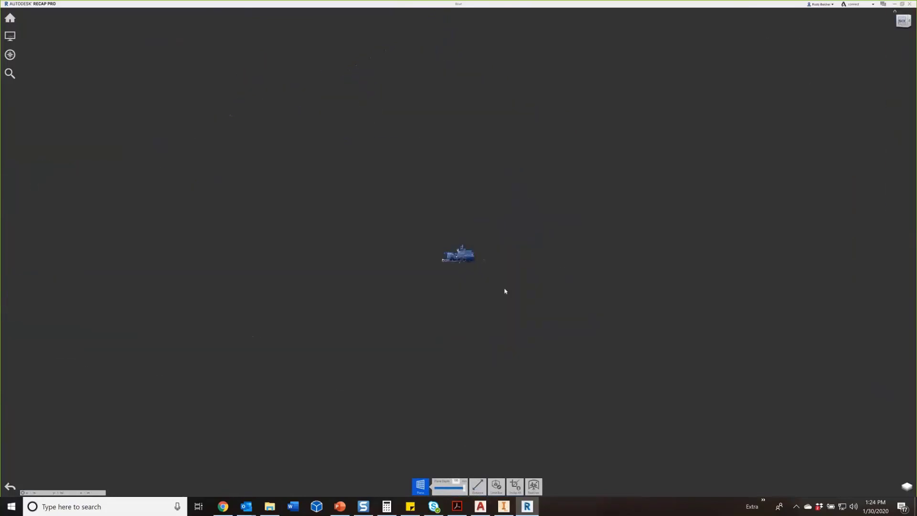
scroll(493, 268, up, 5)
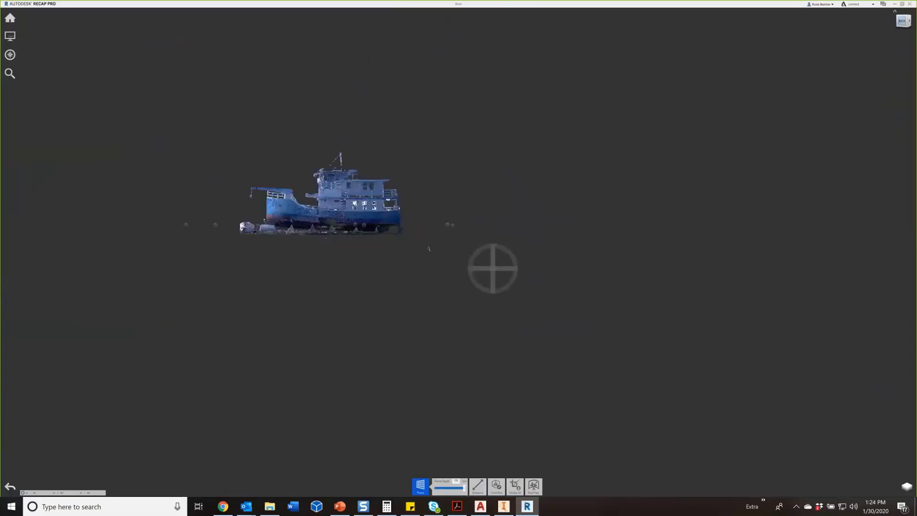
mouse_move(317, 243)
middle_down()
mouse_move(712, 289)
mouse_move(598, 291)
middle_up()
scroll(665, 285, up, 4)
scroll(596, 291, up, 1)
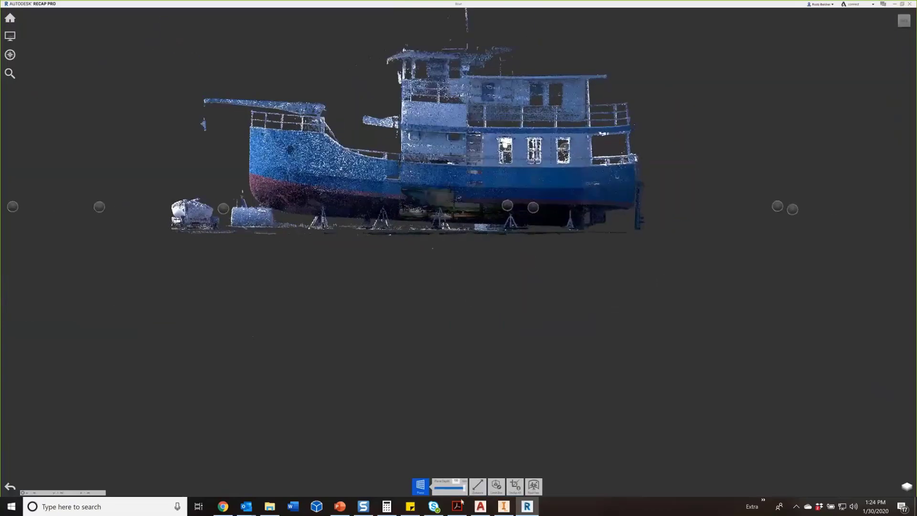
click(421, 492)
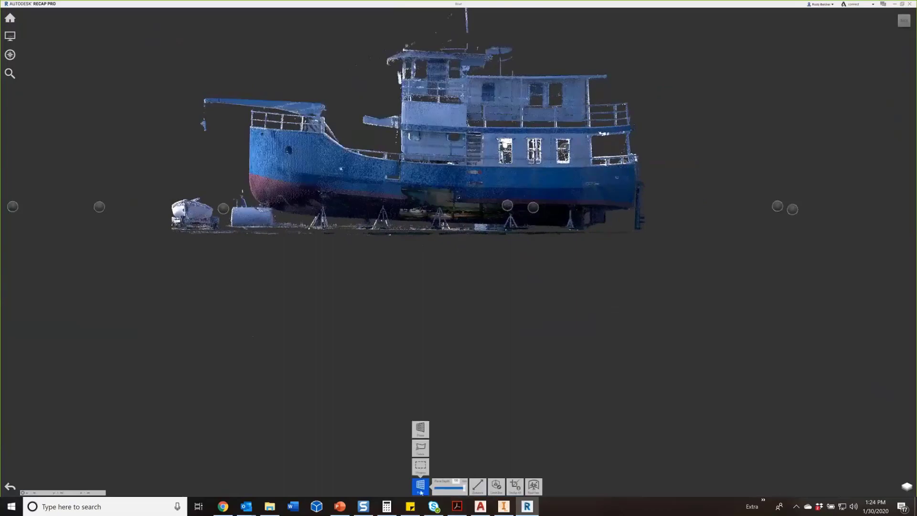
click(417, 466)
drag(151, 289, 712, 231)
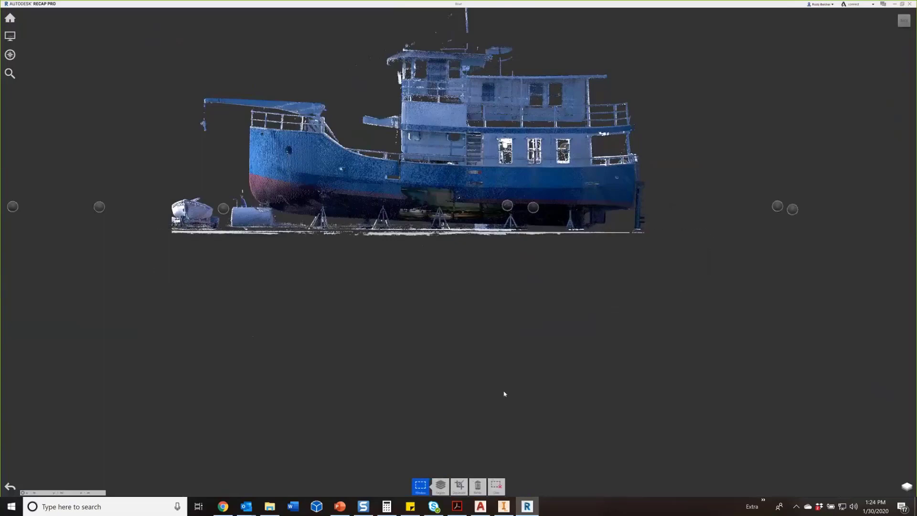
click(469, 485)
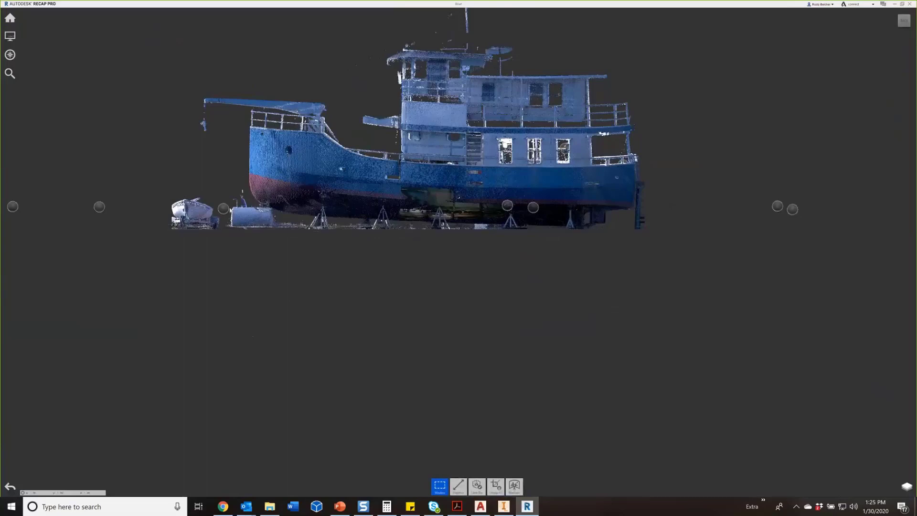
drag(246, 168, 163, 262)
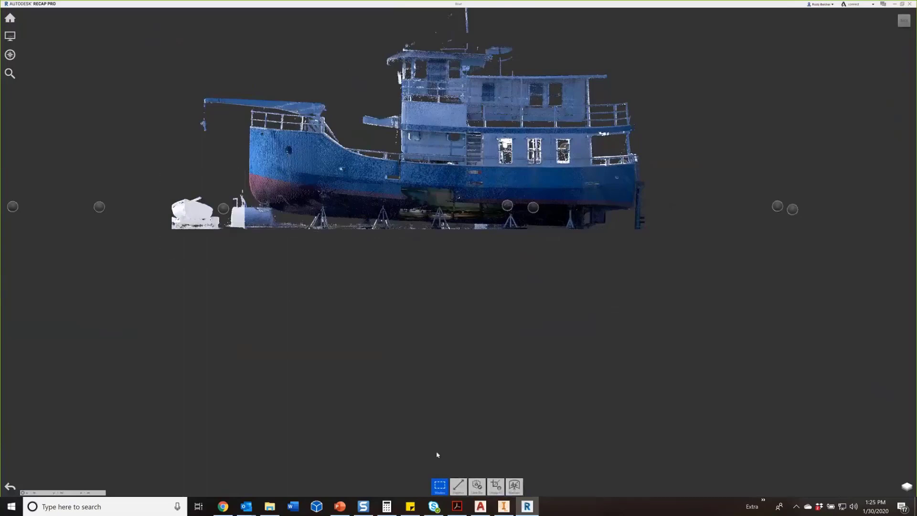
key(Delete)
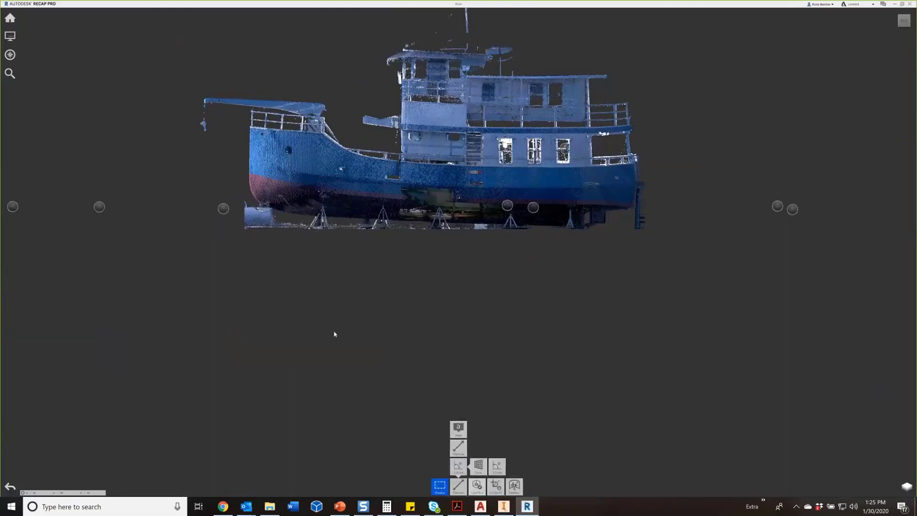
- Fence-select the tank, pole and ground debris below the hull from the bow toward the stern, and delete the selected points
mouse_move(344, 320)
mouse_down()
mouse_move(391, 327)
mouse_move(398, 349)
mouse_up()
click(441, 447)
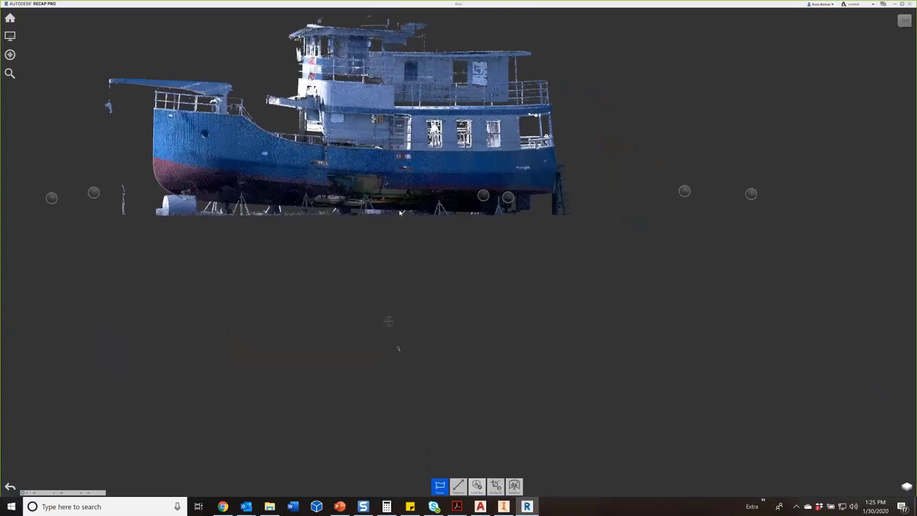
click(162, 195)
click(113, 161)
click(98, 215)
click(144, 306)
click(387, 299)
double_click(466, 279)
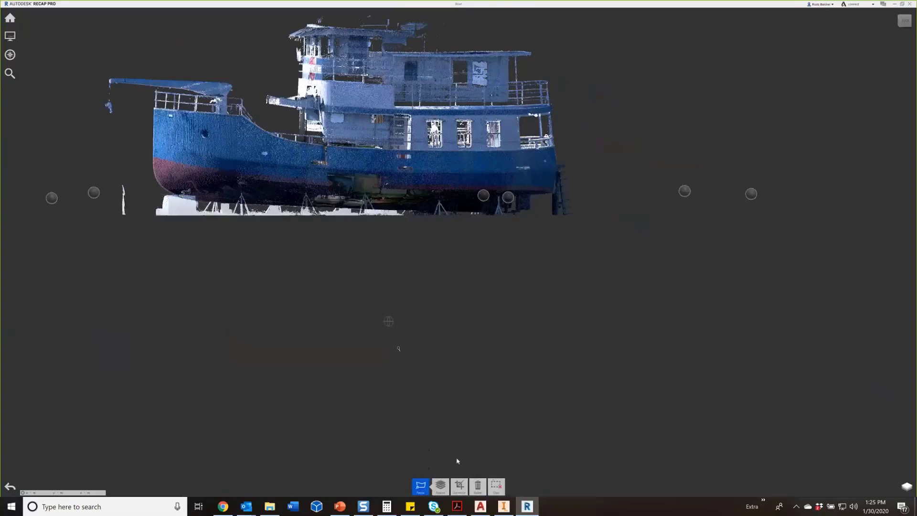
click(478, 486)
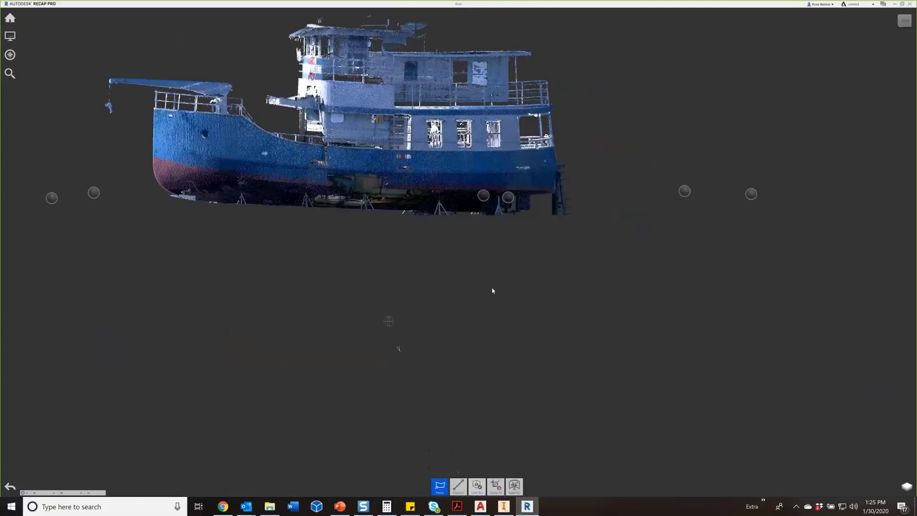
- Window-select the isolated leftover fragment below the bow and remove it from the scan
shift+middle_drag(504, 284, 419, 320)
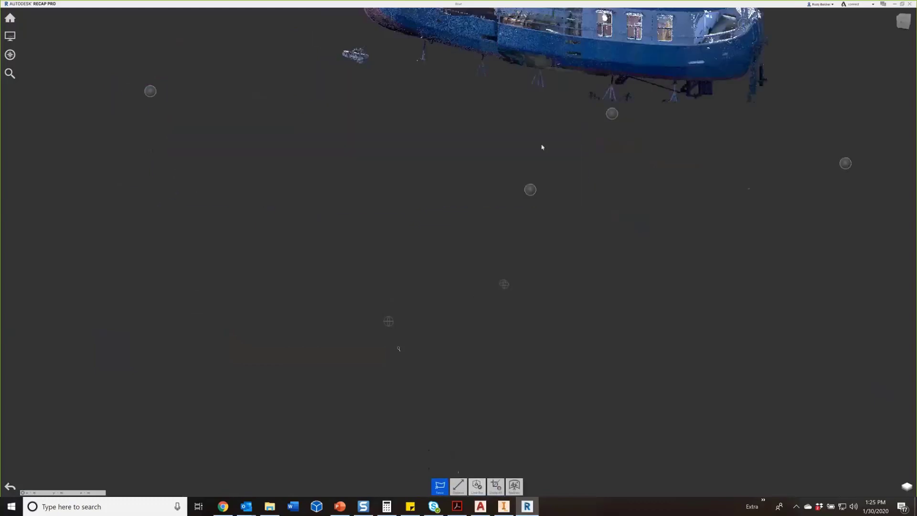
middle_drag(542, 147, 438, 330)
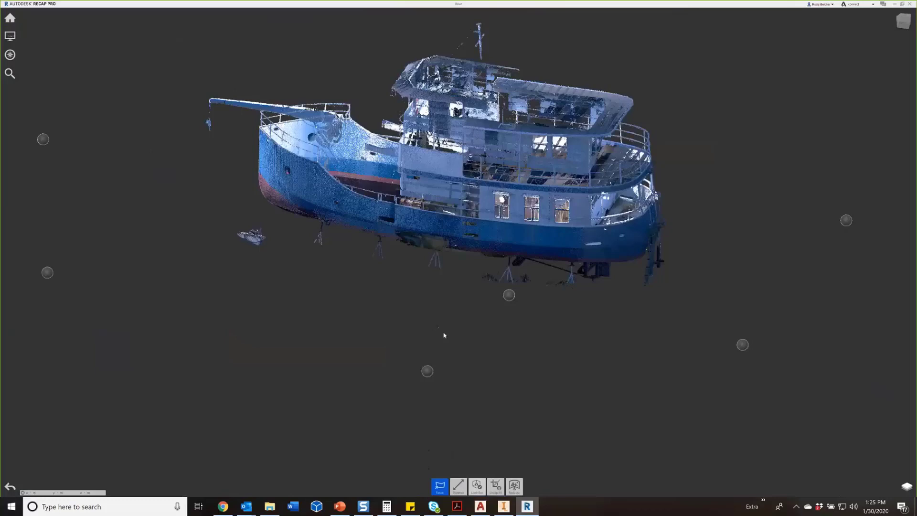
mouse_move(437, 483)
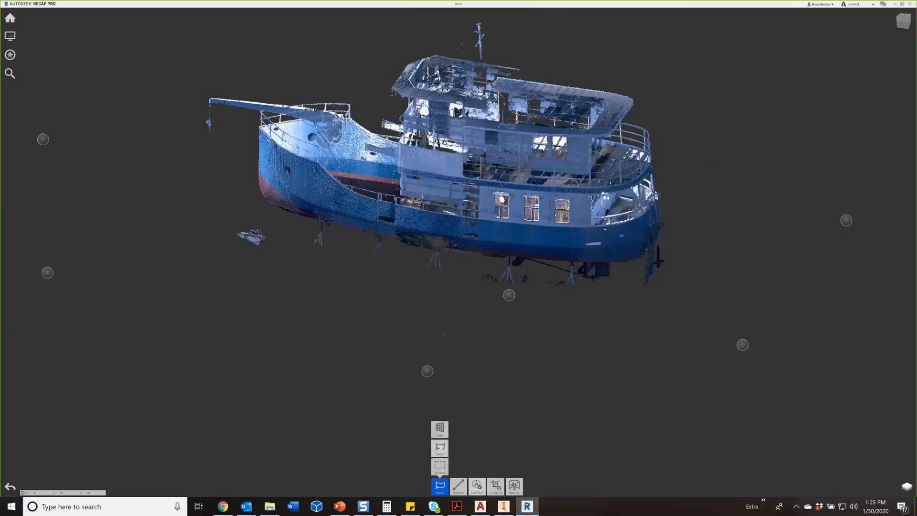
click(440, 465)
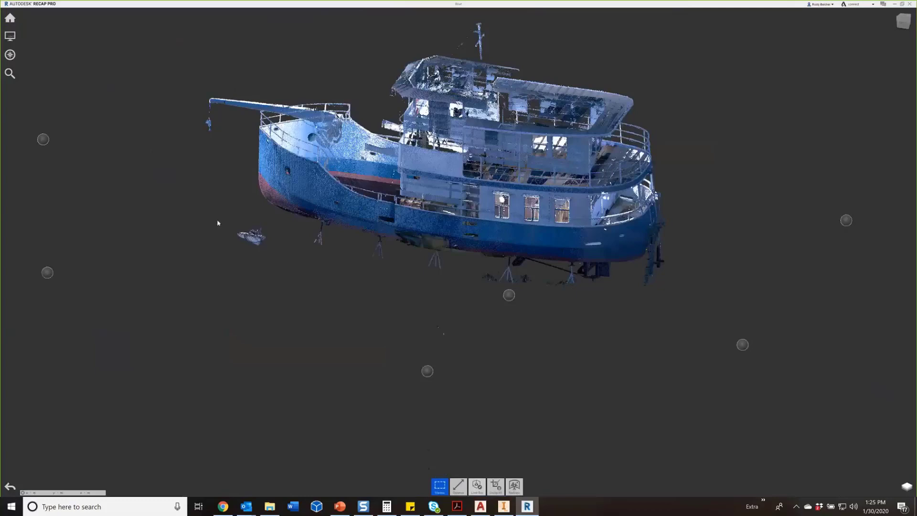
drag(277, 261, 221, 210)
click(461, 488)
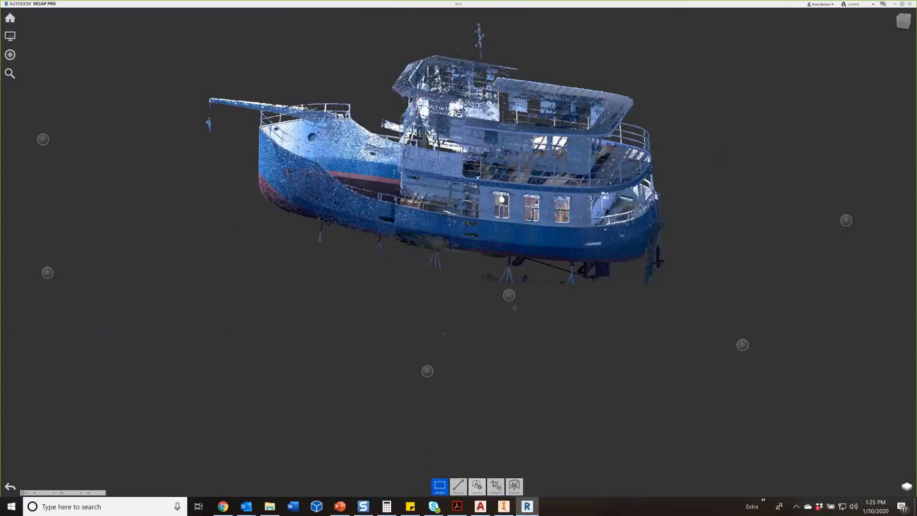
- Expand the scan regions in the project navigator and hide the Upper Cabin and Lower Cabin regions
middle_drag(524, 308, 493, 401)
drag(409, 317, 484, 345)
click(907, 485)
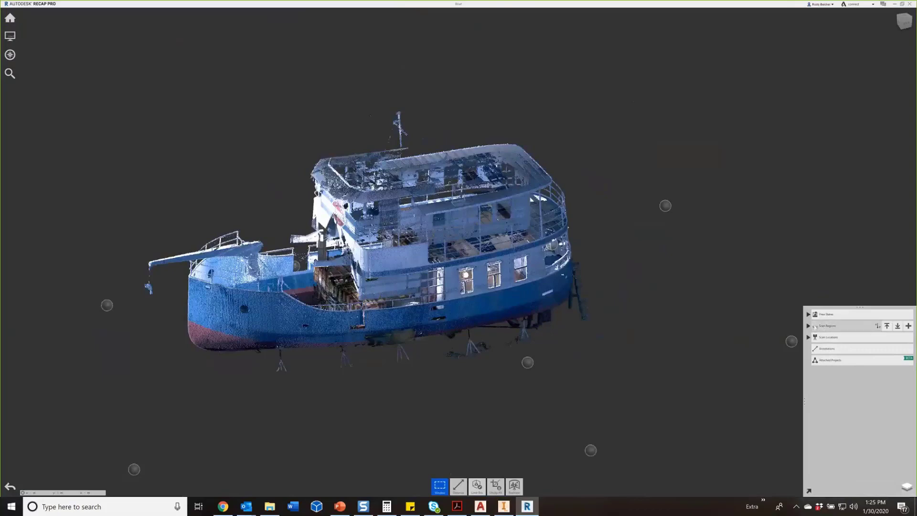
click(809, 326)
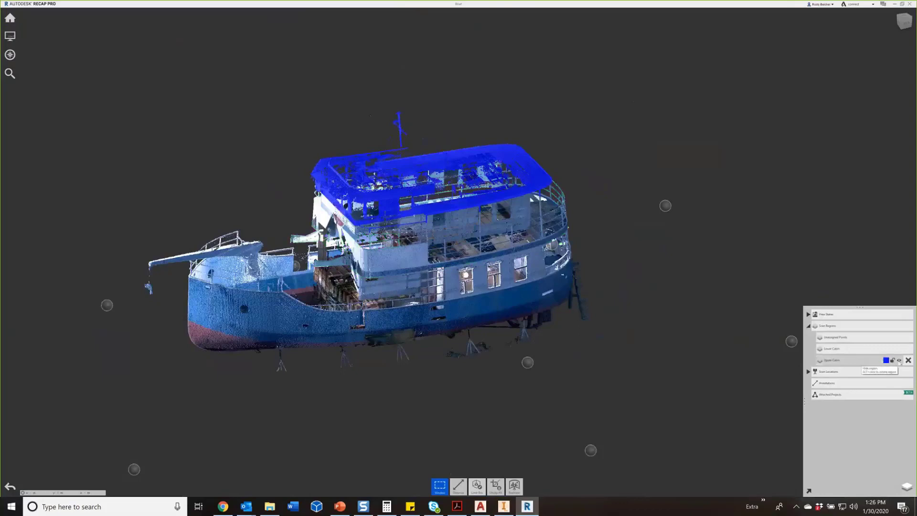
click(899, 361)
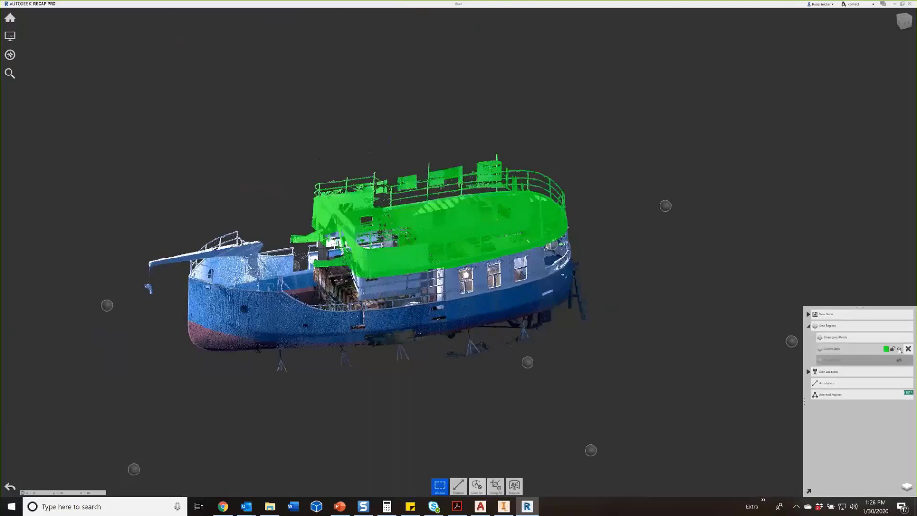
click(900, 349)
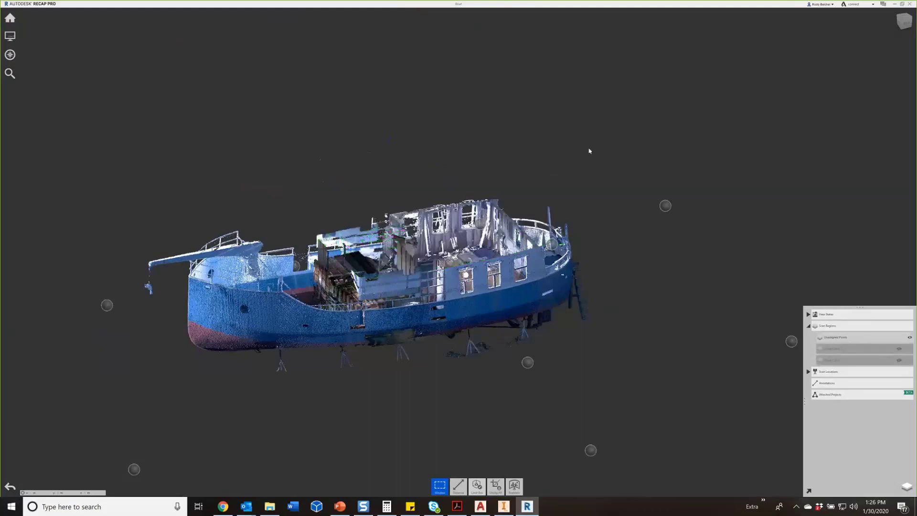
- Examine the boat's exposed main deck interior from above, and turn the Lower Cabin and Upper Cabin regions back on
drag(589, 151, 445, 197)
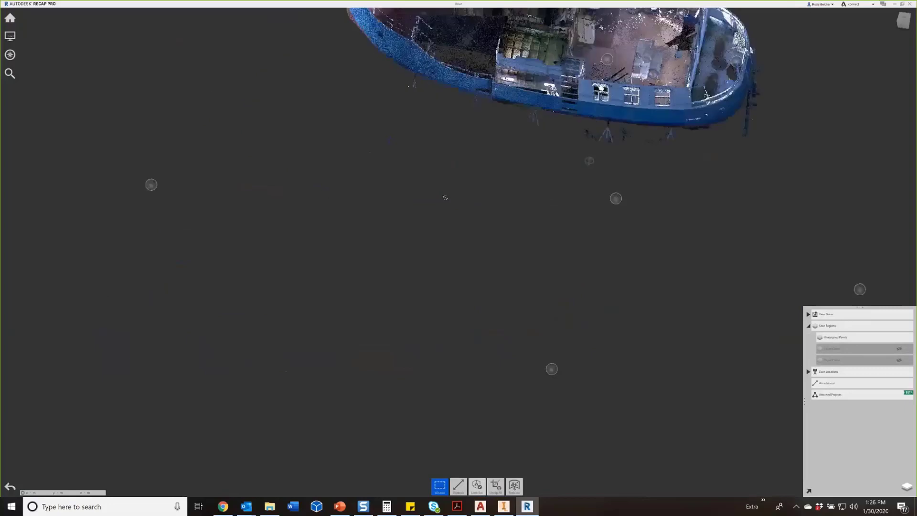
shift+middle_drag(445, 197, 399, 209)
middle_drag(692, 203, 478, 289)
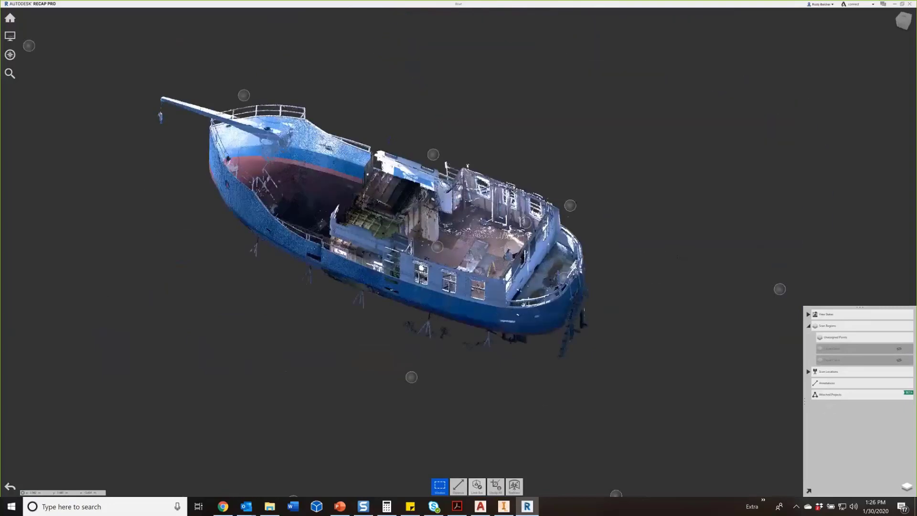
scroll(479, 288, up, 3)
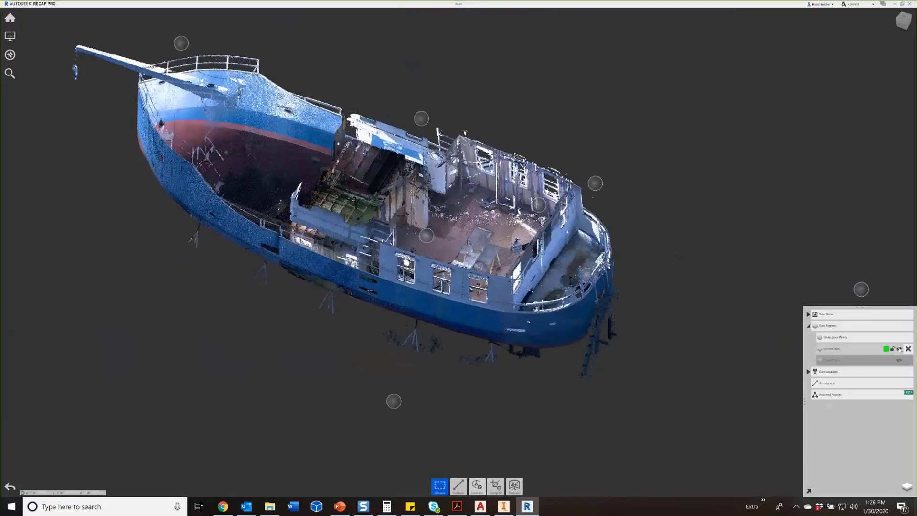
click(899, 360)
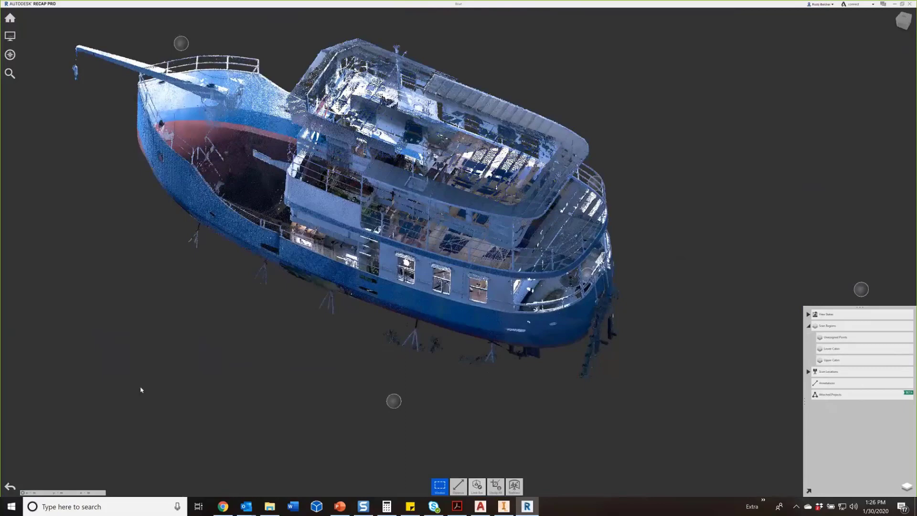
middle_drag(141, 372, 189, 393)
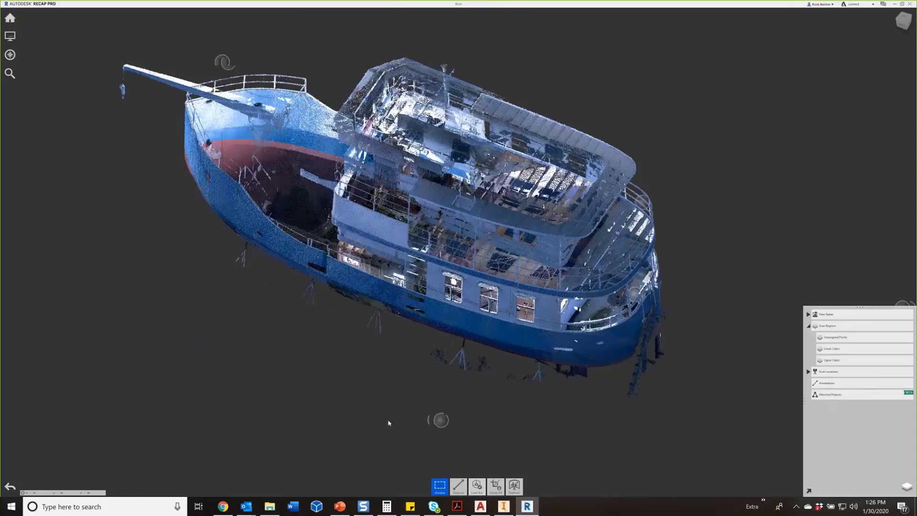
middle_drag(365, 408, 379, 422)
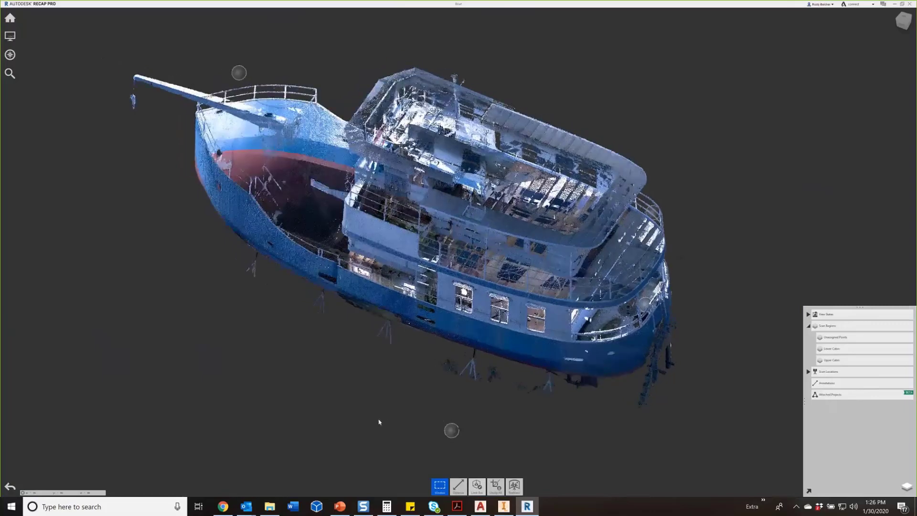
mouse_move(10, 18)
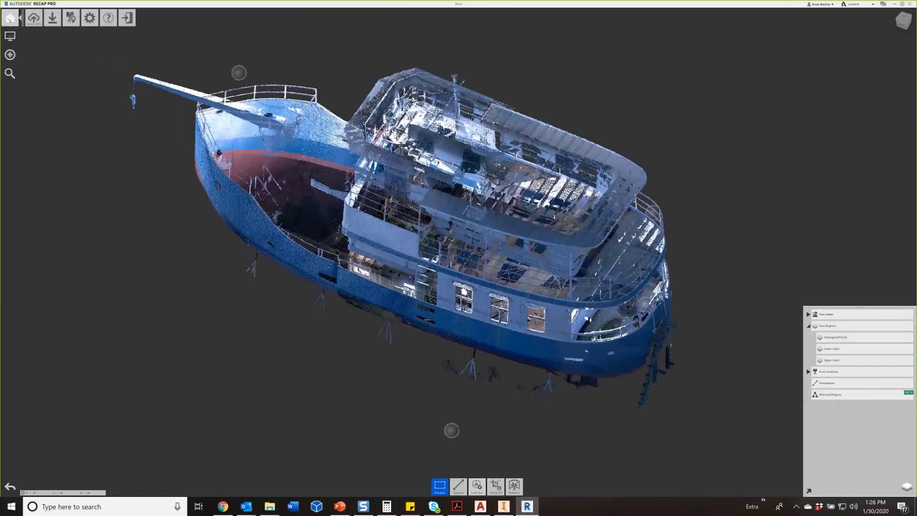
mouse_move(123, 19)
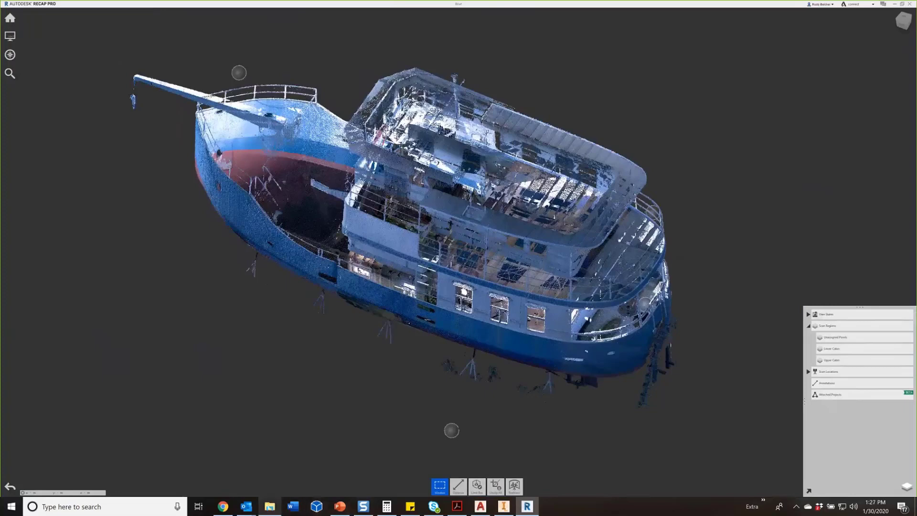
- Switch to File Explorer, watch Boat.mp4 from the Video folder, and return to ReCap Pro with the project navigator hidden
click(270, 506)
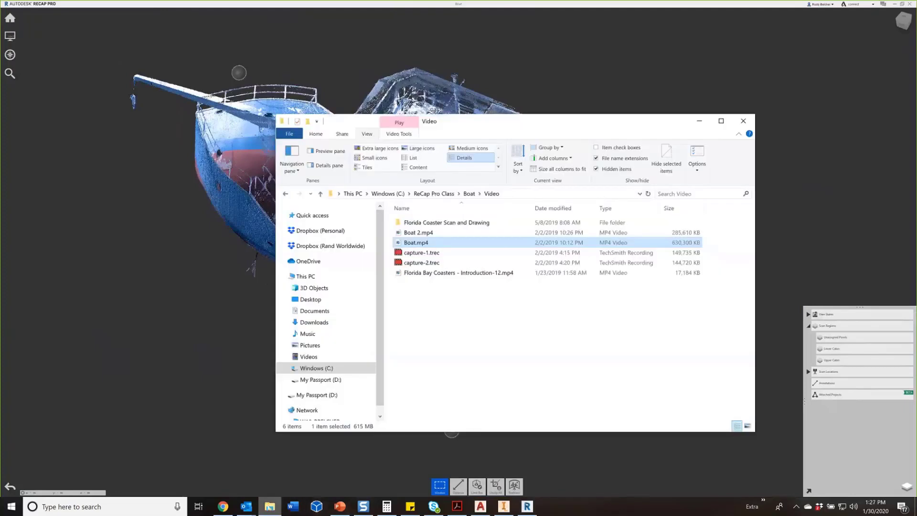
double_click(414, 242)
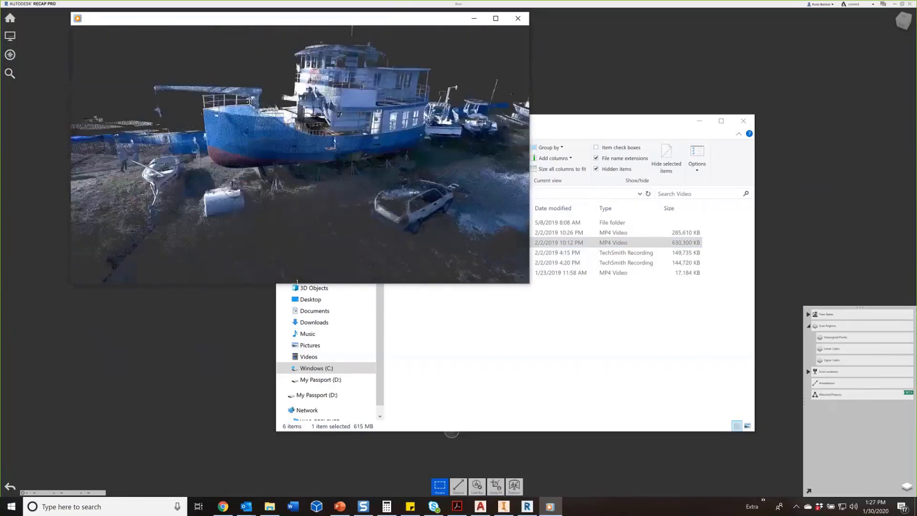
mouse_move(299, 271)
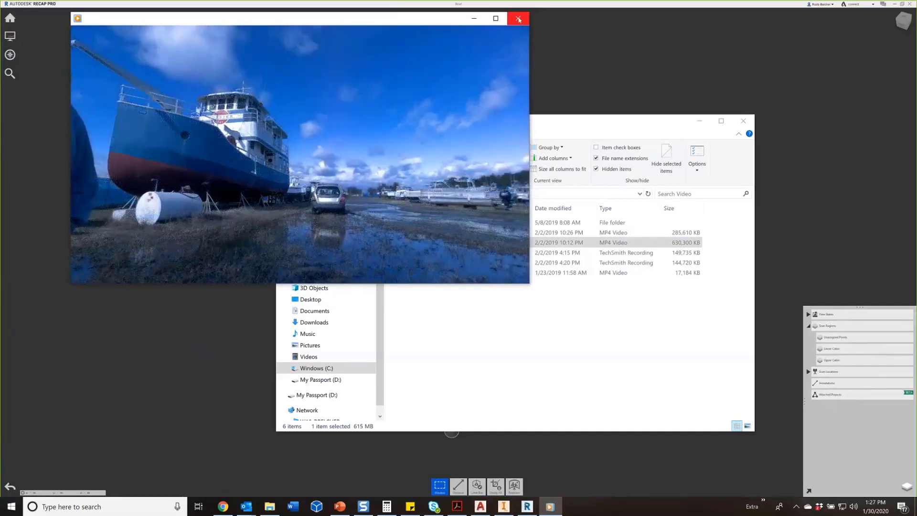
click(519, 19)
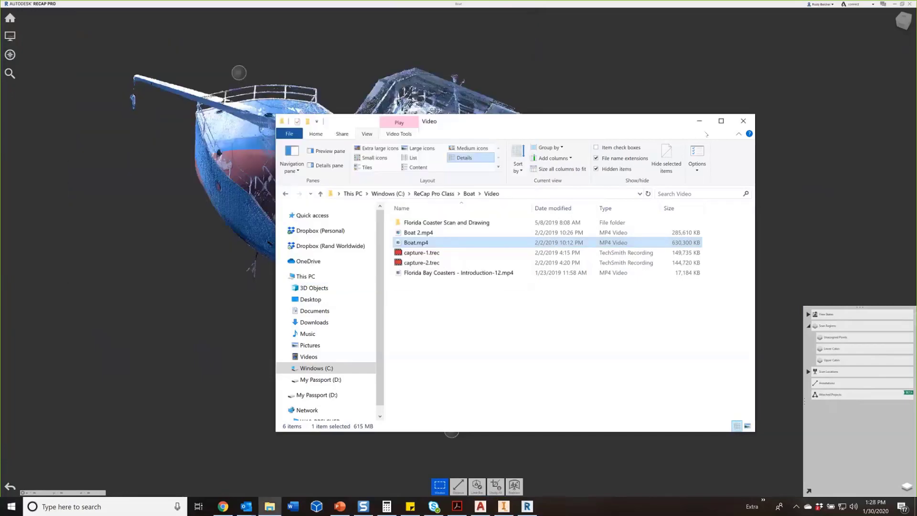
click(742, 122)
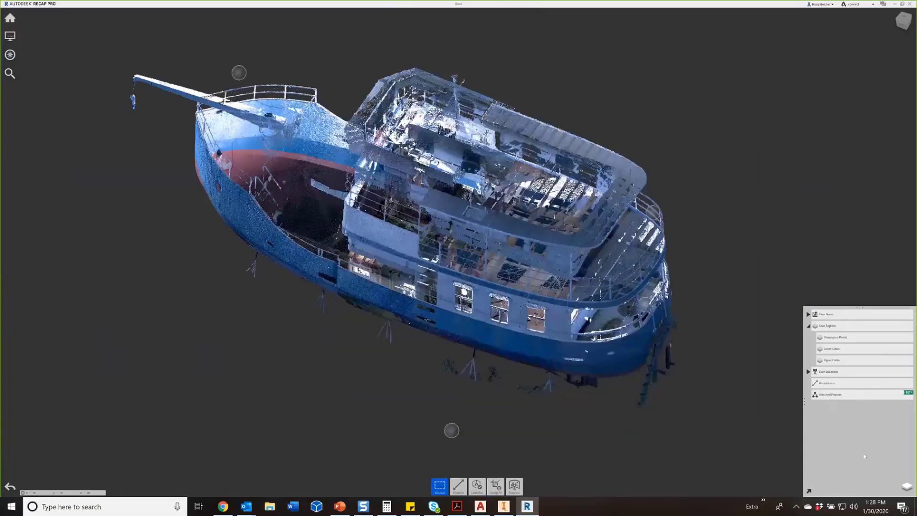
click(906, 486)
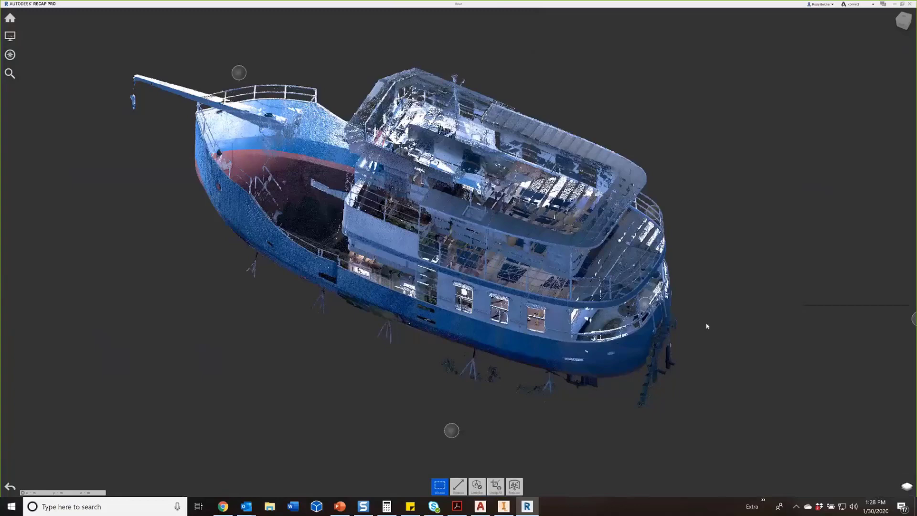
- Examine the file types offered for exporting the boat scan, and close the export dialog without saving
mouse_move(10, 18)
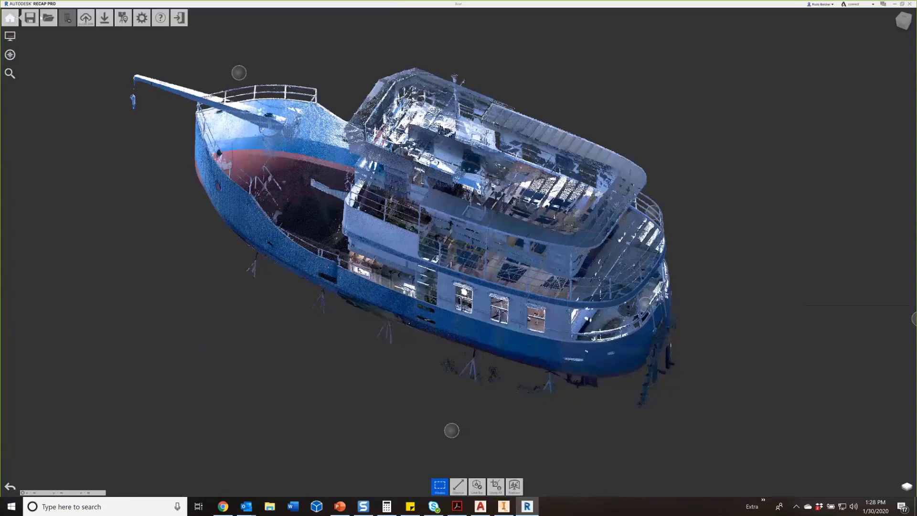
mouse_move(100, 21)
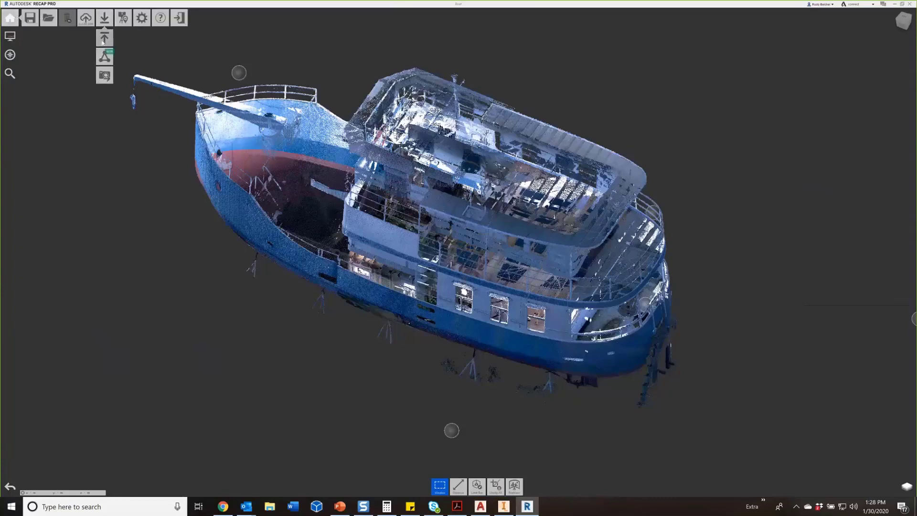
click(102, 42)
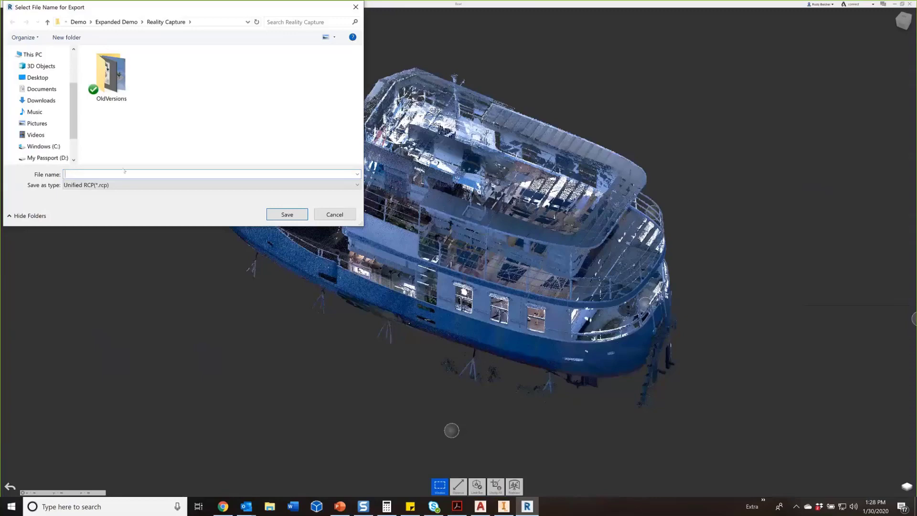
click(127, 187)
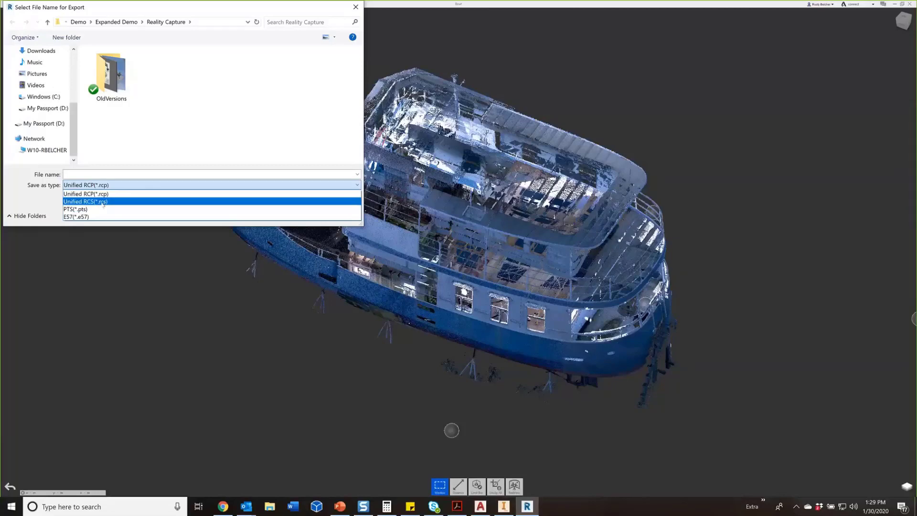
key(Down)
key(Down)
click(359, 10)
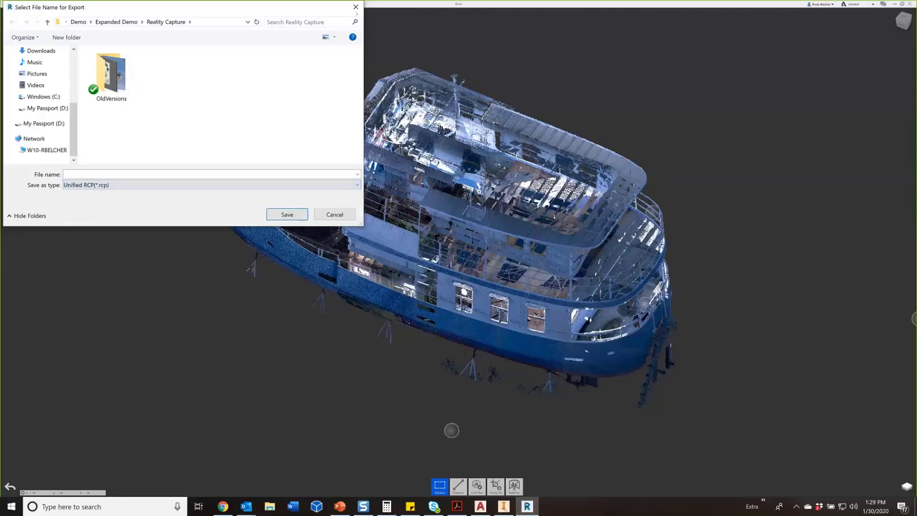
click(361, 11)
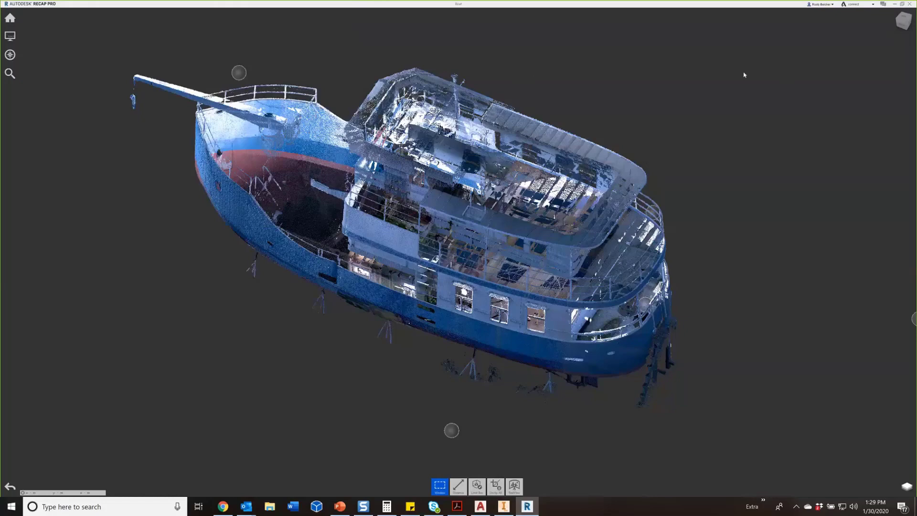
- Switch to Inventor and choose the Boat Clean CRB.rcs scan from the Boat folder as the point cloud to attach to the part
click(895, 5)
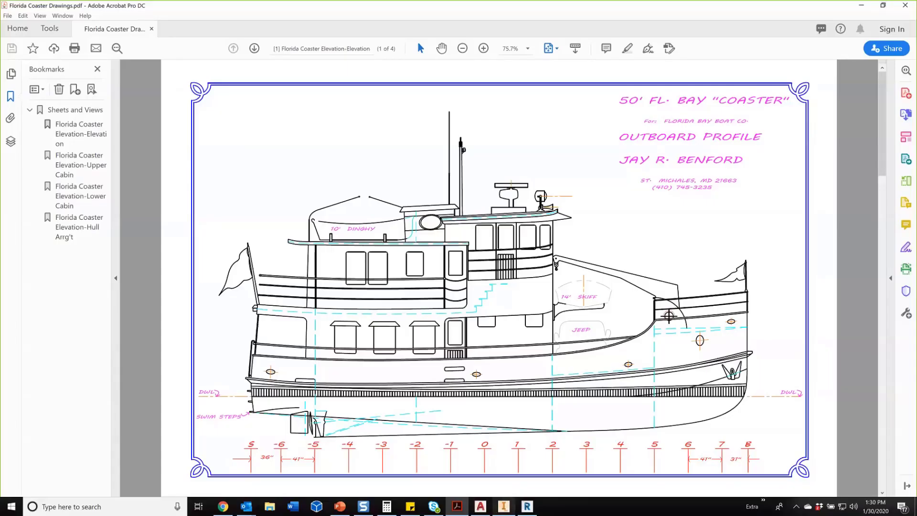
click(499, 510)
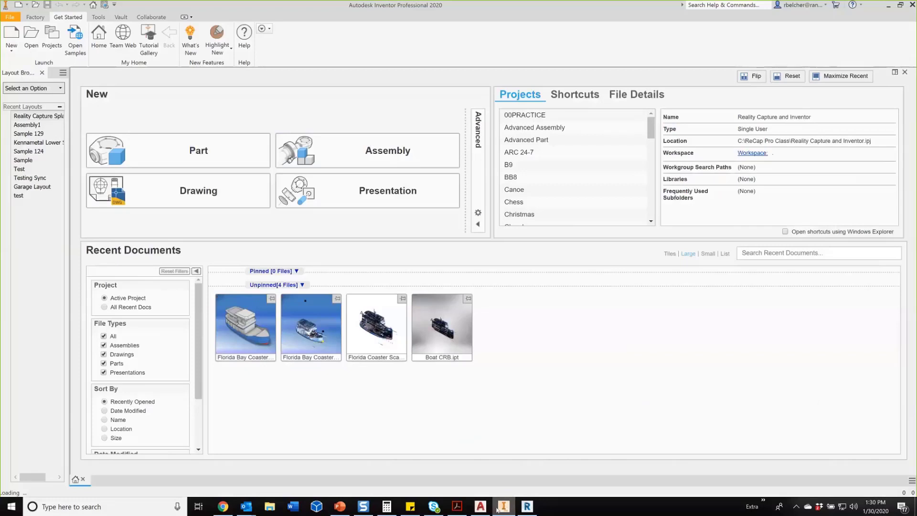
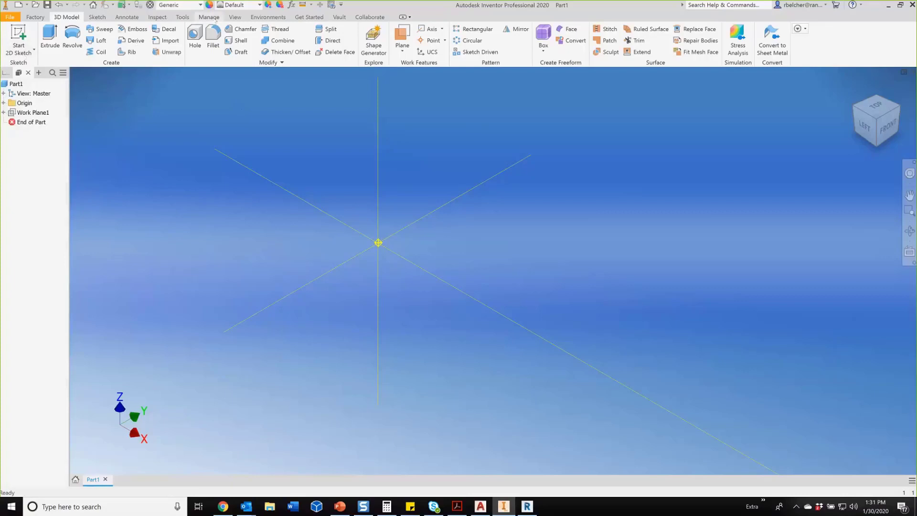
click(216, 19)
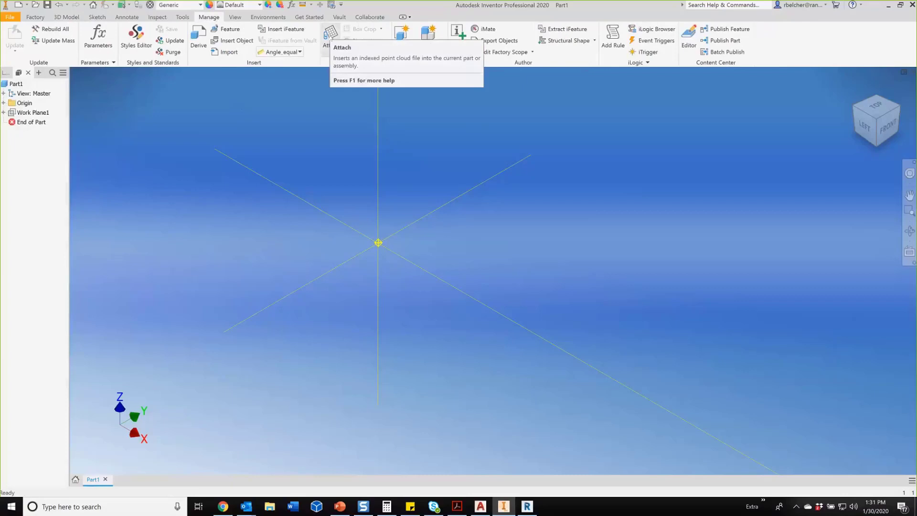
click(330, 35)
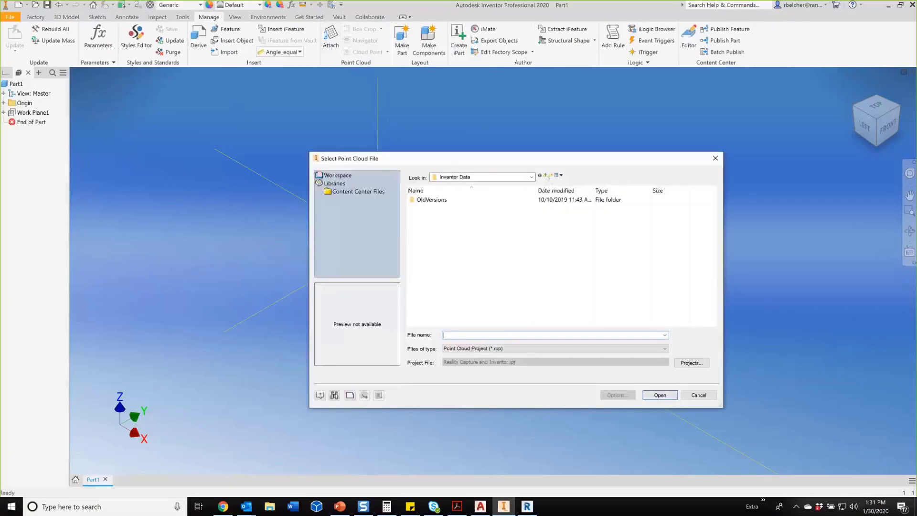
click(548, 176)
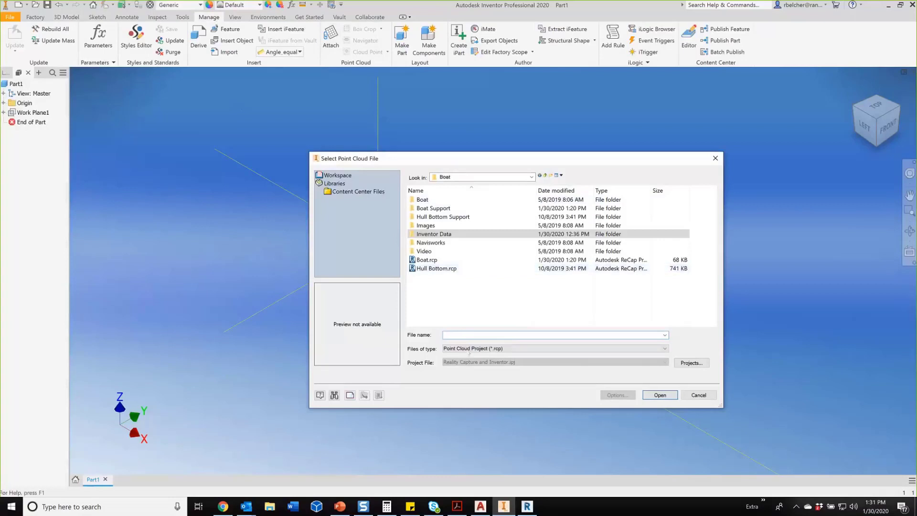
click(497, 351)
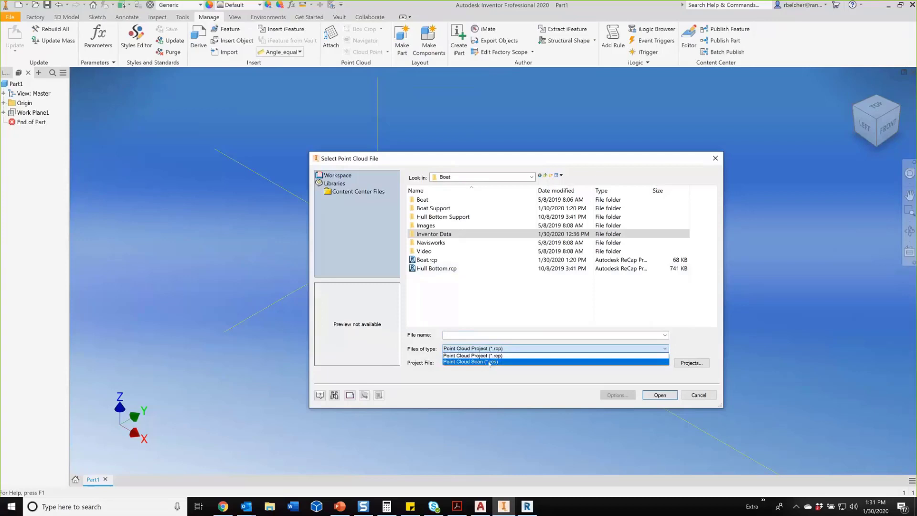
click(490, 362)
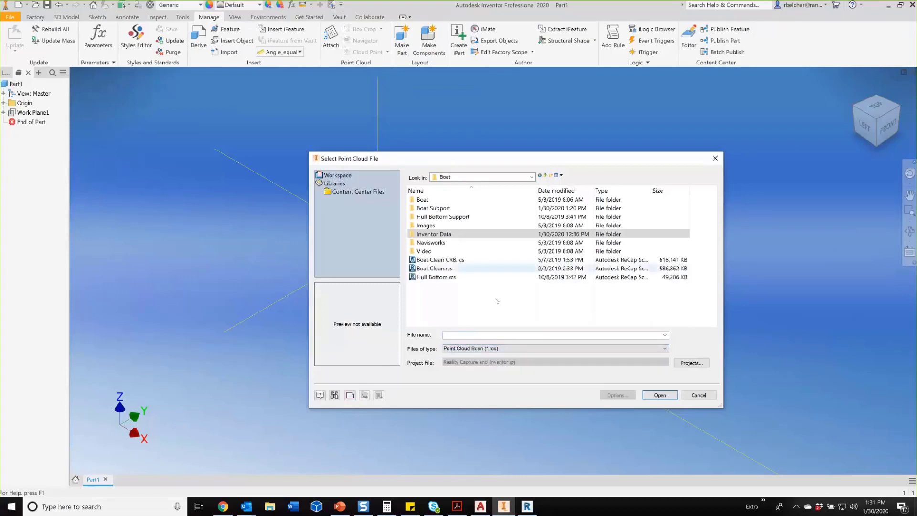
click(660, 395)
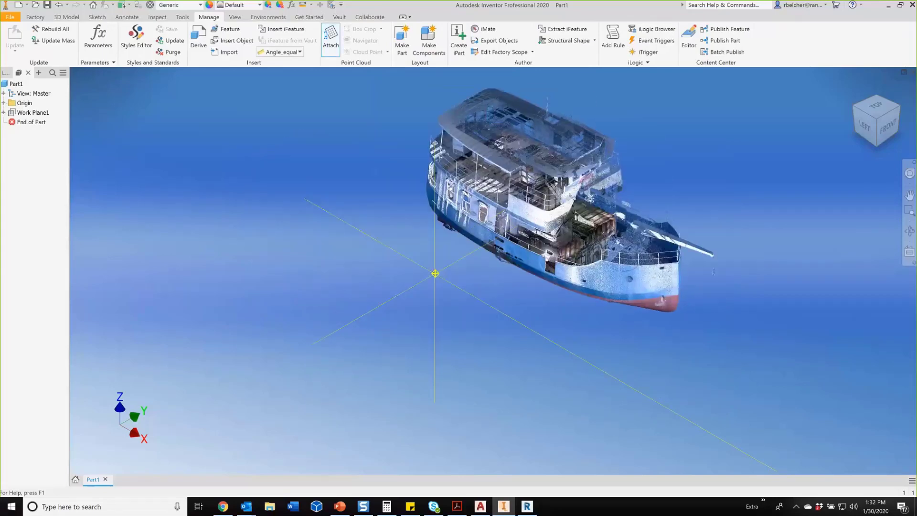
- Place the boat point cloud in the part, inserted at the origin
click(713, 271)
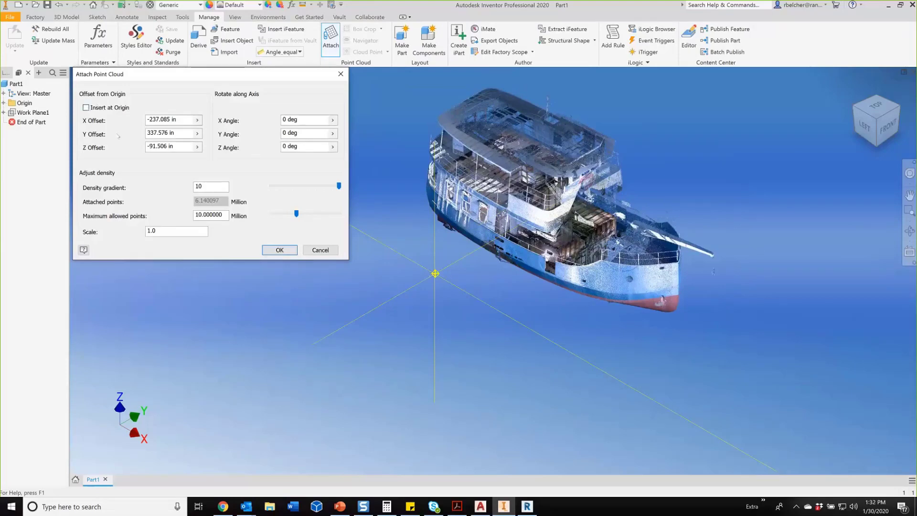
click(86, 107)
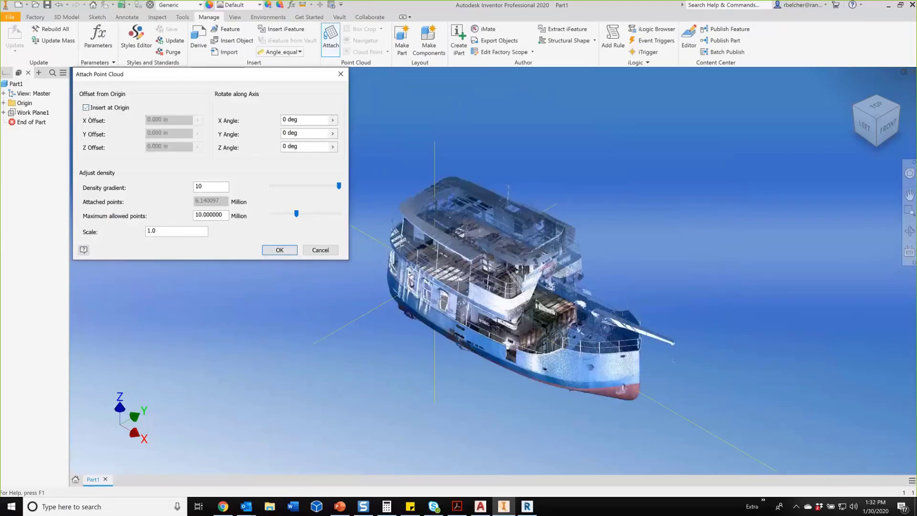
click(280, 250)
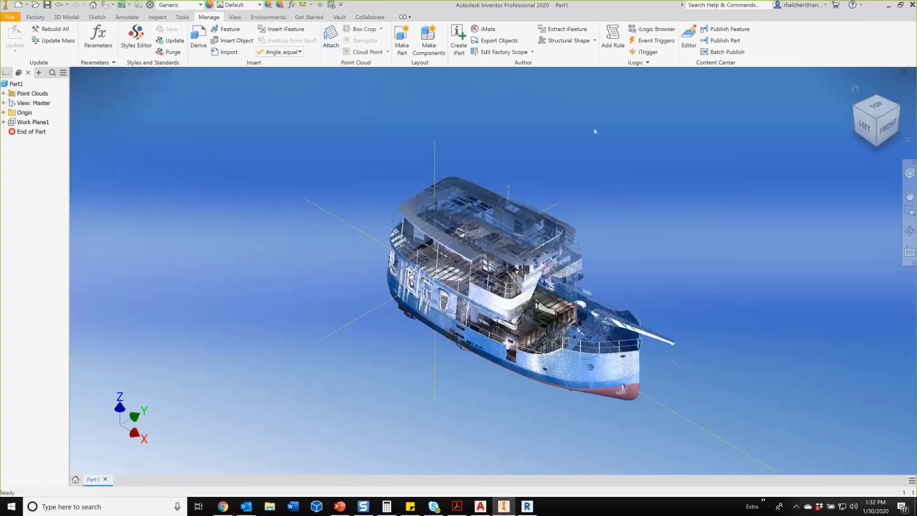
- Examine the attached boat point cloud in perspective and from the front against the origin axes
shift+middle_drag(303, 199, 365, 192)
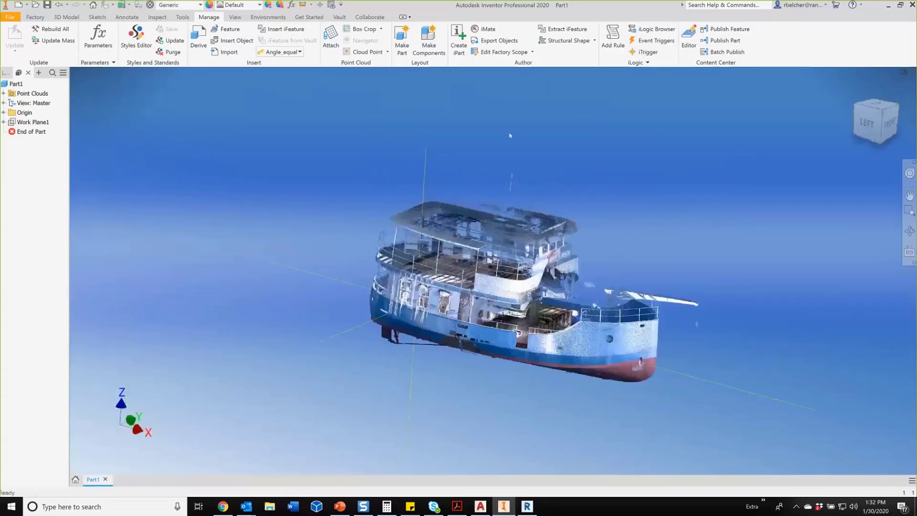
click(890, 125)
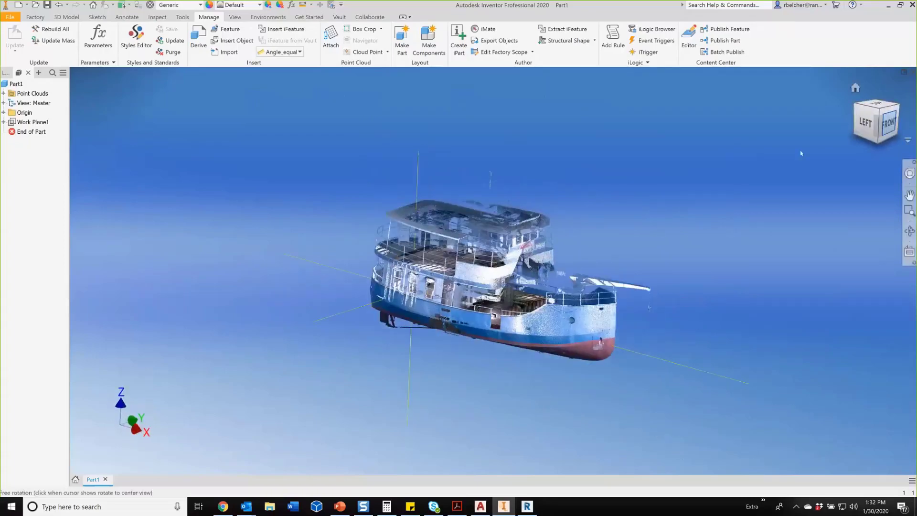
scroll(498, 239, up, 7)
scroll(499, 238, down, 2)
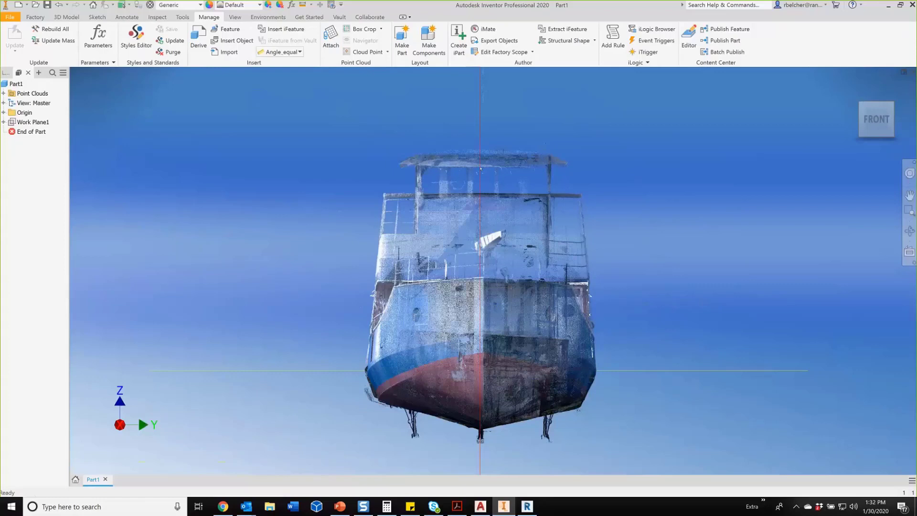
- Examine the boat from the top, checking how the stern's center beam lines up with the origin and X axis
mouse_move(900, 97)
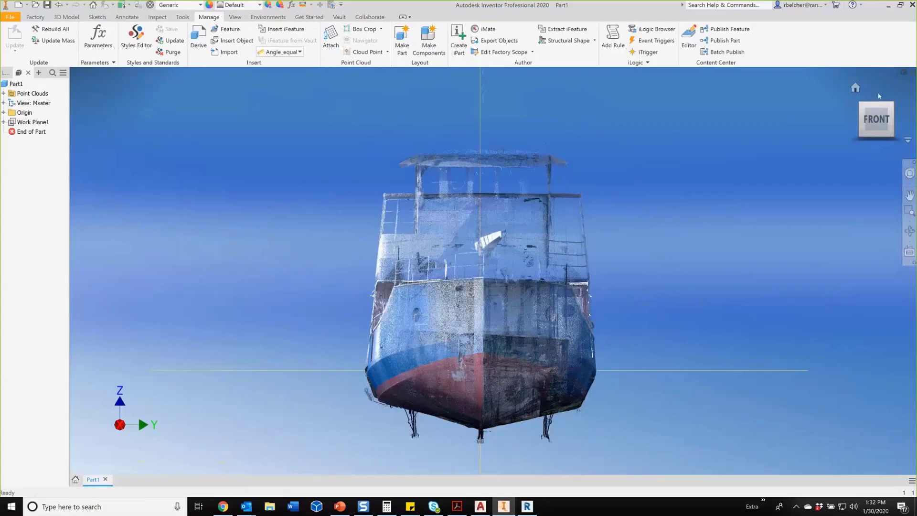
click(878, 95)
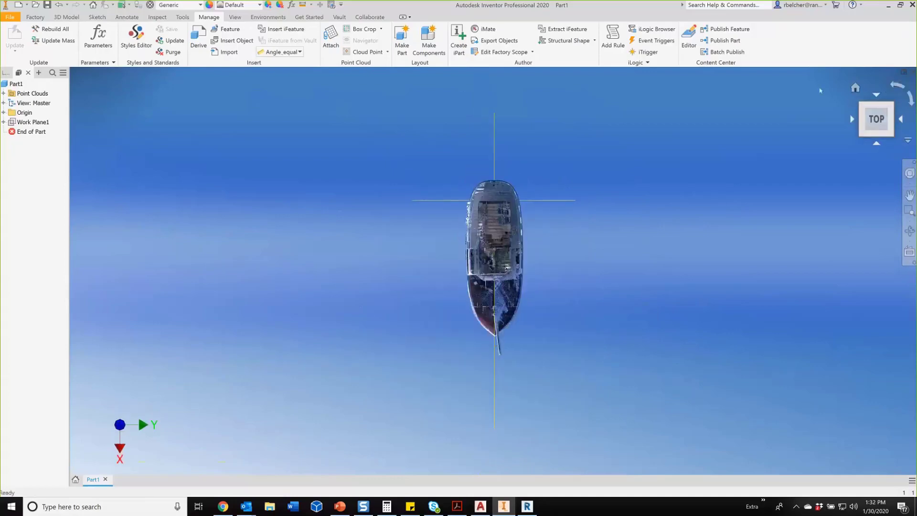
scroll(424, 272, up, 3)
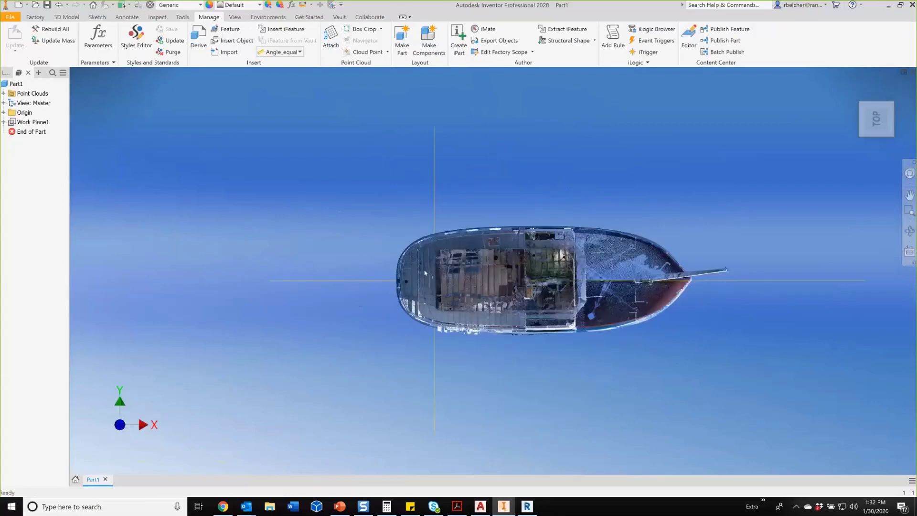
scroll(426, 272, up, 5)
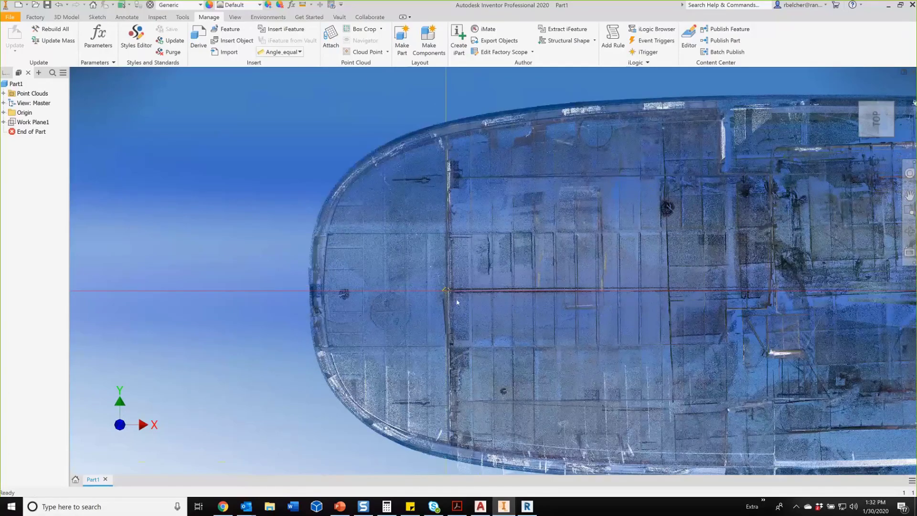
scroll(458, 302, up, 3)
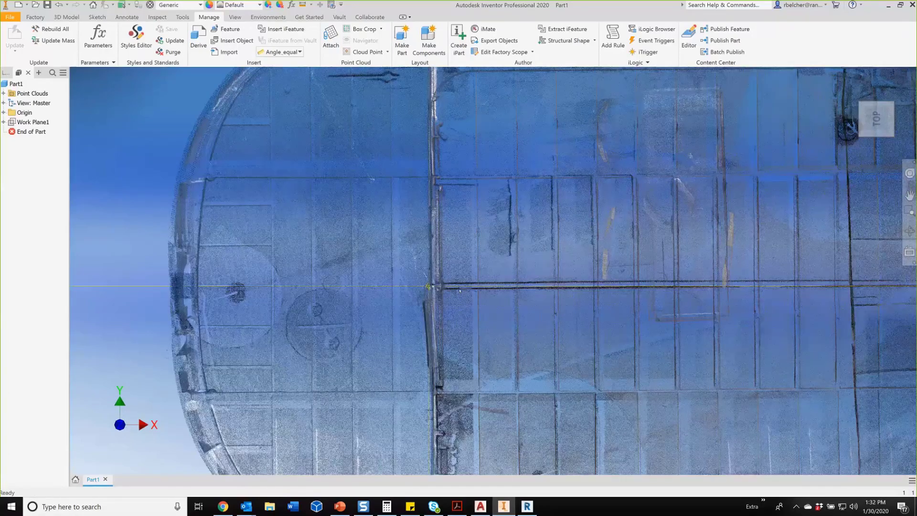
scroll(459, 290, up, 5)
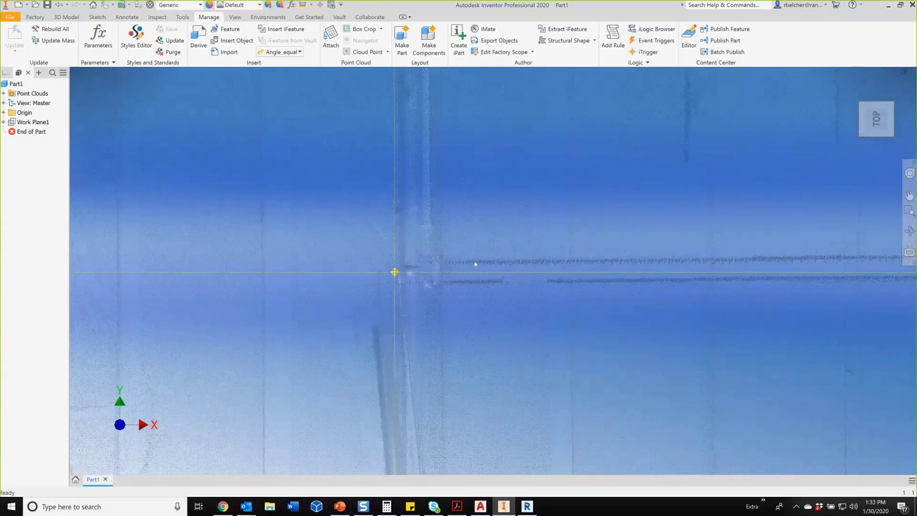
scroll(510, 272, down, 4)
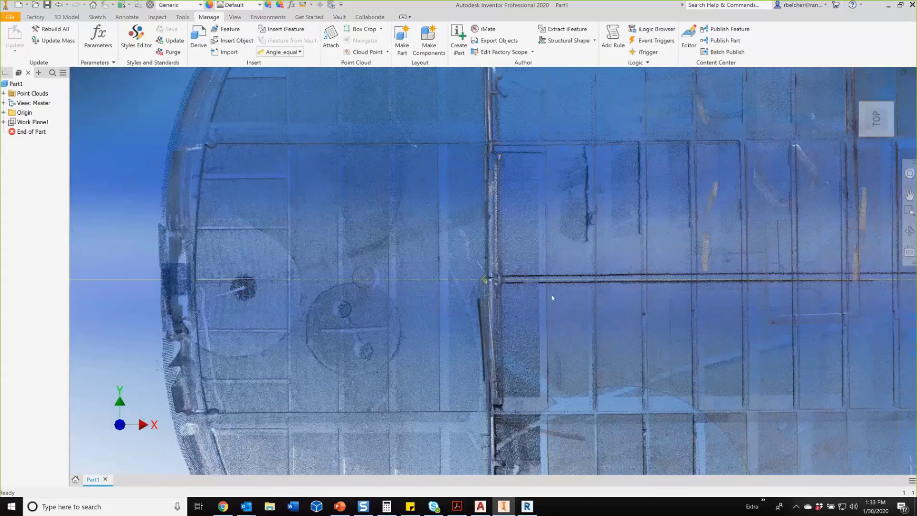
- Examine the boat's centerline alignment with the X axis from the cabin area forward to the bow
scroll(552, 298, down, 3)
mouse_move(737, 300)
middle_down()
mouse_move(456, 294)
mouse_move(279, 305)
middle_up()
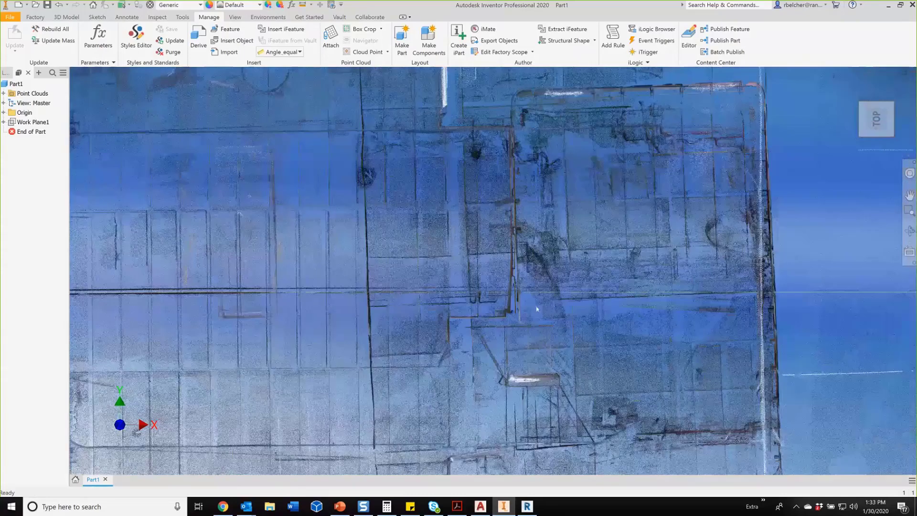
middle_drag(537, 309, 413, 314)
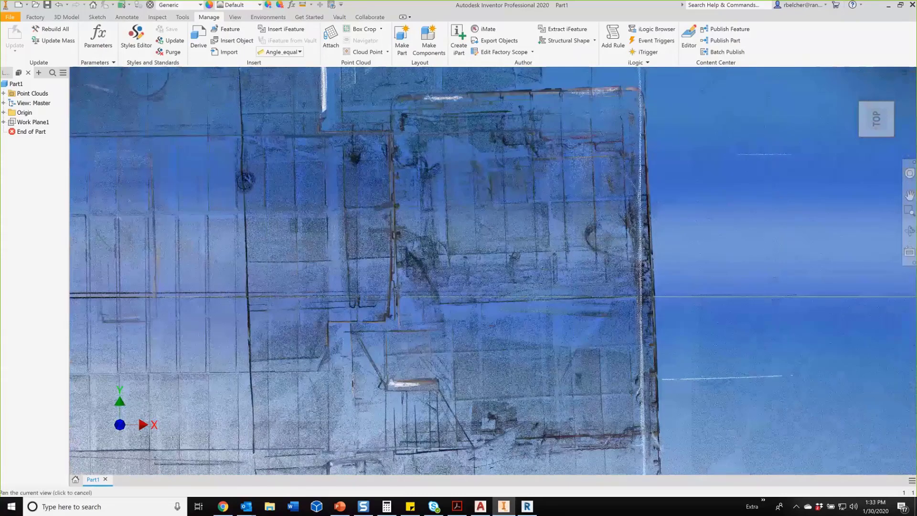
scroll(296, 312, up, 4)
mouse_move(480, 308)
middle_down()
mouse_move(297, 312)
mouse_move(475, 309)
middle_up()
scroll(296, 312, down, 5)
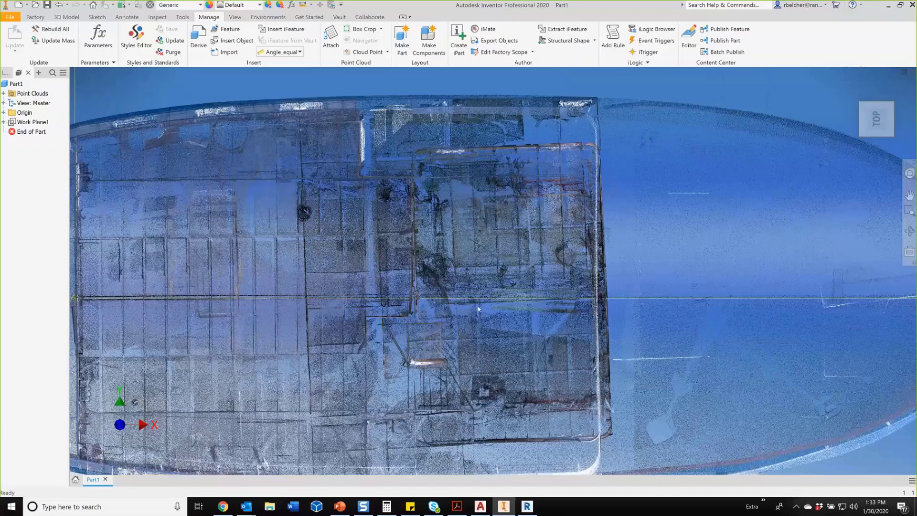
scroll(477, 308, down, 4)
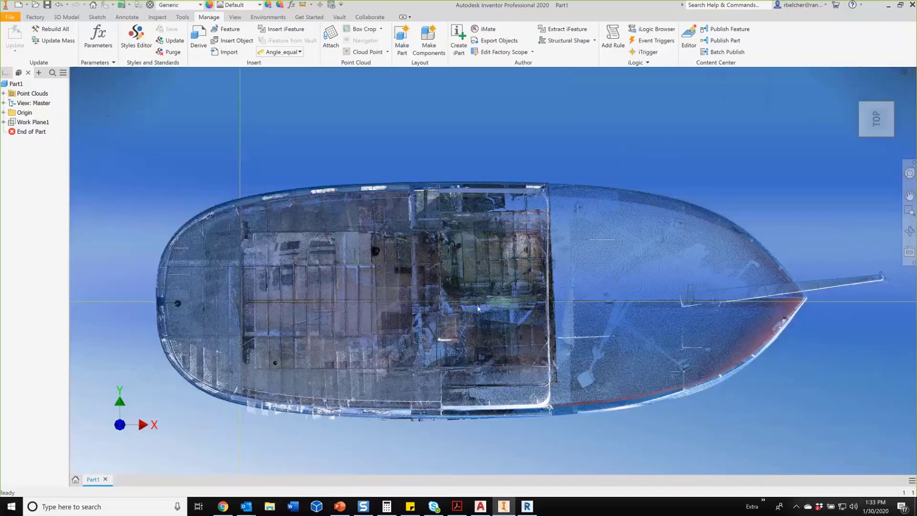
middle_drag(712, 311, 570, 264)
scroll(663, 255, up, 3)
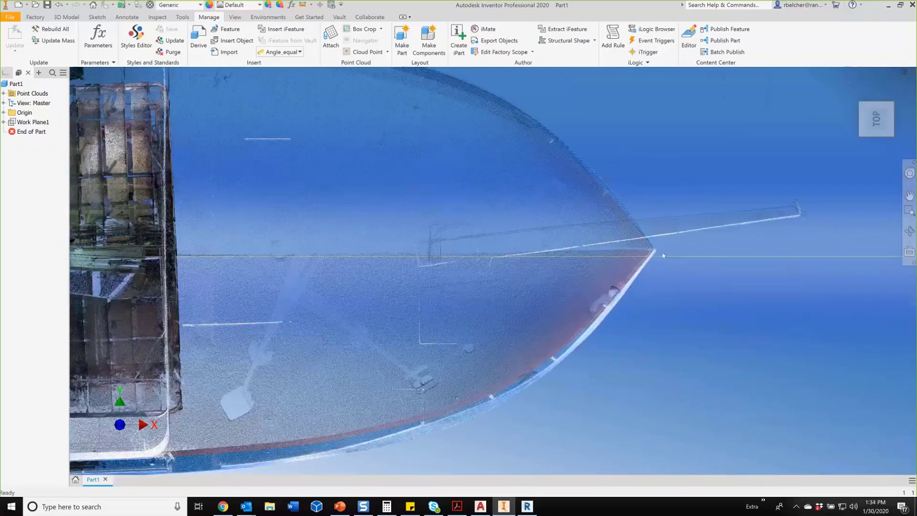
scroll(664, 255, up, 2)
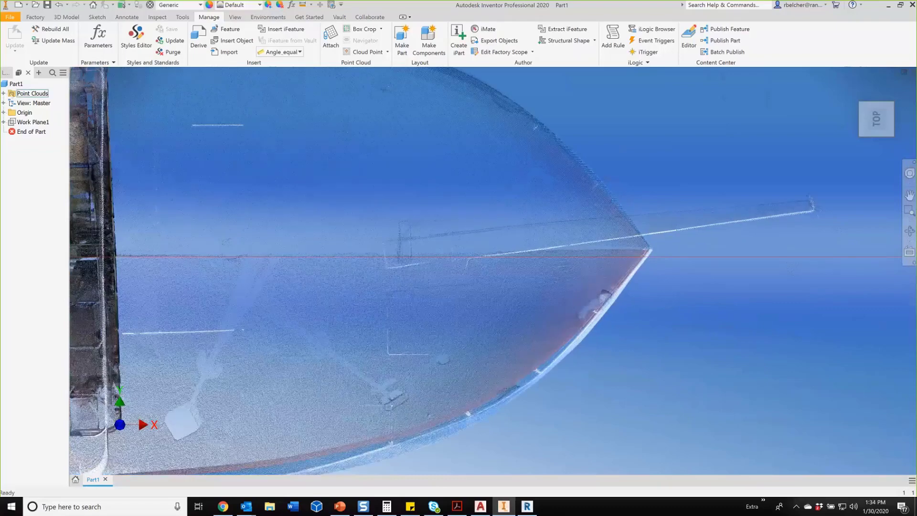
- Edit the attached boat point cloud's placement, setting its Z Angle to -.375 degrees
click(3, 94)
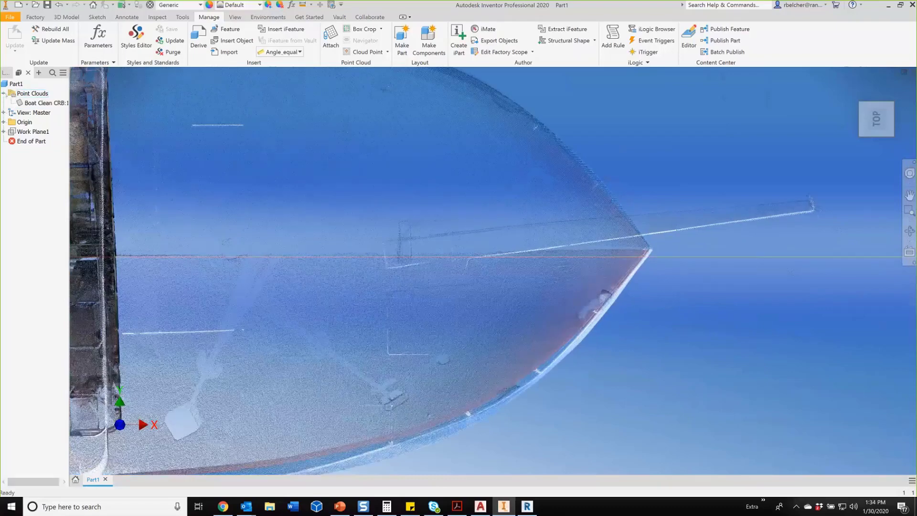
right_click(32, 103)
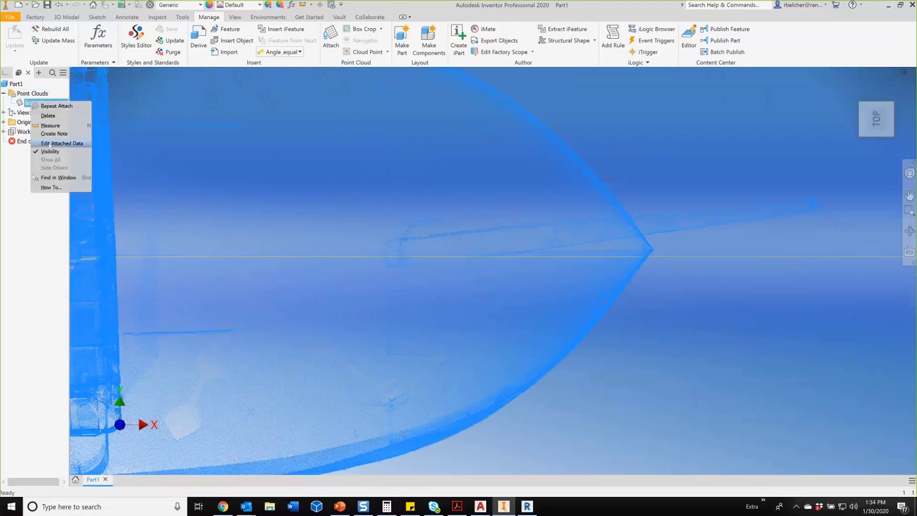
click(52, 144)
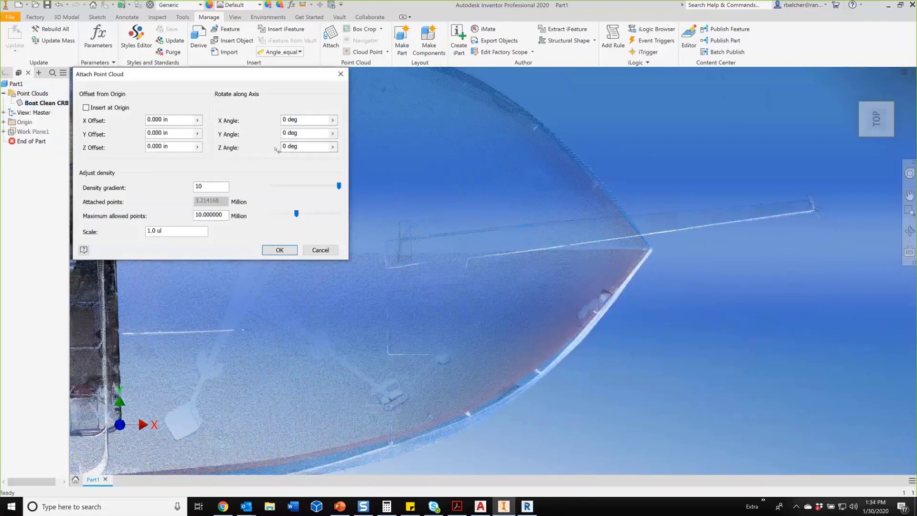
click(308, 147)
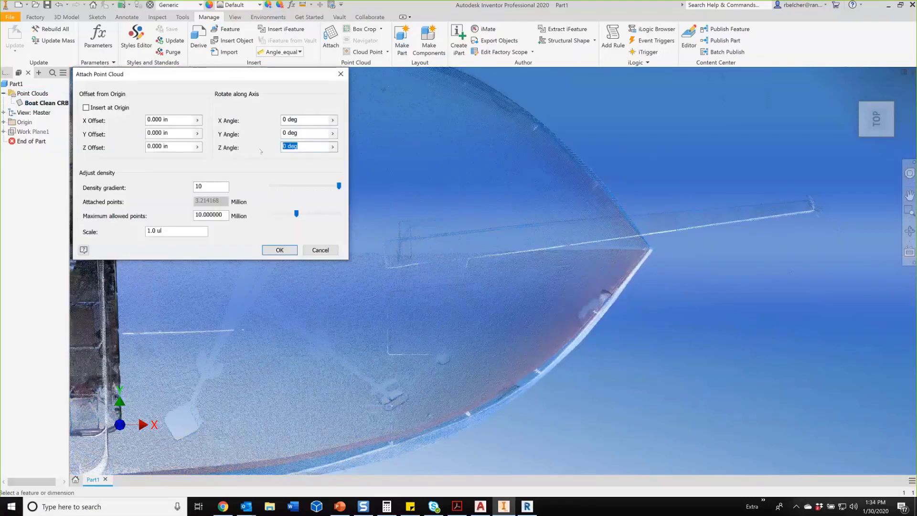
text(-.375)
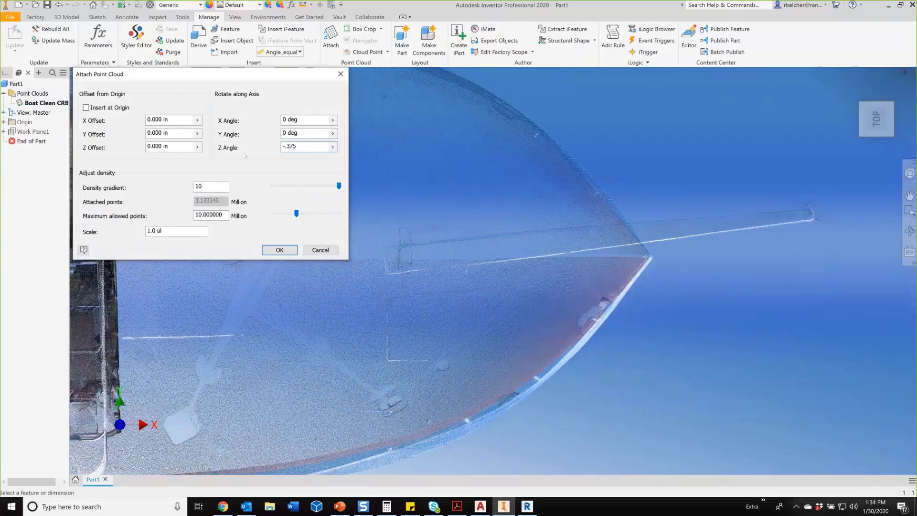
click(280, 250)
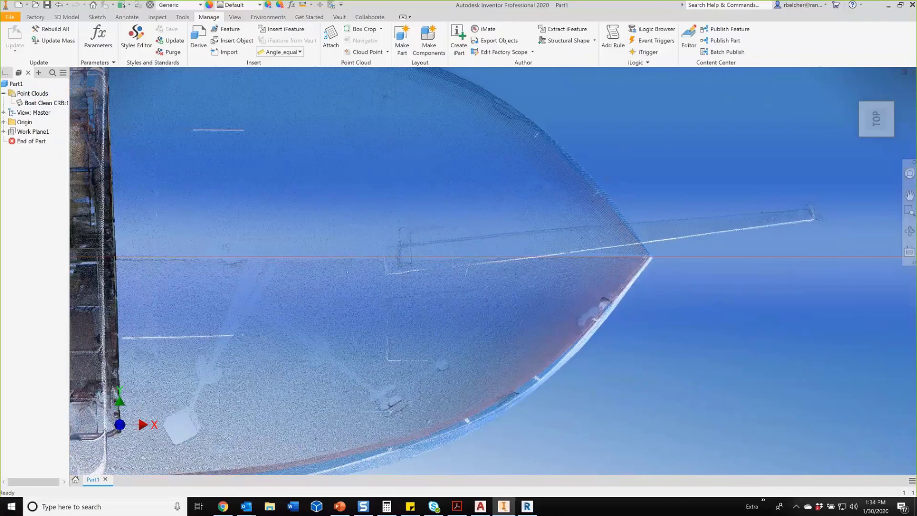
- Examine the rotated boat's centerline against the X axis from bow to stern, and view the whole boat in perspective
scroll(321, 282, up, 3)
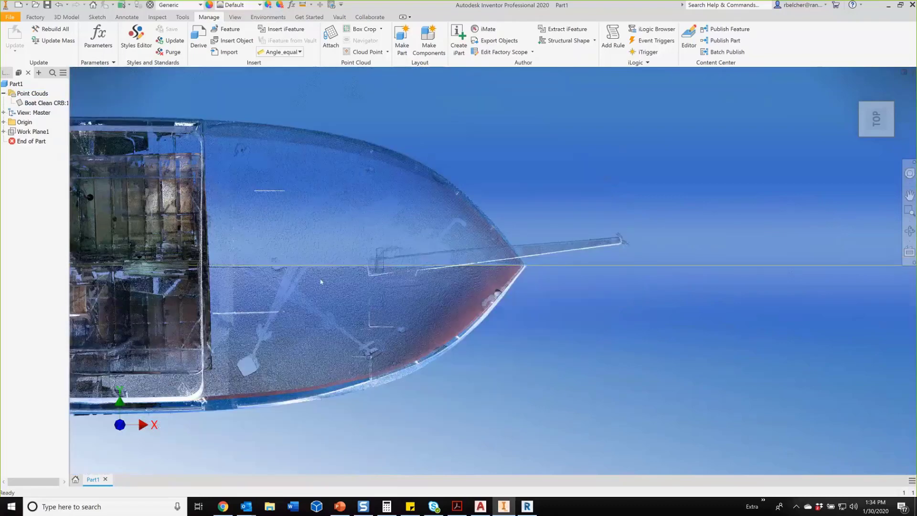
middle_drag(321, 282, 643, 271)
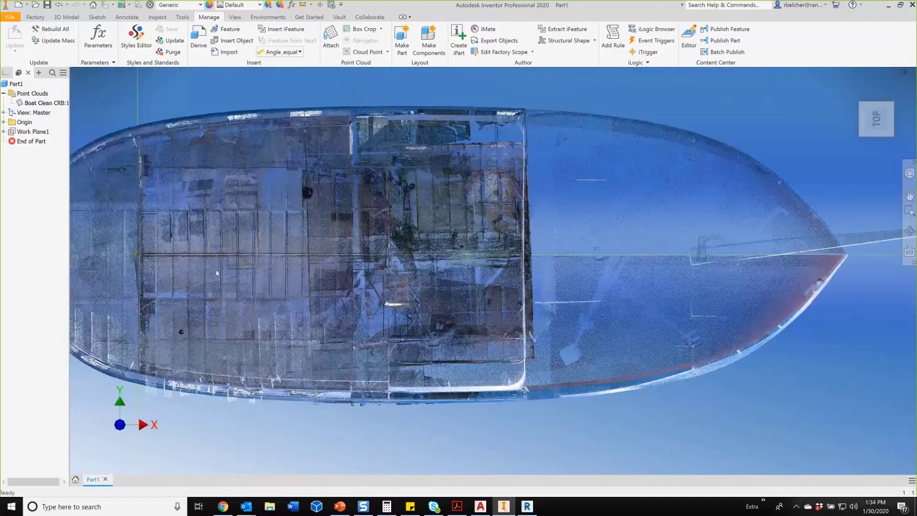
scroll(216, 273, down, 5)
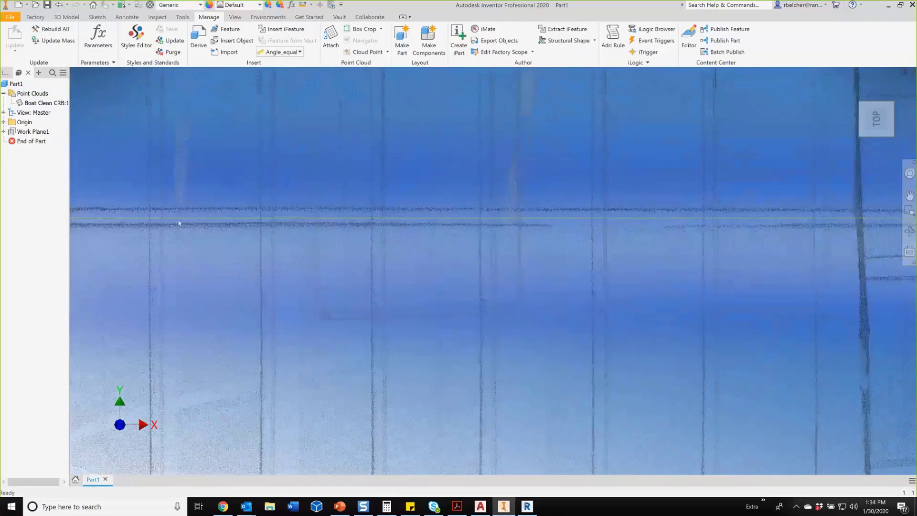
scroll(331, 220, up, 3)
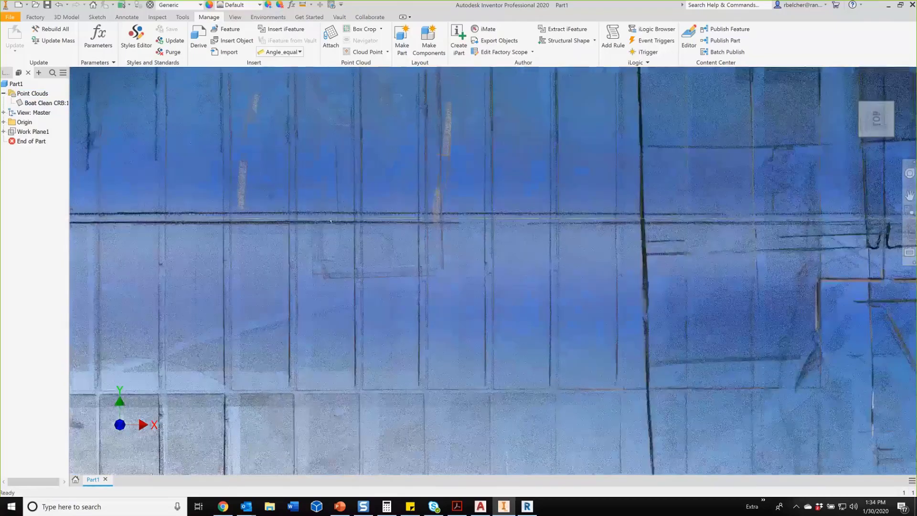
scroll(330, 222, up, 5)
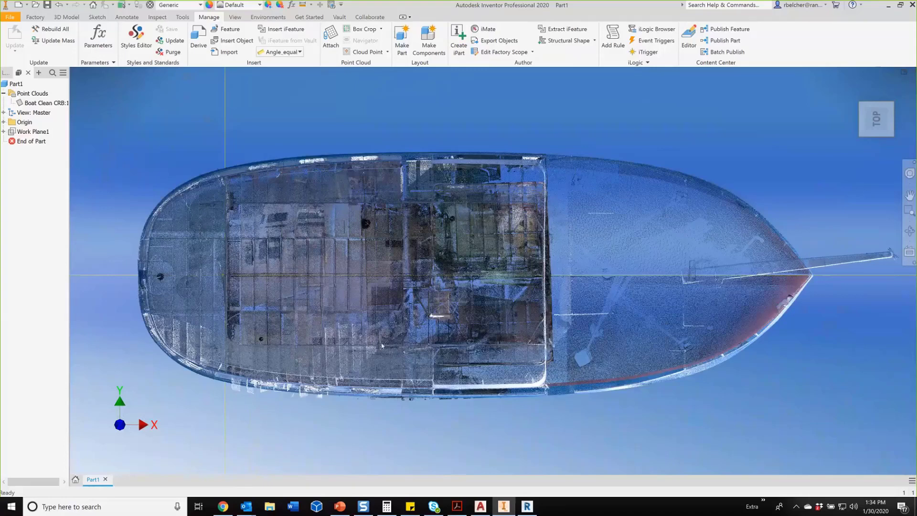
shift+middle_drag(382, 346, 378, 322)
shift+middle_drag(377, 372, 354, 324)
scroll(352, 307, down, 3)
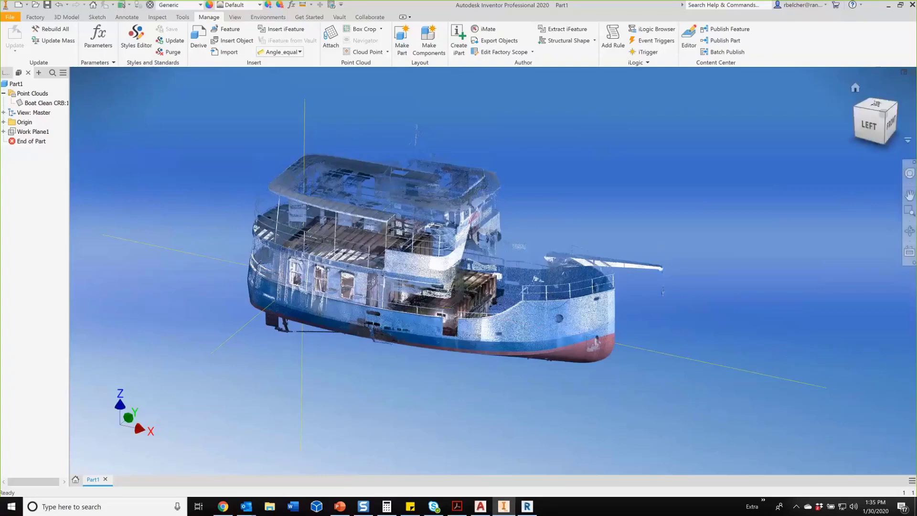
- From the top view, draw a Box Crop over the negative-Y half of the boat, with one edge along the X axis
click(875, 103)
scroll(491, 320, down, 3)
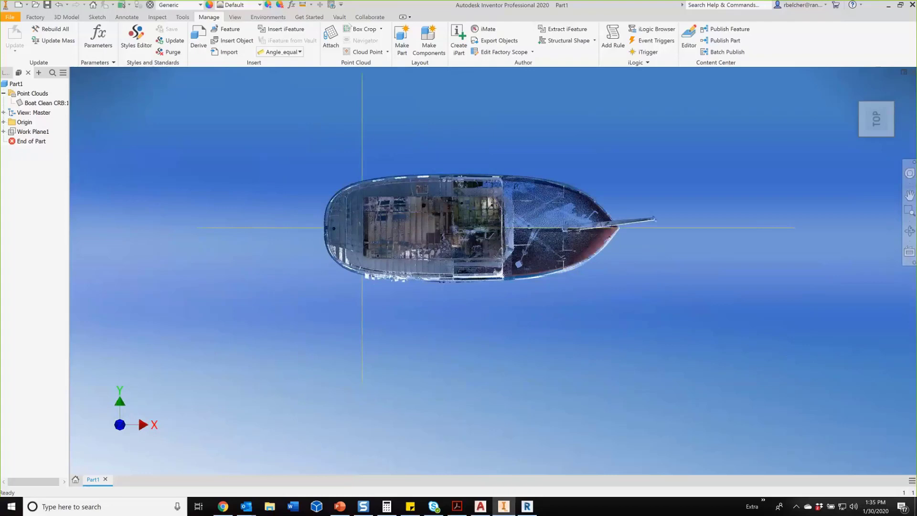
click(364, 29)
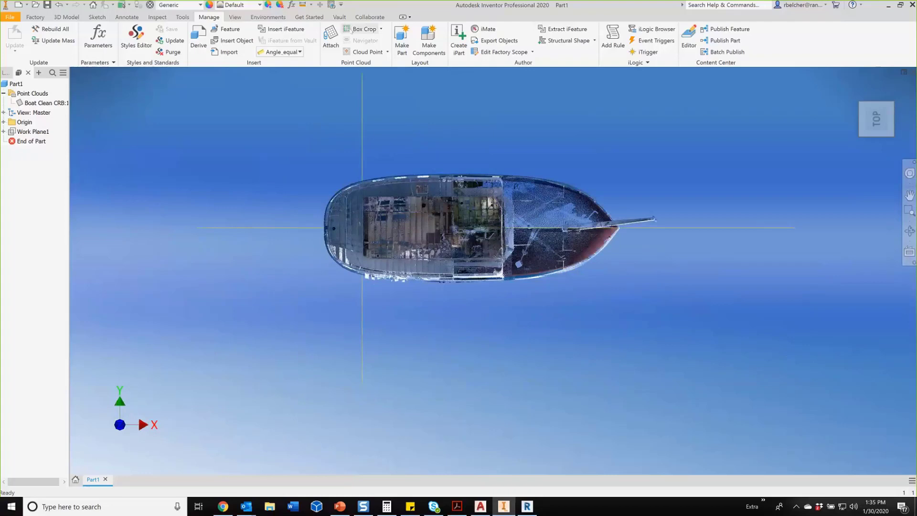
click(249, 394)
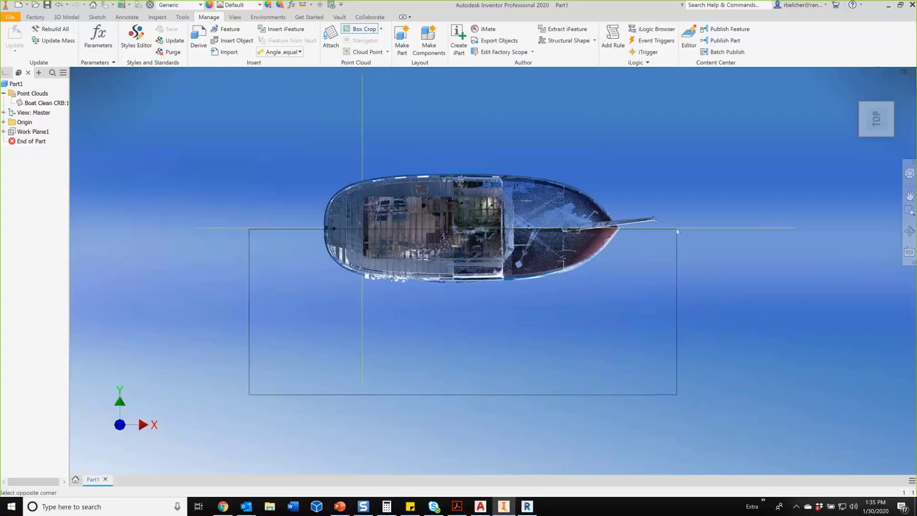
click(678, 230)
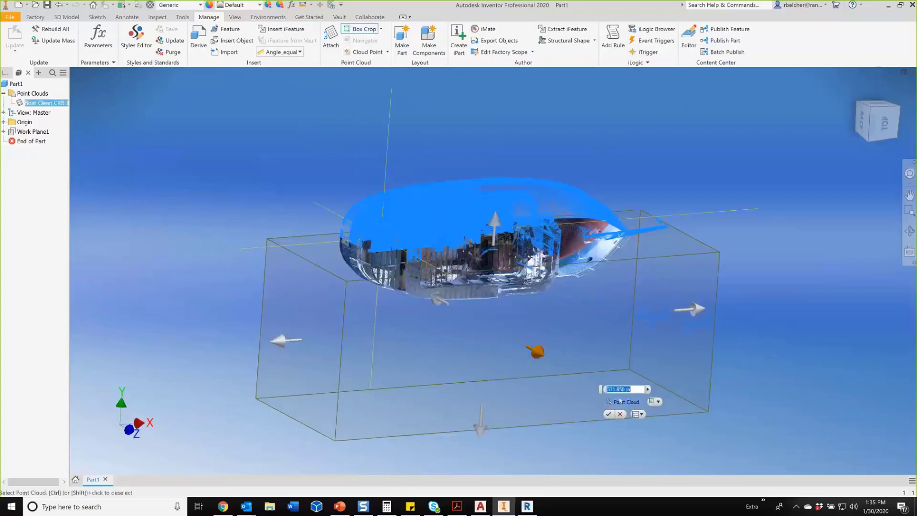
- Set the box crop to keep the points outside the box and apply it to the point cloud
click(656, 401)
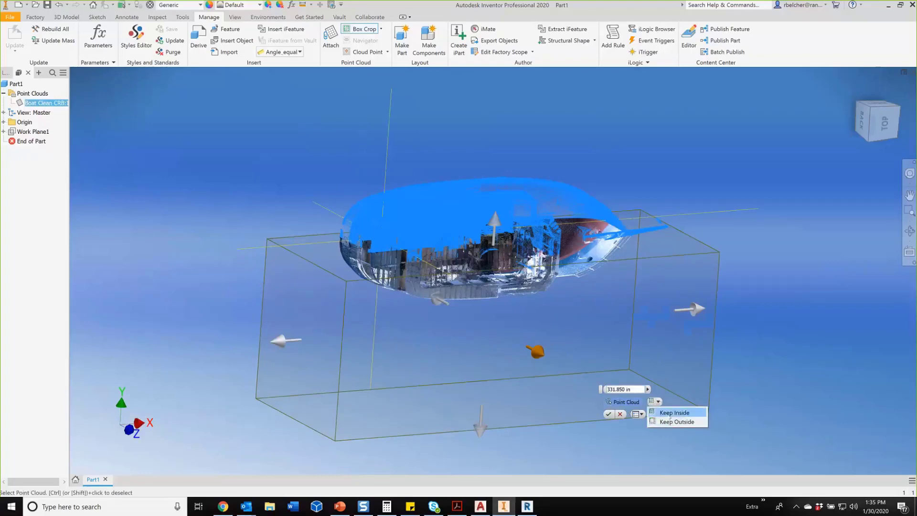
click(669, 422)
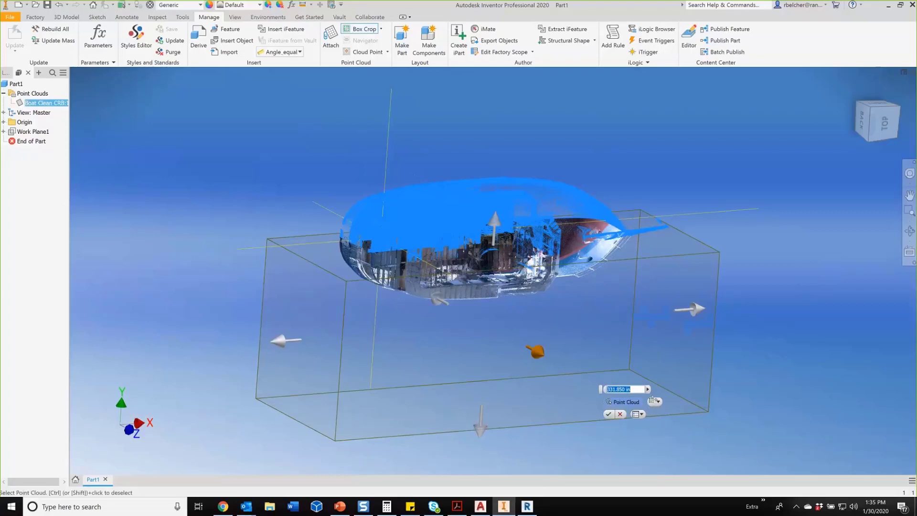
click(655, 402)
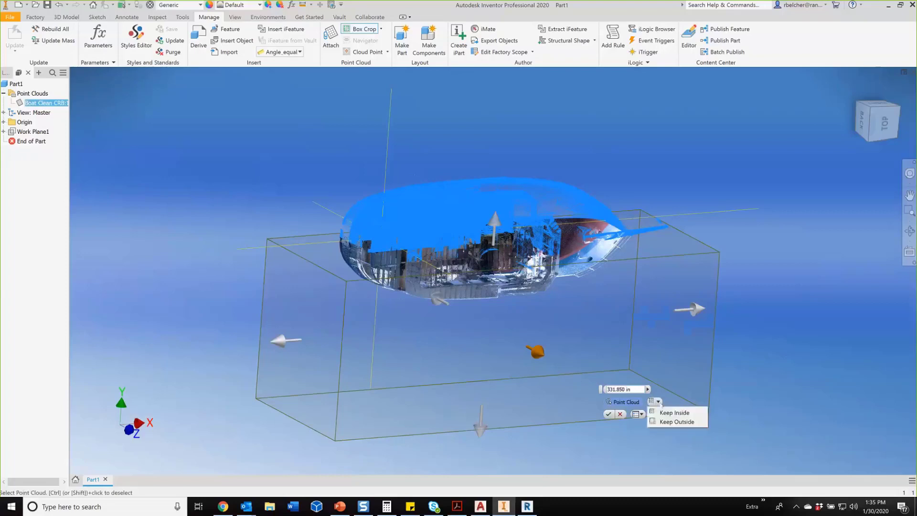
click(670, 412)
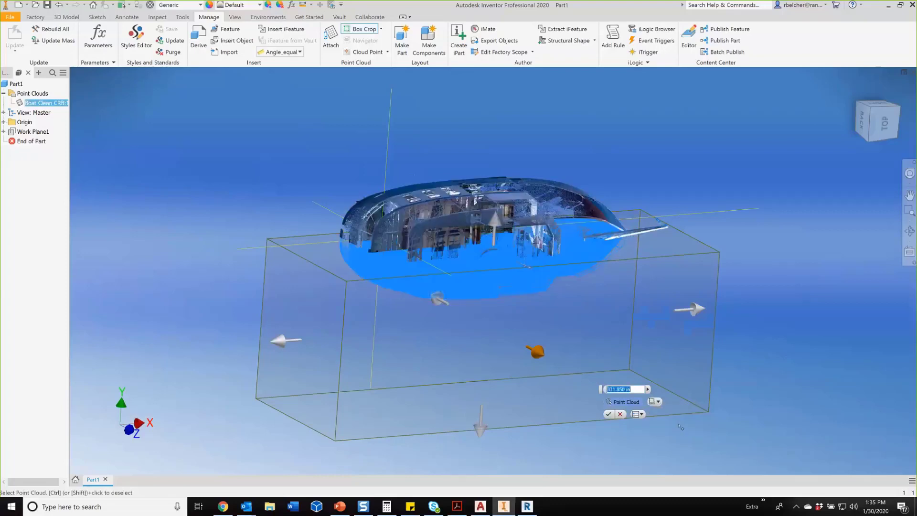
click(608, 415)
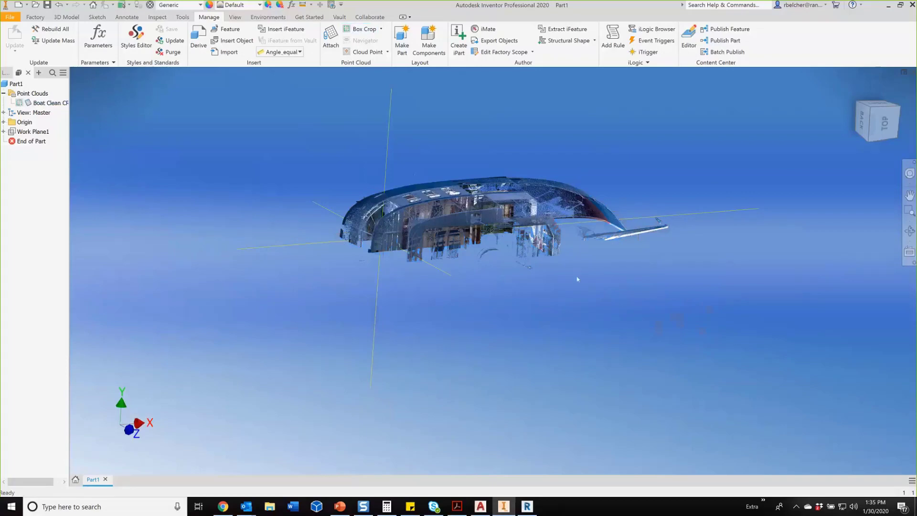
- Import the AutoCAD drawing Elevation.dwg from the Images folder into the part
shift+middle_drag(497, 306, 492, 215)
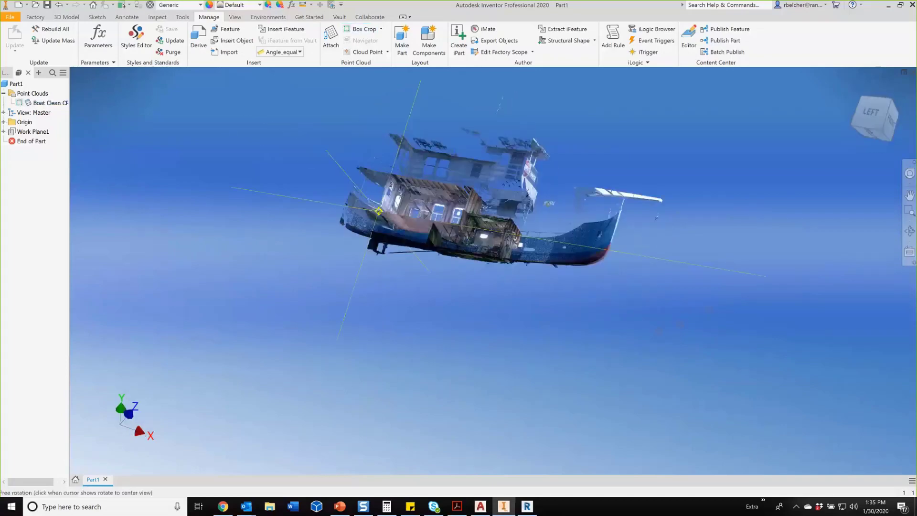
shift+middle_drag(444, 196, 421, 181)
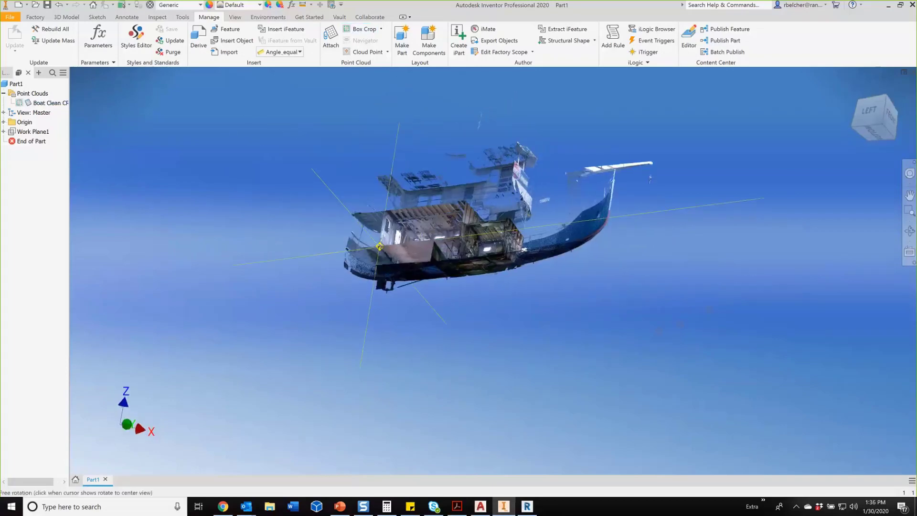
scroll(421, 180, up, 2)
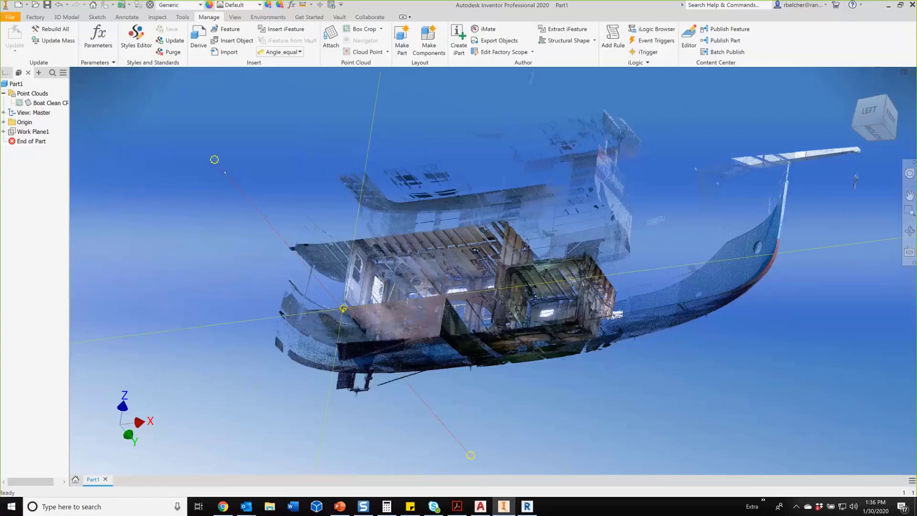
middle_drag(236, 168, 226, 171)
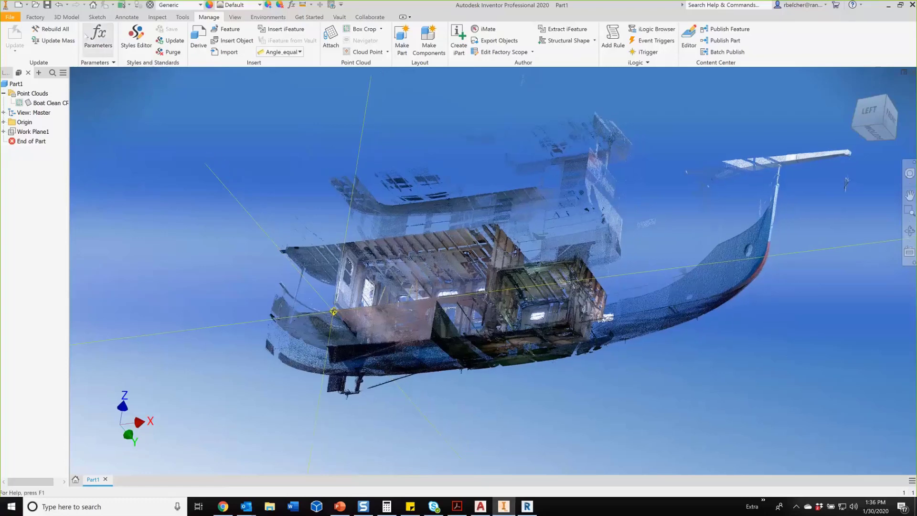
click(67, 17)
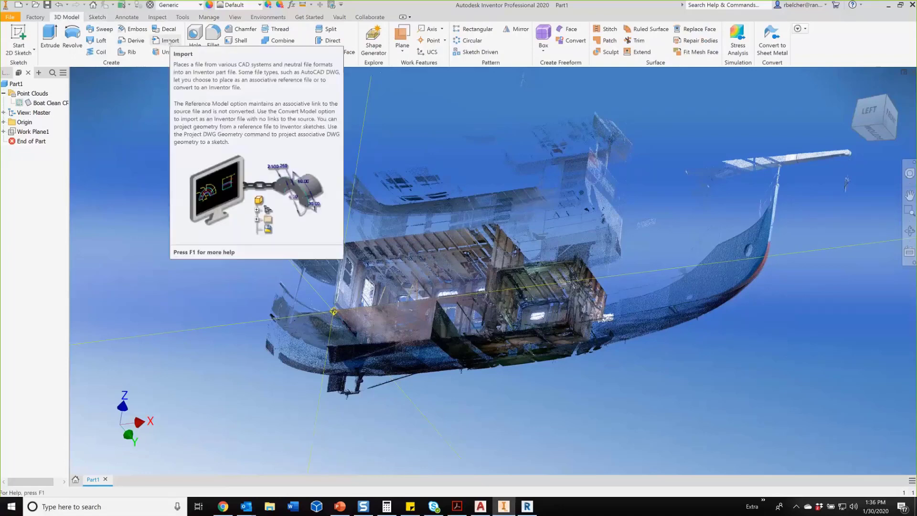
click(170, 41)
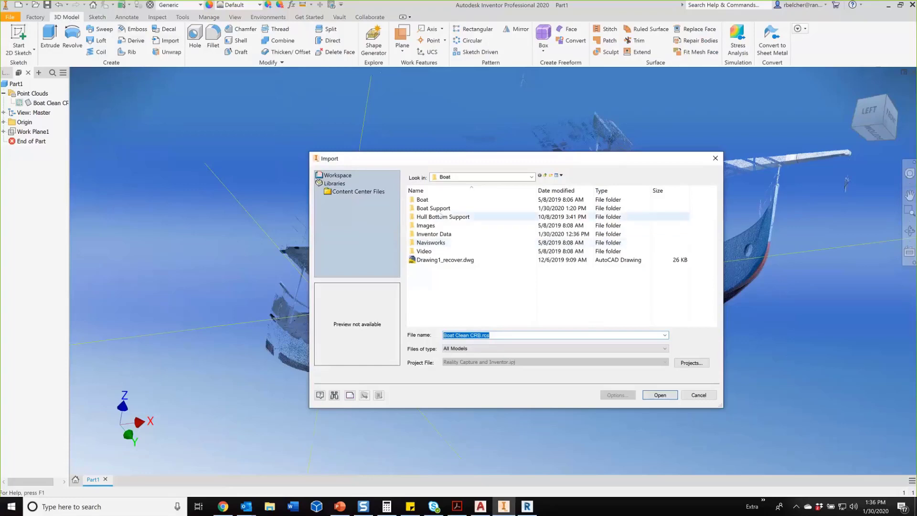
double_click(427, 226)
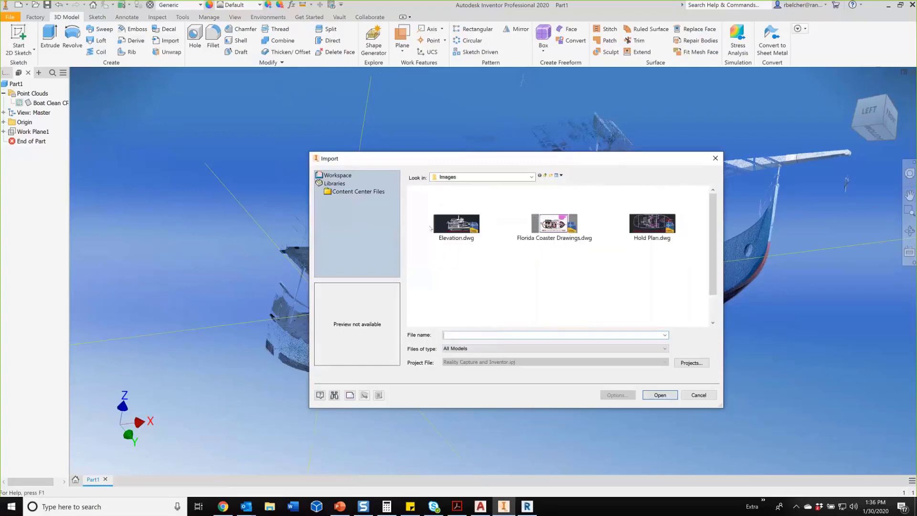
click(467, 234)
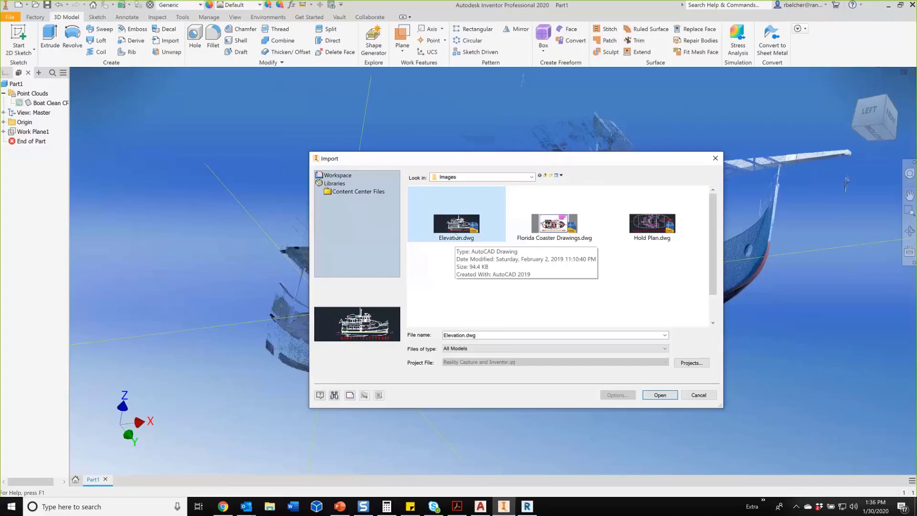
click(660, 396)
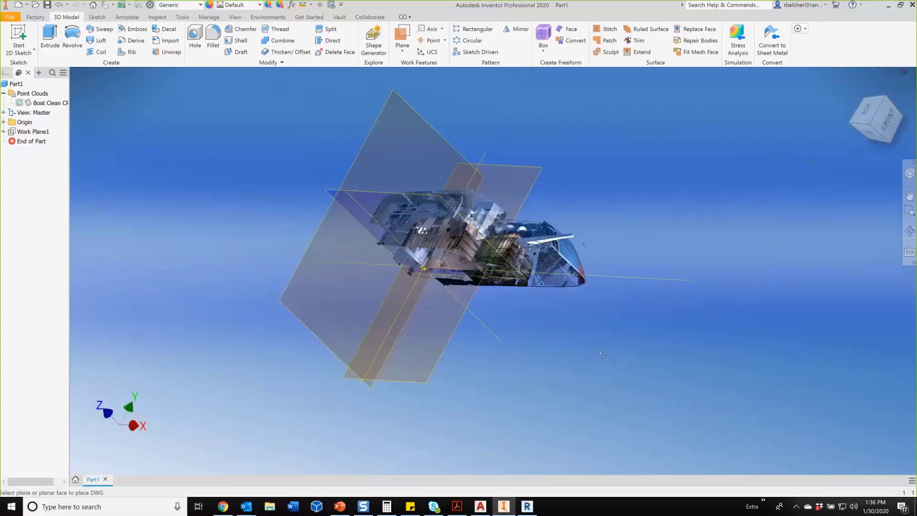
- Place the elevation drawing on Work Plane1 at the part's origin, accepting the placement into an unsaved file
click(40, 132)
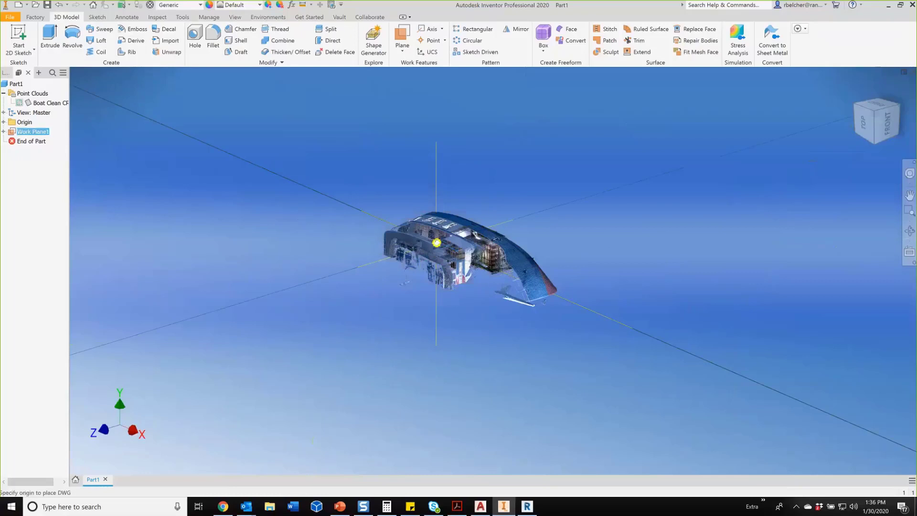
click(437, 243)
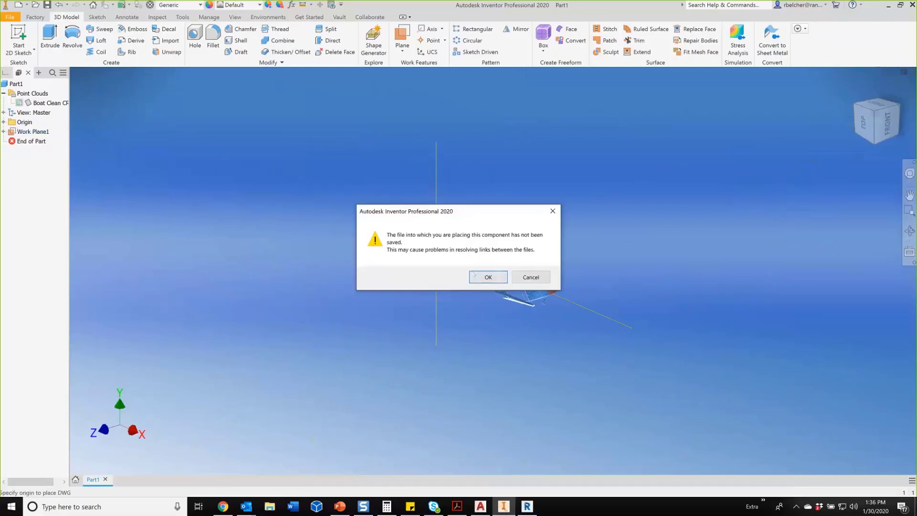
click(489, 277)
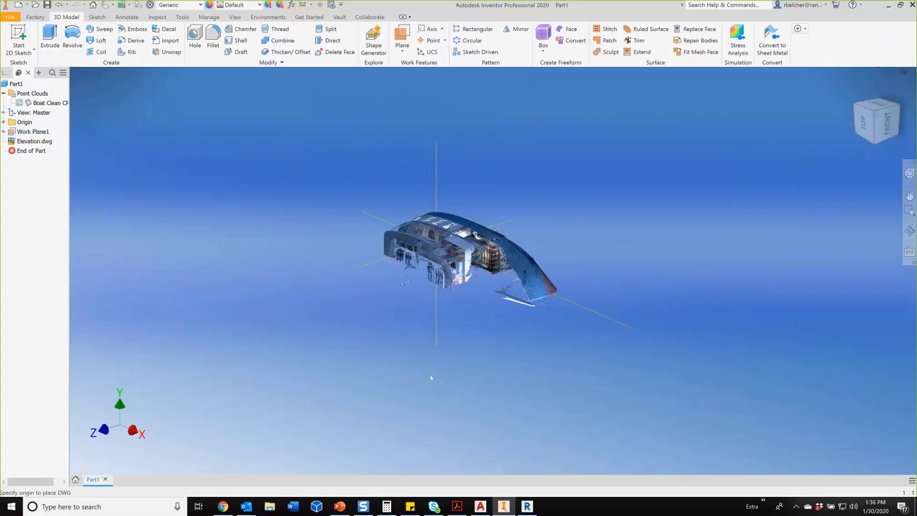
click(436, 276)
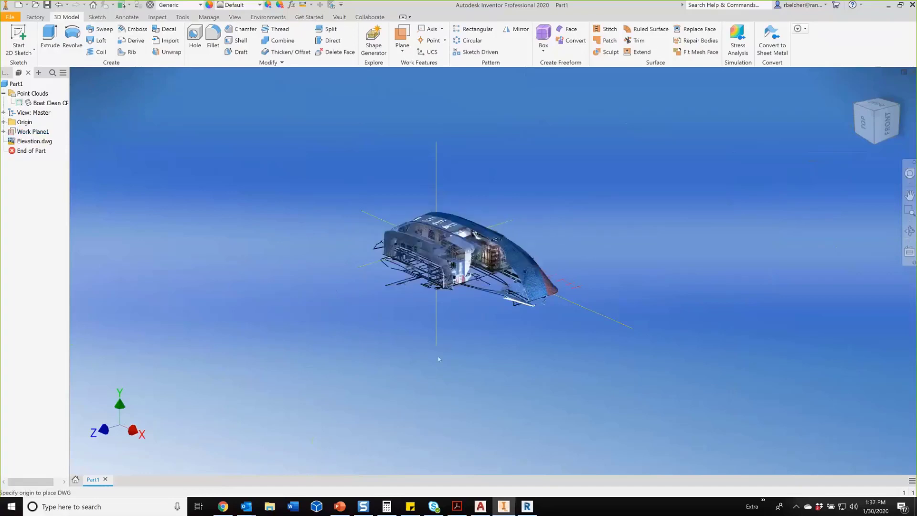
shift+middle_drag(457, 382, 476, 301)
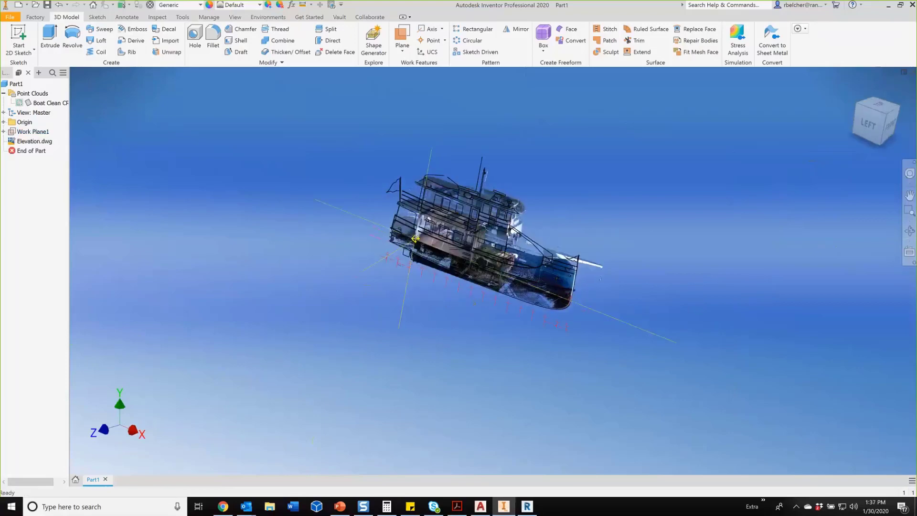
- Examine how the elevation drawing lines up with the cropped boat point cloud, from the left view and in perspective
scroll(465, 289, up, 3)
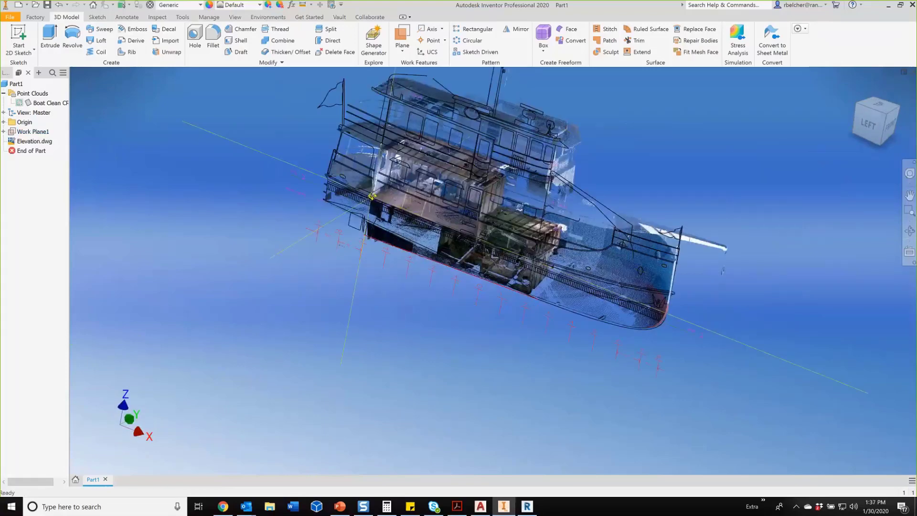
middle_drag(442, 267, 430, 354)
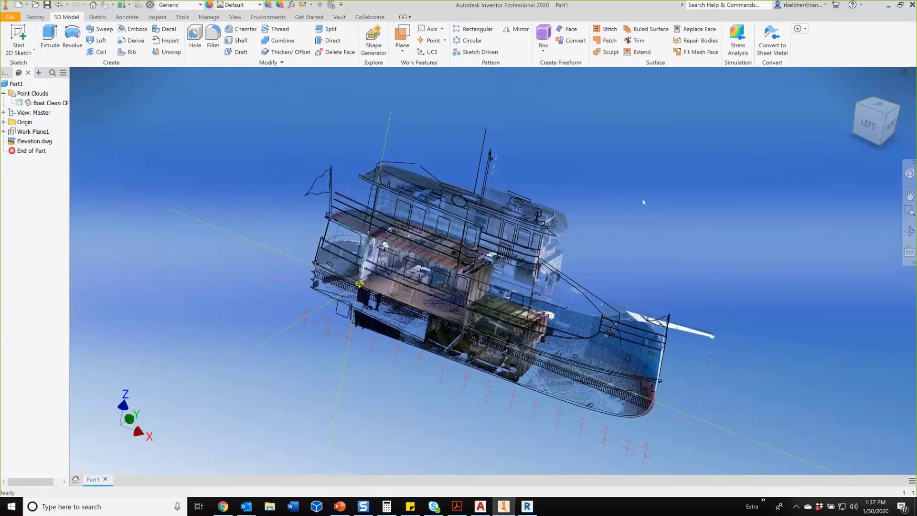
click(869, 125)
scroll(429, 244, up, 6)
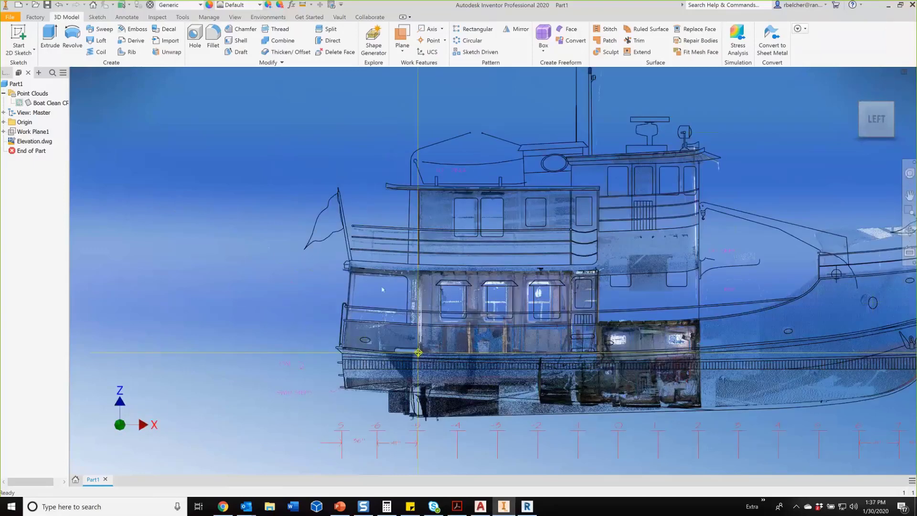
middle_drag(419, 352, 220, 341)
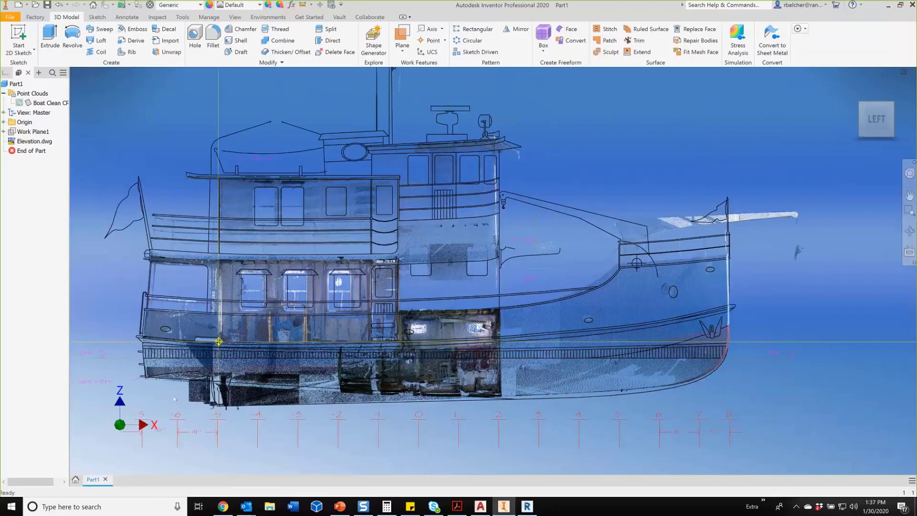
middle_drag(193, 451, 307, 383)
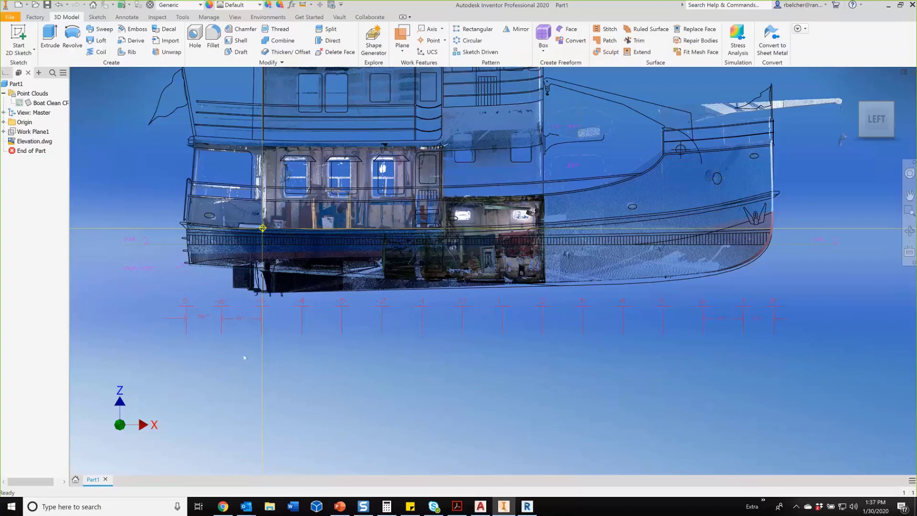
scroll(357, 354, down, 3)
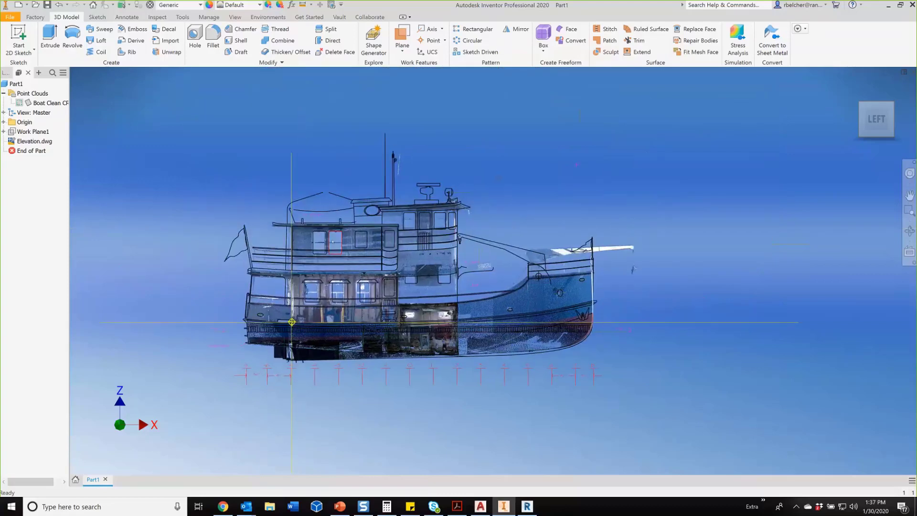
scroll(333, 242, up, 5)
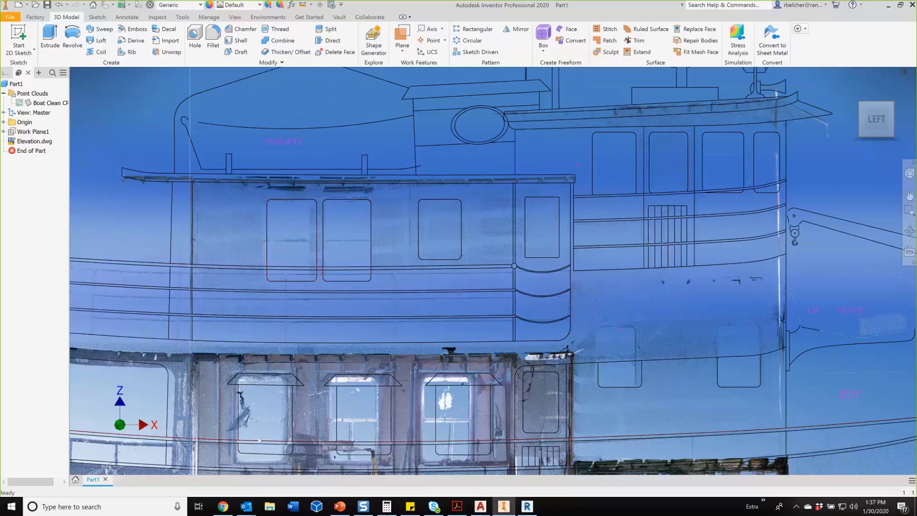
scroll(261, 429, down, 3)
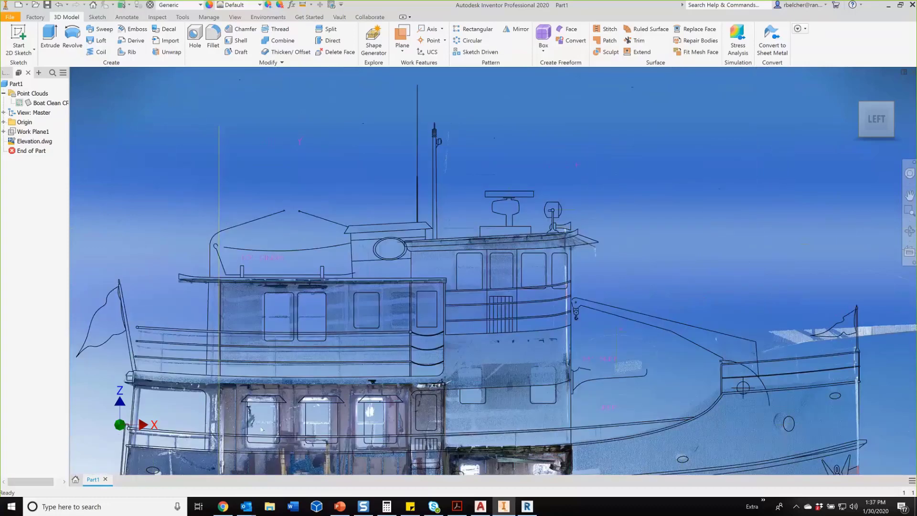
middle_drag(262, 429, 263, 420)
middle_drag(219, 472, 235, 355)
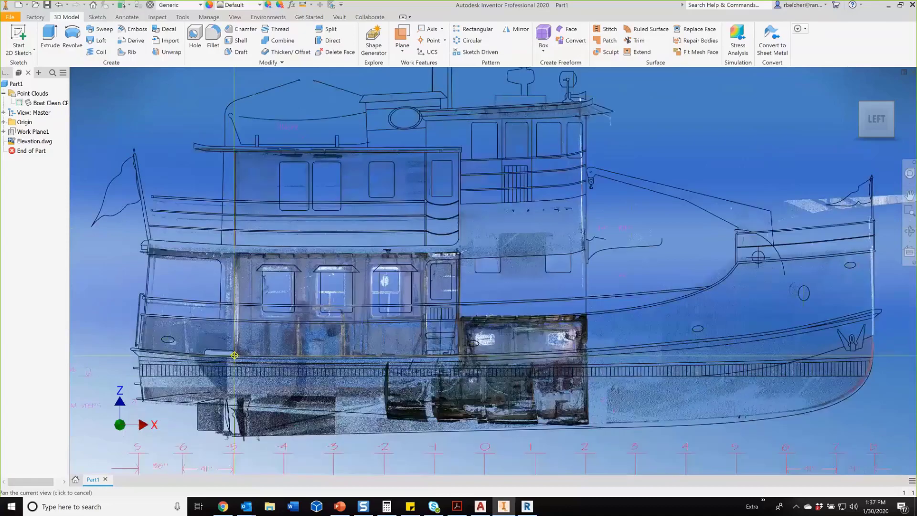
scroll(249, 324, down, 3)
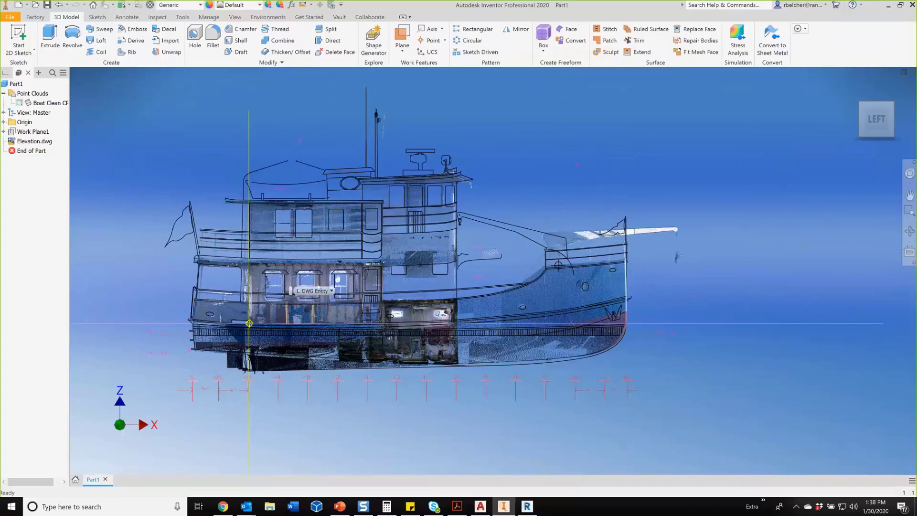
shift+middle_drag(677, 258, 480, 209)
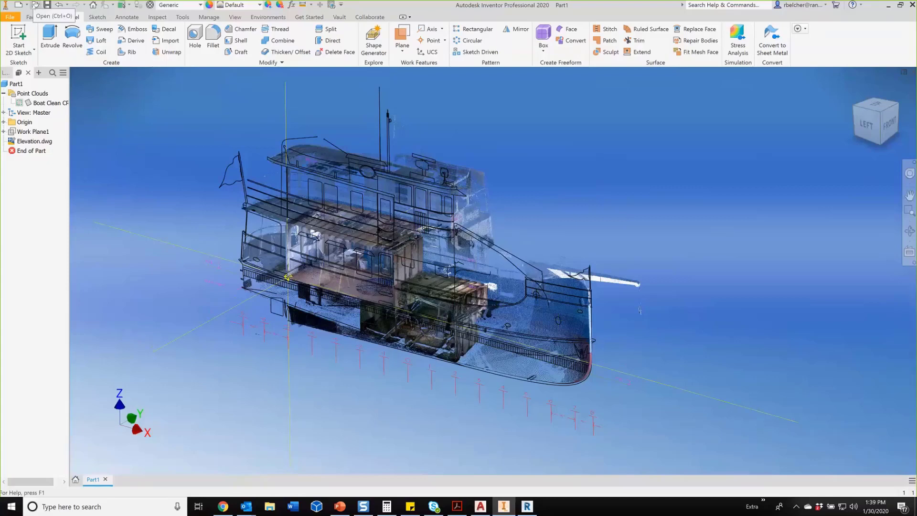
- Start opening another file and browse from the Images folder up to the ReCap Pro Class folder
click(36, 6)
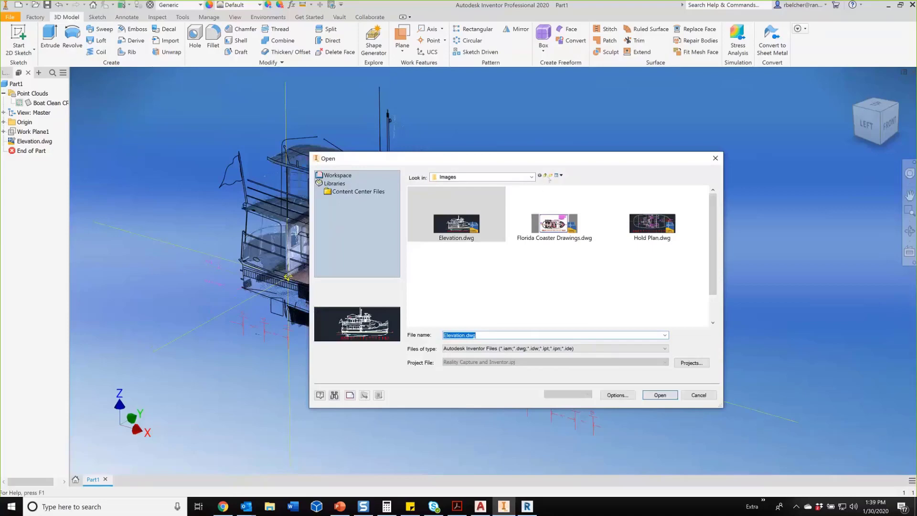
click(546, 175)
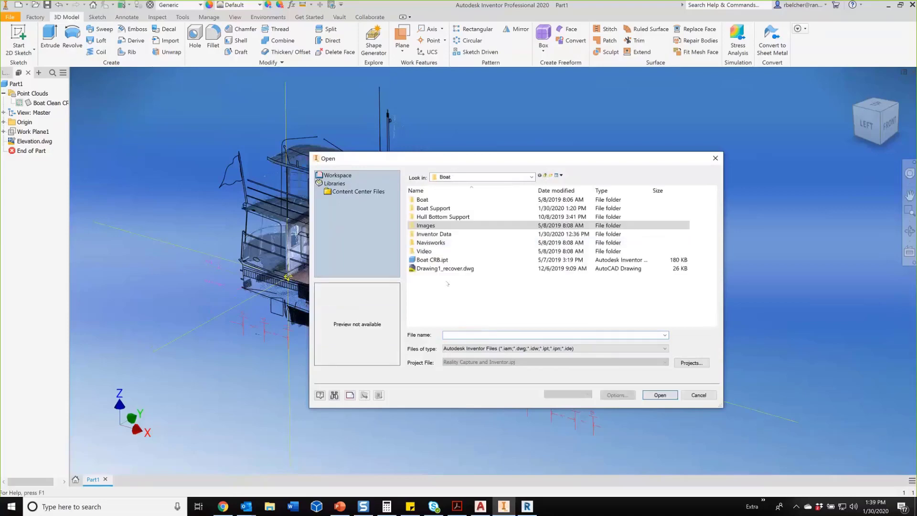
double_click(429, 201)
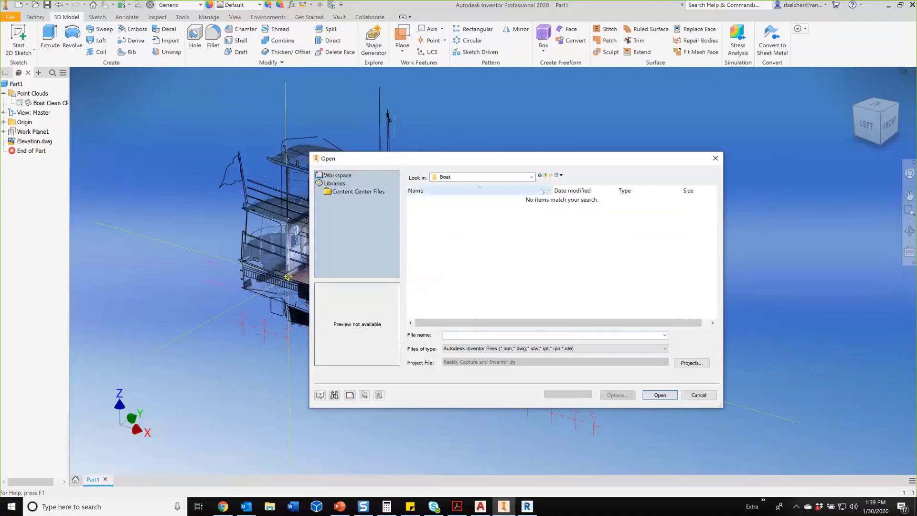
click(546, 176)
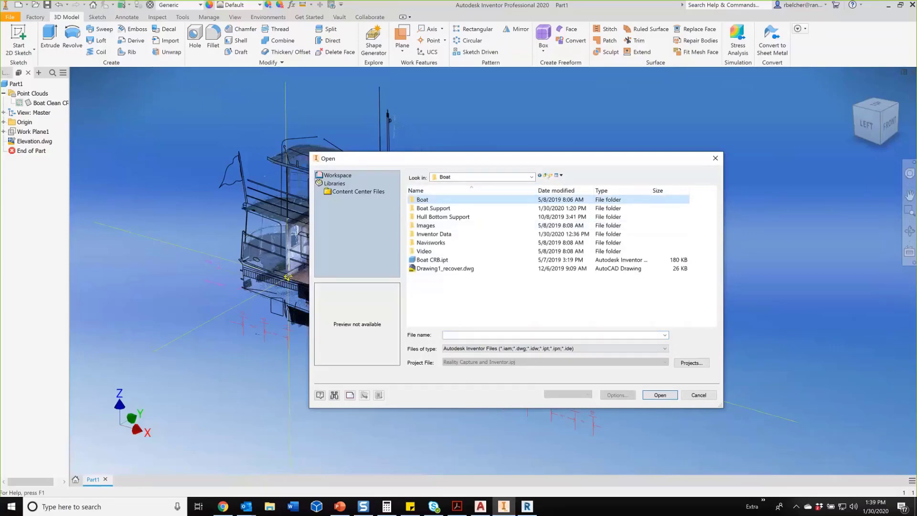
click(546, 176)
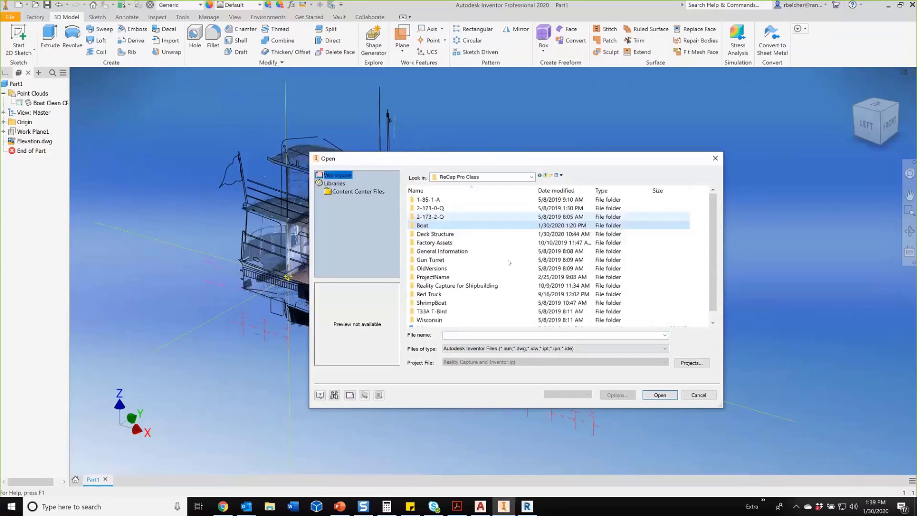
- Open the part Florida Bay Coaster Initial Surface Patch.ipt from the Inventor Data folder inside the Boat folder
scroll(509, 261, down, 1)
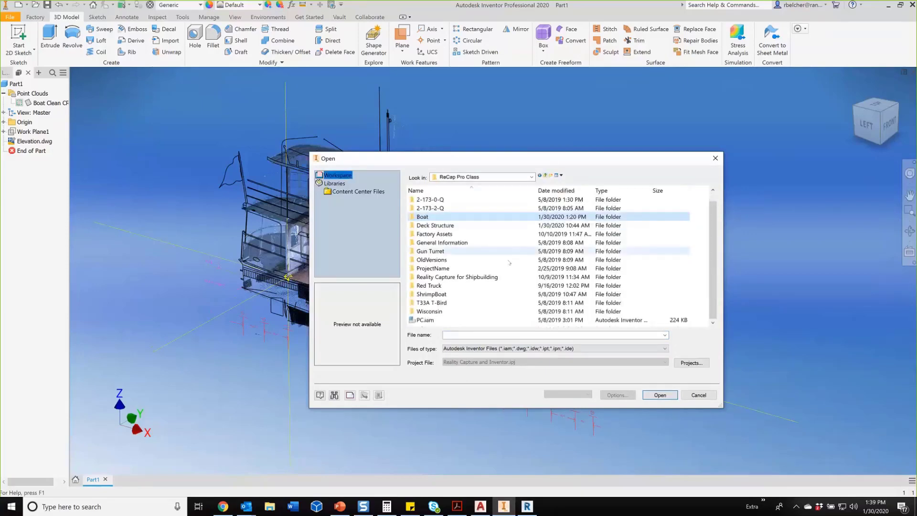
double_click(427, 218)
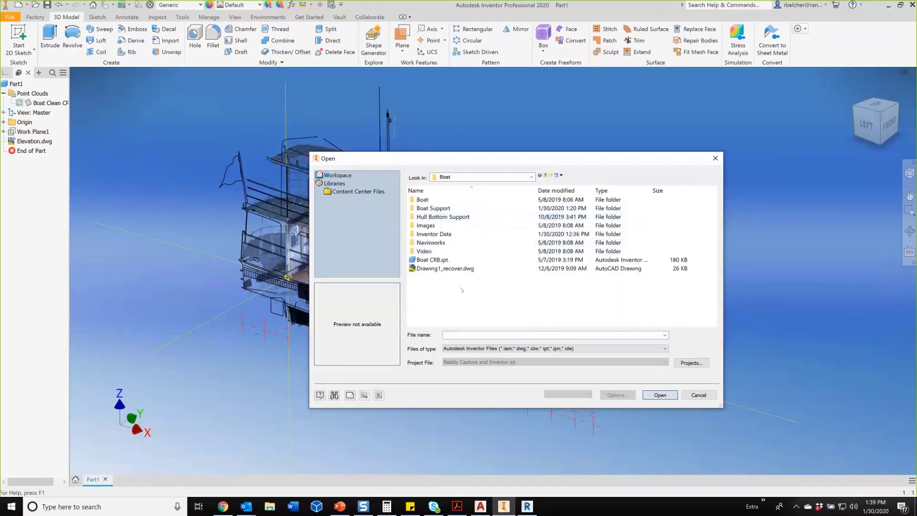
click(436, 261)
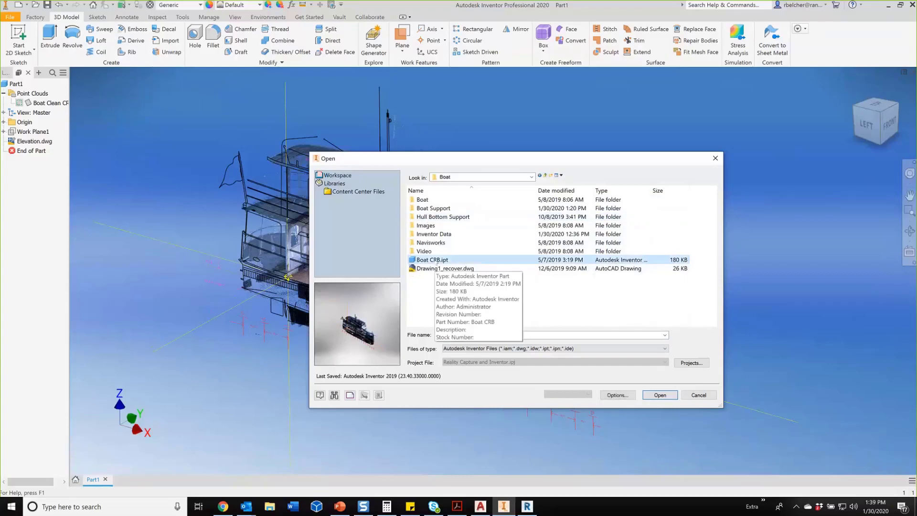
double_click(435, 234)
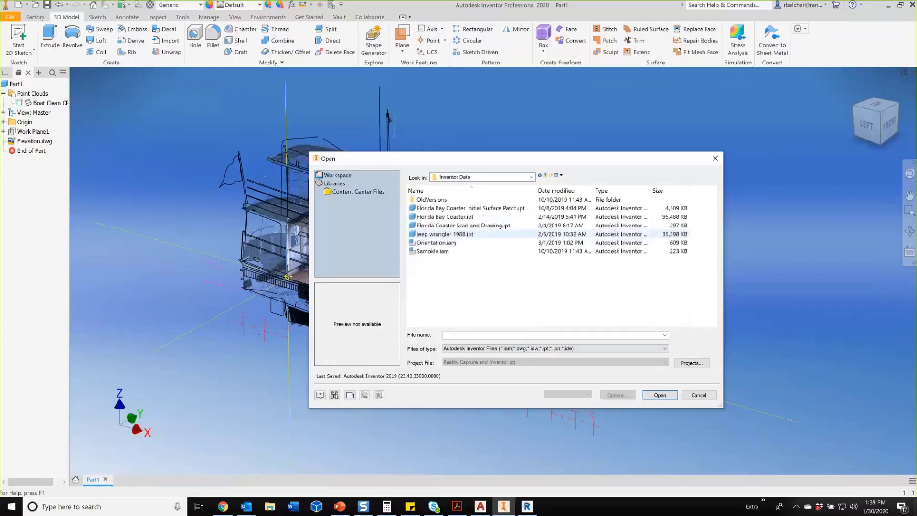
click(466, 208)
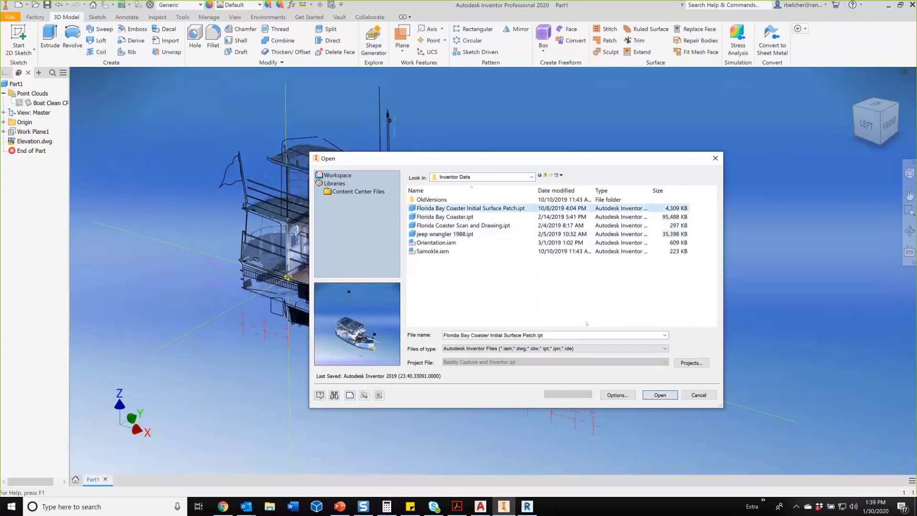
click(661, 395)
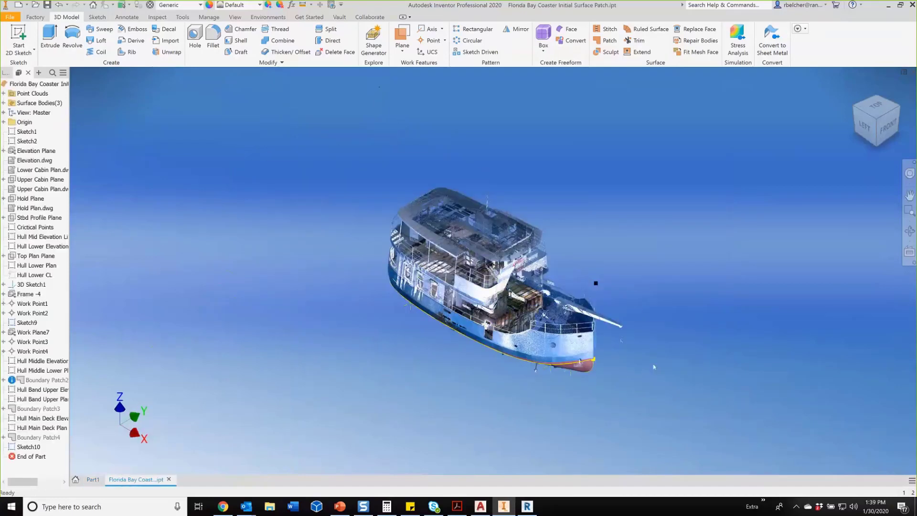
- Start a 2D sketch on the vertical XZ plane along the boat's length, with the view set to the LEFT side
shift+middle_drag(367, 366, 448, 326)
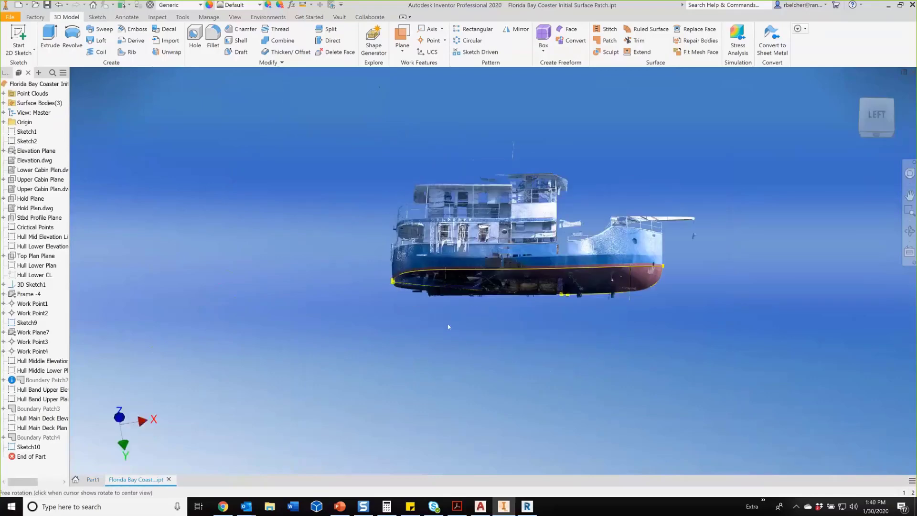
click(884, 111)
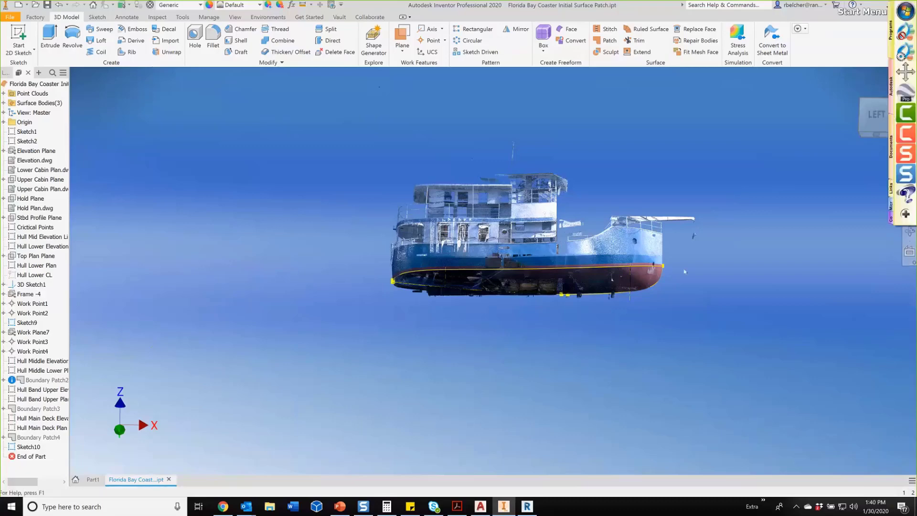
shift+middle_drag(652, 201, 638, 226)
click(859, 123)
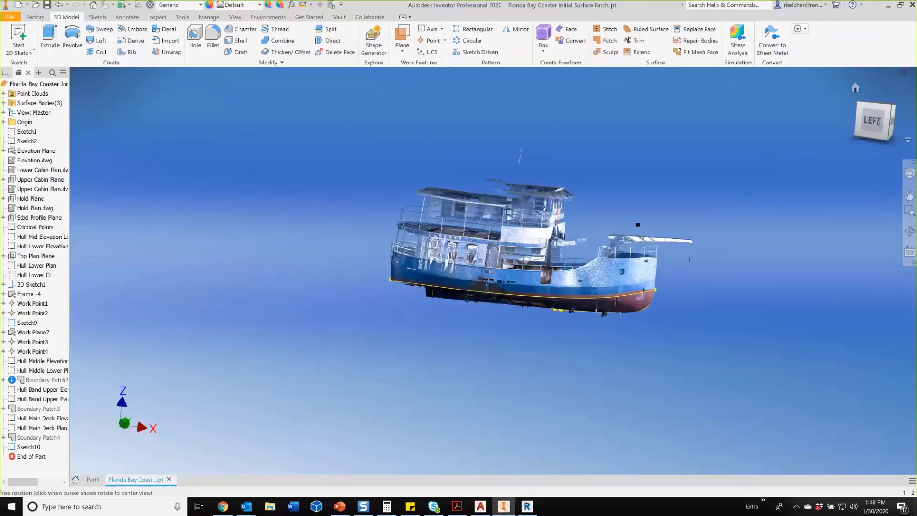
scroll(554, 257, up, 3)
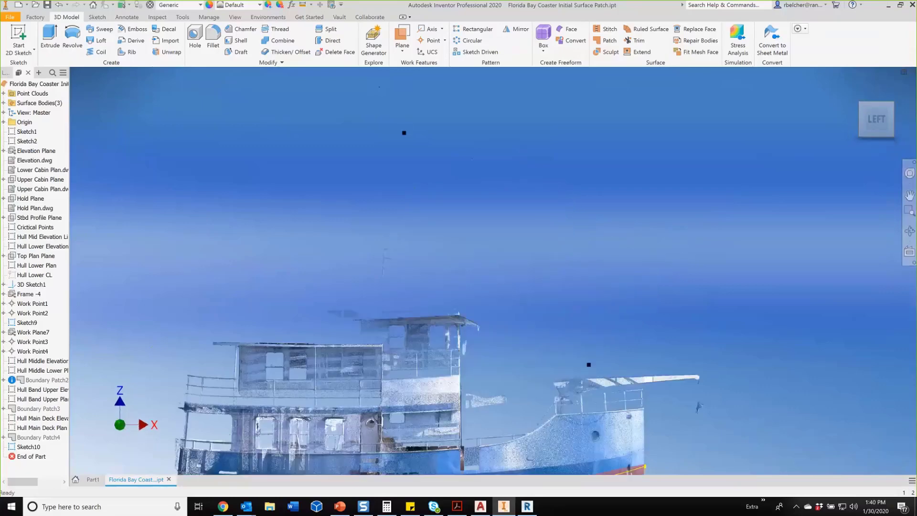
middle_drag(553, 258, 602, 128)
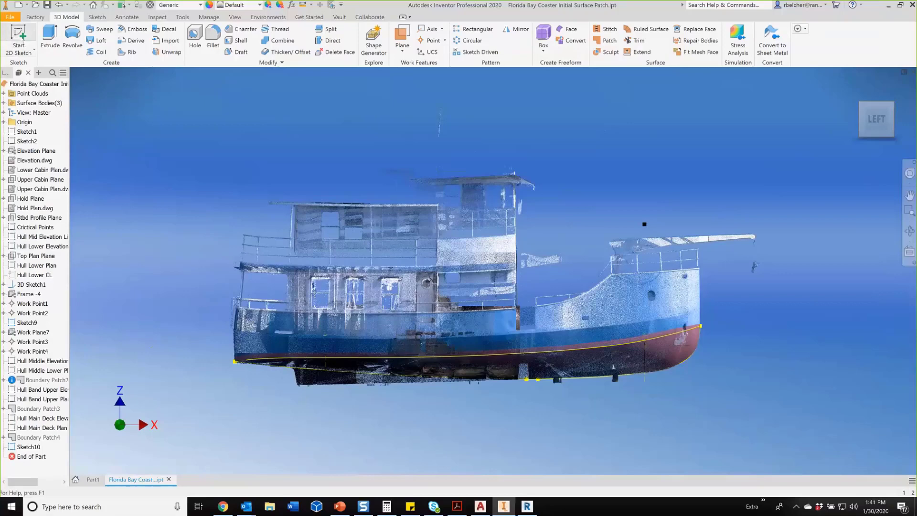
click(21, 39)
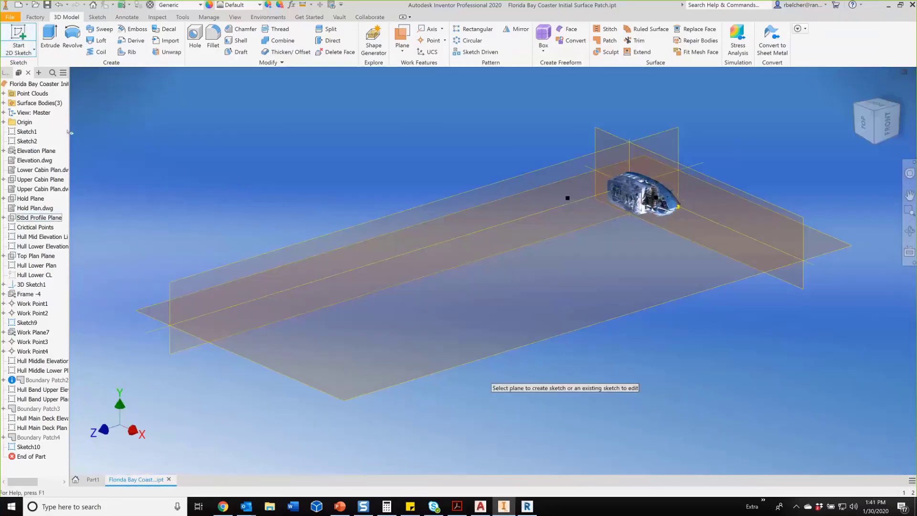
click(456, 367)
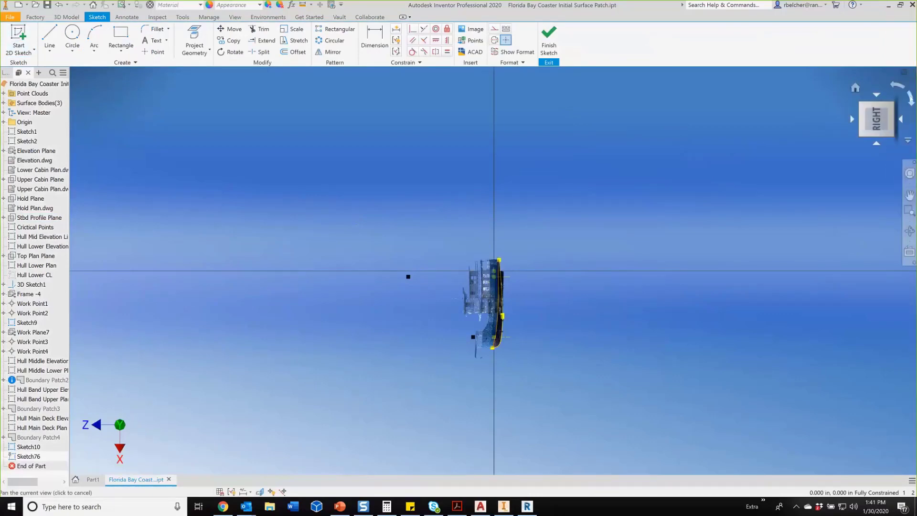
click(910, 99)
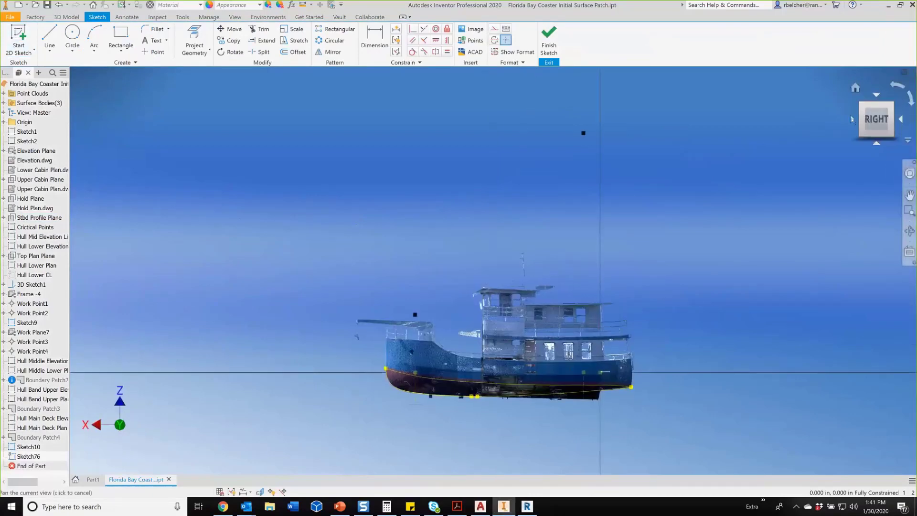
click(853, 120)
click(852, 120)
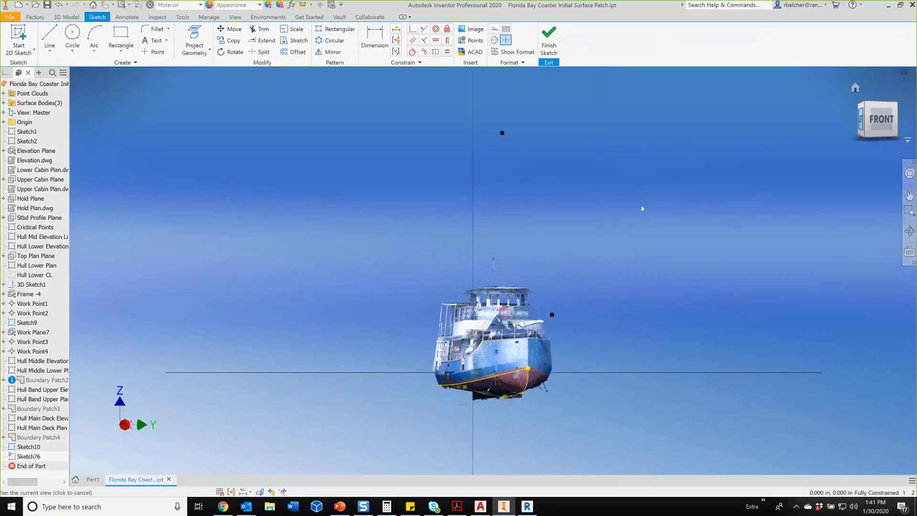
scroll(415, 392, down, 5)
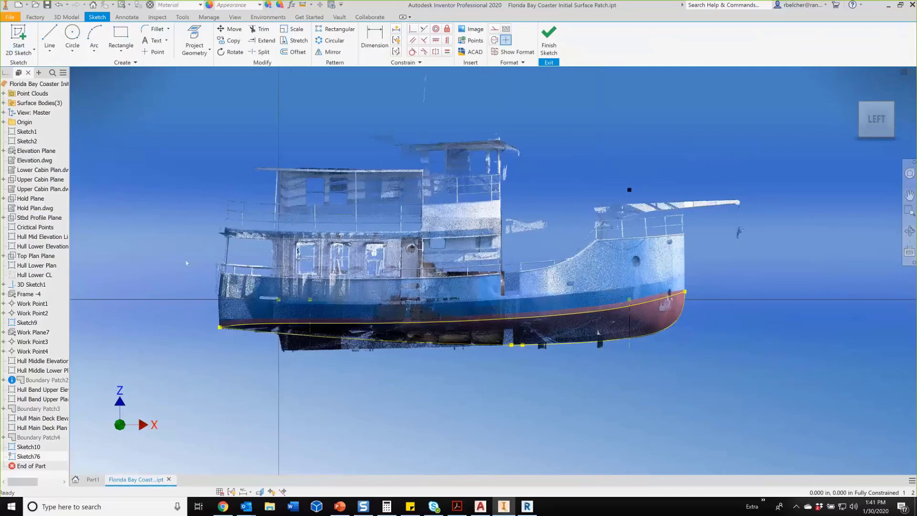
- Draw an eight-point interpolation spline from stern to bow along the upper edge of the hull's dark blue band, and finish the sketch
click(52, 52)
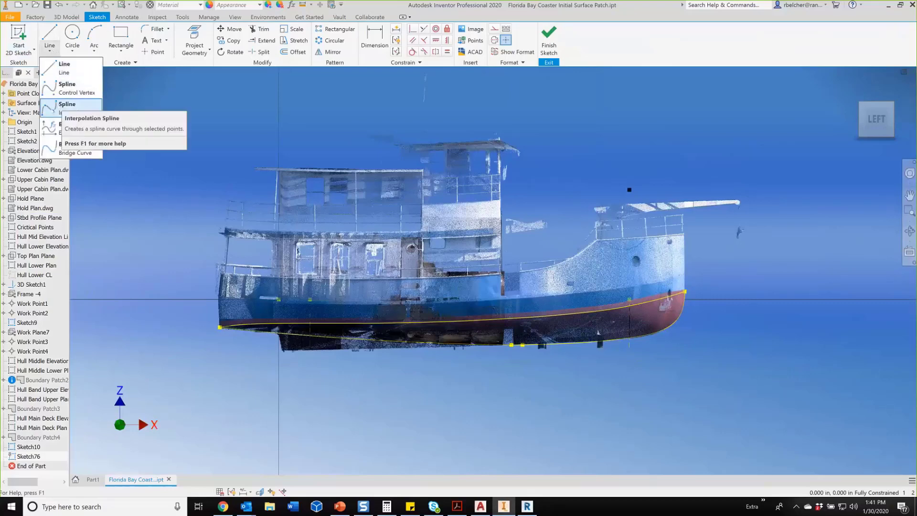
click(57, 108)
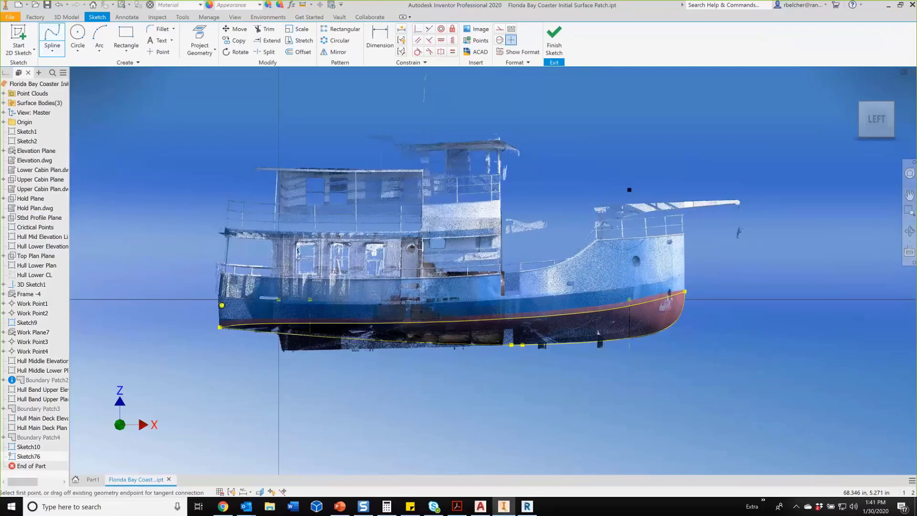
scroll(219, 303, down, 3)
scroll(221, 305, up, 3)
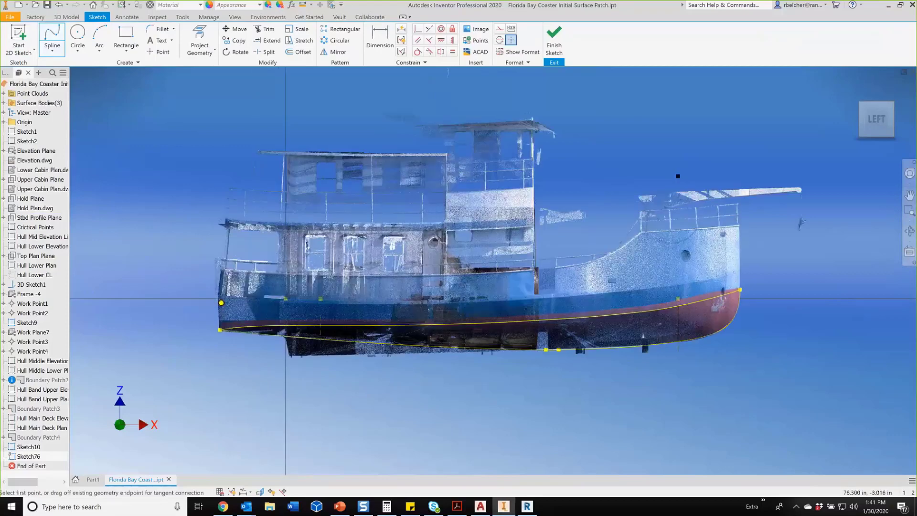
click(218, 299)
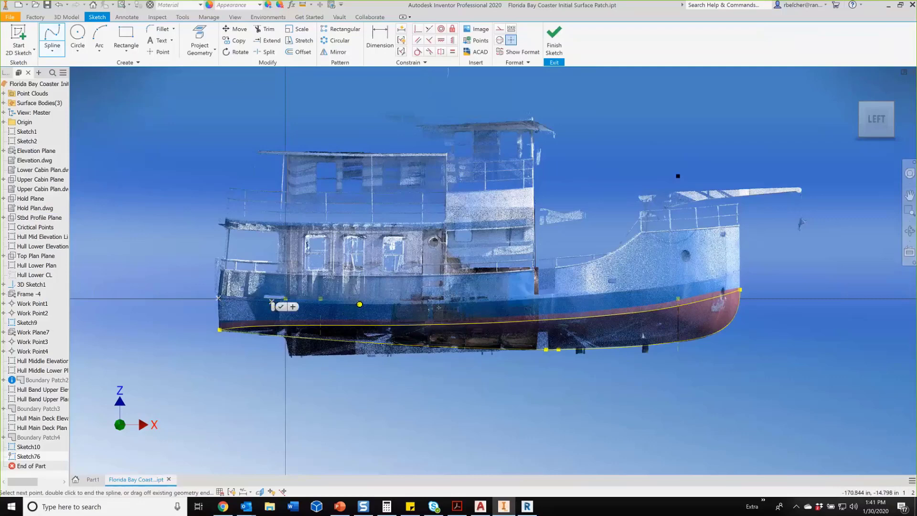
click(360, 304)
click(446, 303)
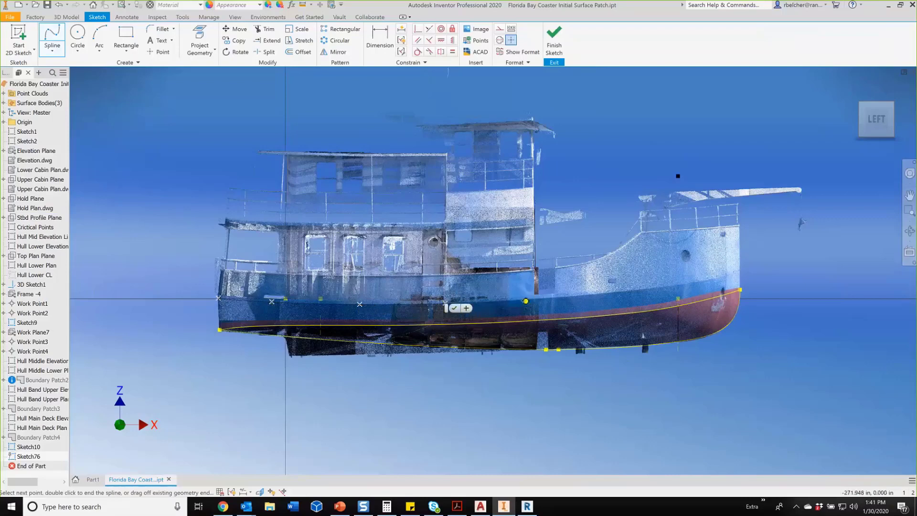
scroll(527, 298, down, 2)
scroll(520, 300, up, 3)
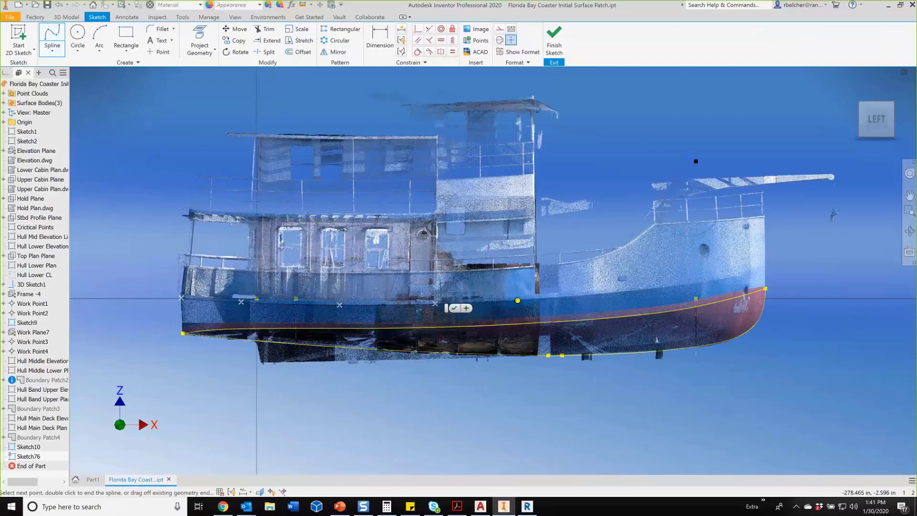
scroll(526, 298, down, 2)
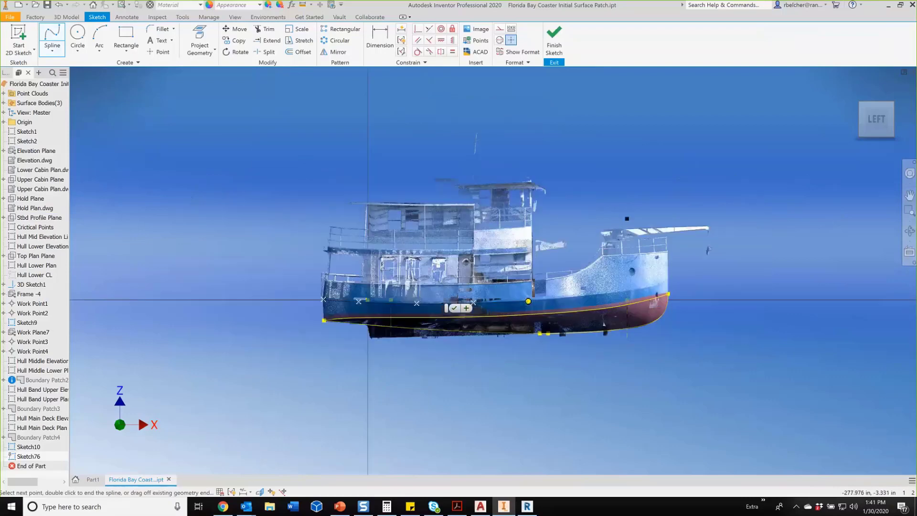
scroll(527, 301, up, 5)
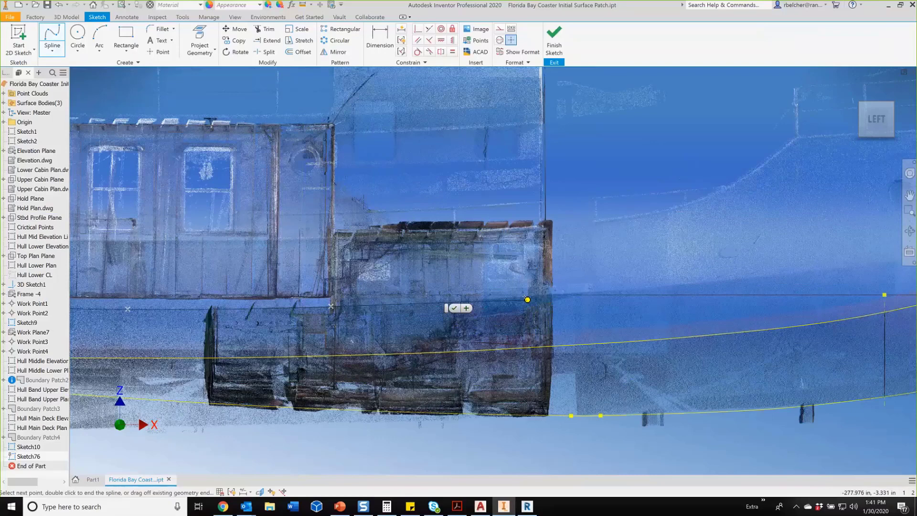
scroll(527, 300, up, 3)
scroll(517, 293, down, 5)
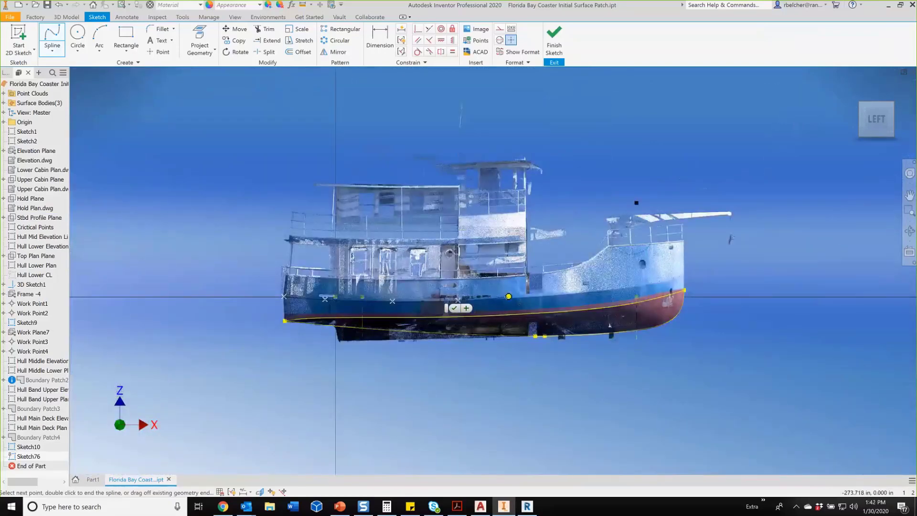
scroll(518, 307, up, 3)
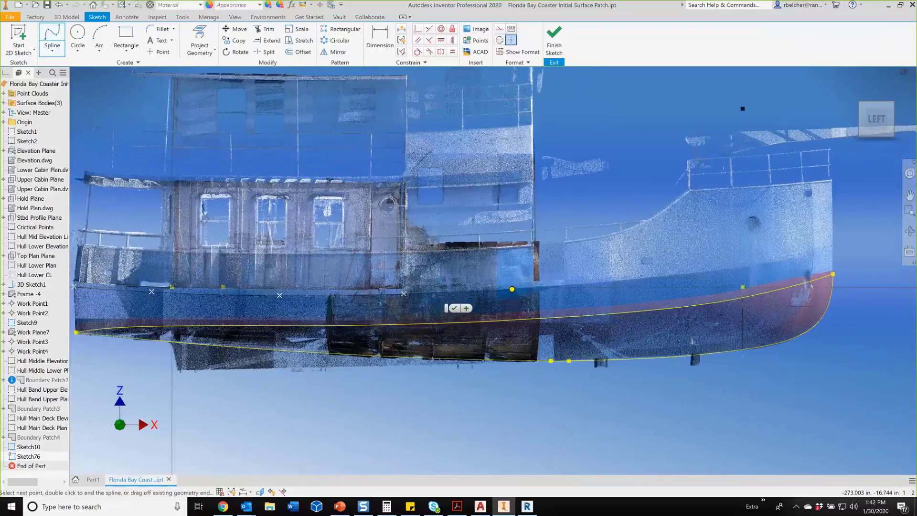
click(512, 289)
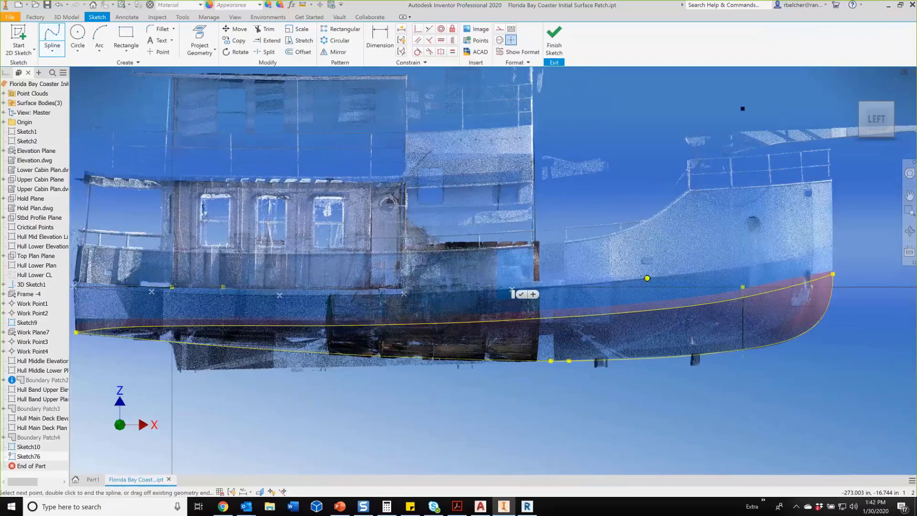
click(646, 278)
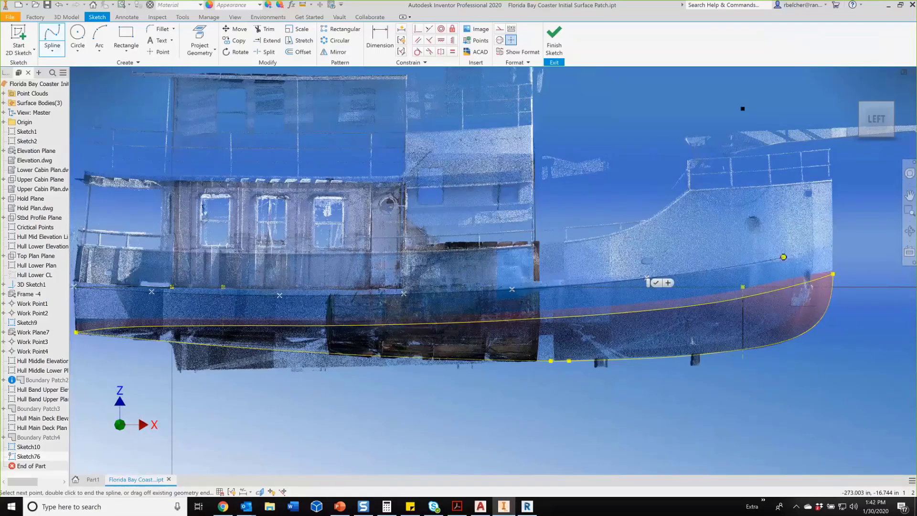
click(784, 256)
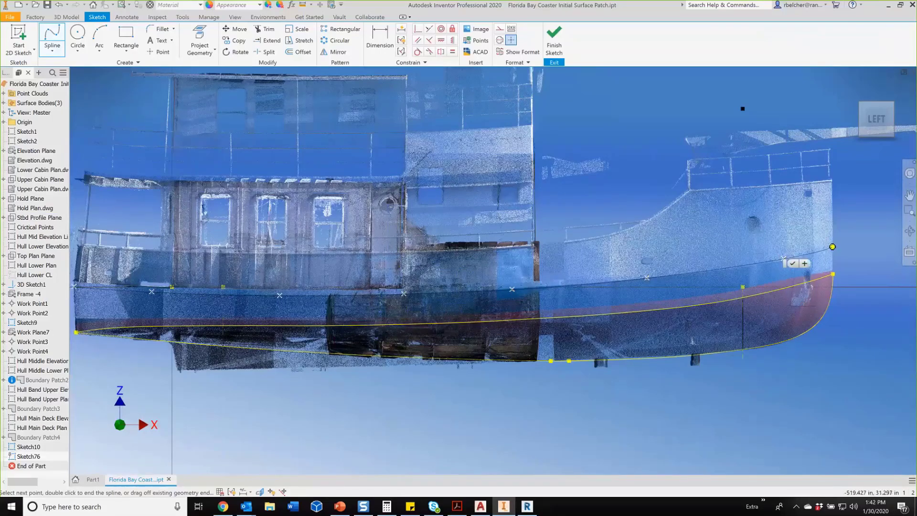
double_click(832, 247)
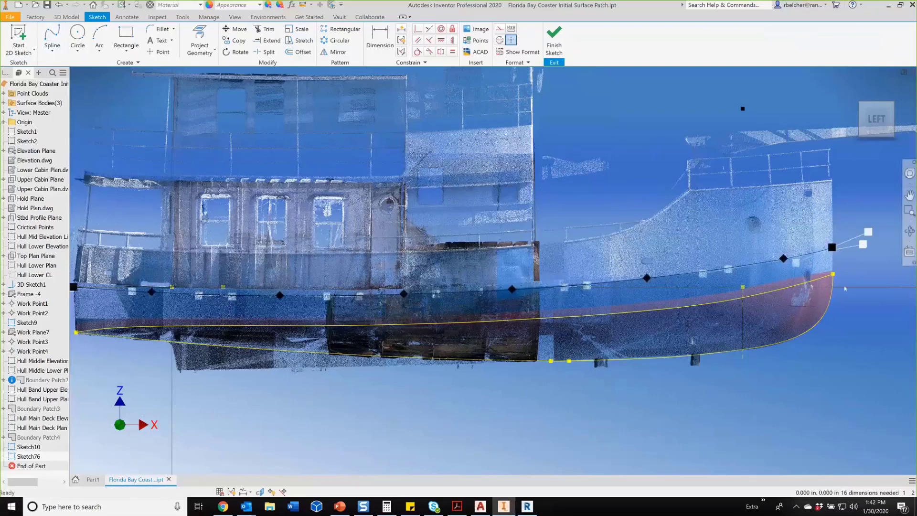
key(Escape)
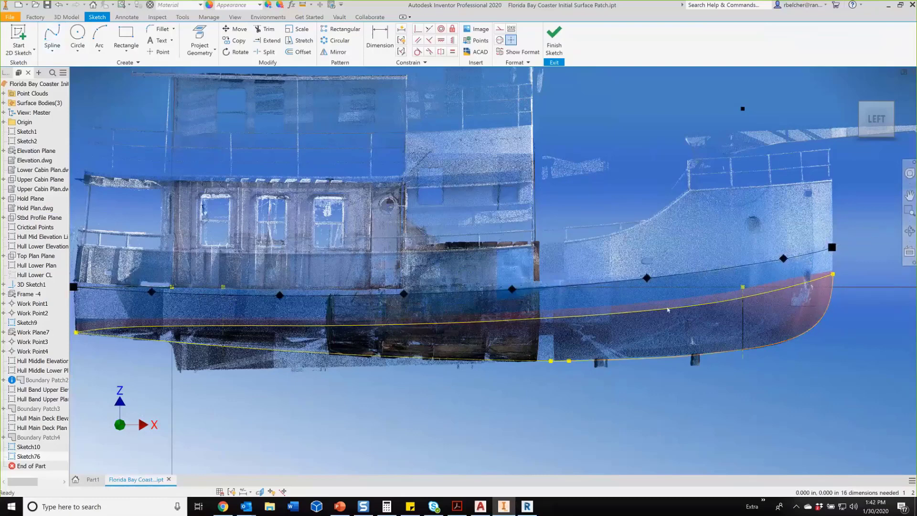
scroll(248, 308, down, 3)
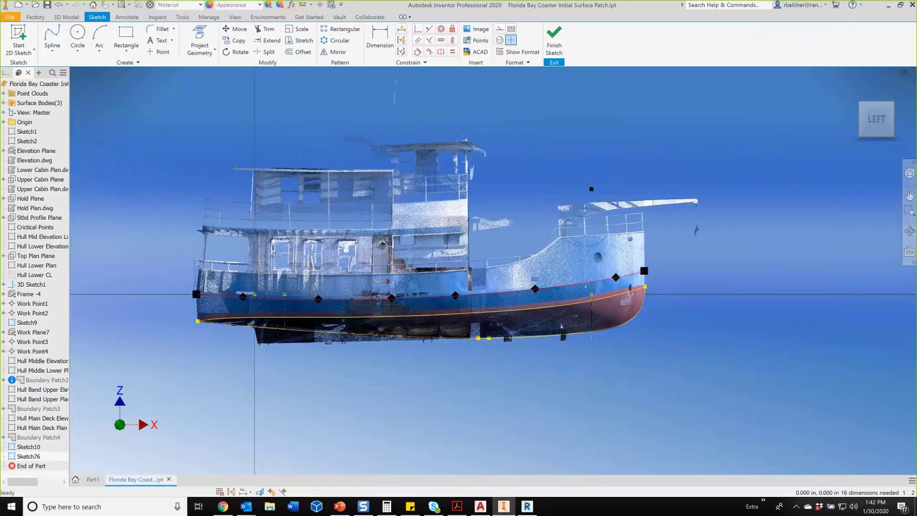
click(554, 40)
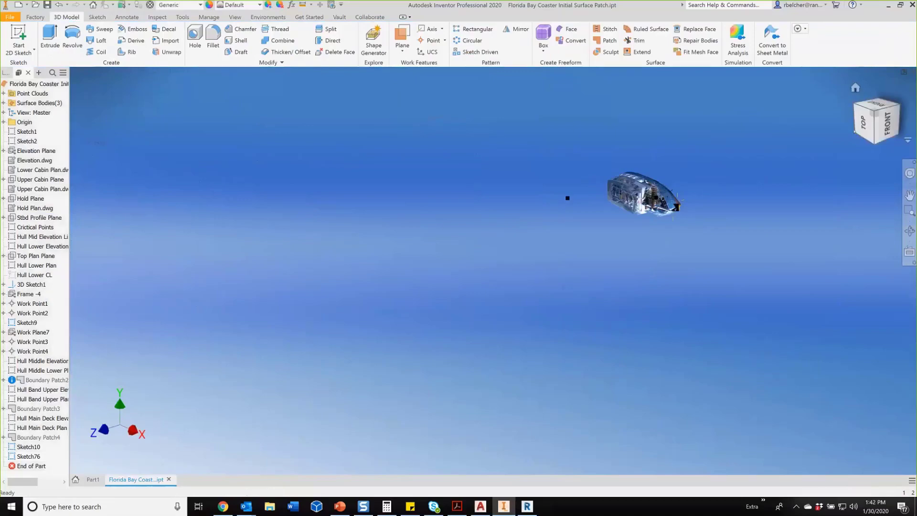
- Start a 2D sketch on the horizontal XY plane, with the boat viewed from the TOP
click(857, 128)
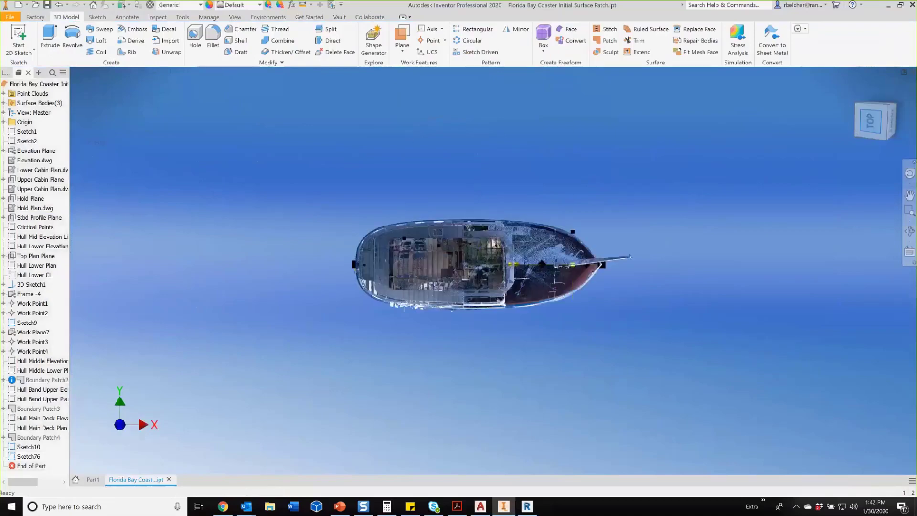
shift+middle_drag(409, 141, 623, 120)
click(606, 138)
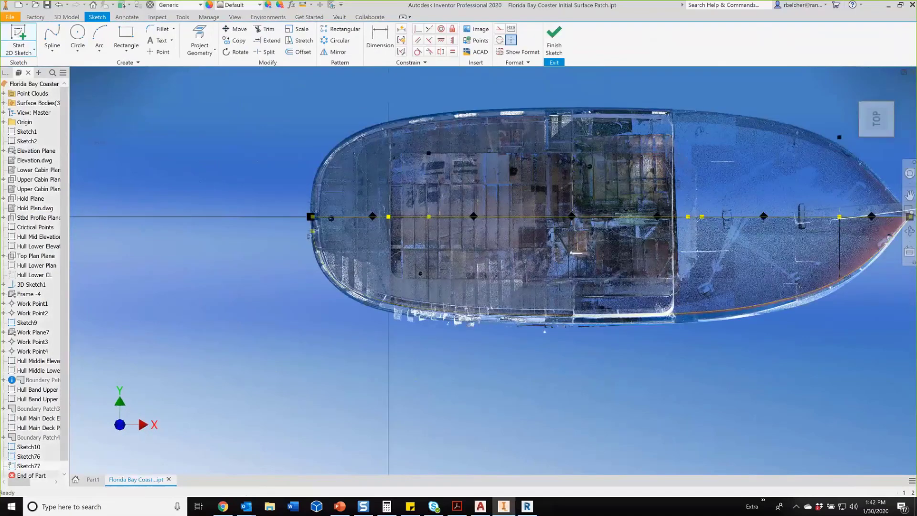
- Draw an eleven-point interpolation spline in plan from the stern centreline point along the hull's outer edge to the bow point
middle_drag(607, 138, 465, 128)
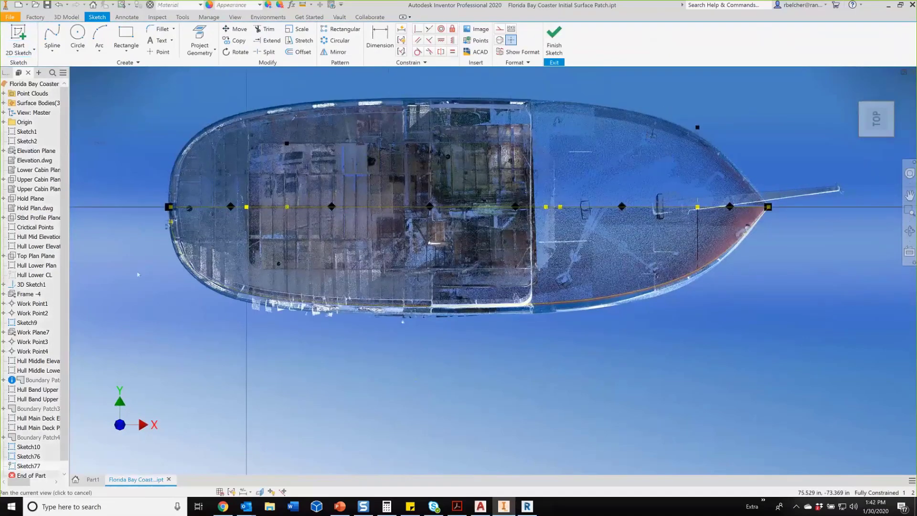
click(52, 38)
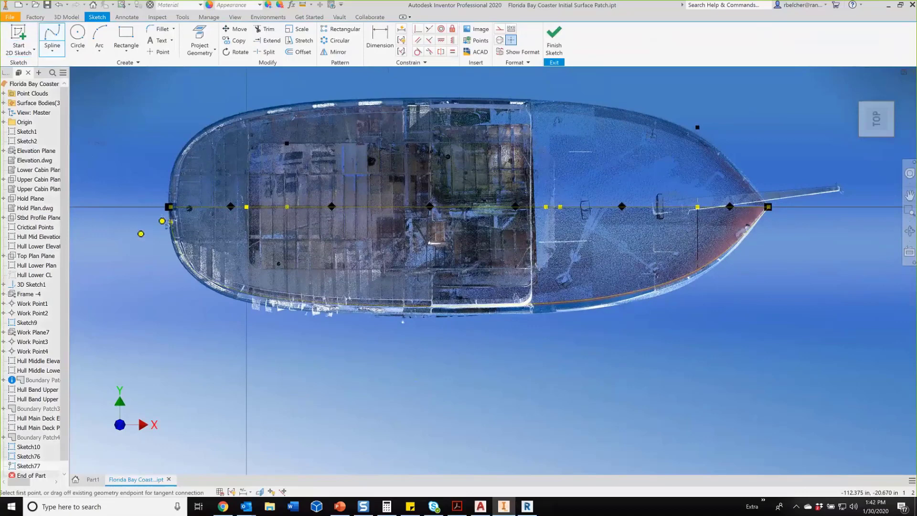
click(169, 209)
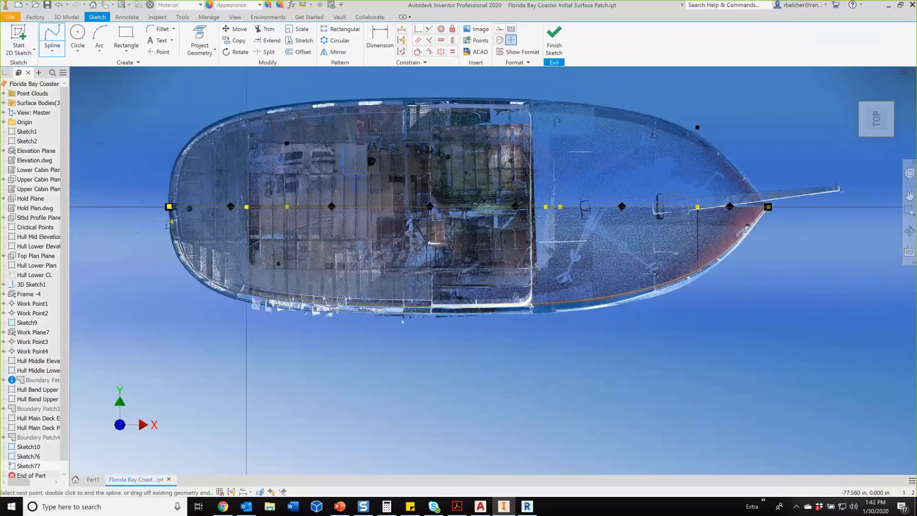
scroll(163, 242, up, 3)
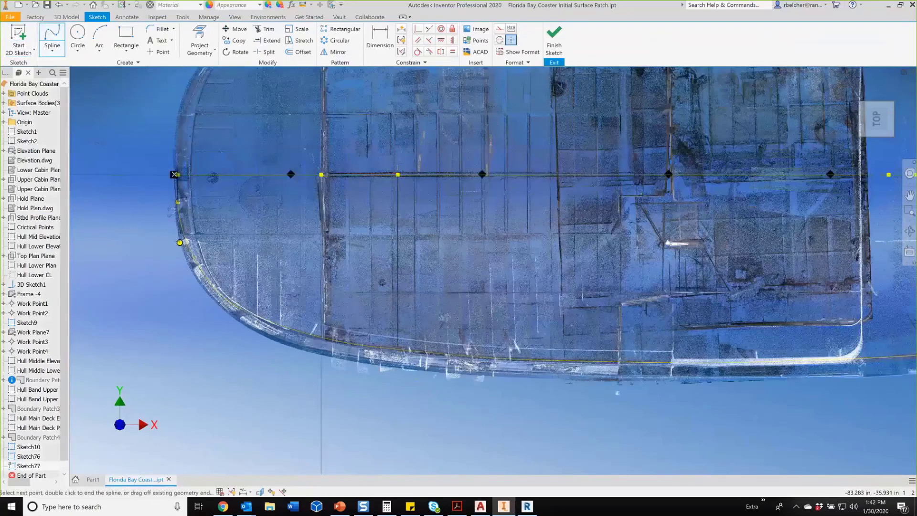
click(180, 242)
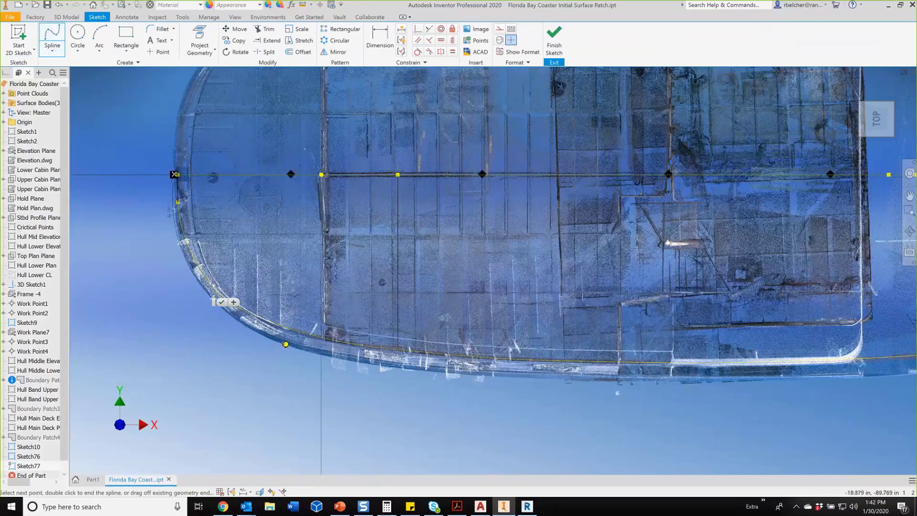
click(285, 345)
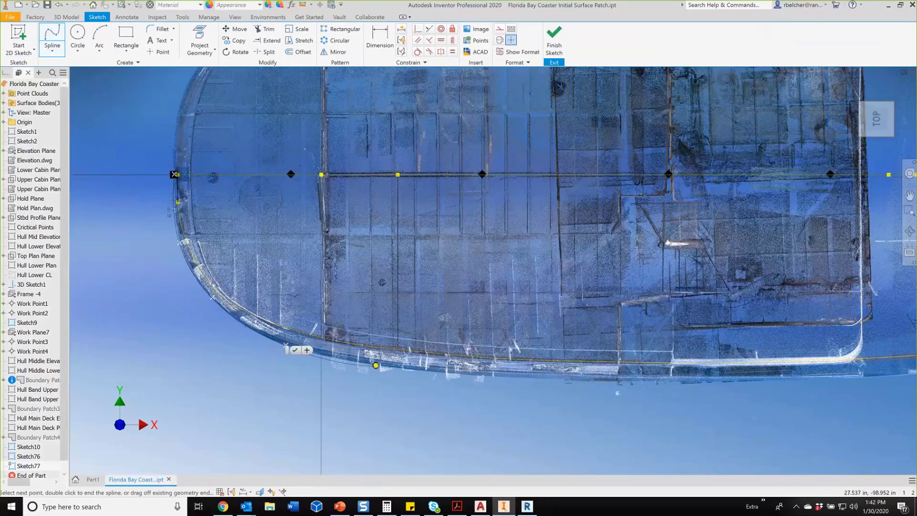
click(384, 366)
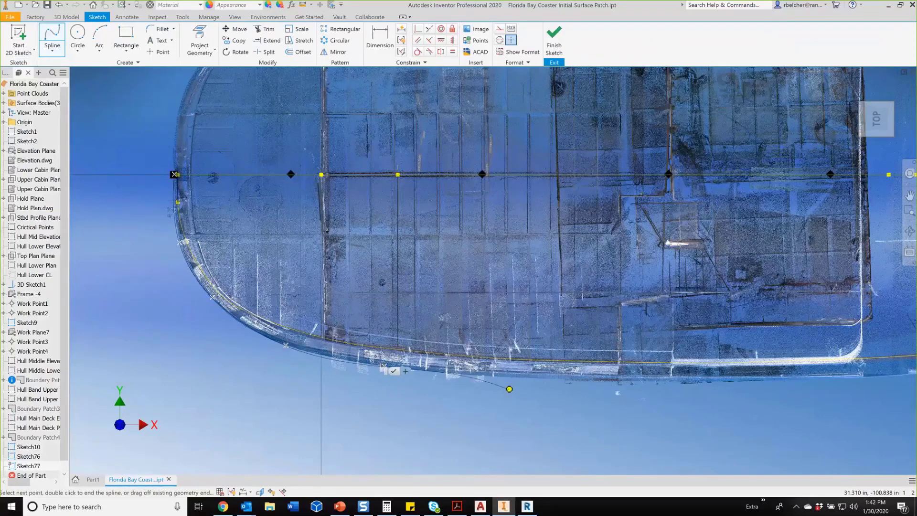
click(530, 377)
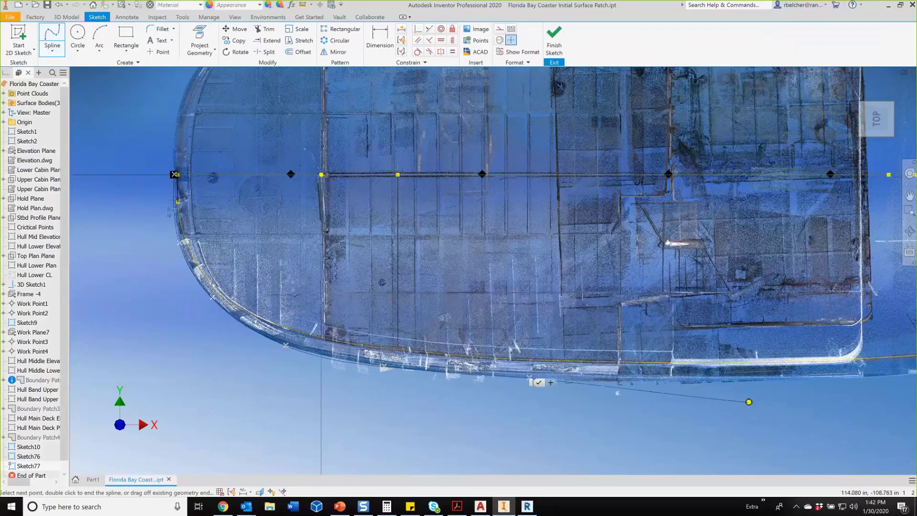
click(734, 380)
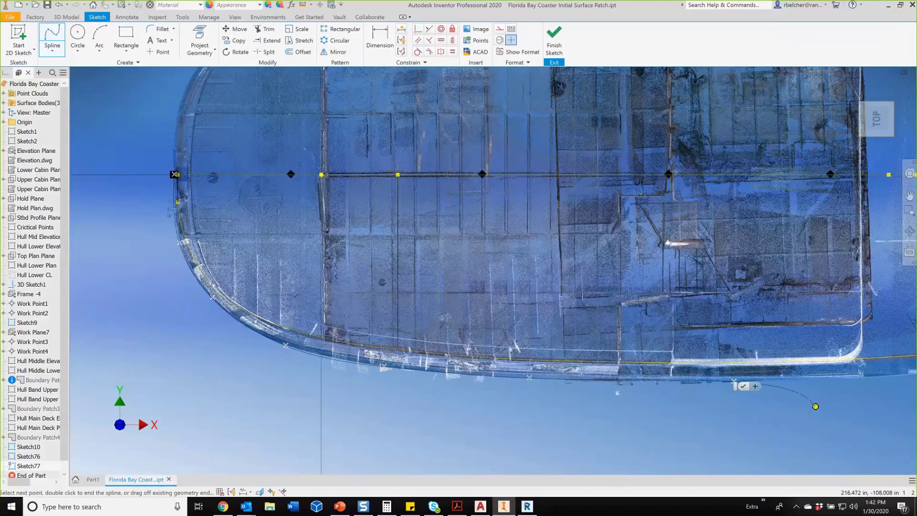
middle_drag(815, 406, 444, 384)
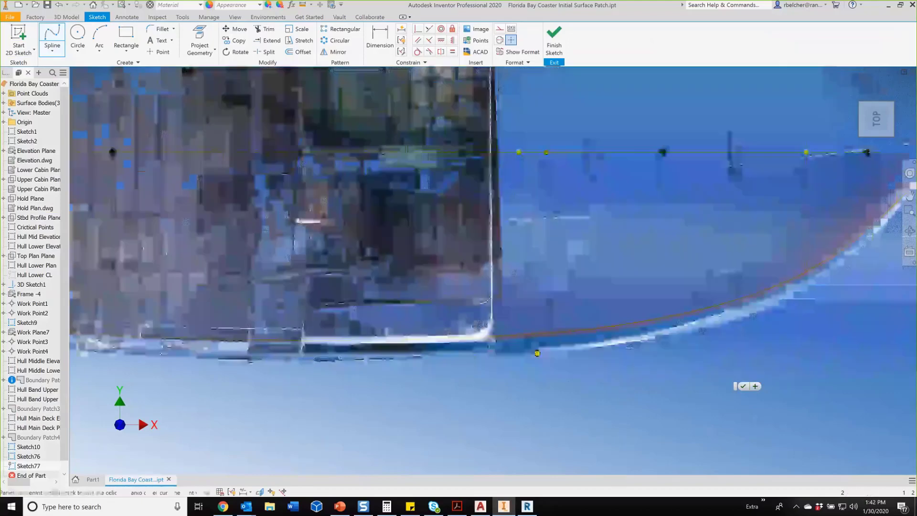
click(682, 333)
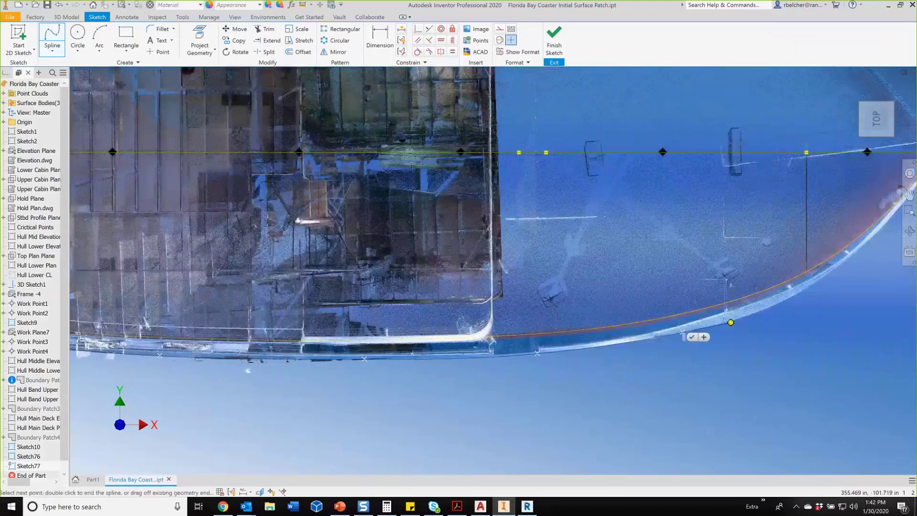
middle_drag(783, 326, 511, 369)
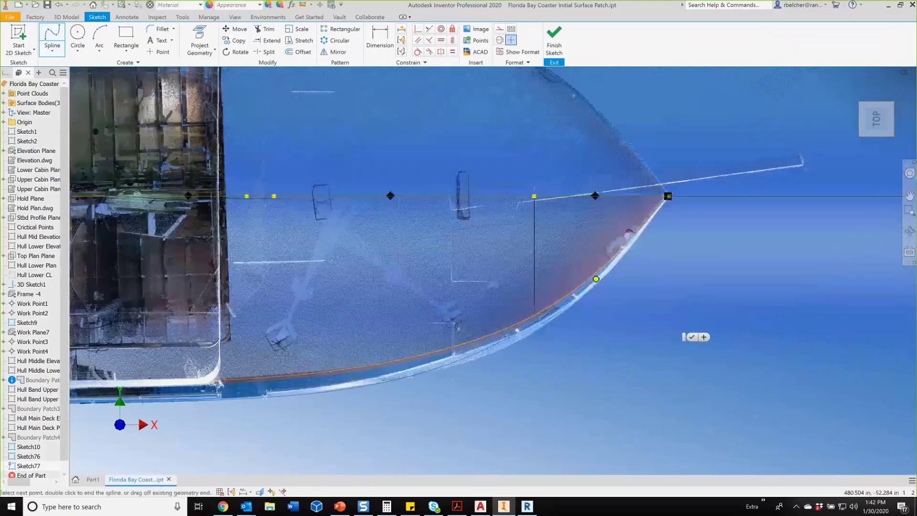
click(596, 284)
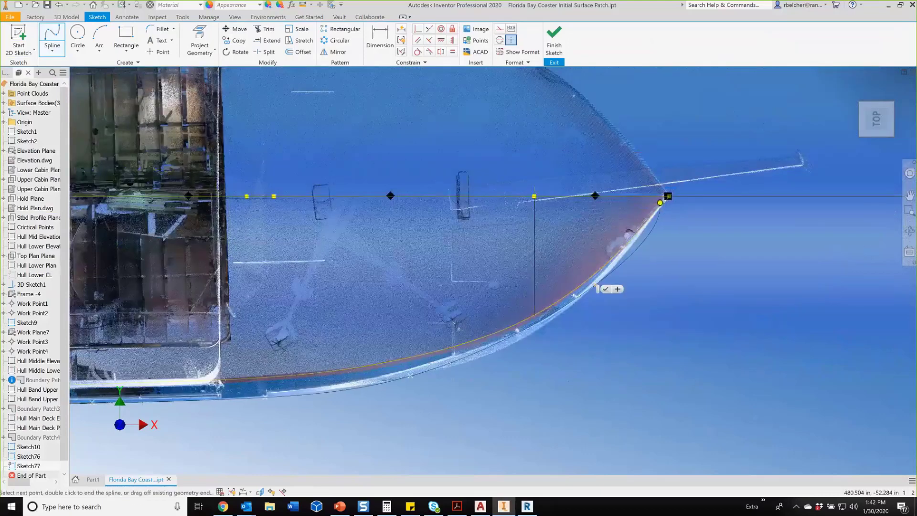
click(668, 196)
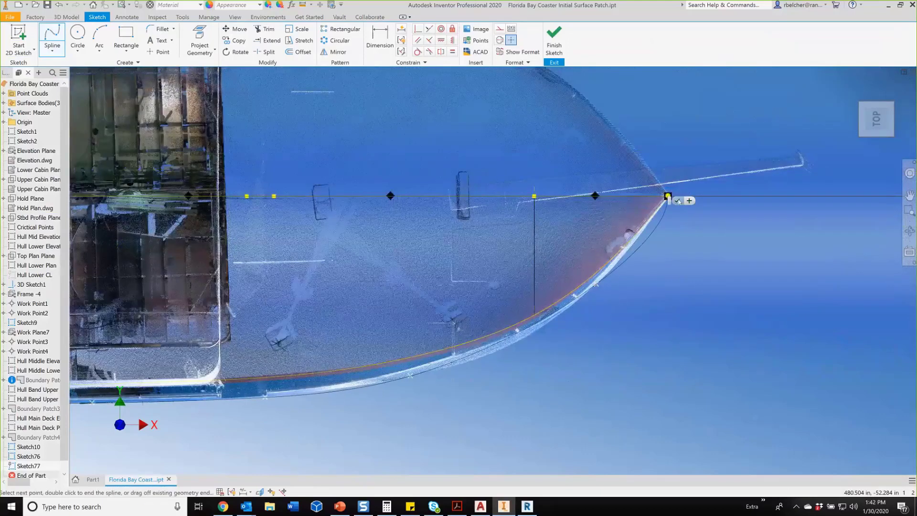
click(678, 201)
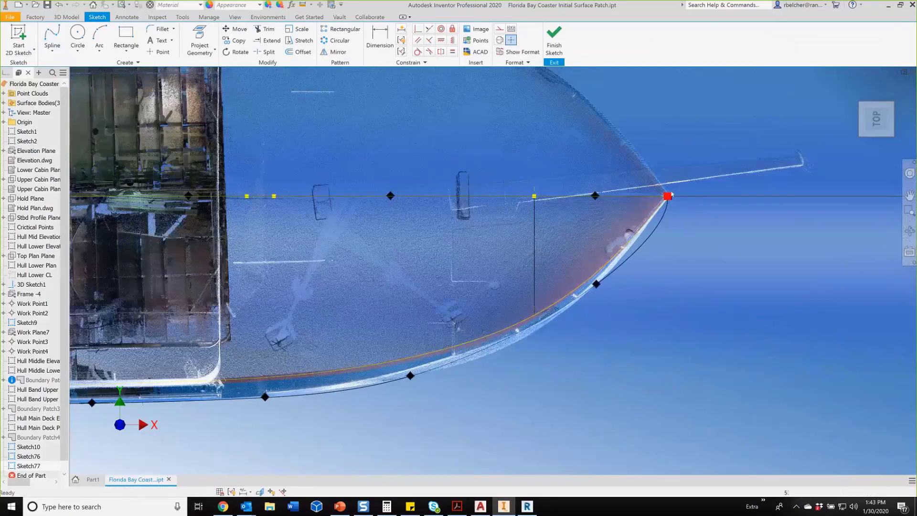
- Activate the spline's handle at the bow point, rotate its tangent to follow the hull's outer edge, and finish the sketch
right_click(668, 212)
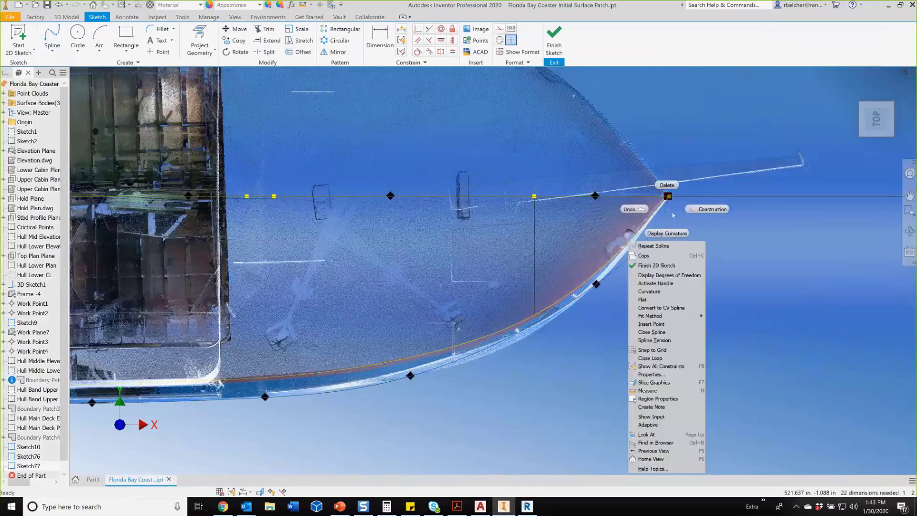
click(656, 283)
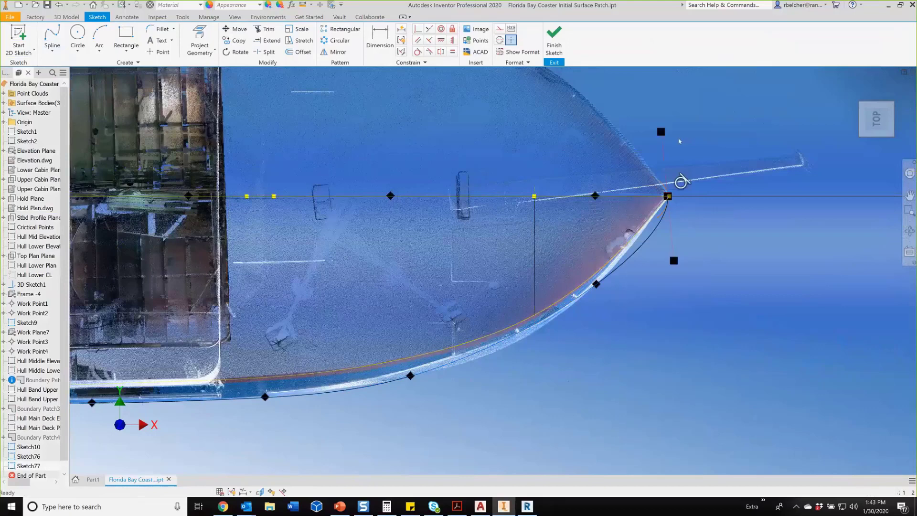
drag(664, 130, 712, 133)
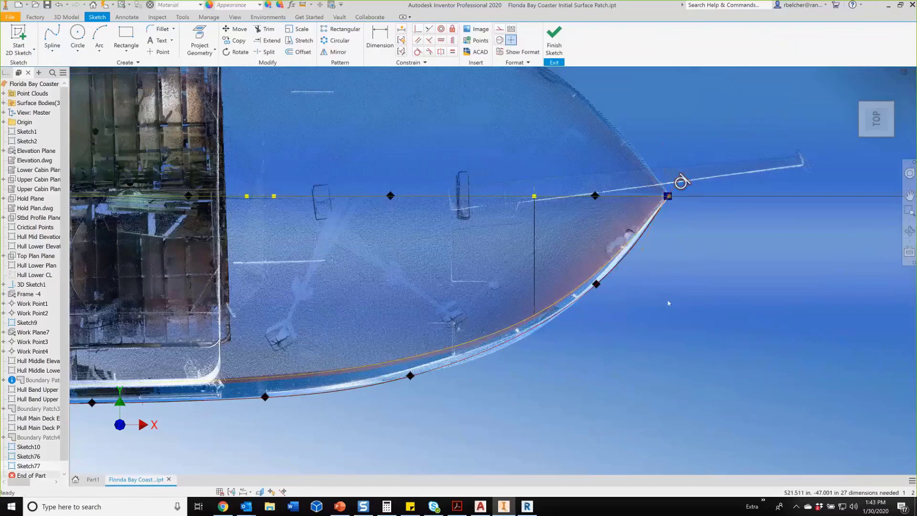
scroll(668, 299, down, 5)
scroll(438, 305, up, 6)
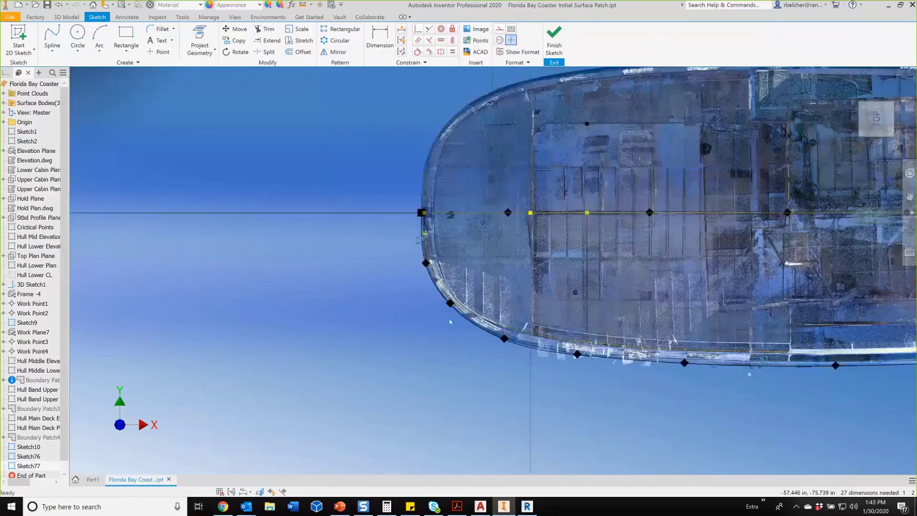
scroll(449, 317, down, 5)
middle_drag(554, 311, 447, 309)
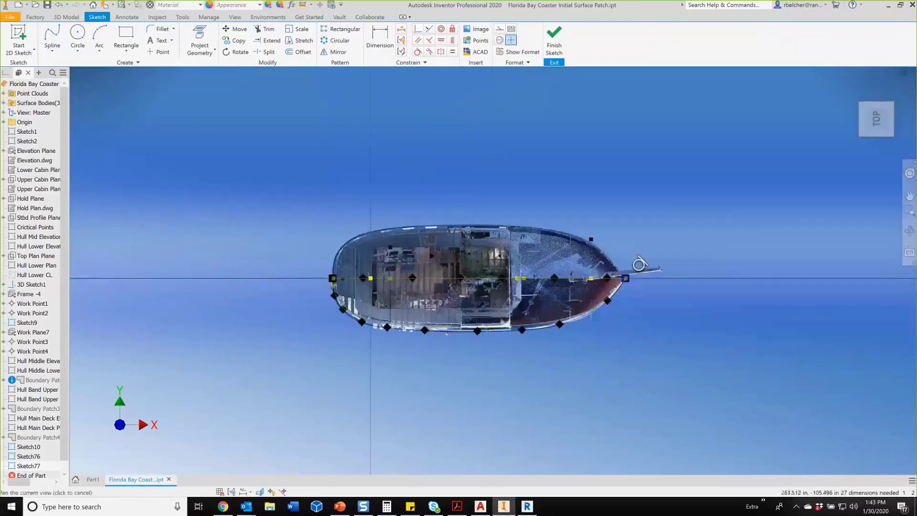
click(554, 42)
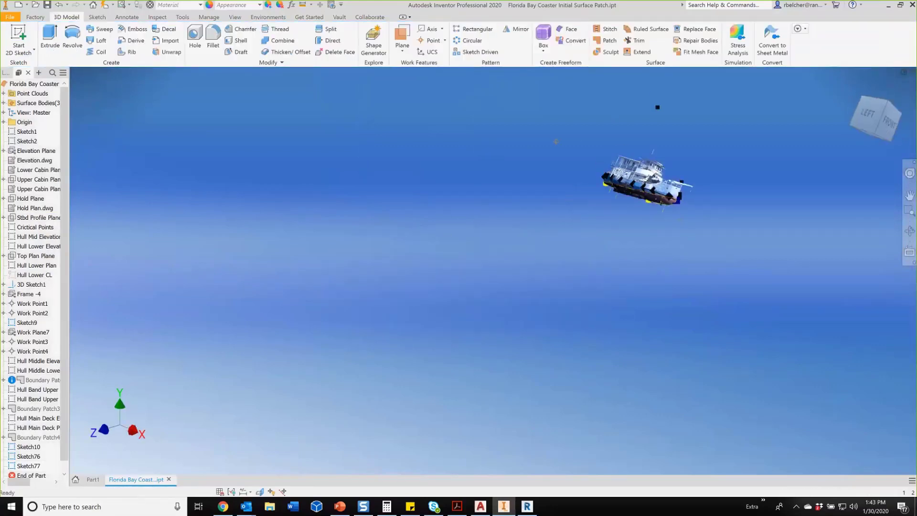
- Start a 3D sketch and create a 3D intersection curve from the elevation spline and the plan spline of the hull band
shift+middle_drag(696, 211, 687, 224)
scroll(651, 205, up, 8)
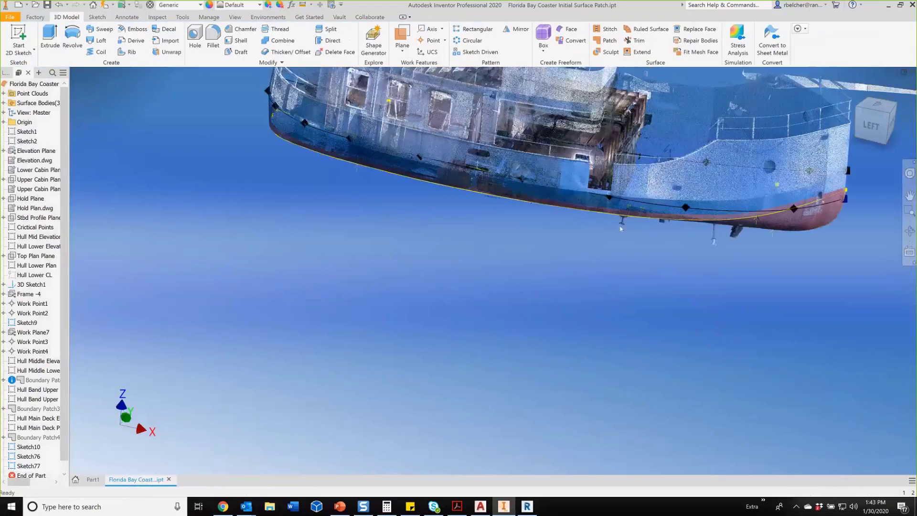
middle_drag(611, 240, 561, 288)
scroll(562, 288, down, 3)
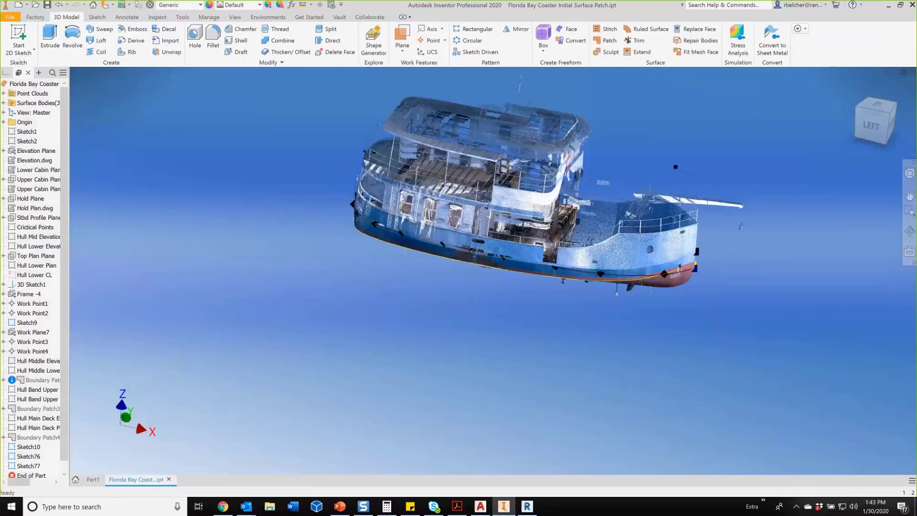
click(14, 52)
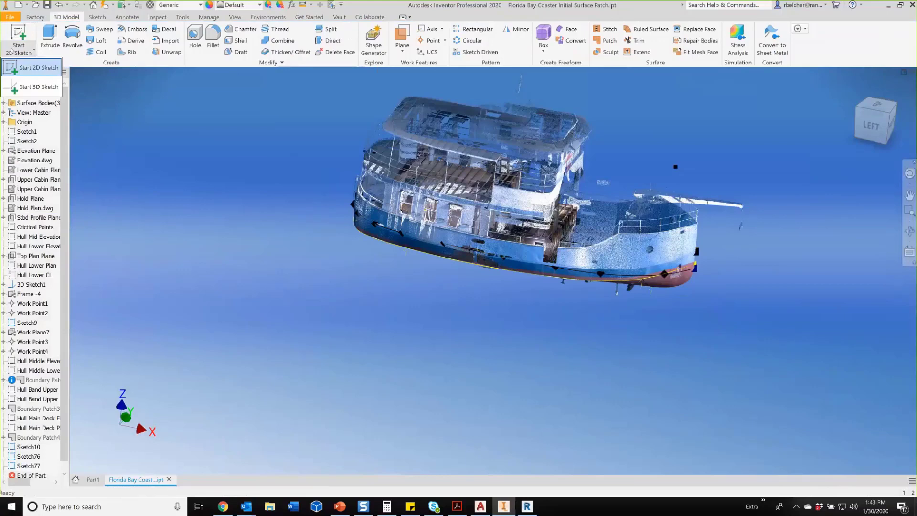
click(37, 89)
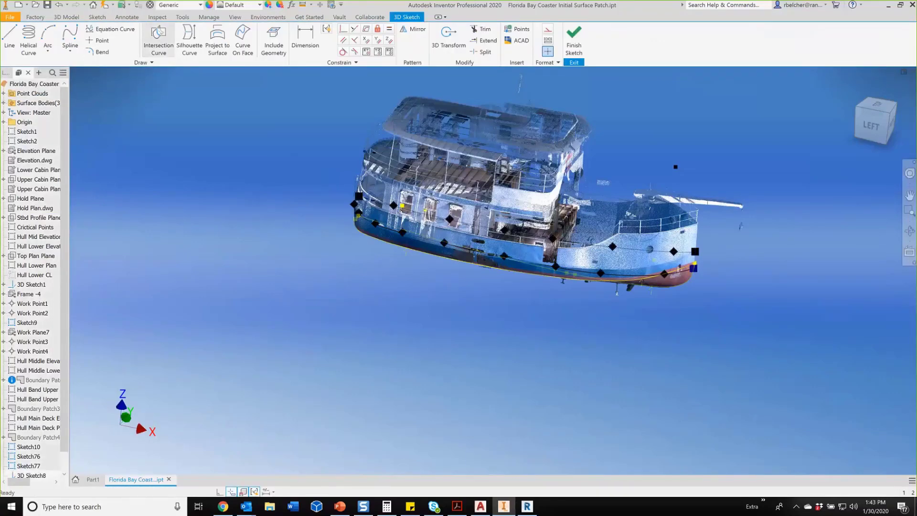
click(159, 37)
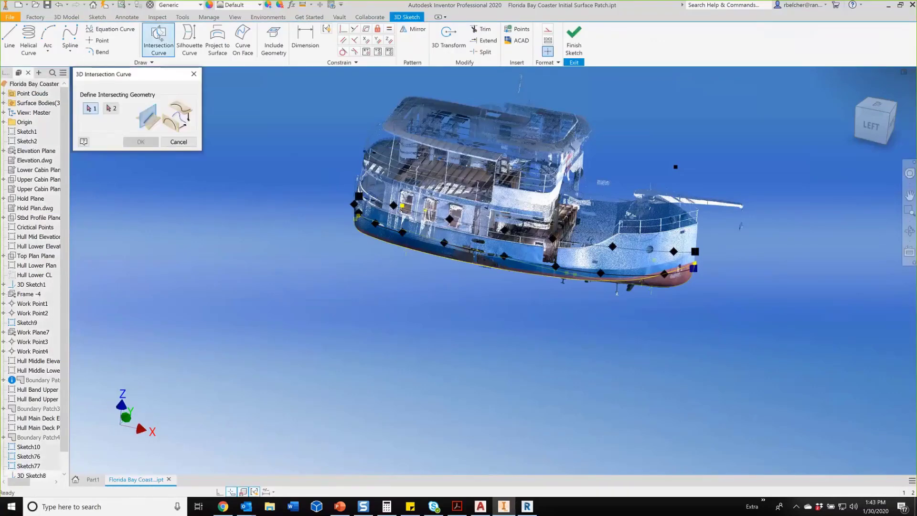
scroll(621, 344, up, 3)
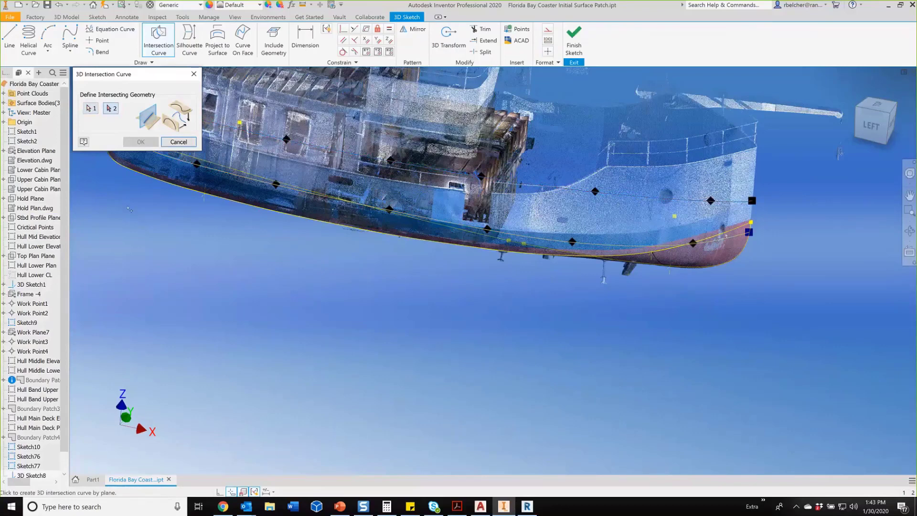
click(140, 142)
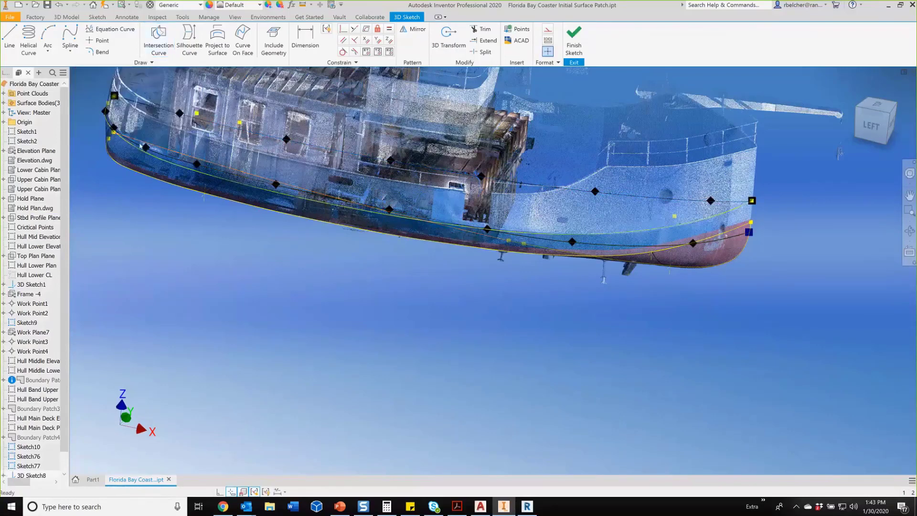
- Hide the source sketches Sketch76 and Sketch77, and set the view square to the boat's LEFT side
scroll(168, 283, up, 3)
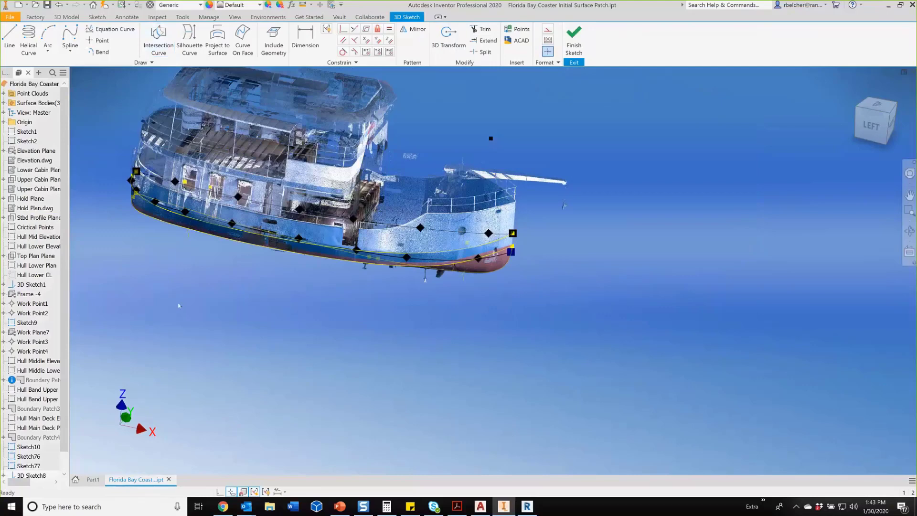
shift+middle_drag(192, 292, 242, 272)
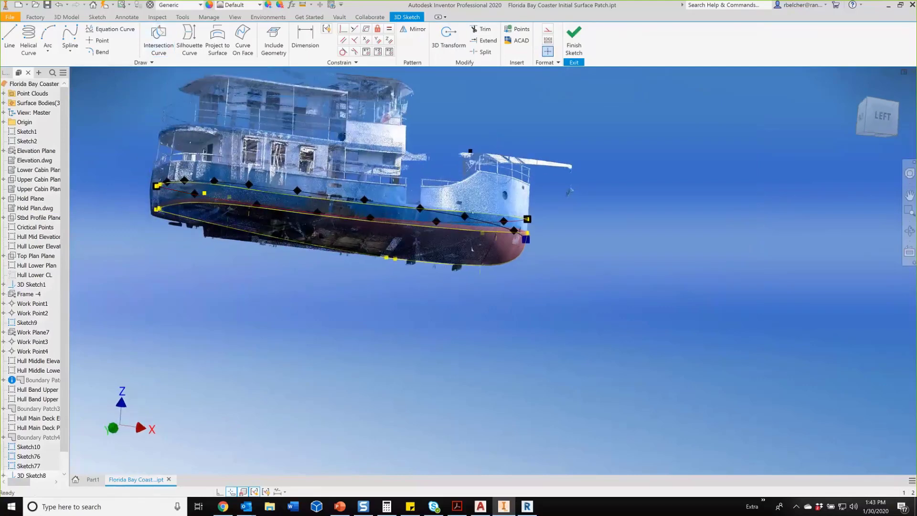
mouse_move(236, 200)
shift+middle_down()
mouse_move(229, 220)
mouse_move(213, 222)
shift+middle_up()
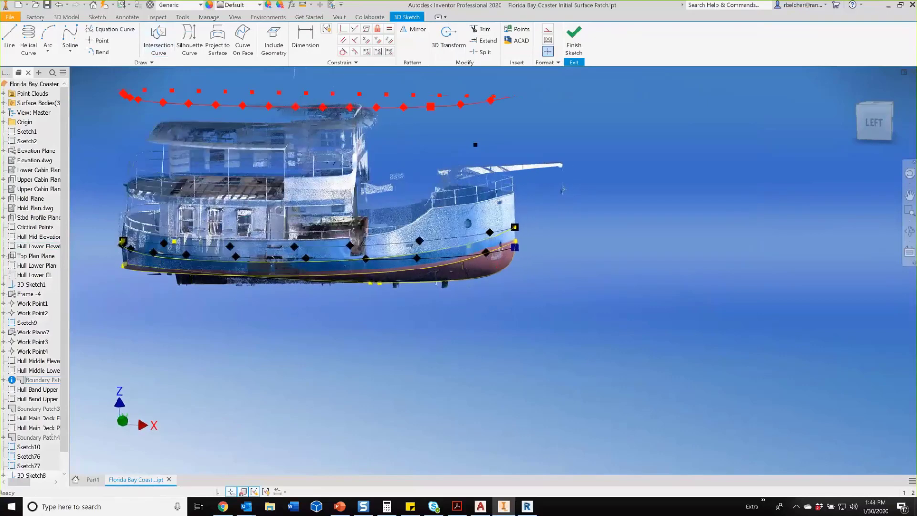
scroll(33, 438, down, 1)
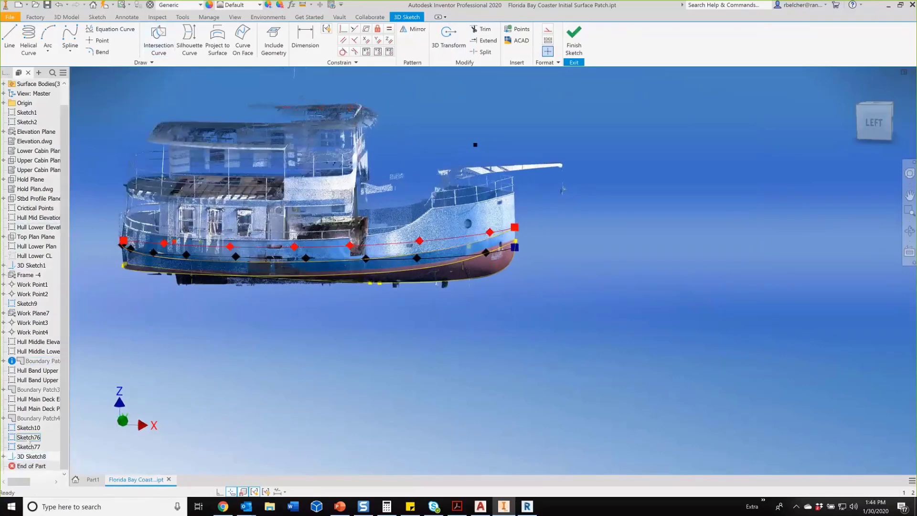
shift+click(30, 446)
right_click(30, 446)
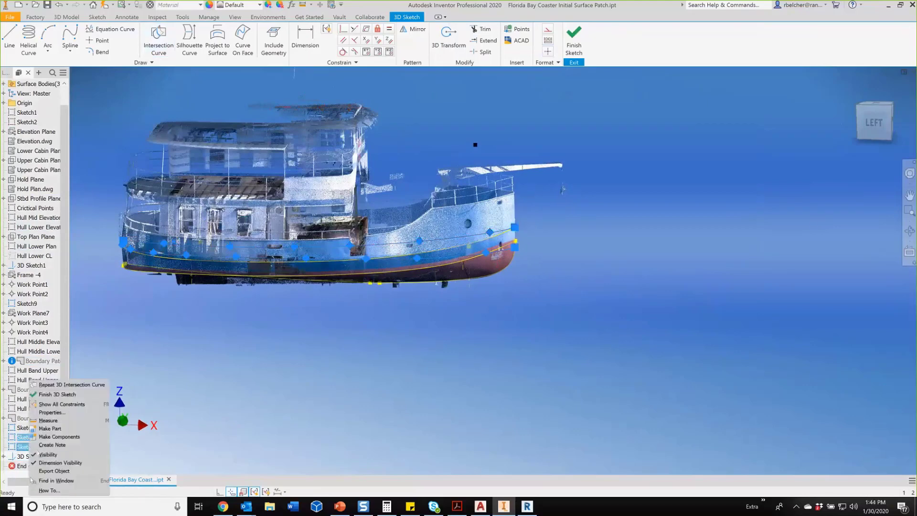
click(48, 454)
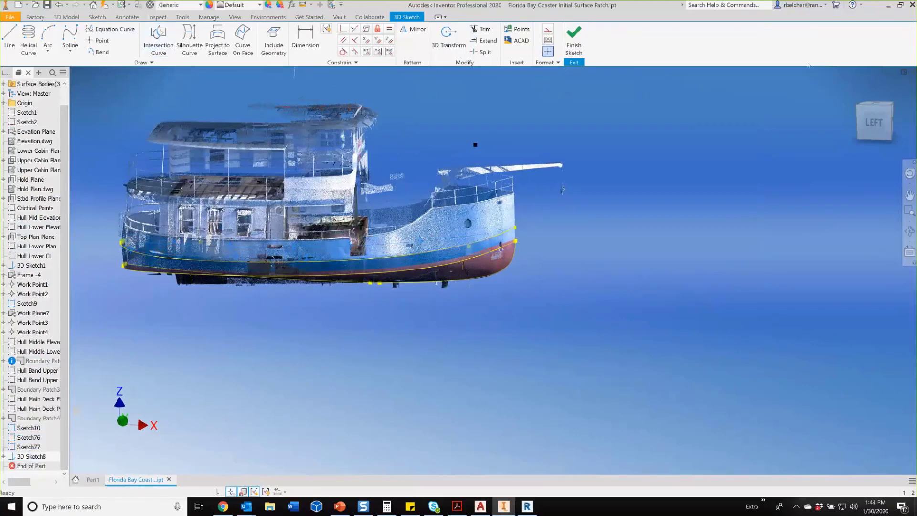
click(874, 123)
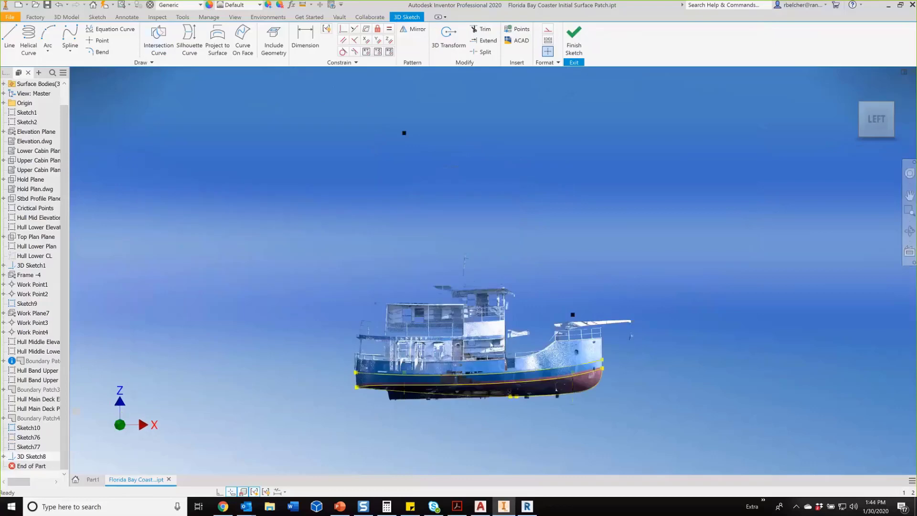
- Examine the 3D hull curves against the point cloud from the side and at oblique angles, and finish the 3D sketch
scroll(447, 410, up, 3)
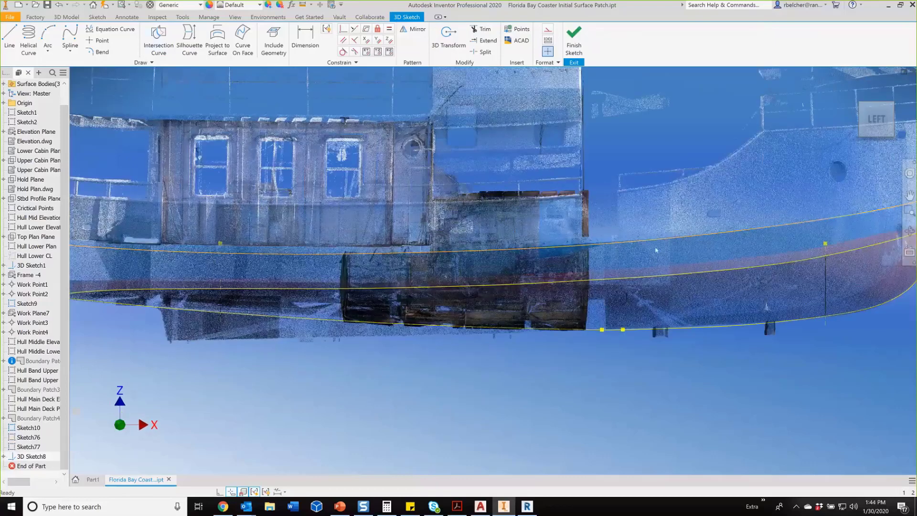
scroll(785, 223, down, 3)
mouse_move(681, 320)
shift+middle_down()
mouse_move(572, 337)
mouse_move(536, 324)
mouse_move(686, 313)
shift+middle_up()
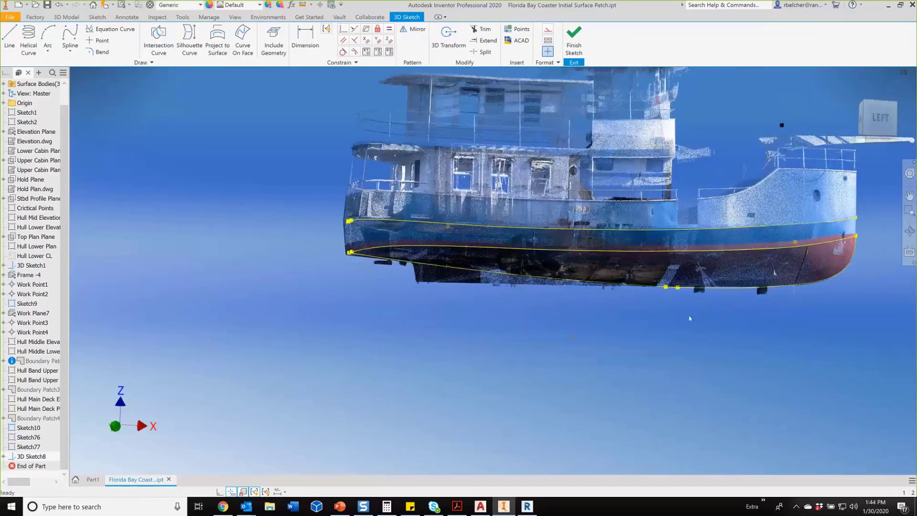
scroll(638, 307, up, 3)
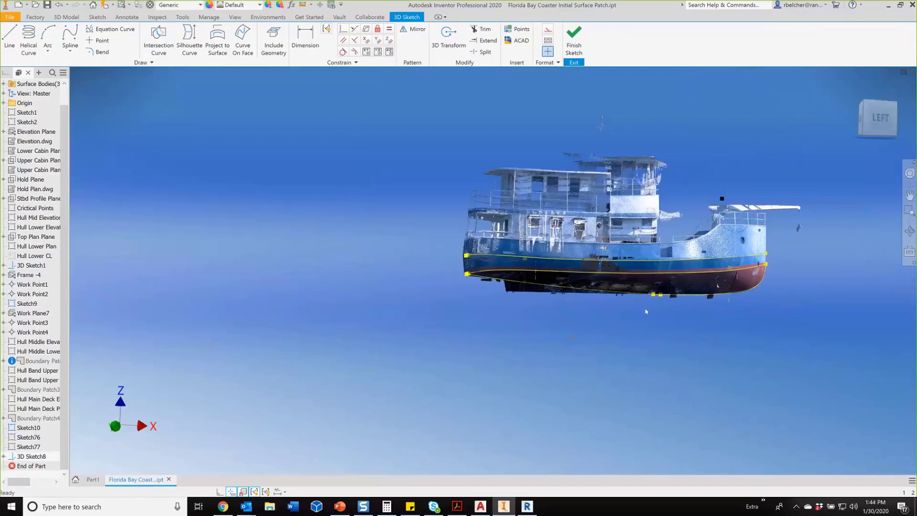
shift+middle_drag(647, 313, 616, 344)
click(857, 134)
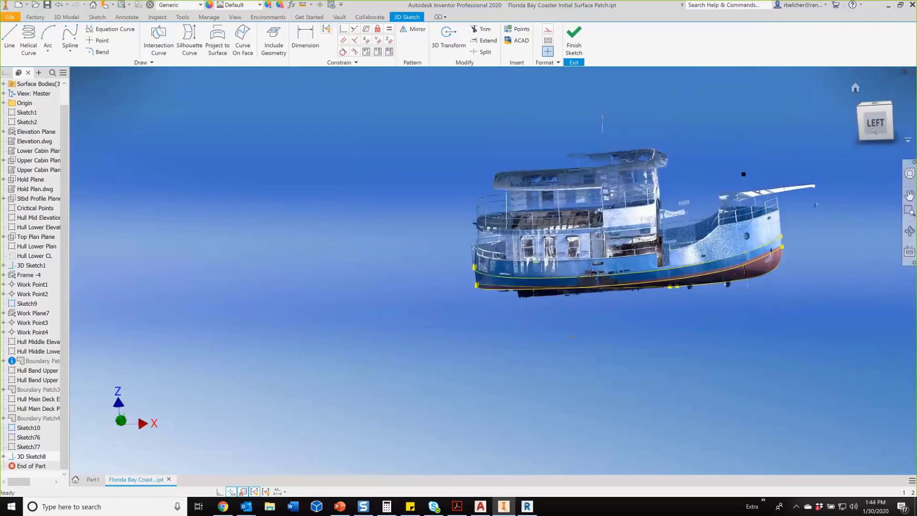
scroll(394, 431, down, 3)
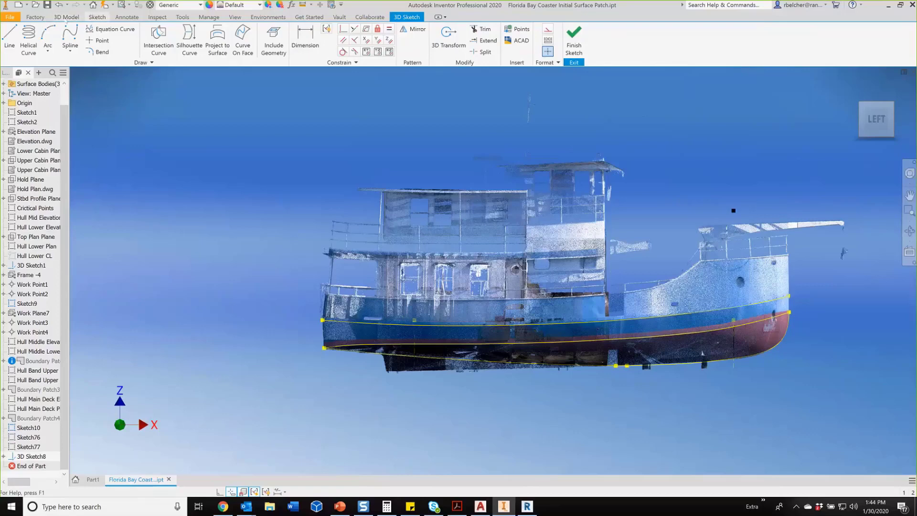
click(209, 17)
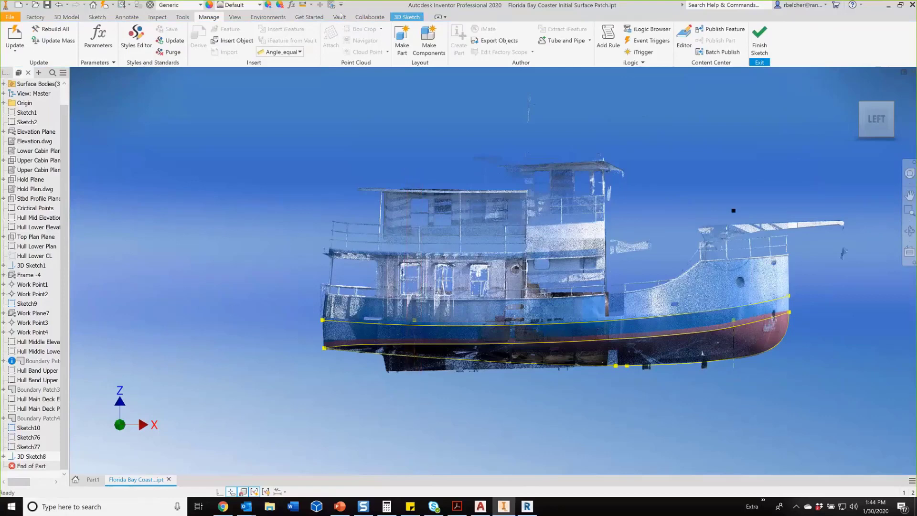
middle_drag(452, 353, 428, 352)
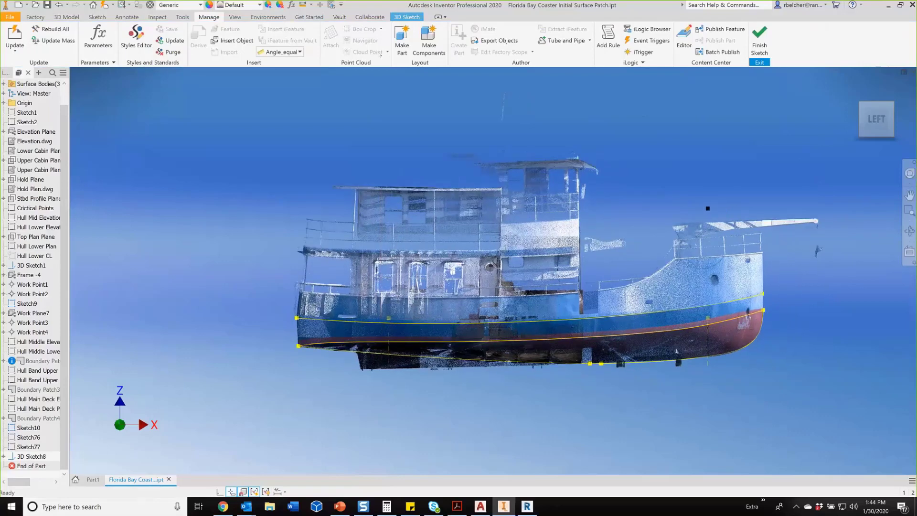
scroll(375, 177, down, 3)
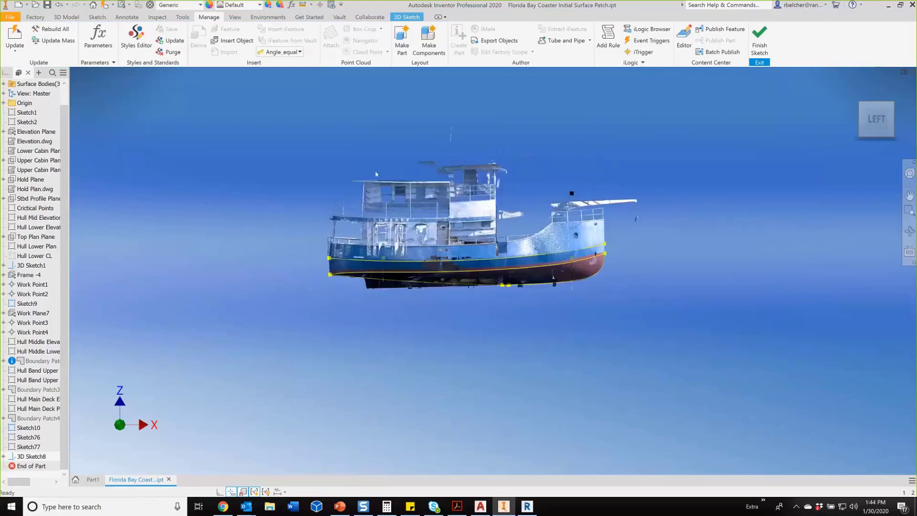
shift+middle_drag(421, 166, 376, 190)
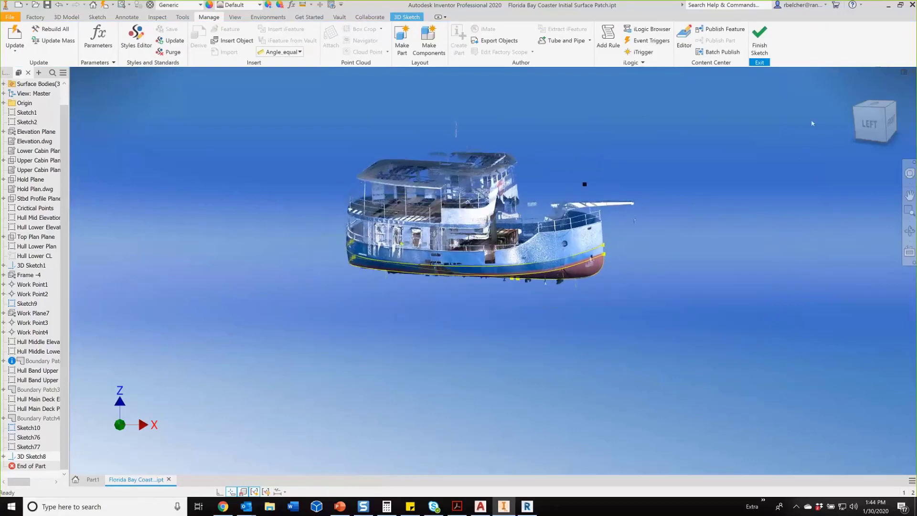
click(869, 125)
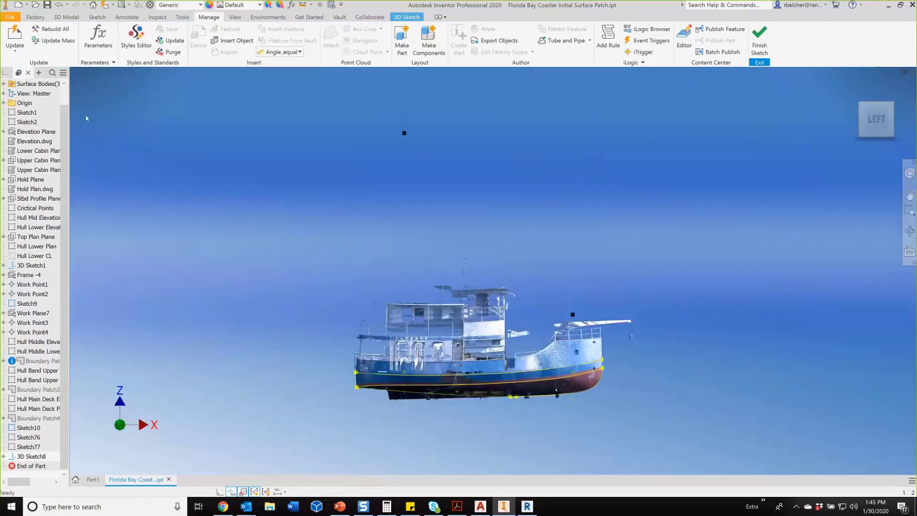
click(760, 37)
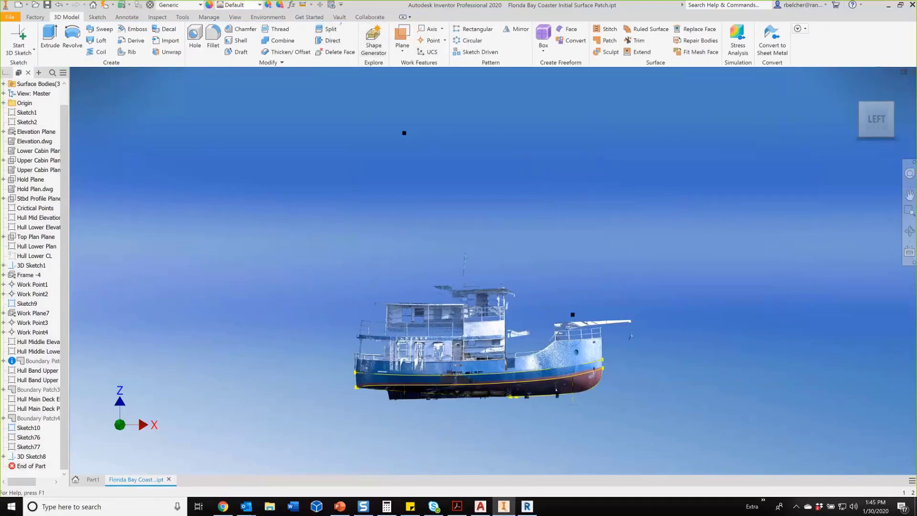
- Start a box crop of the point cloud with a narrow, full-height window through the aft cabin and hull in the side view
click(235, 17)
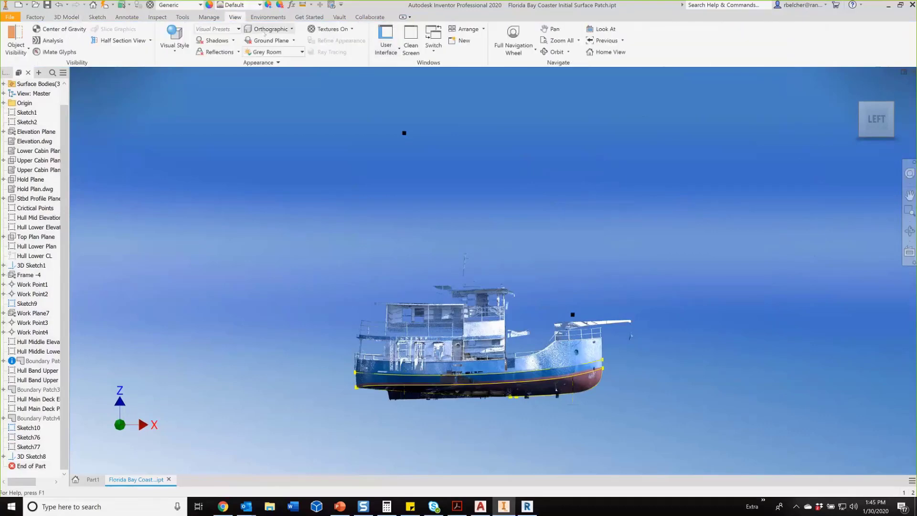
click(209, 17)
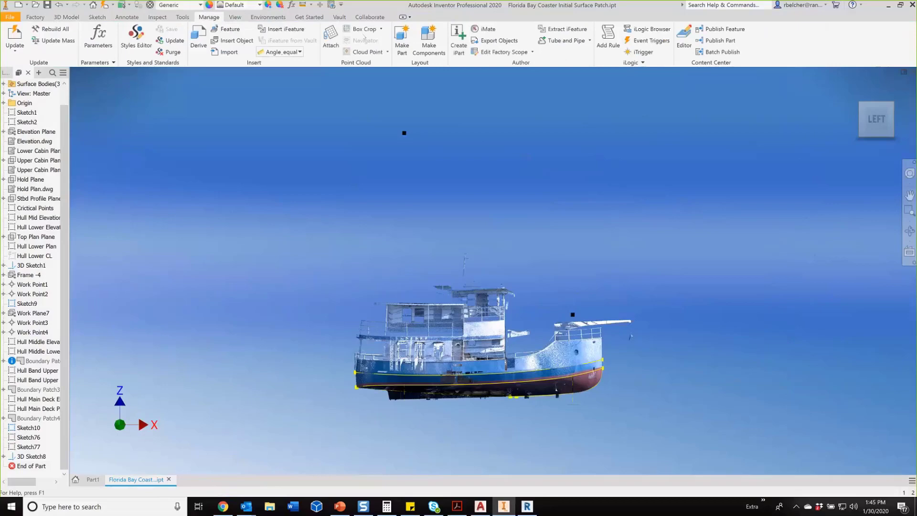
scroll(405, 133, up, 2)
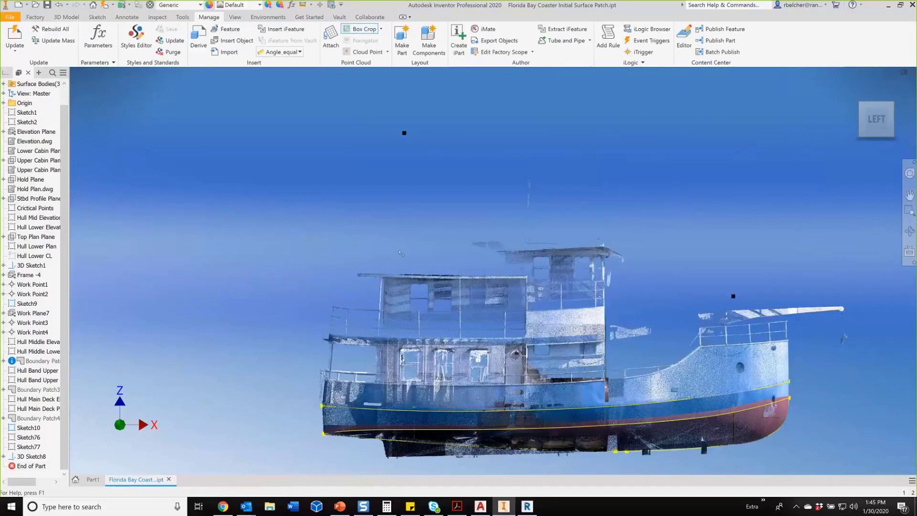
scroll(404, 143, down, 3)
click(399, 249)
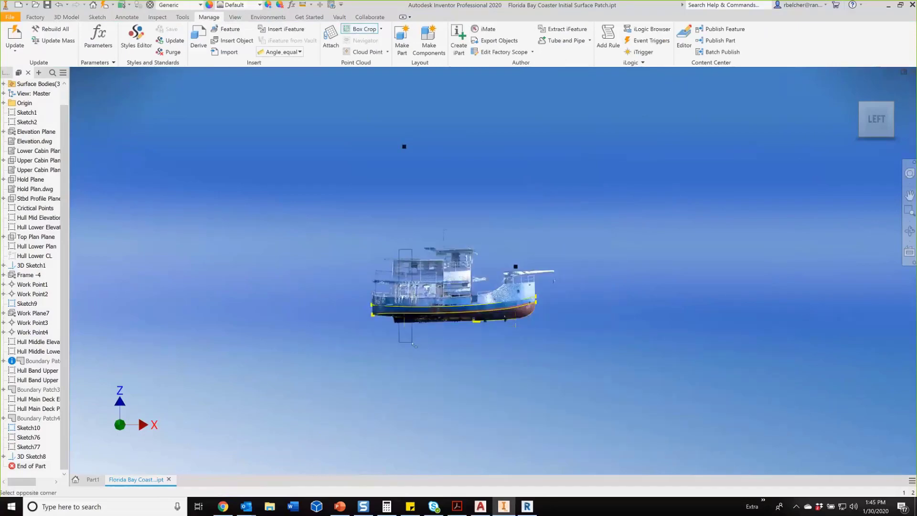
click(412, 342)
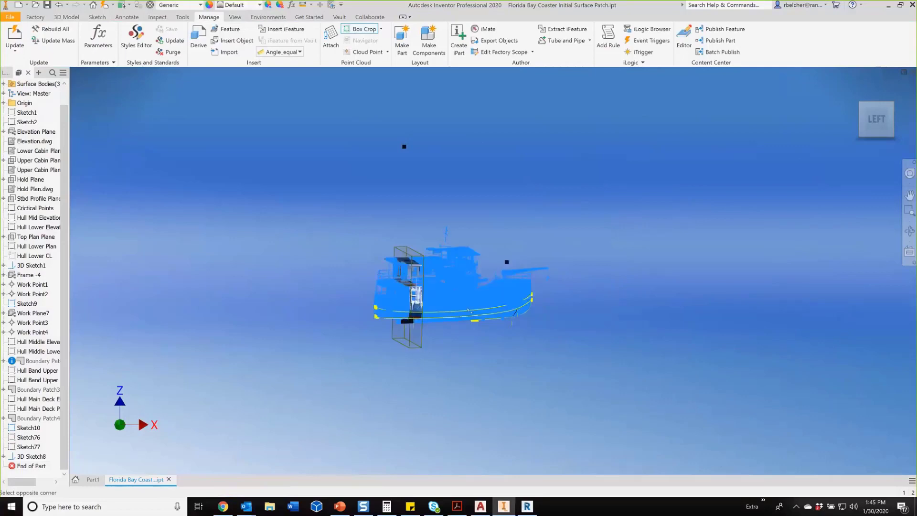
- Narrow the crop box from both sides to a transverse slice about 2.5 in thick, and apply the point cloud crop
click(878, 121)
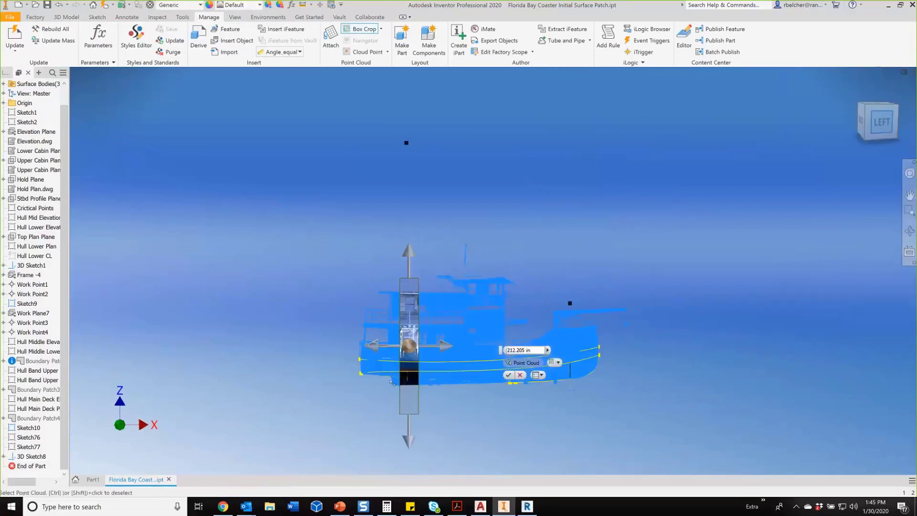
scroll(399, 361, up, 4)
middle_drag(408, 360, 385, 307)
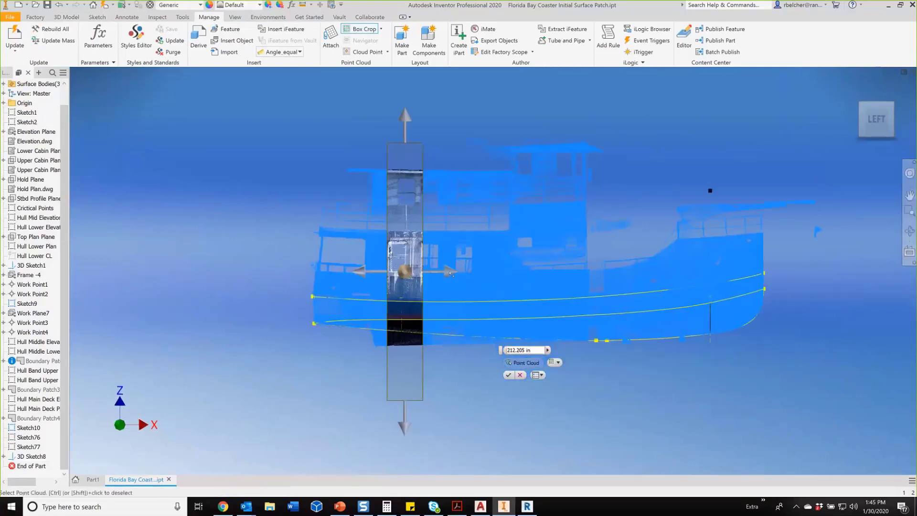
drag(450, 274, 431, 277)
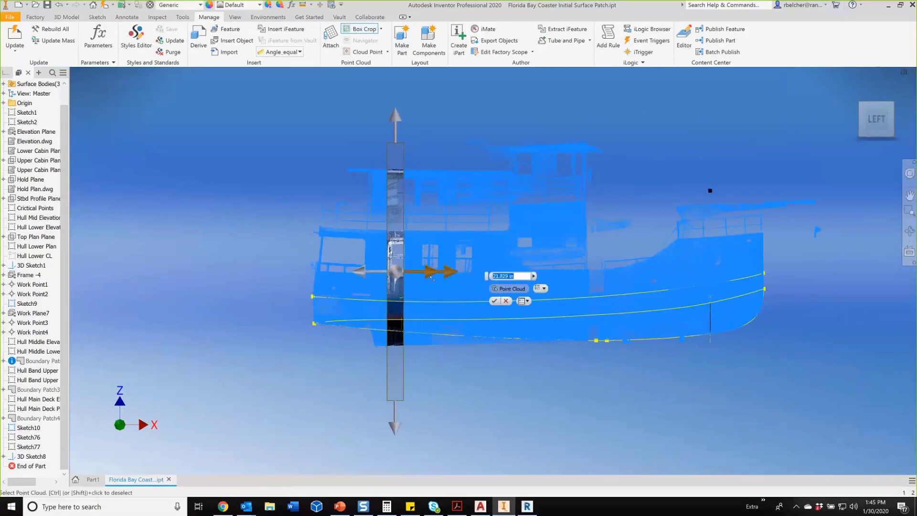
drag(361, 271, 374, 280)
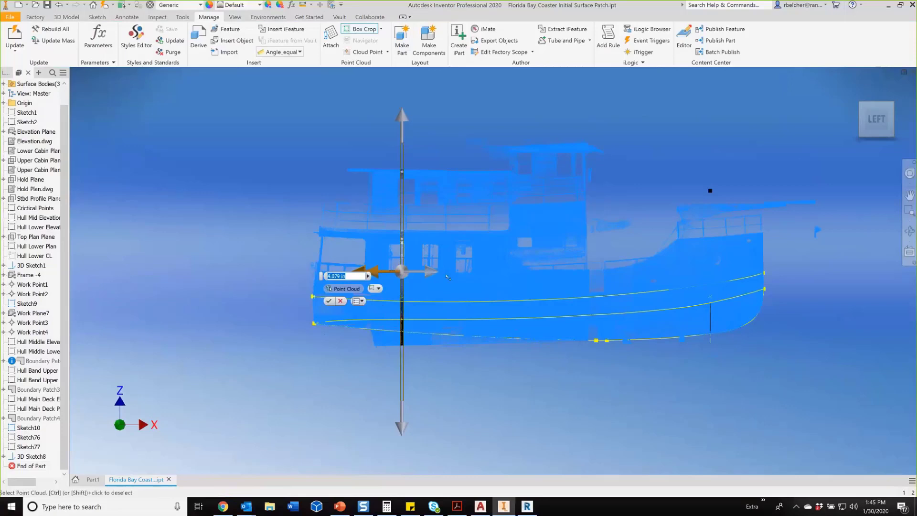
drag(432, 272, 429, 272)
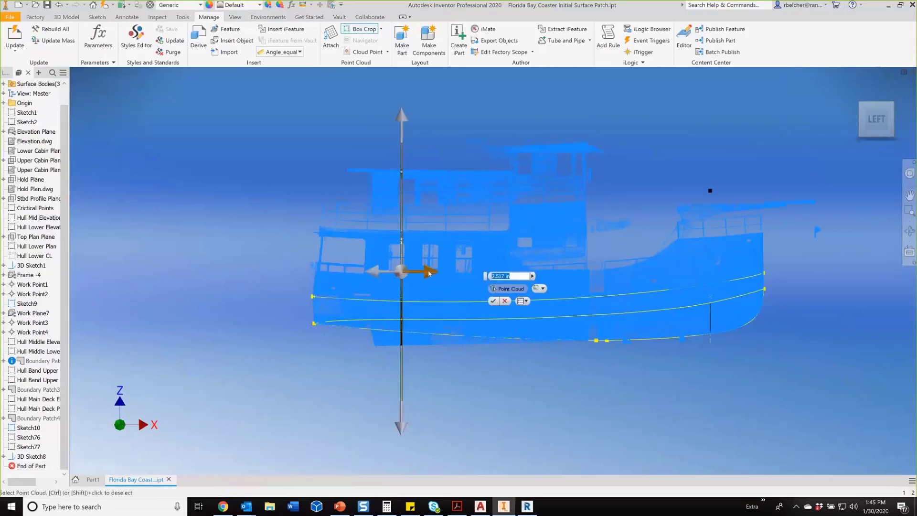
click(493, 301)
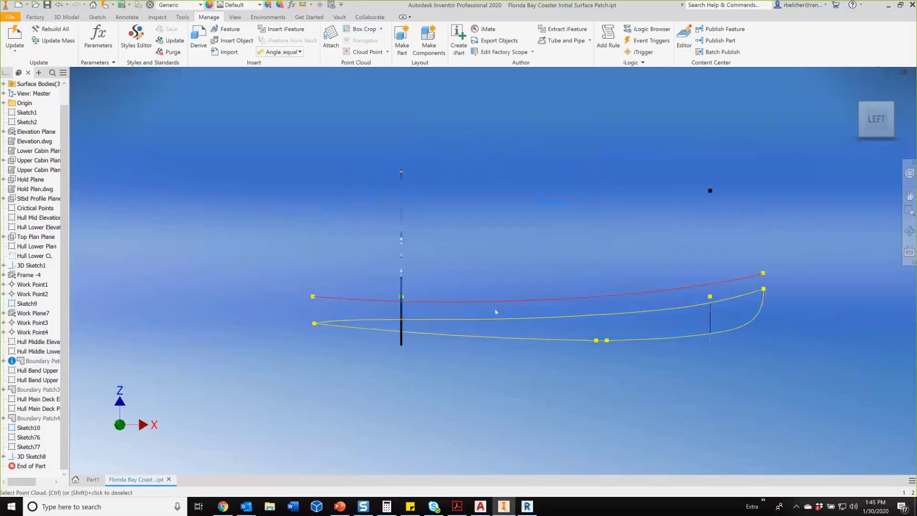
- Examine the point cloud's hull cross-section against the hull curves and frame arc in oblique and front views
shift+drag(531, 206, 496, 232)
shift+middle_drag(497, 231, 466, 252)
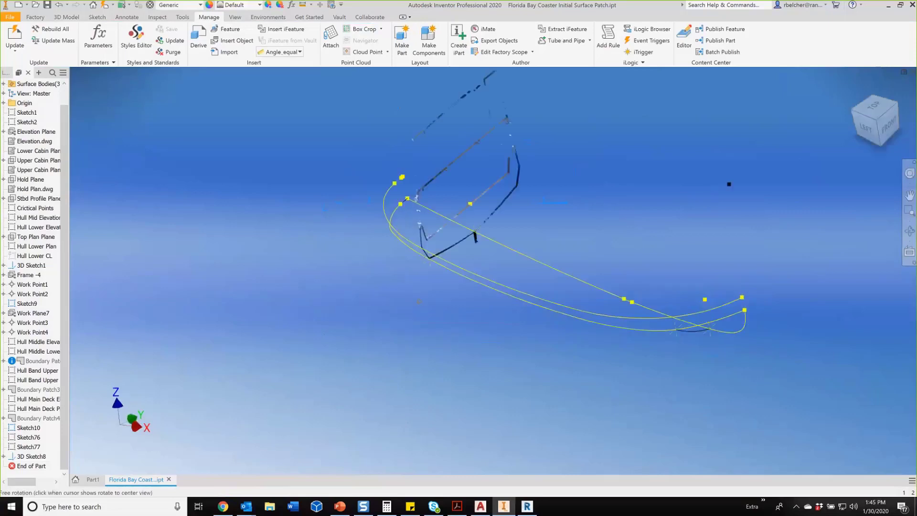
scroll(466, 244, up, 5)
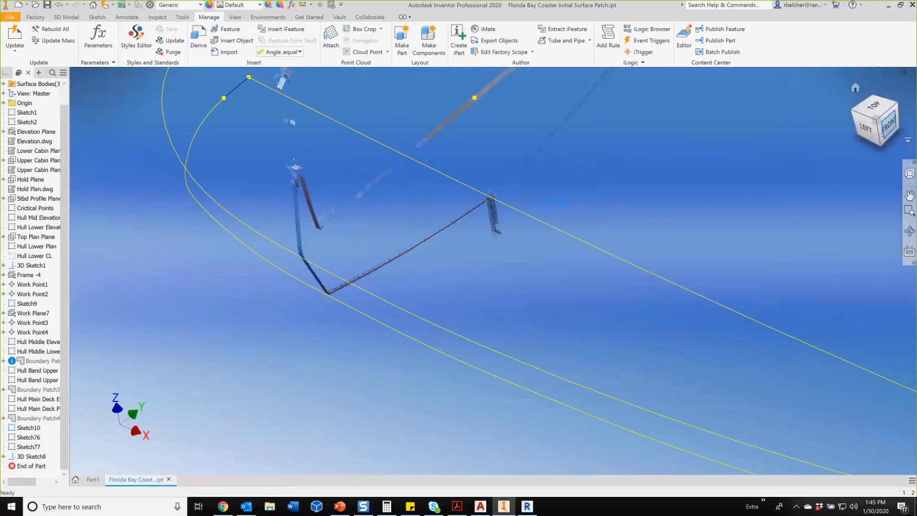
click(889, 123)
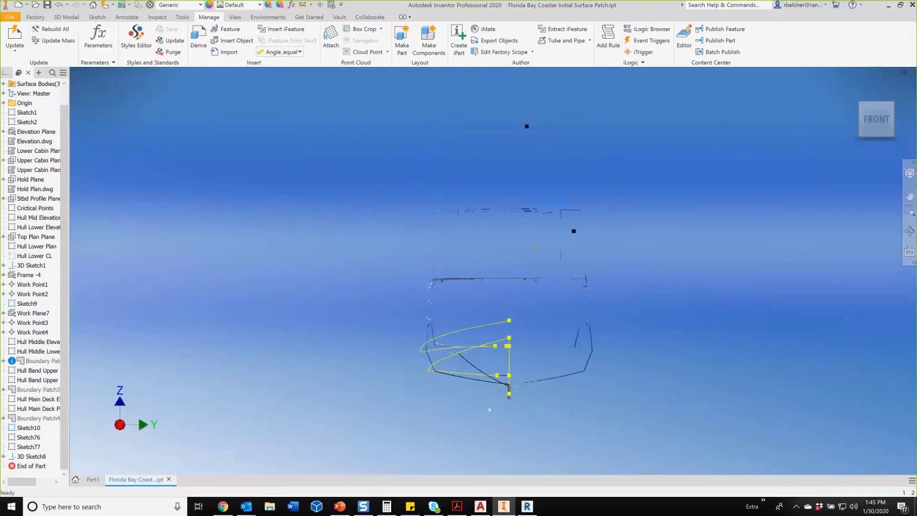
scroll(432, 344, down, 4)
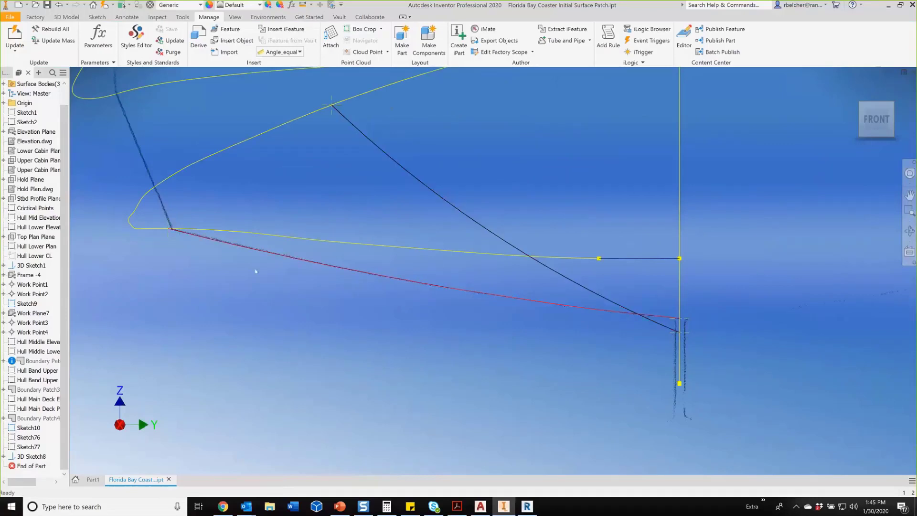
scroll(259, 261, up, 5)
shift+middle_drag(366, 153, 557, 241)
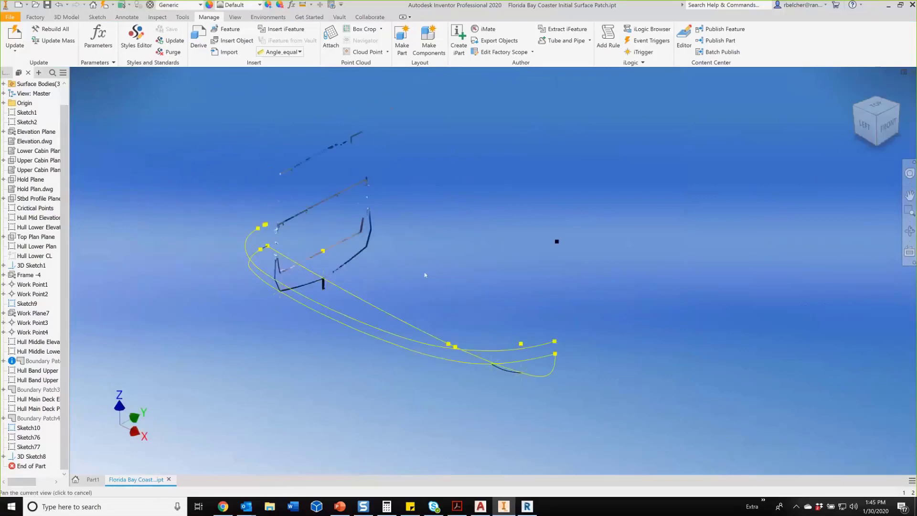
- Uncrop the Boat Clean:1 point cloud and turn off its visibility, leaving the hull curves in an oblique side view
drag(64, 128, 64, 109)
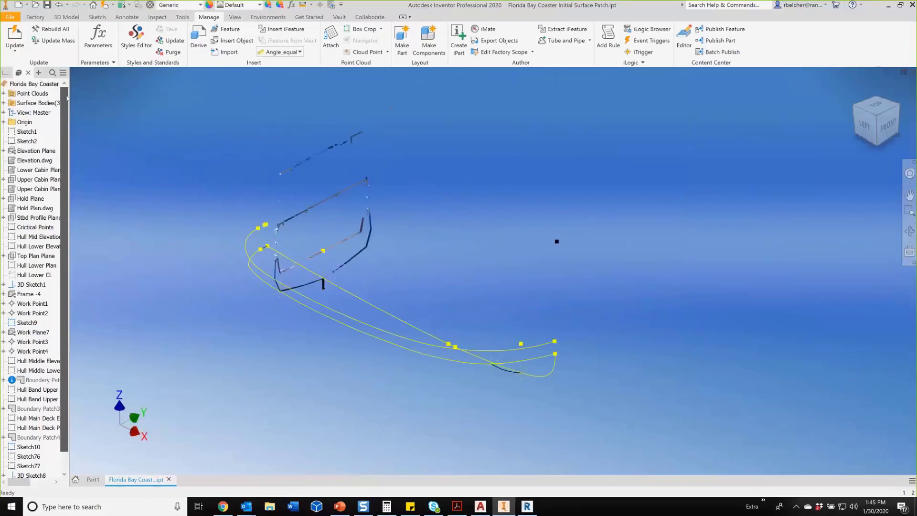
click(3, 93)
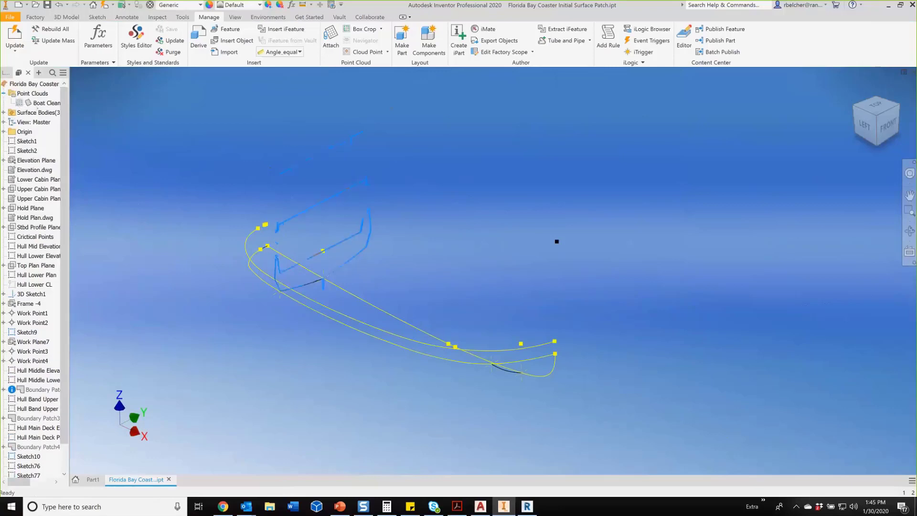
right_click(38, 103)
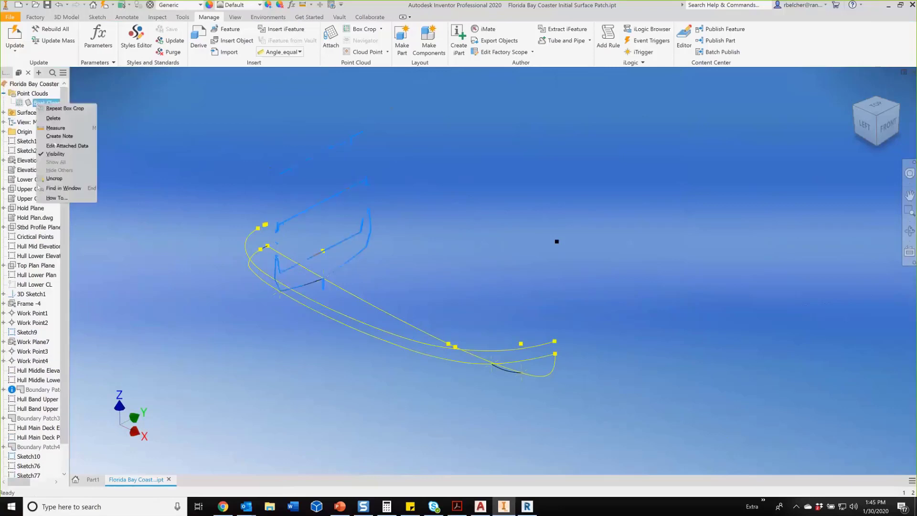
click(54, 178)
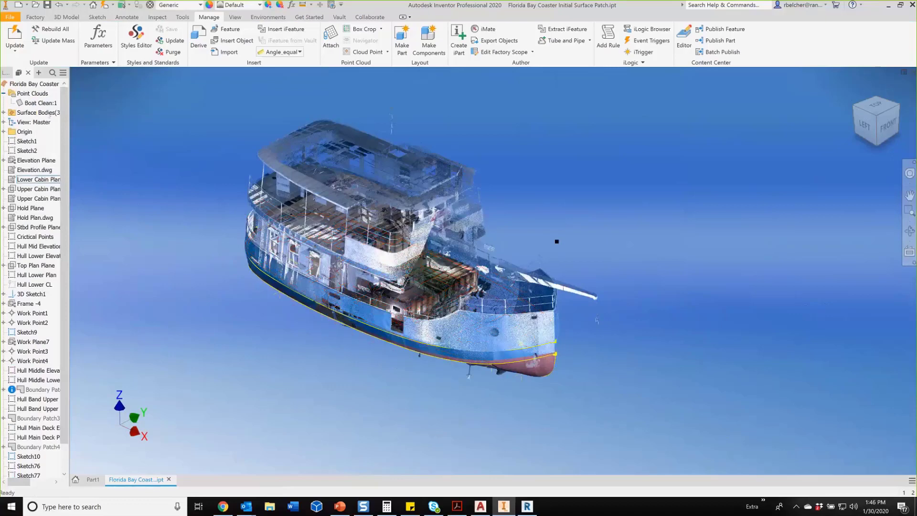
right_click(42, 104)
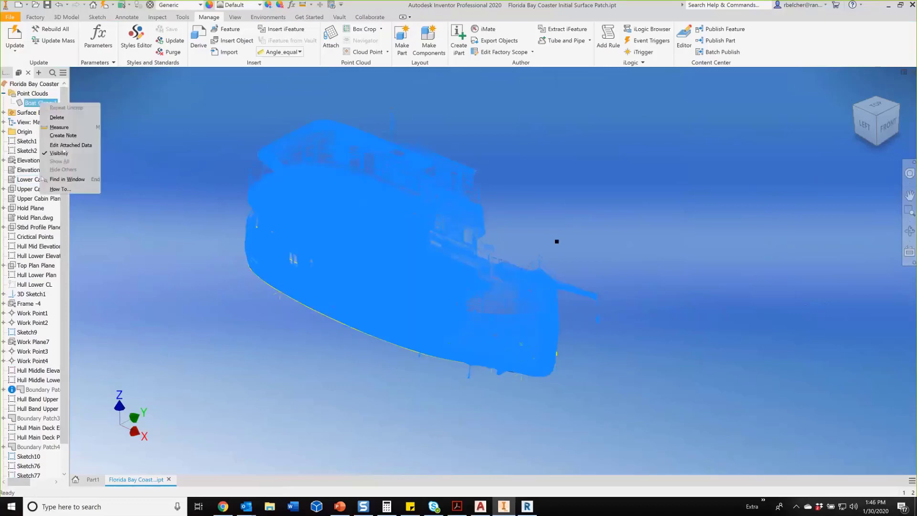
click(59, 153)
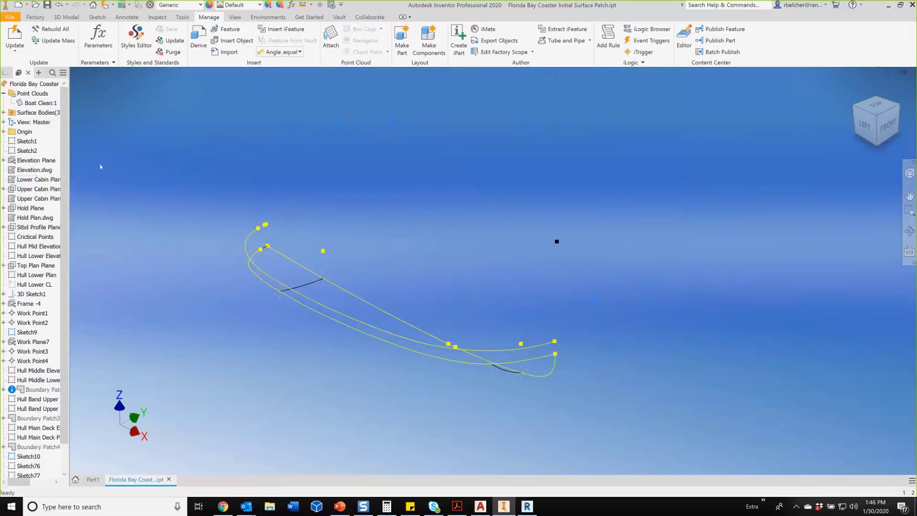
shift+middle_drag(143, 211, 170, 172)
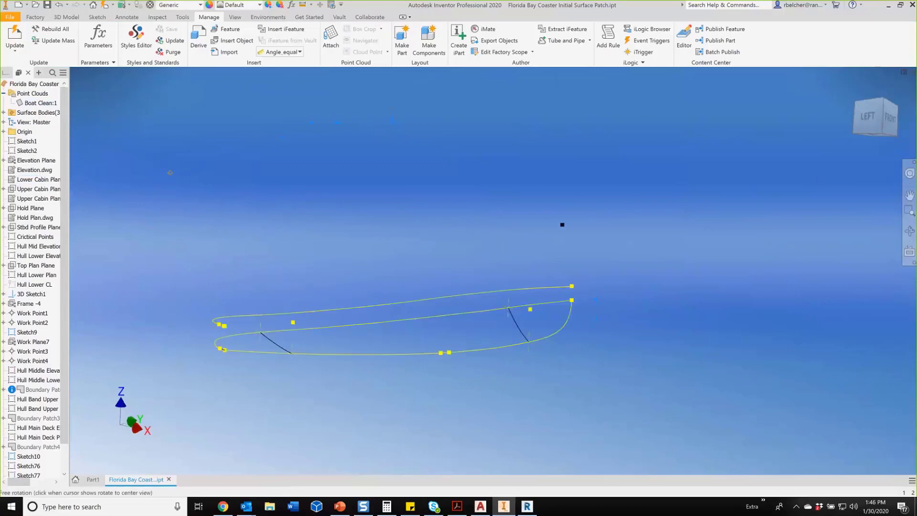
scroll(343, 337, up, 3)
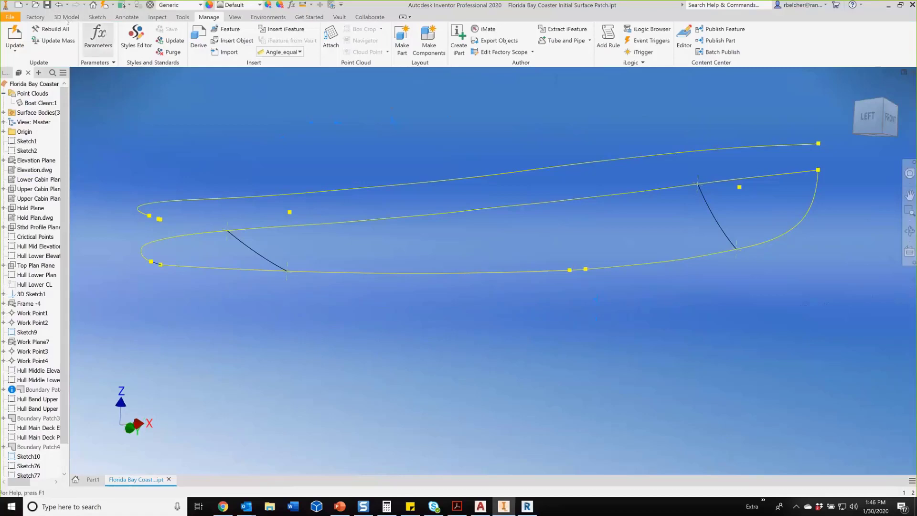
- Create a boundary patch from the closed lower hull loop in 3D Sketch1, using the fore and aft frame arcs as guide rails
click(66, 18)
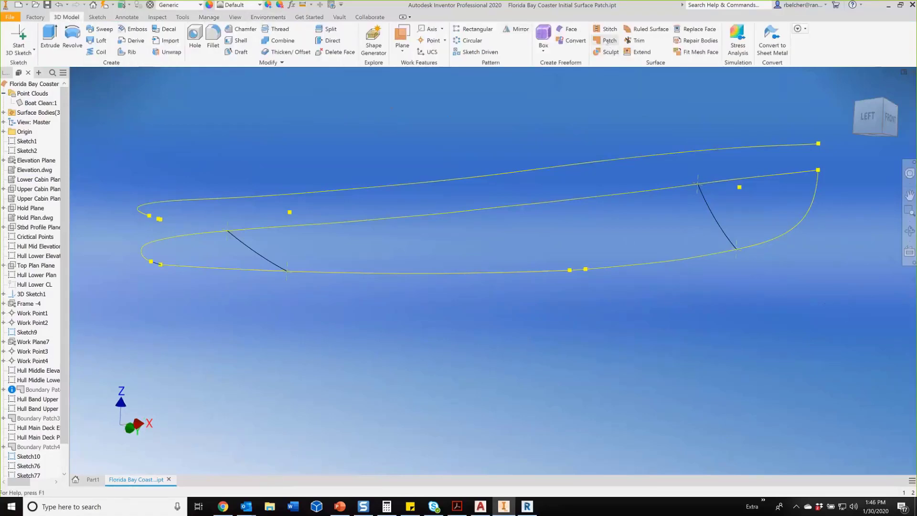
click(188, 242)
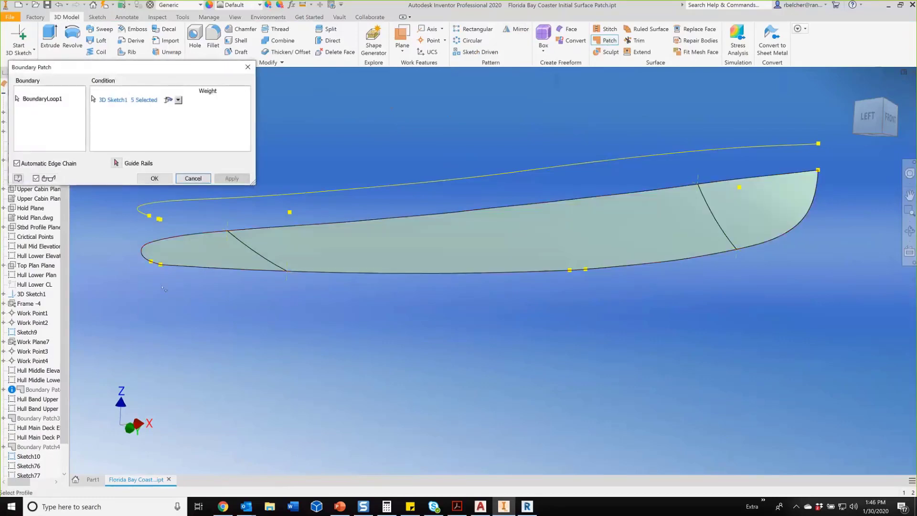
click(247, 252)
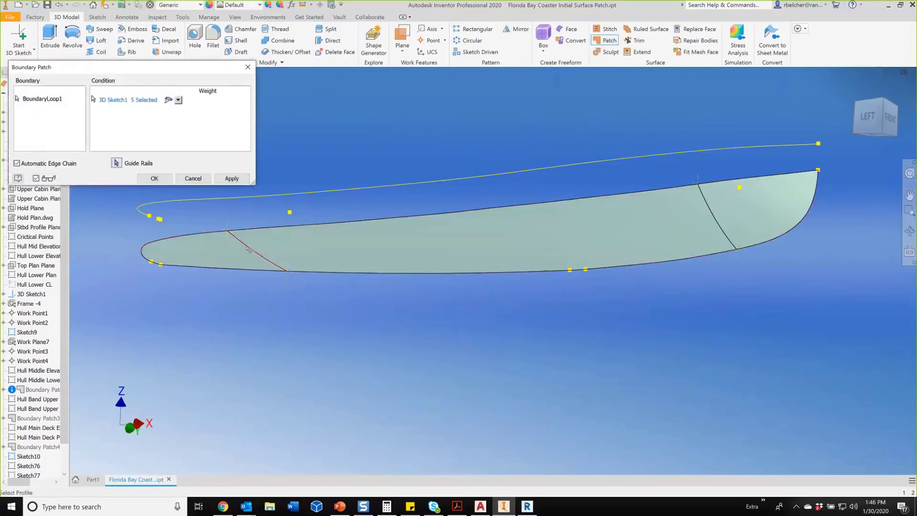
click(715, 224)
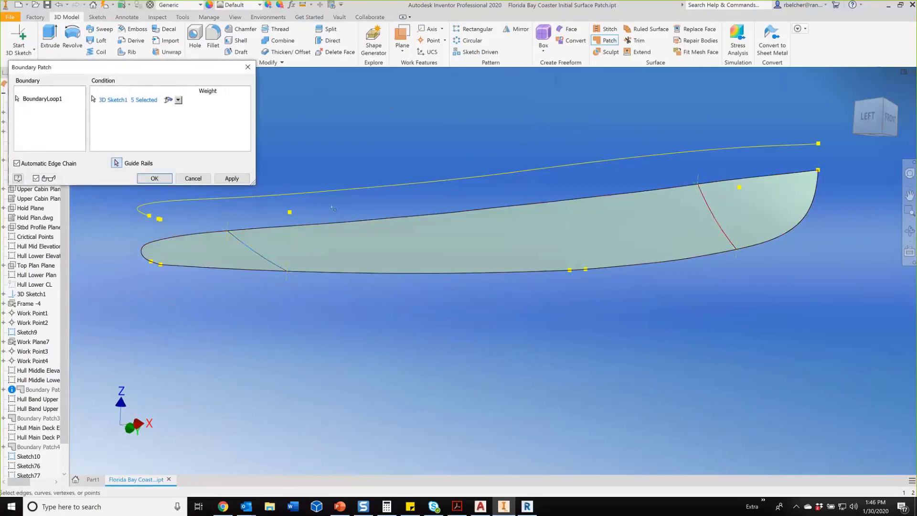
click(154, 178)
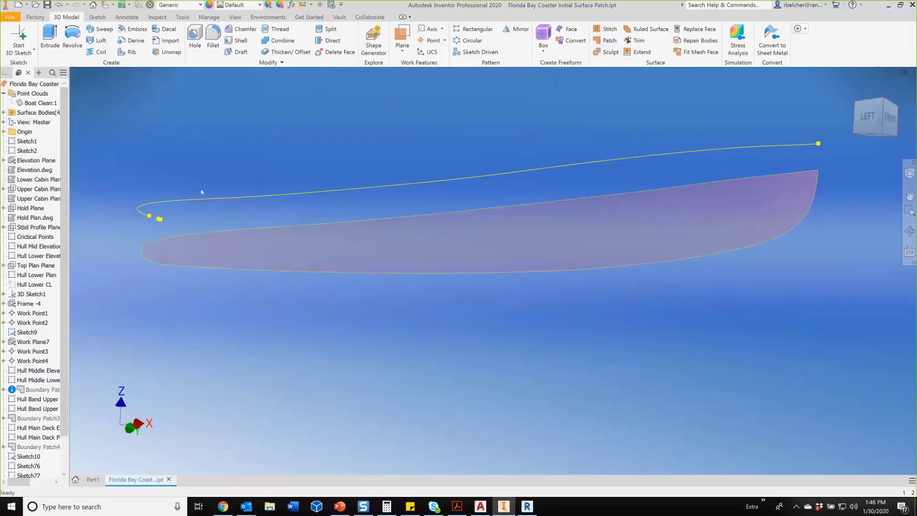
- Loft a surface from the hull patch's upper edge to the upper hull curve in 3D Sketch8
shift+middle_drag(200, 192, 229, 136)
shift+middle_drag(186, 160, 229, 171)
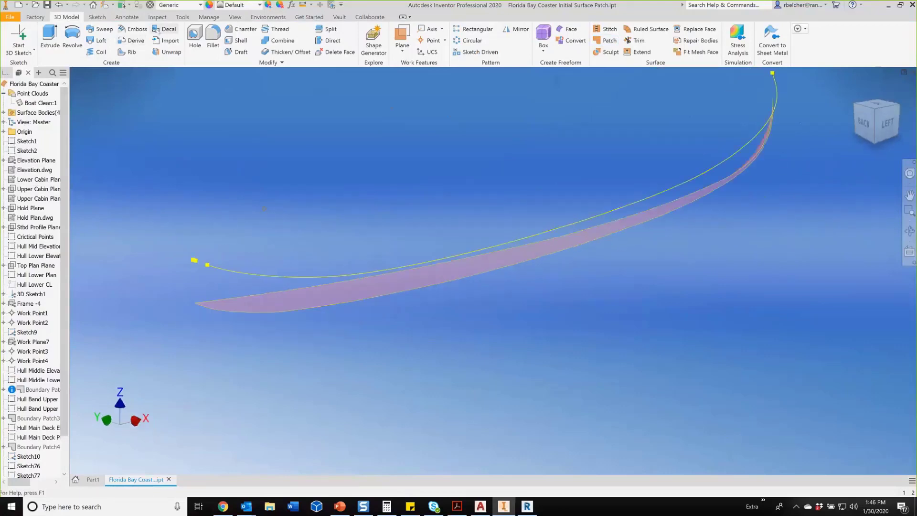
click(201, 312)
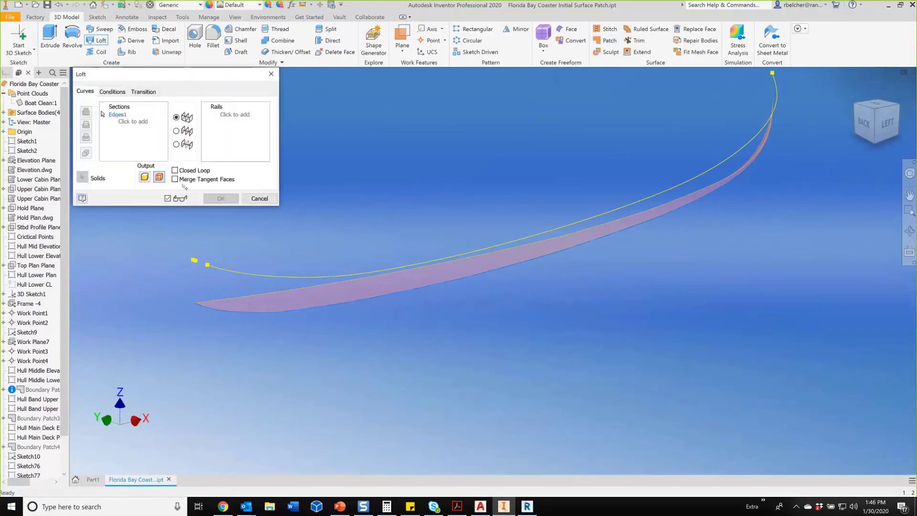
click(235, 273)
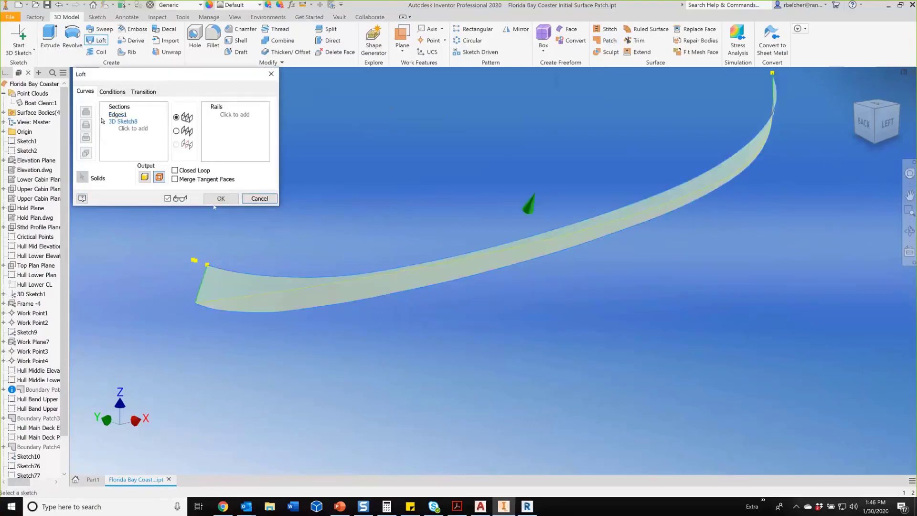
click(221, 199)
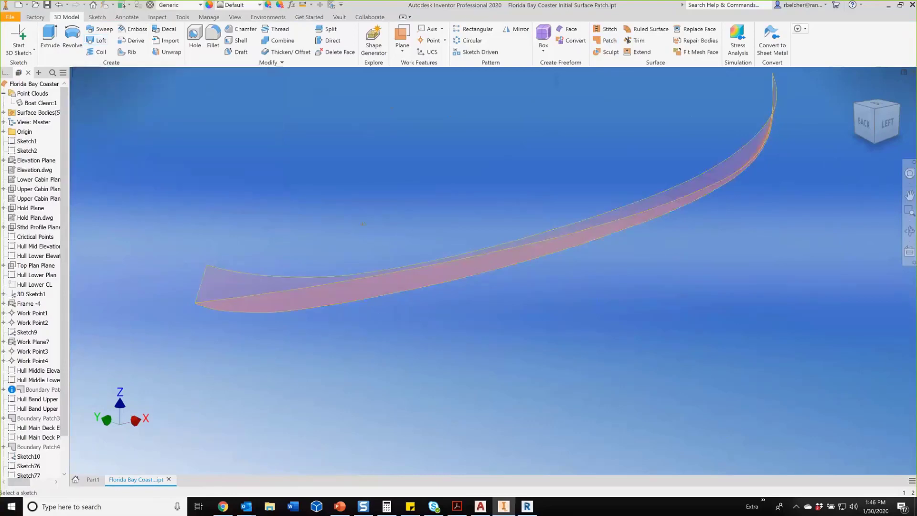
- Thicken the lower hull patch and the lofted upper band into solids, each by 1.5 in in the flipped direction
shift+middle_drag(347, 215, 181, 227)
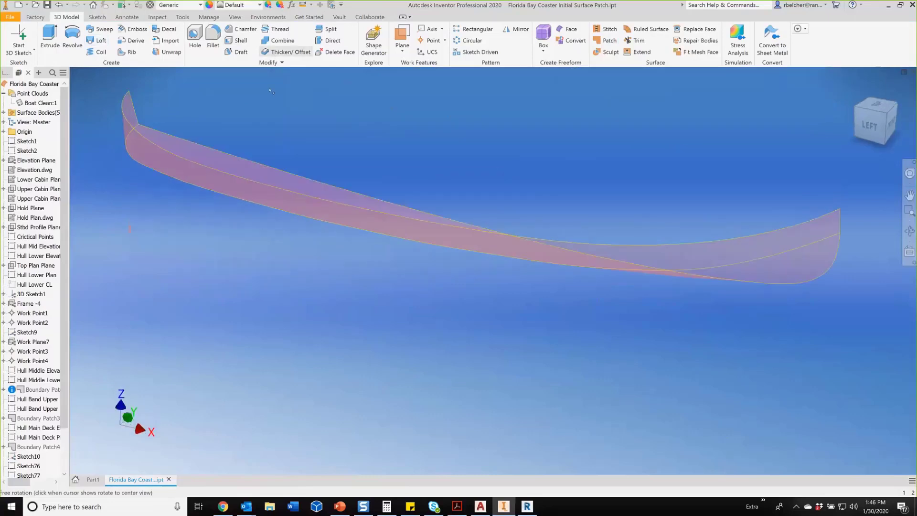
click(286, 52)
click(363, 220)
middle_drag(363, 220, 488, 244)
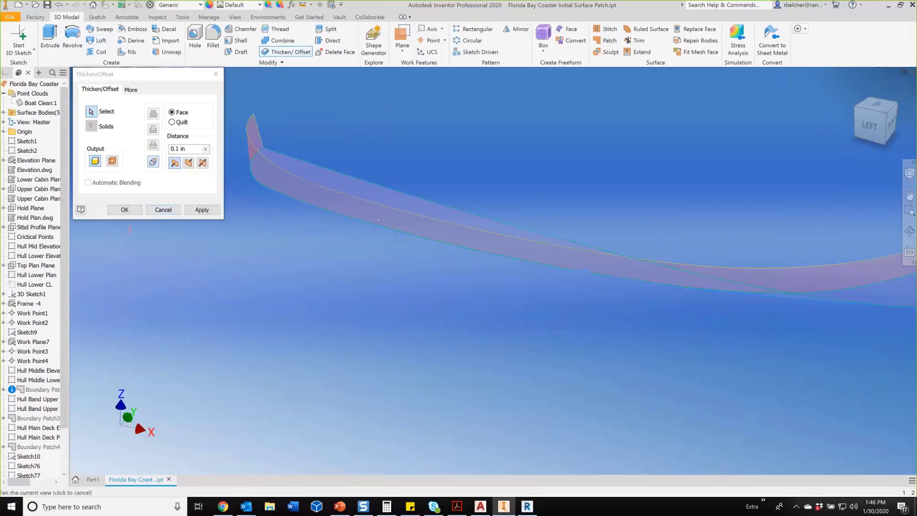
click(189, 164)
drag(188, 149, 147, 152)
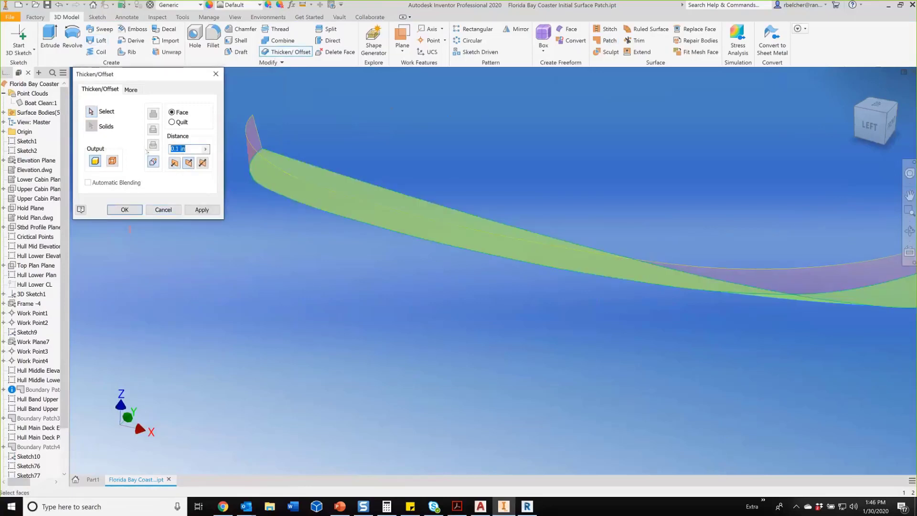
text(1.5)
click(206, 209)
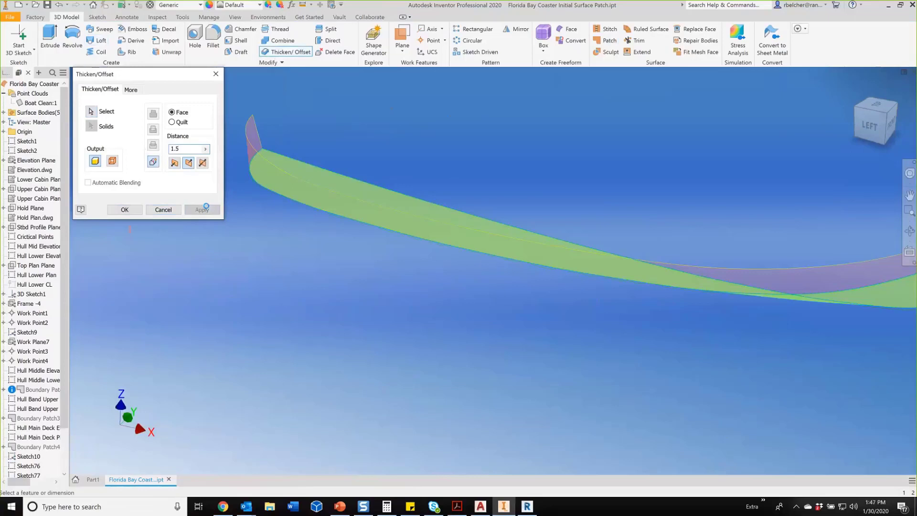
click(248, 125)
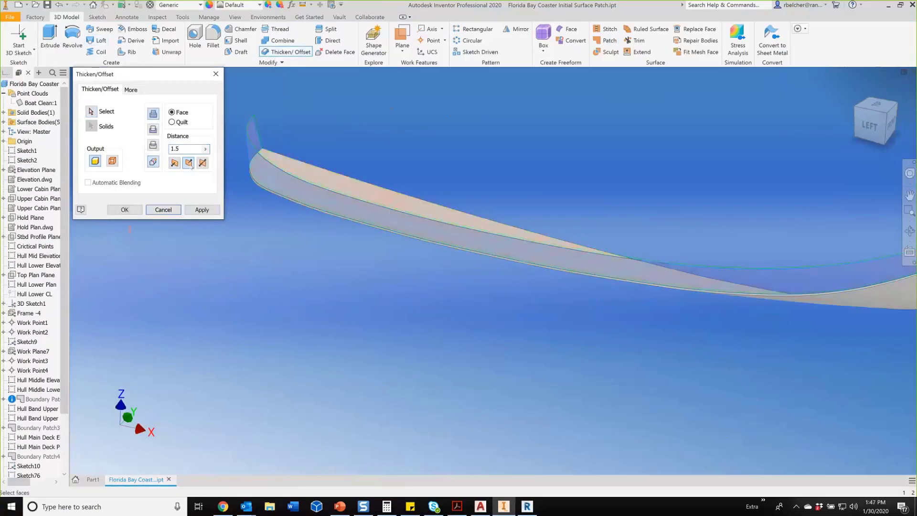
click(136, 212)
- Turn on the visibility of the Boat Clean:1 point cloud and compare it with the thickened hull from several sides
scroll(217, 268, down, 3)
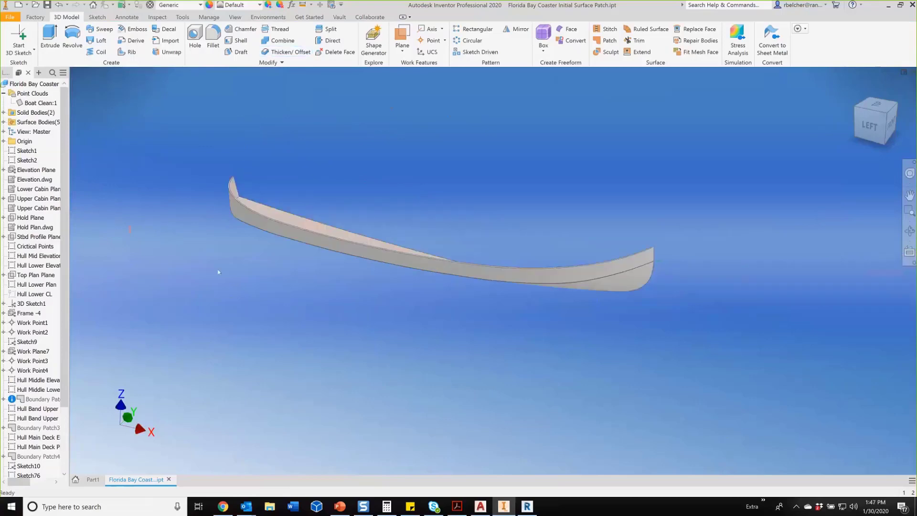
shift+middle_drag(282, 264, 254, 271)
right_click(41, 103)
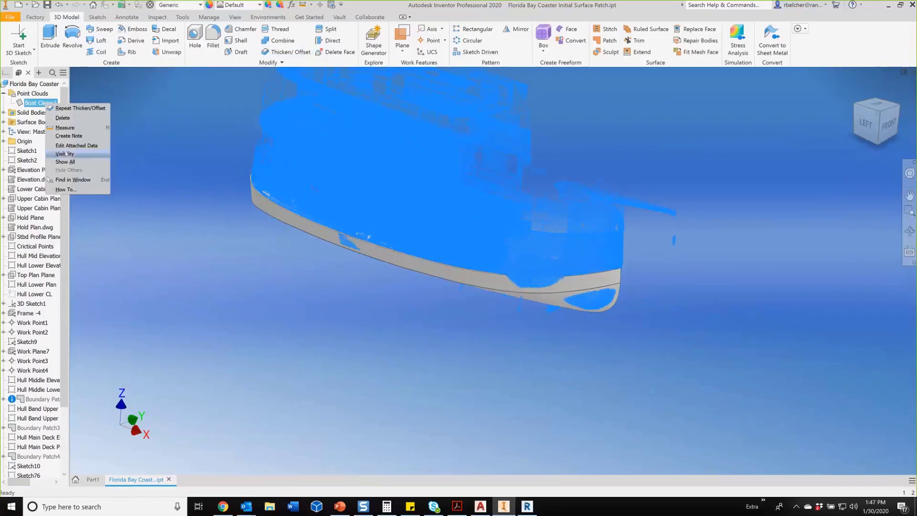
click(66, 154)
shift+middle_drag(215, 196, 363, 234)
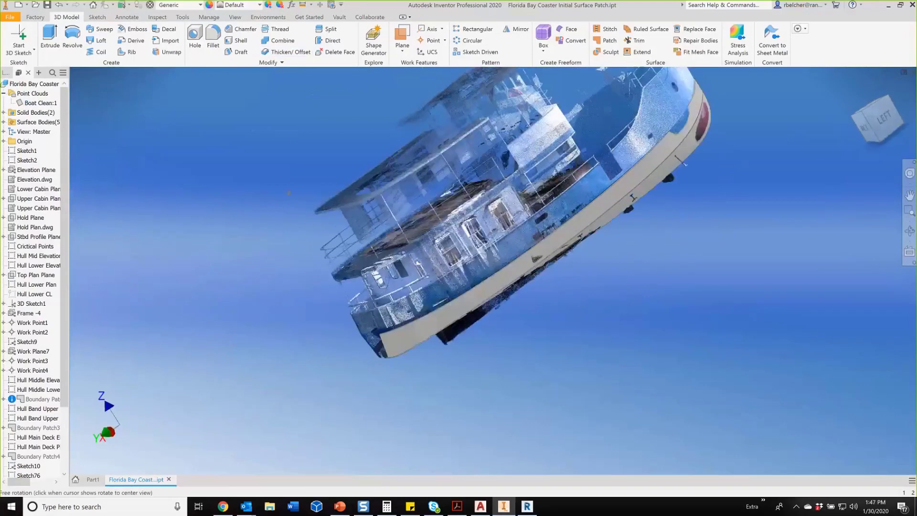
shift+middle_drag(288, 193, 291, 251)
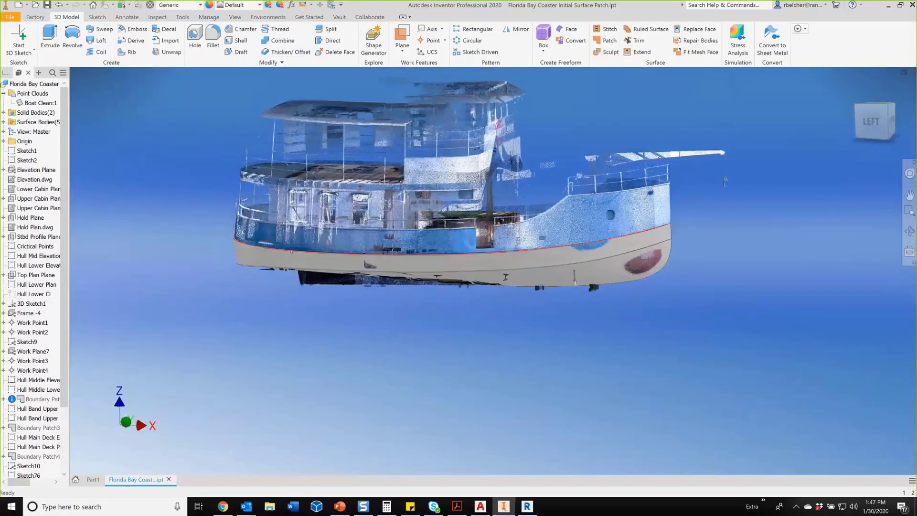
- Open Florida Bay Coaster.ipt and view the completed boat model from the left side
mouse_move(306, 267)
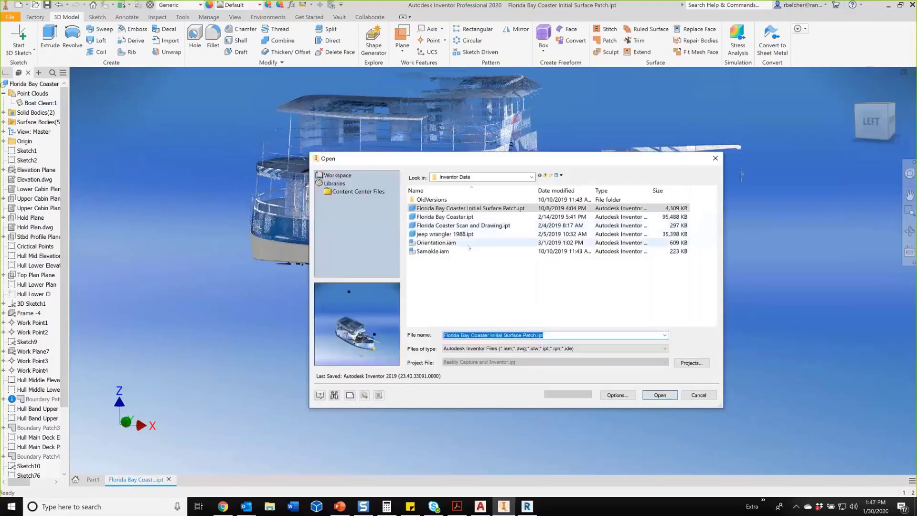
click(450, 217)
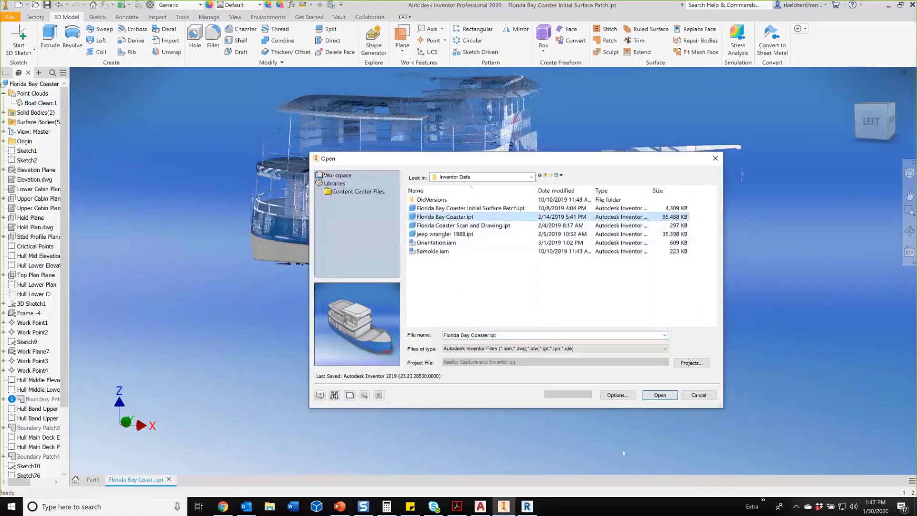
click(657, 396)
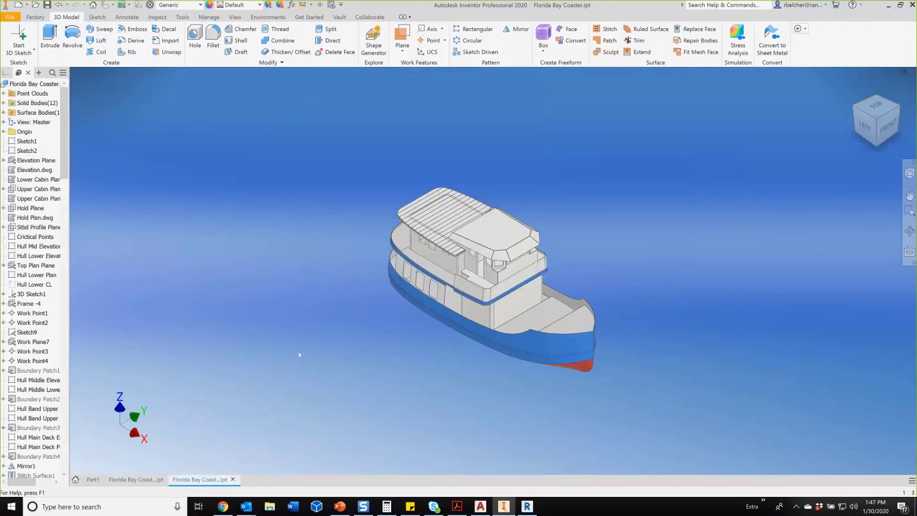
shift+middle_drag(300, 355, 369, 357)
shift+middle_drag(354, 364, 351, 366)
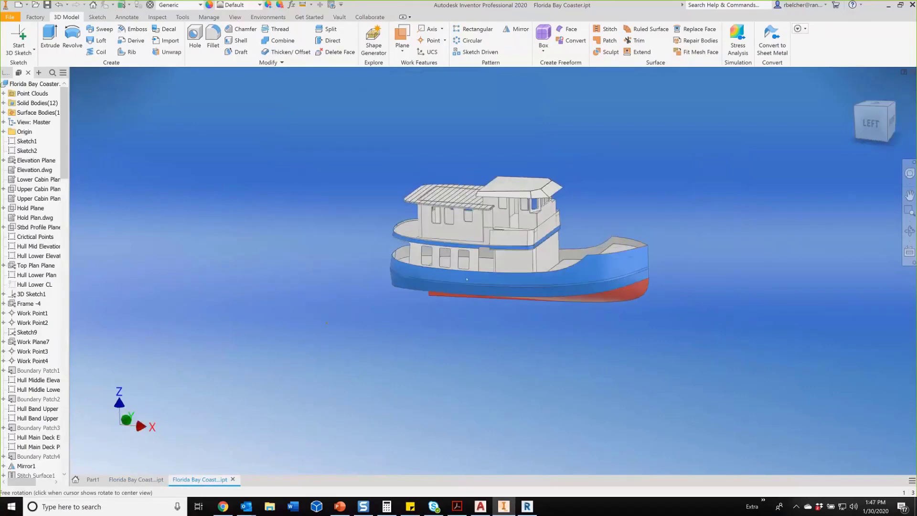
scroll(526, 239, down, 5)
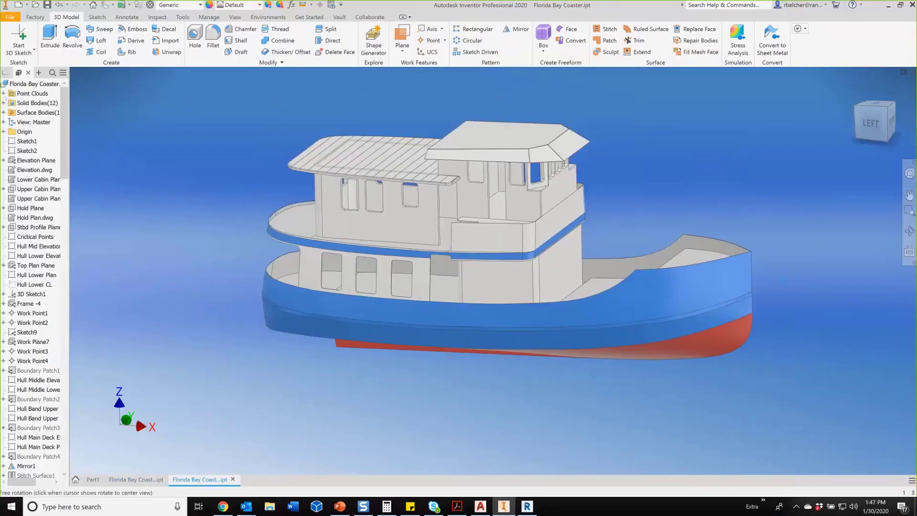
- Show the Boat Clean:1 point cloud over the completed boat model and examine how well the two match
click(3, 93)
right_click(33, 103)
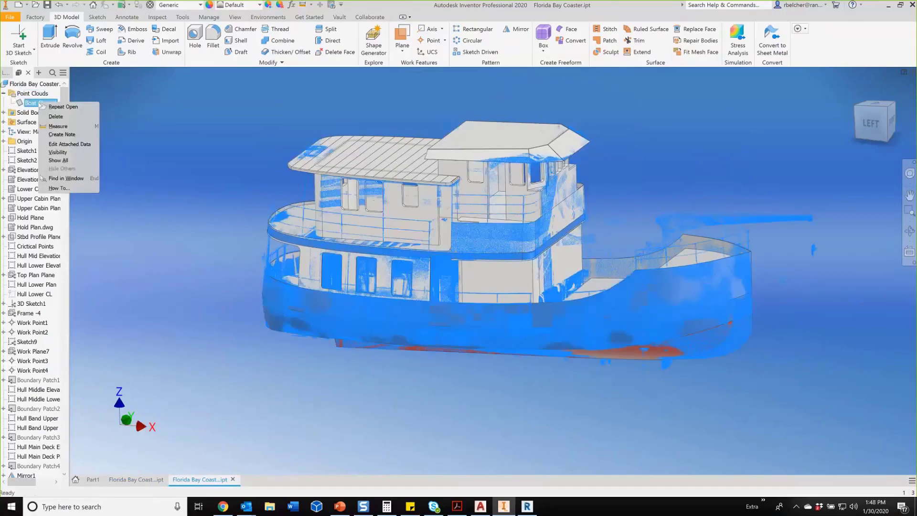
click(79, 157)
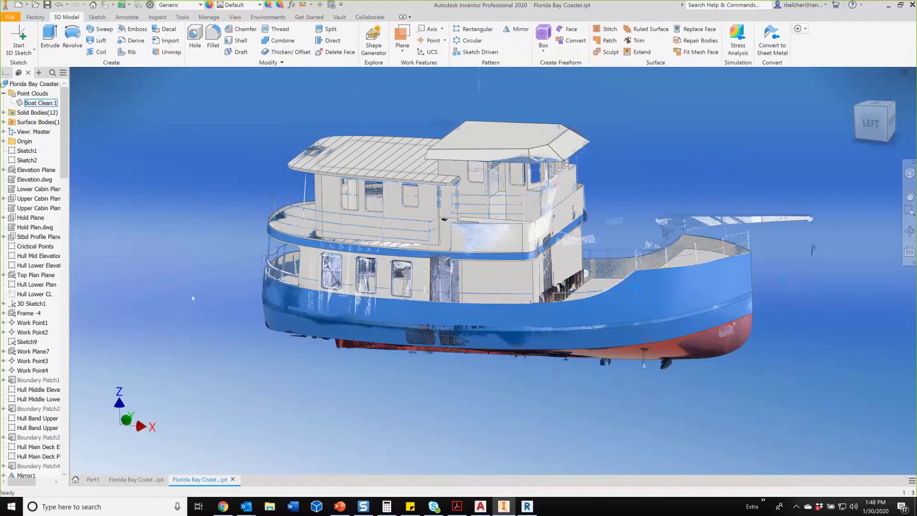
scroll(193, 306, up, 3)
shift+middle_drag(216, 337, 185, 345)
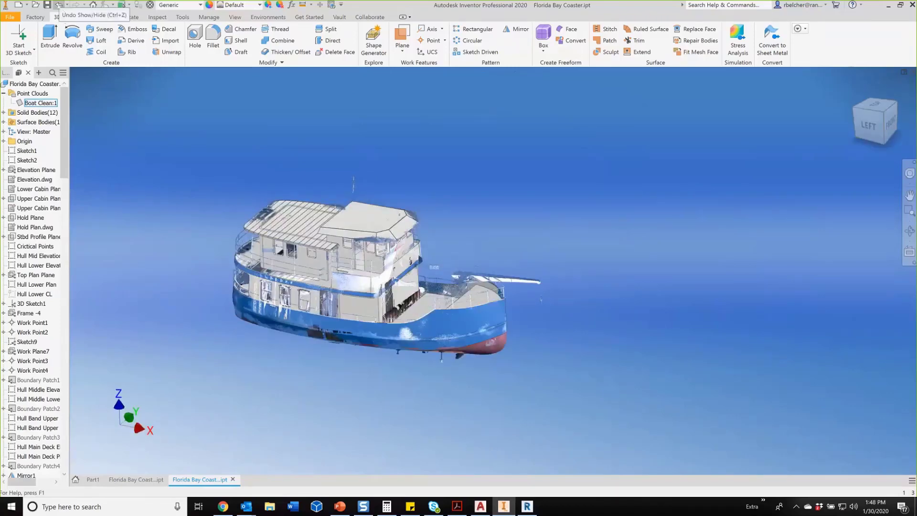
- Undo the point cloud's visibility change and view the completed boat model alone from an oblique side angle
click(58, 5)
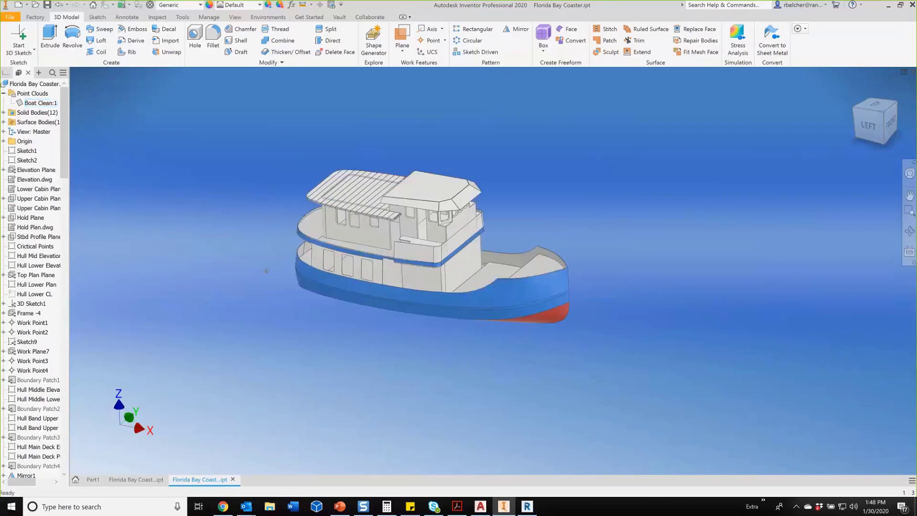
scroll(258, 274, down, 3)
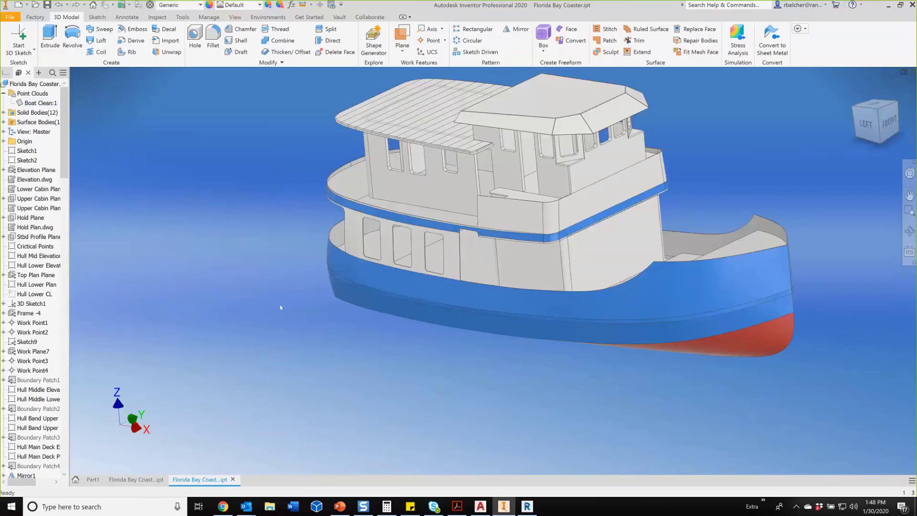
shift+middle_drag(284, 277, 250, 292)
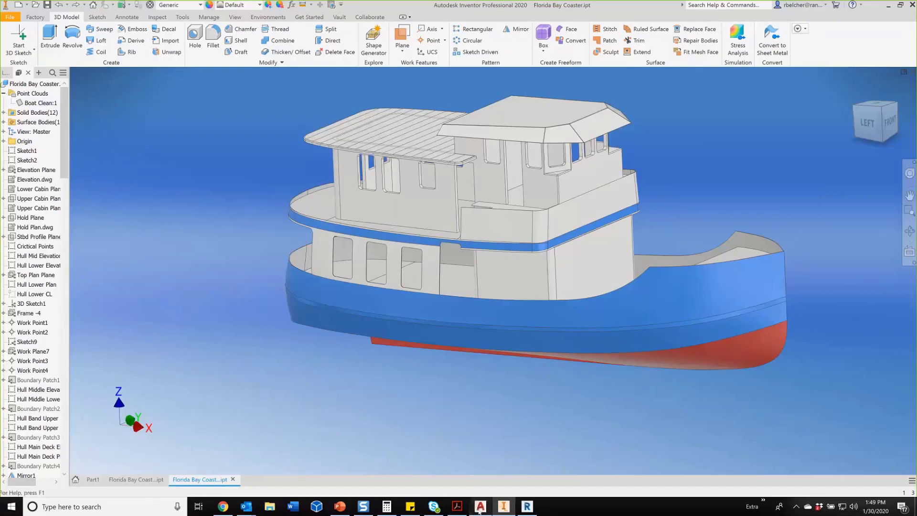
- Switch to AutoCAD and create a new drawing from the Mech-Inches.dwt template
click(480, 506)
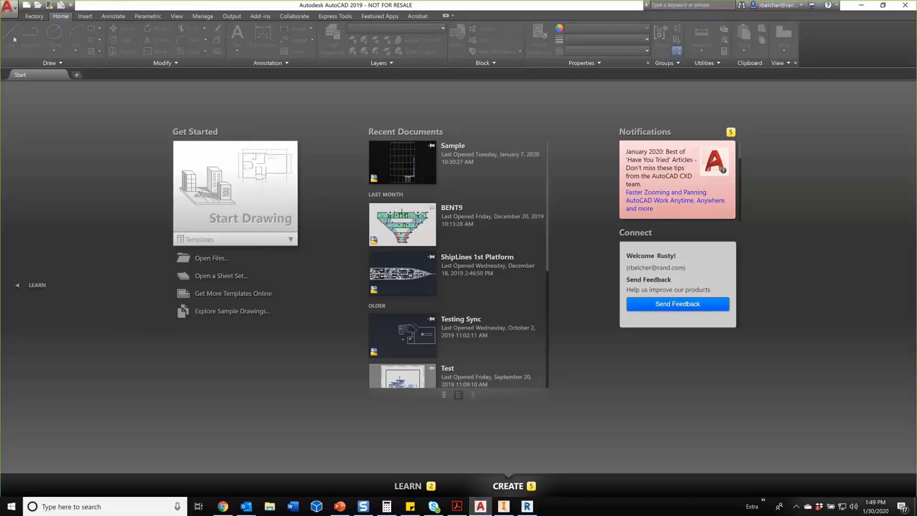
click(27, 6)
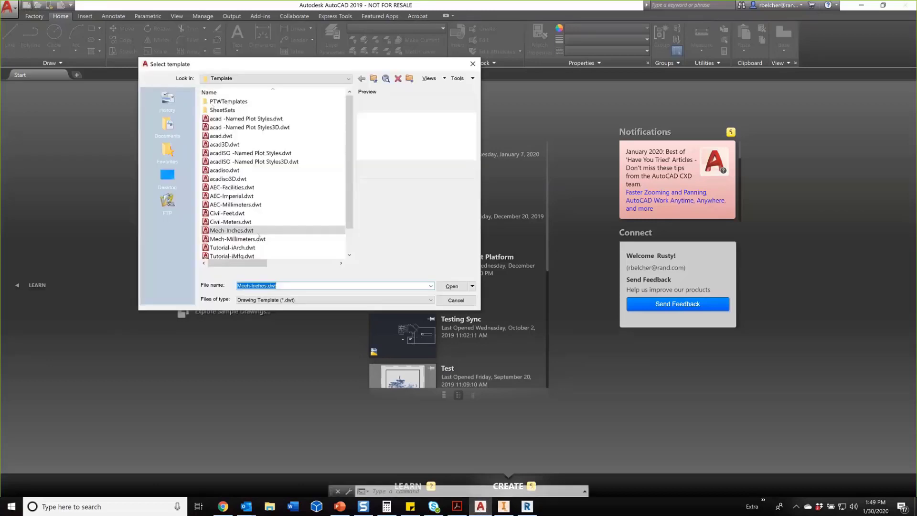
double_click(227, 231)
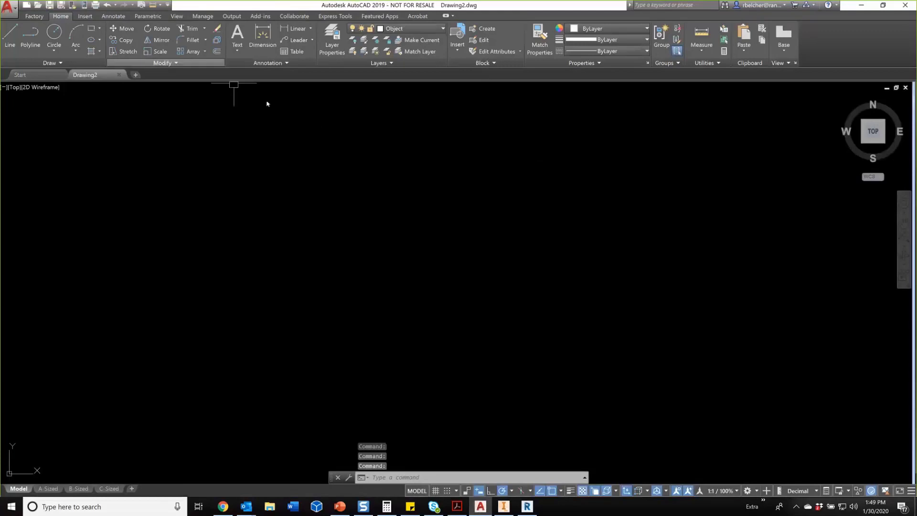
- Attach the Boat Clean CRB point cloud at insertion point 0,0,0 with scale 1 and rotation 0, zoomed to the cloud
click(86, 16)
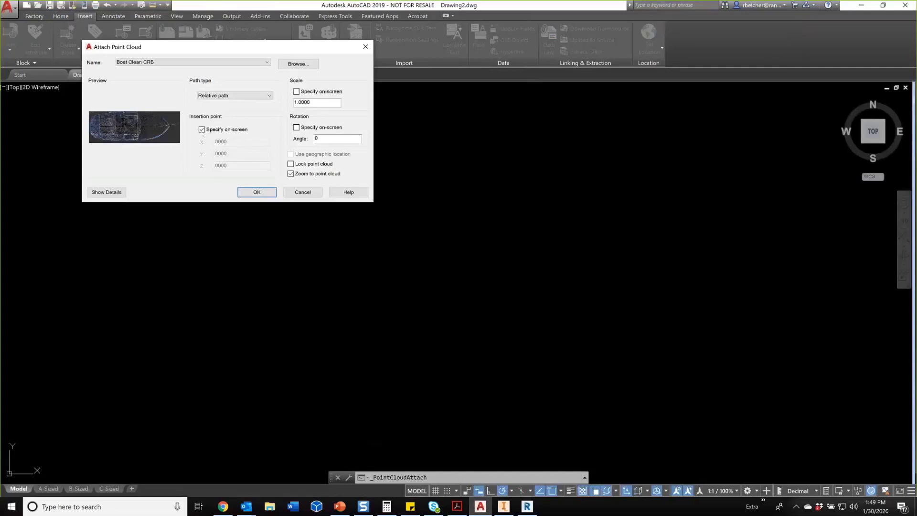
click(201, 130)
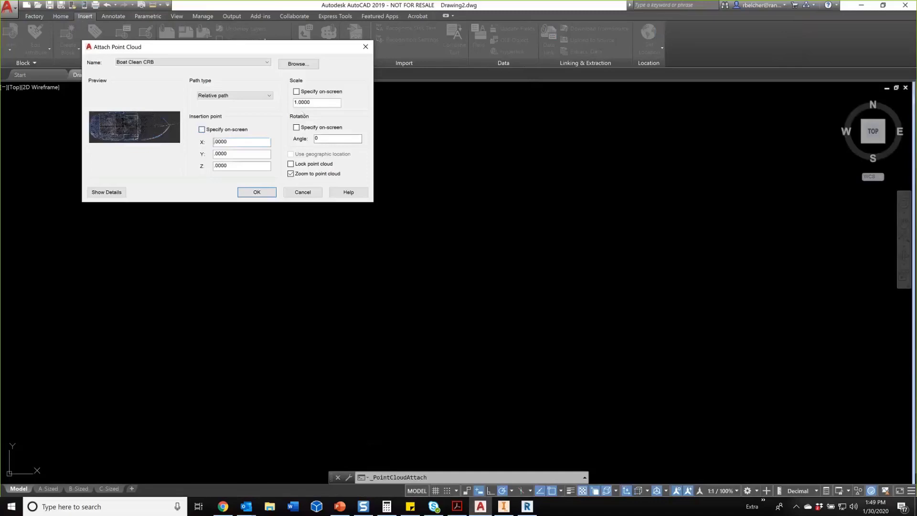
click(274, 194)
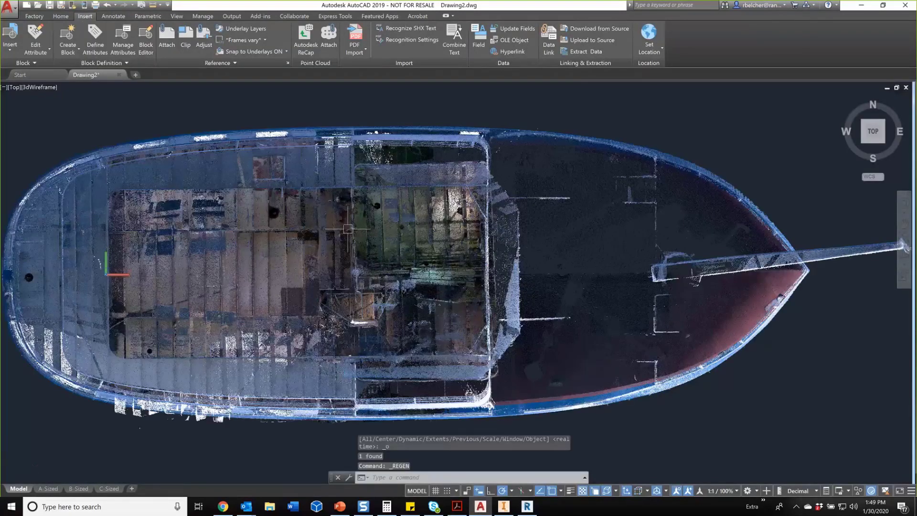
- Examine the attached boat point cloud up close from above and from an oblique 3D angle
scroll(446, 254, up, 3)
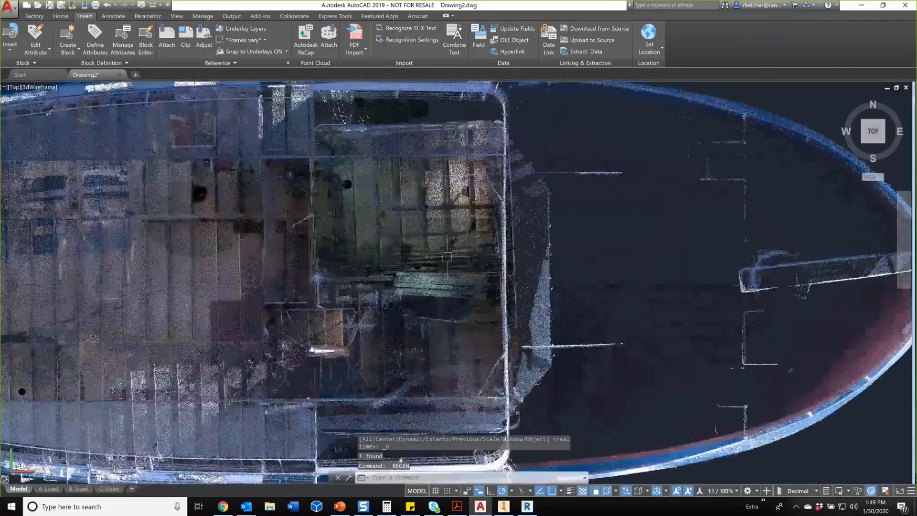
scroll(448, 258, down, 5)
shift+middle_drag(497, 377, 420, 305)
scroll(533, 264, down, 2)
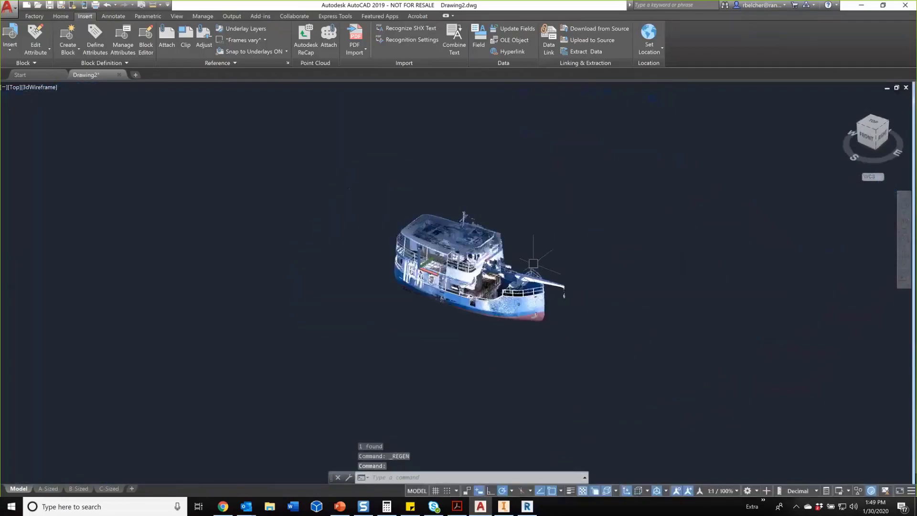
scroll(534, 264, up, 2)
mouse_move(533, 263)
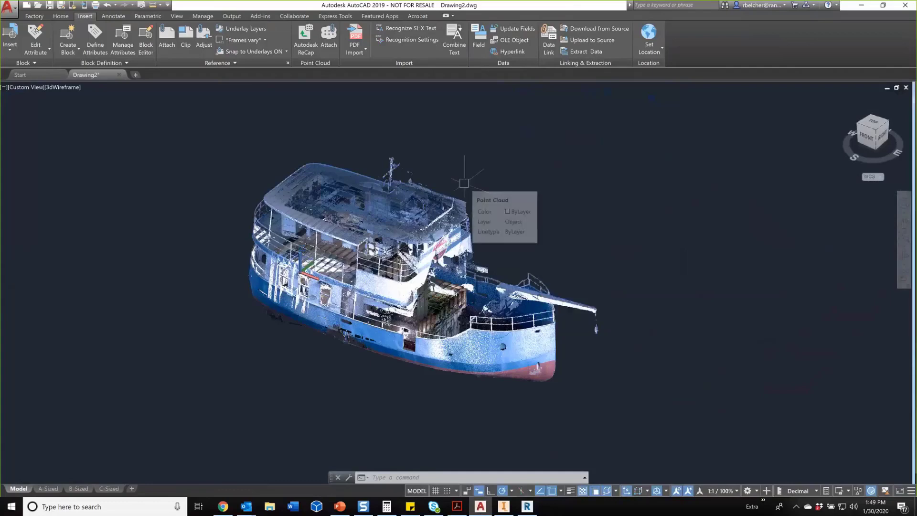
scroll(454, 154, up, 3)
scroll(454, 153, down, 4)
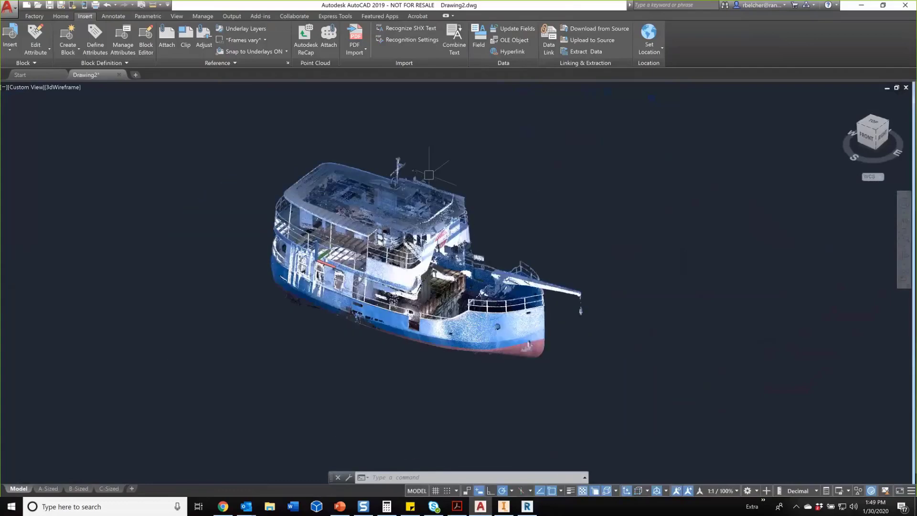
- Create a section plane aligned to the Top across the boat point cloud and show it in the front view
click(425, 185)
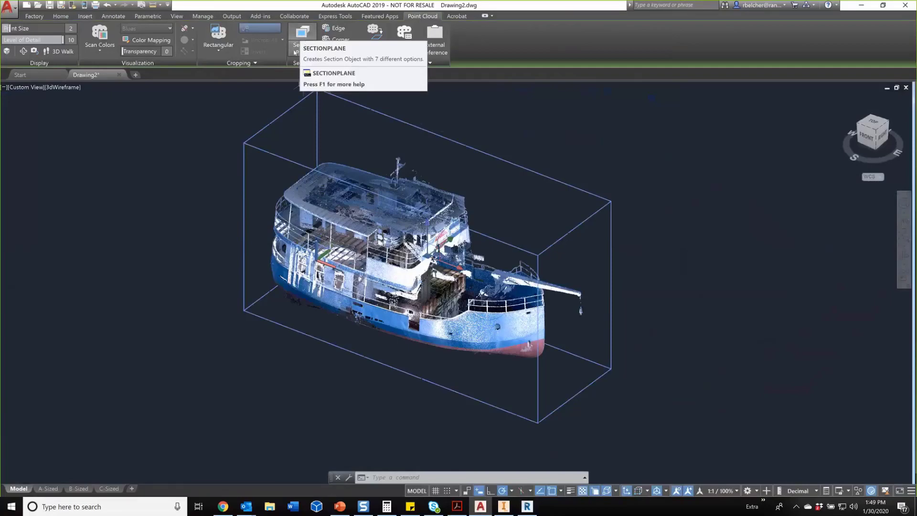
click(295, 52)
click(524, 138)
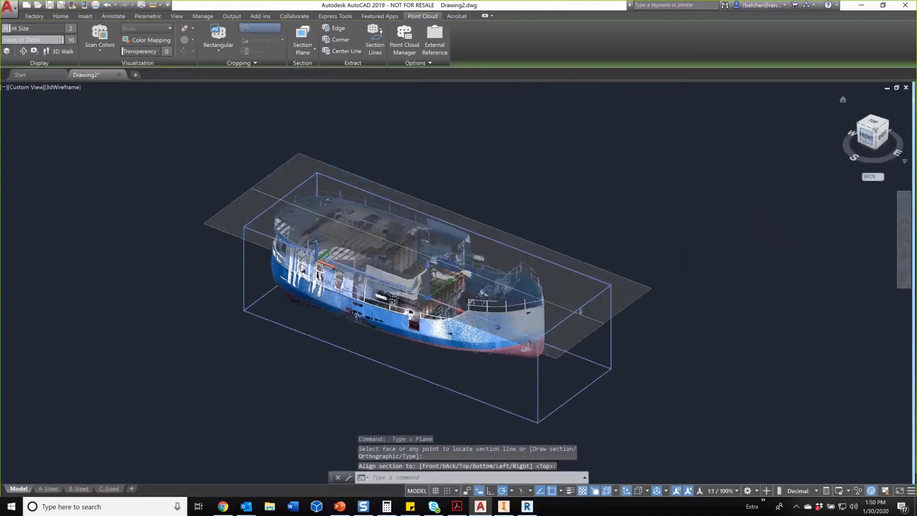
click(863, 142)
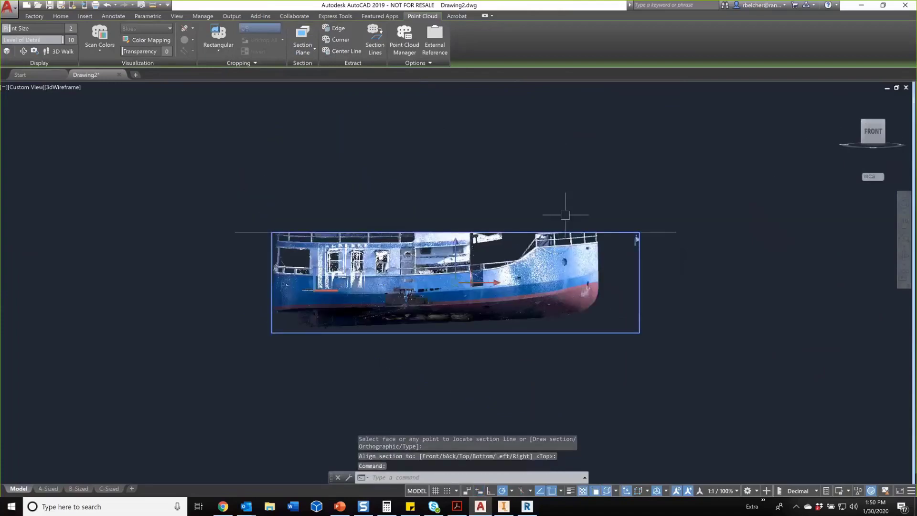
click(657, 233)
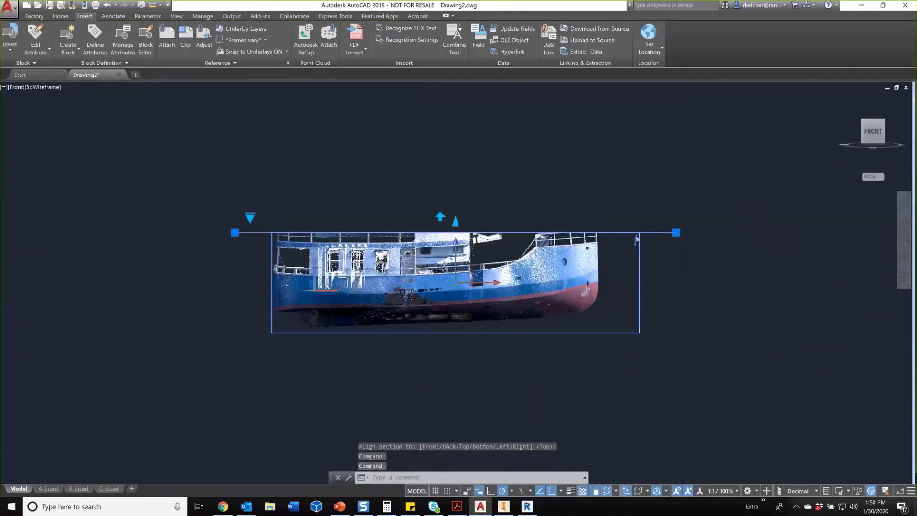
click(455, 272)
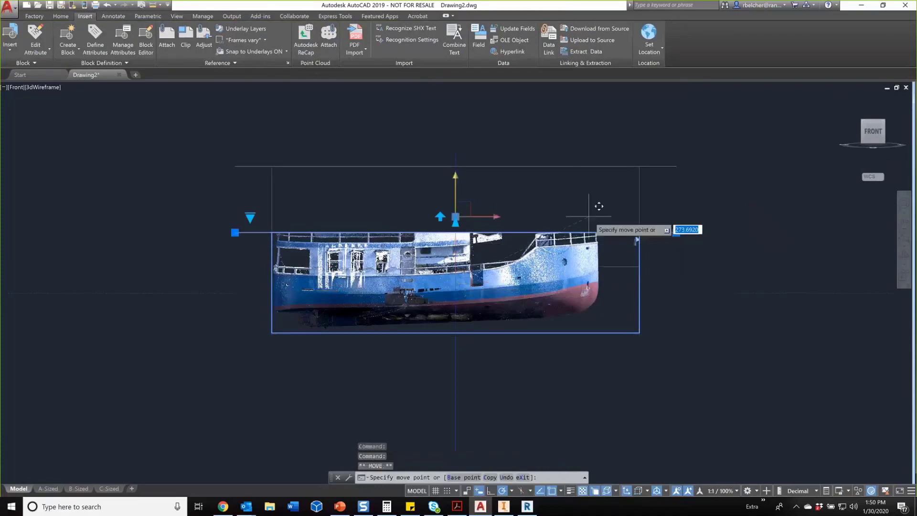
key(Escape)
key(Escape)
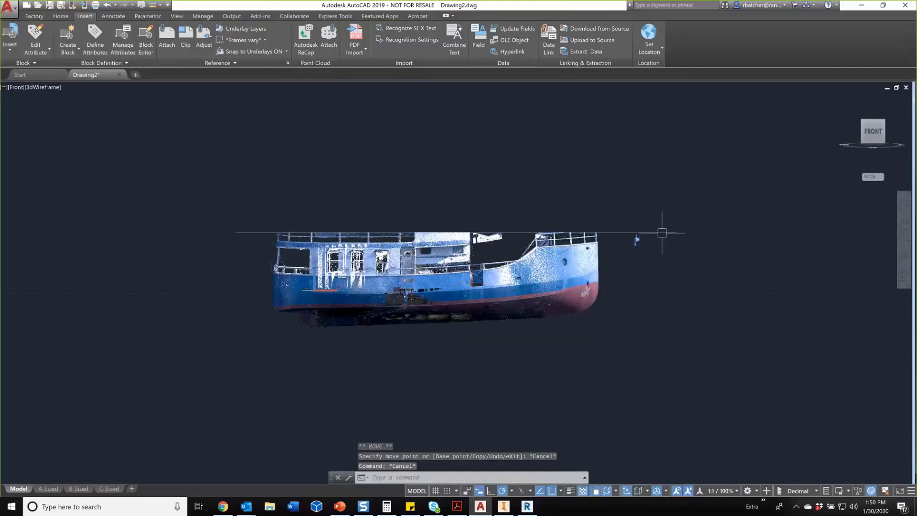
- Move the section plane straight down through the hull to a section offset of about 17, cutting away the decks above
click(661, 233)
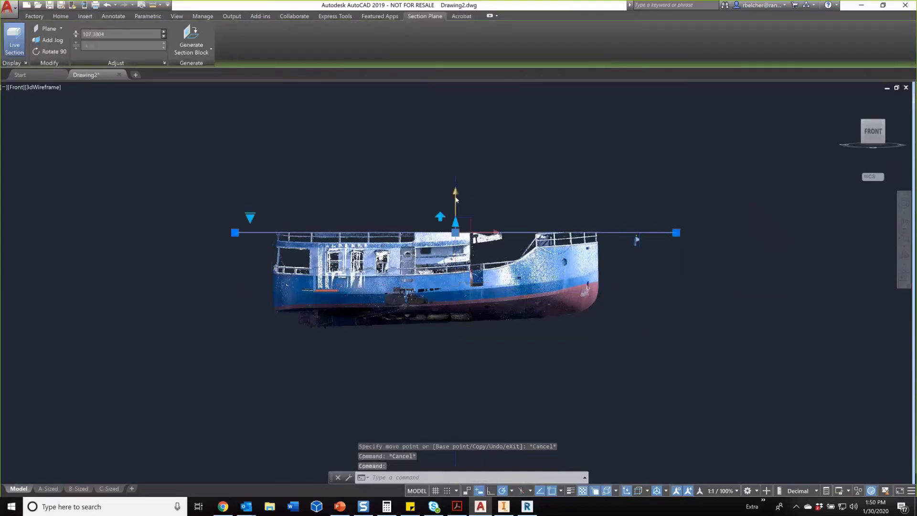
click(456, 233)
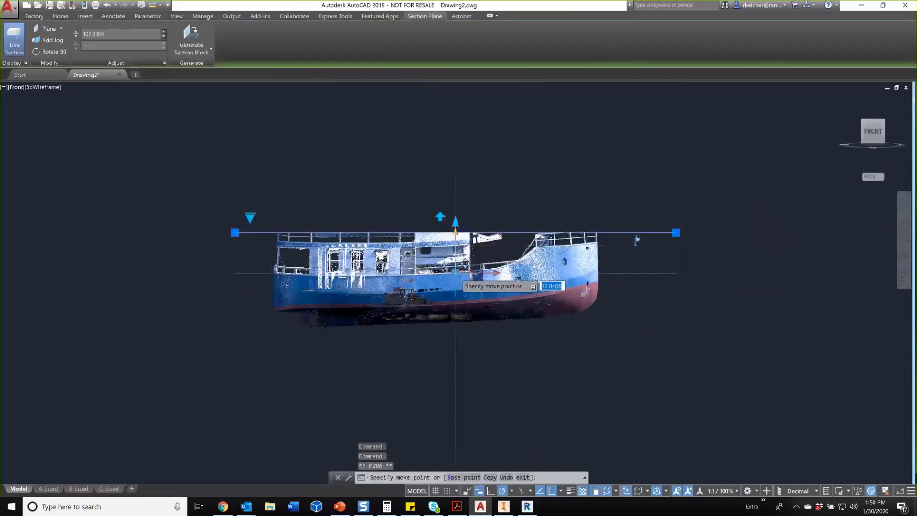
click(488, 282)
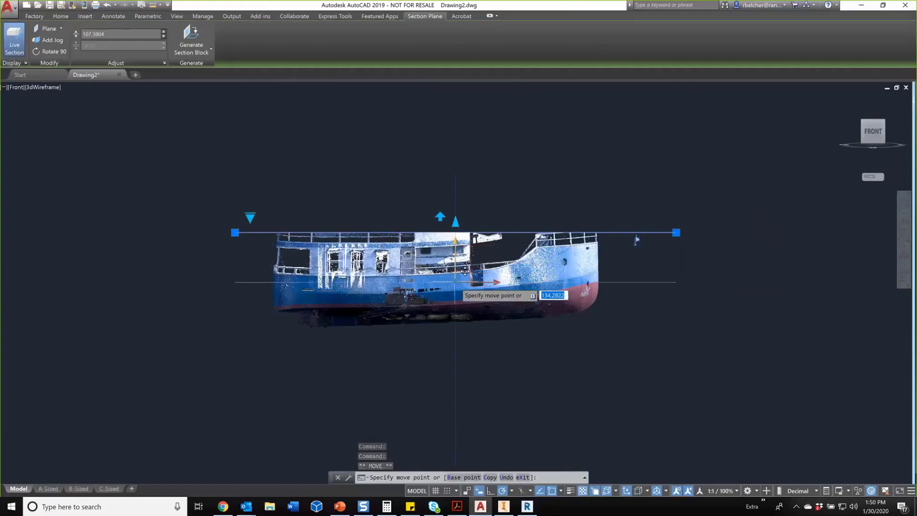
shift+middle_drag(545, 158, 645, 109)
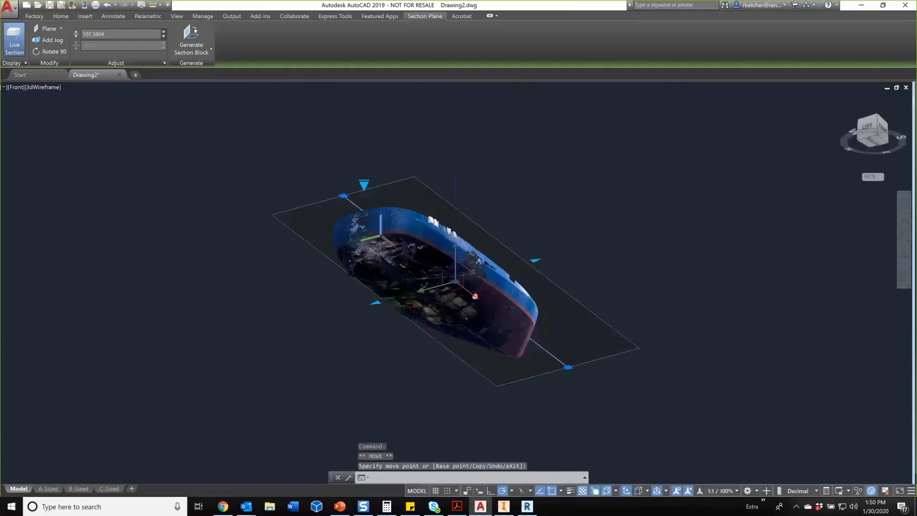
shift+middle_drag(624, 192, 564, 287)
key(Escape)
shift+middle_drag(419, 316, 406, 325)
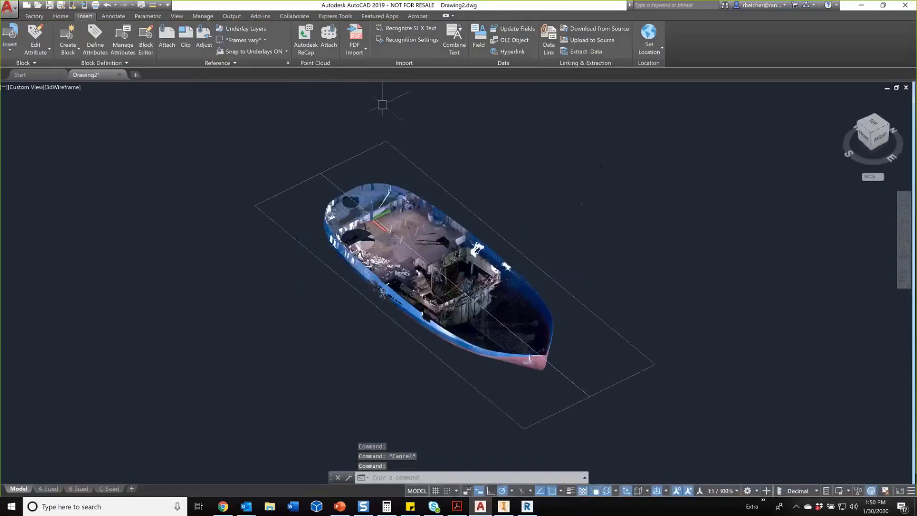
- Put the section plane on the Text layer and turn that layer off to hide the plane
click(370, 150)
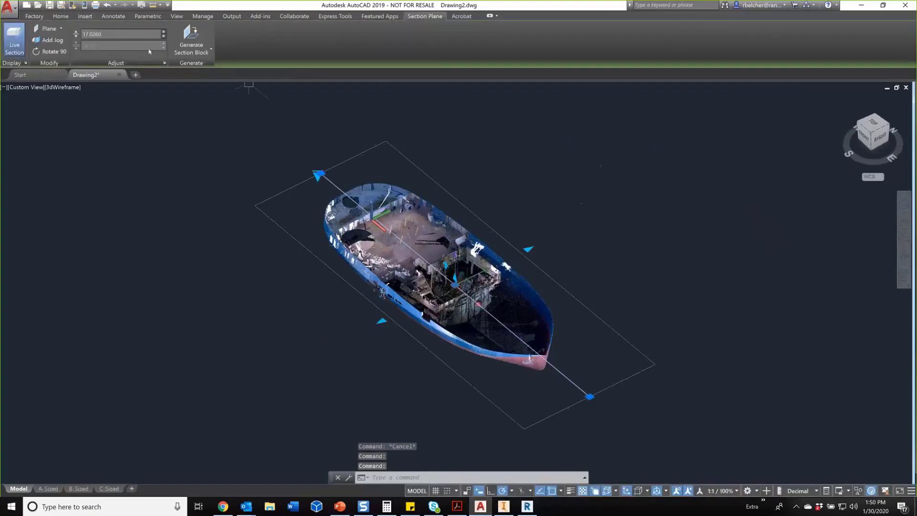
click(61, 16)
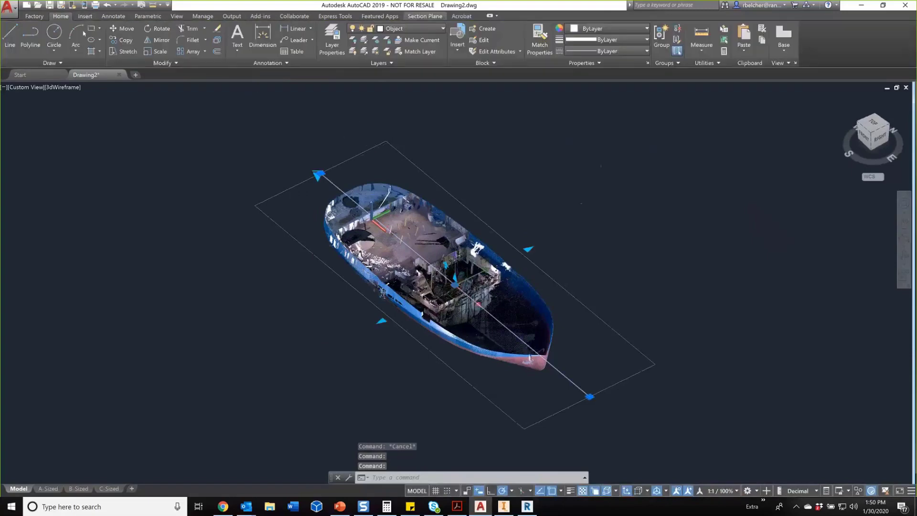
click(410, 29)
key(Escape)
key(Escape)
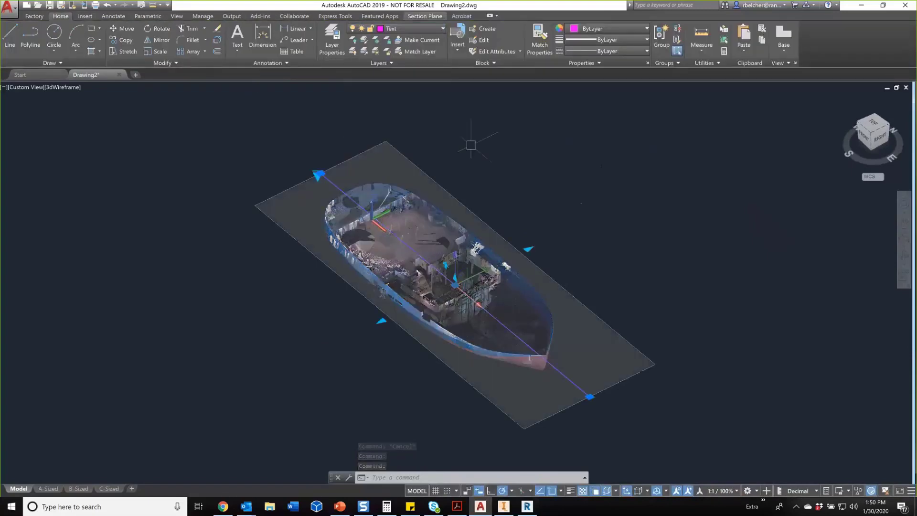
click(402, 30)
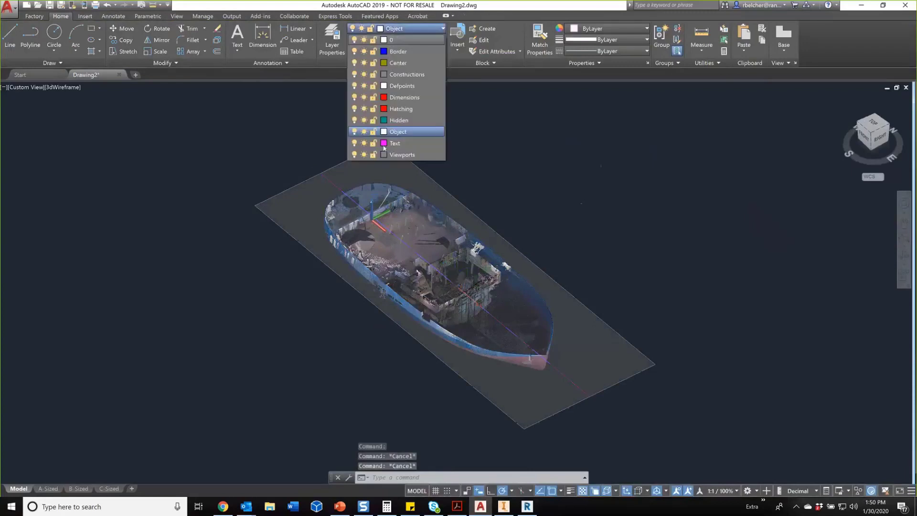
click(354, 144)
shift+middle_drag(253, 212, 260, 241)
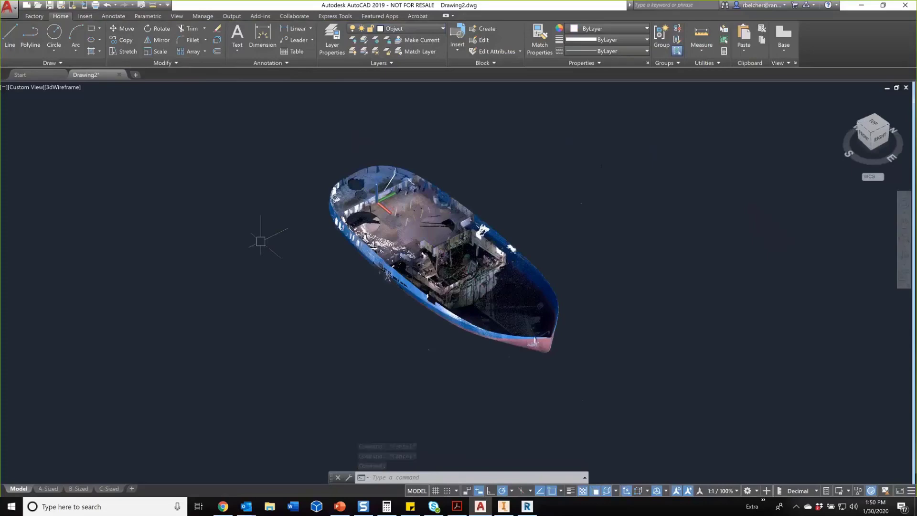
- Open the C-Sized layout and set its viewport's visual style to Wireframe
click(109, 489)
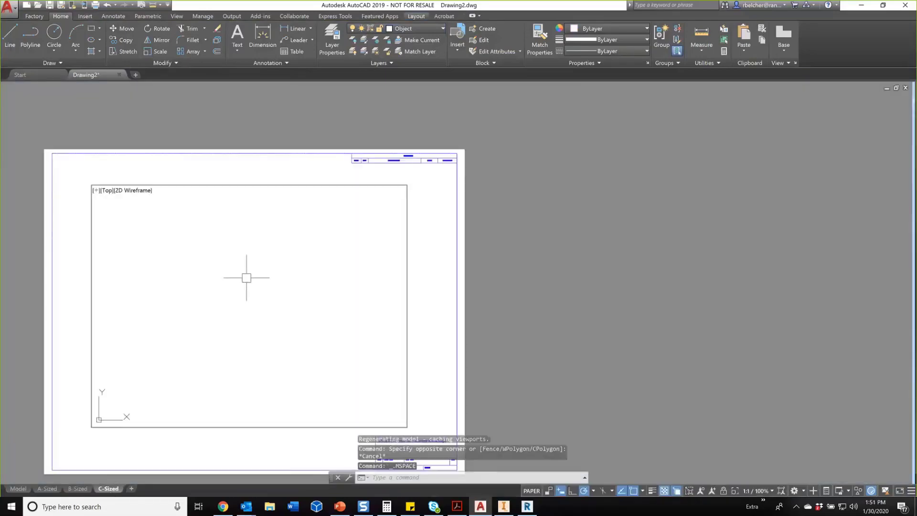
click(133, 190)
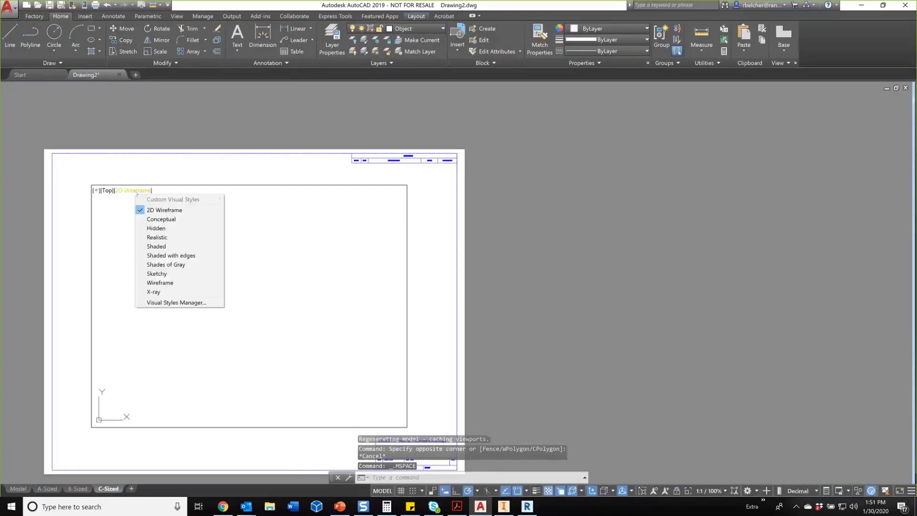
click(160, 282)
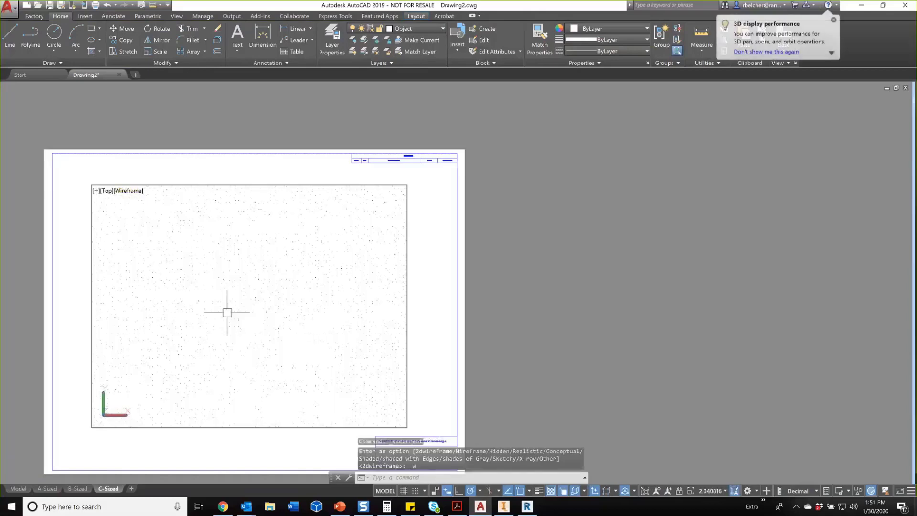
- Frame the cut hull in an oblique 3D view filling the layout viewport, and return to paper space
scroll(227, 312, down, 10)
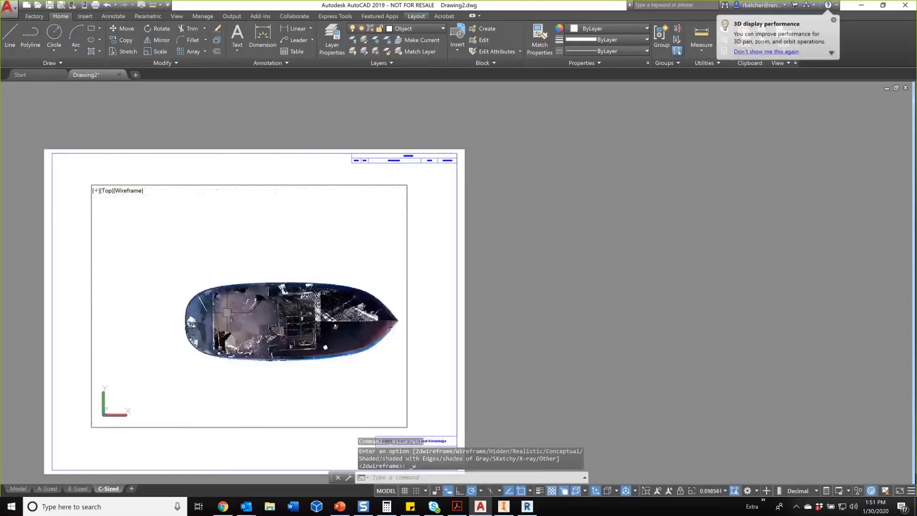
scroll(227, 312, down, 2)
shift+middle_drag(227, 313, 226, 209)
scroll(317, 291, down, 2)
scroll(317, 291, up, 3)
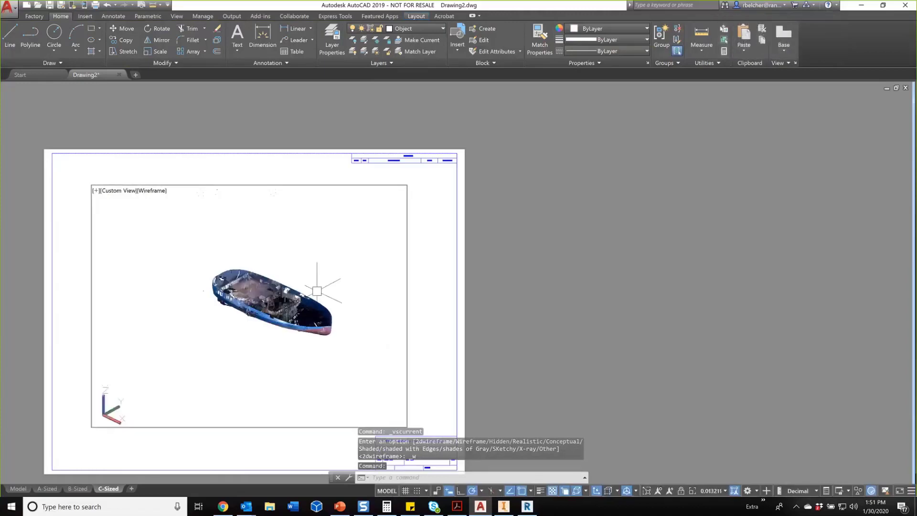
scroll(317, 290, up, 3)
middle_drag(309, 301, 330, 298)
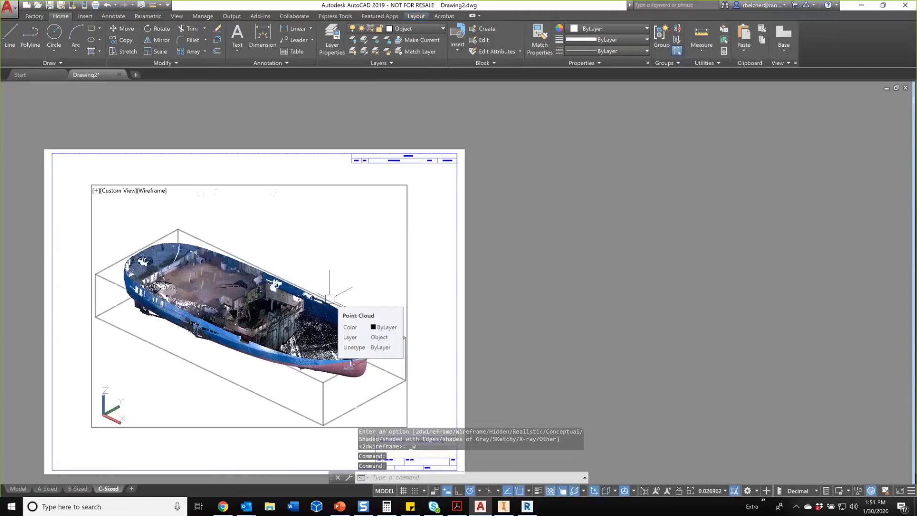
double_click(493, 260)
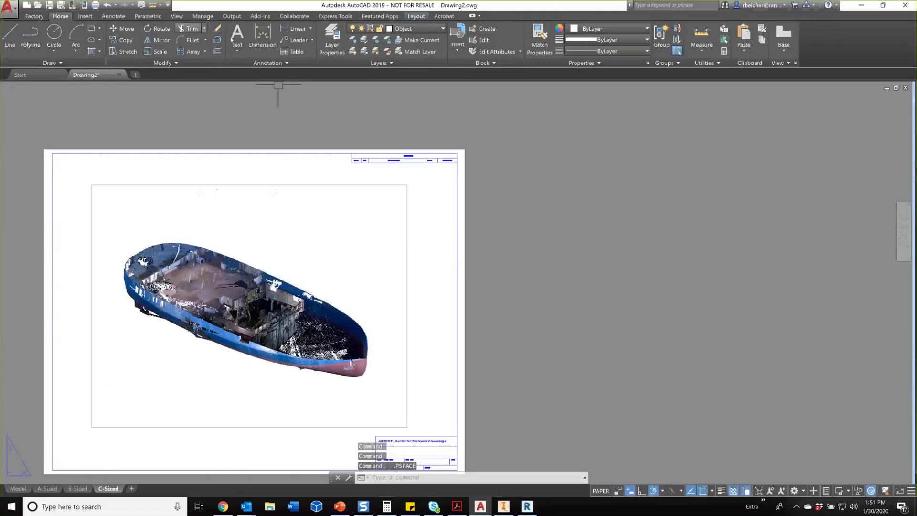
- Add a multileader with the text "Hull" pointing at the far upper edge of the boat's hull
click(296, 40)
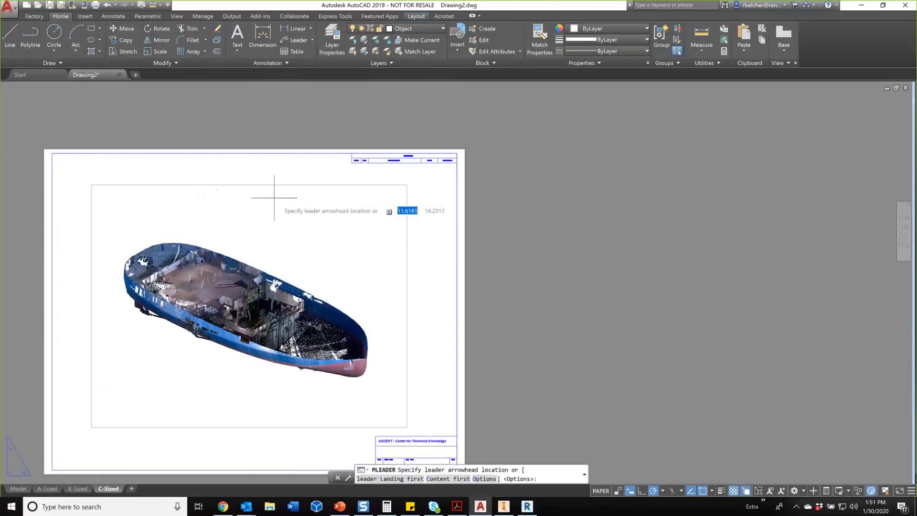
click(252, 266)
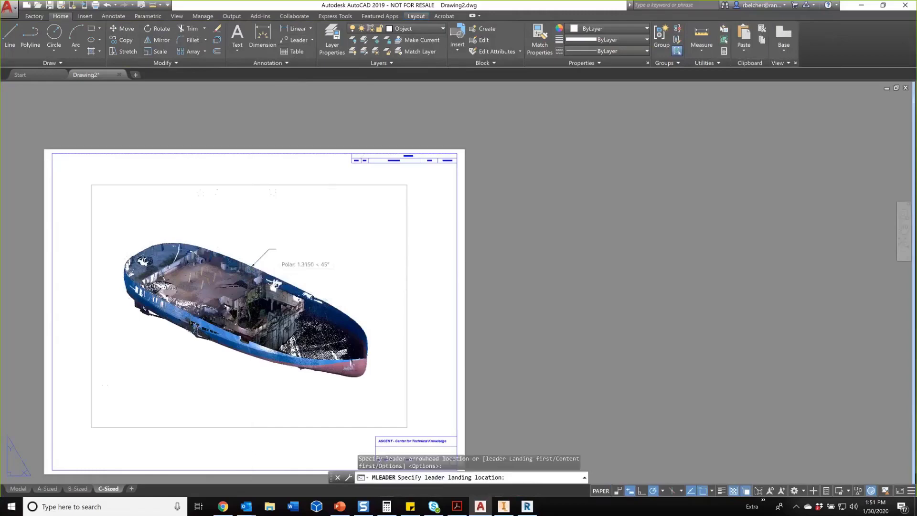
click(276, 249)
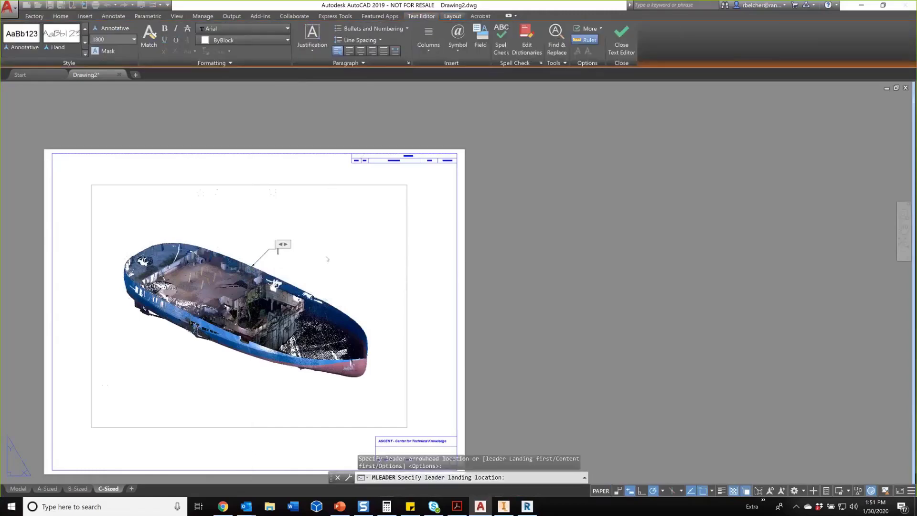
text(Hull)
click(328, 259)
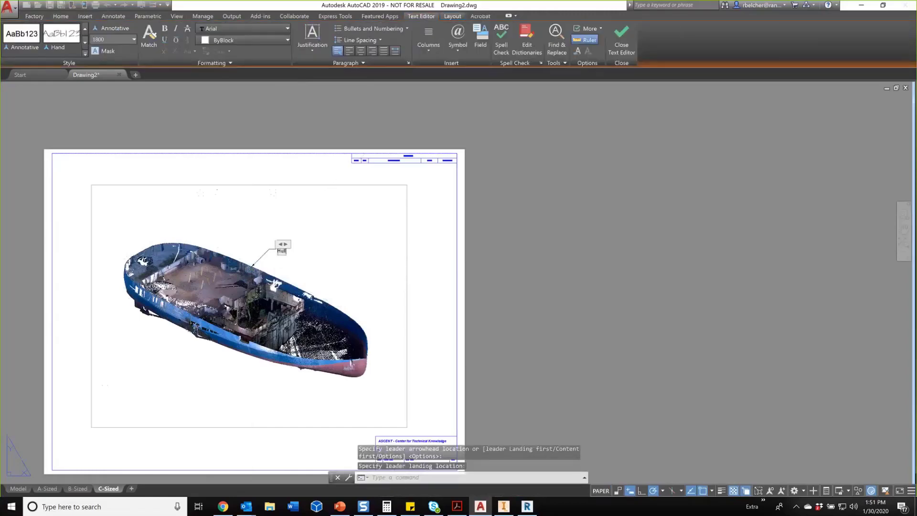
key(Escape)
key(Escape)
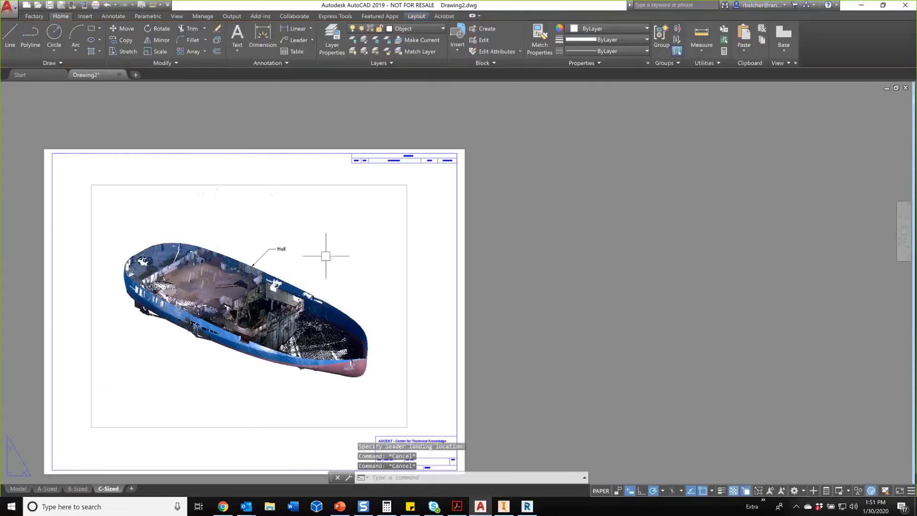
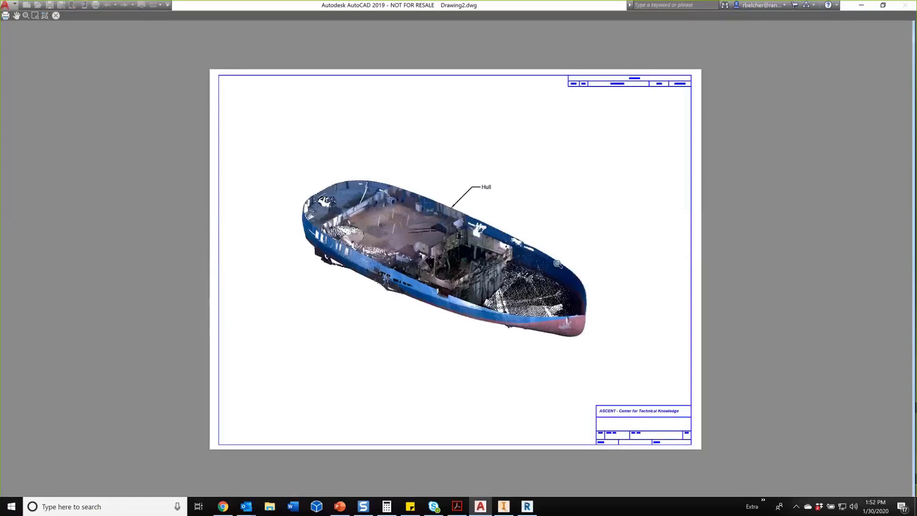
- Close the plot preview, then switch to Navisworks Manage and open the recent file Boat Jeep Skiff.nwf
key(Escape)
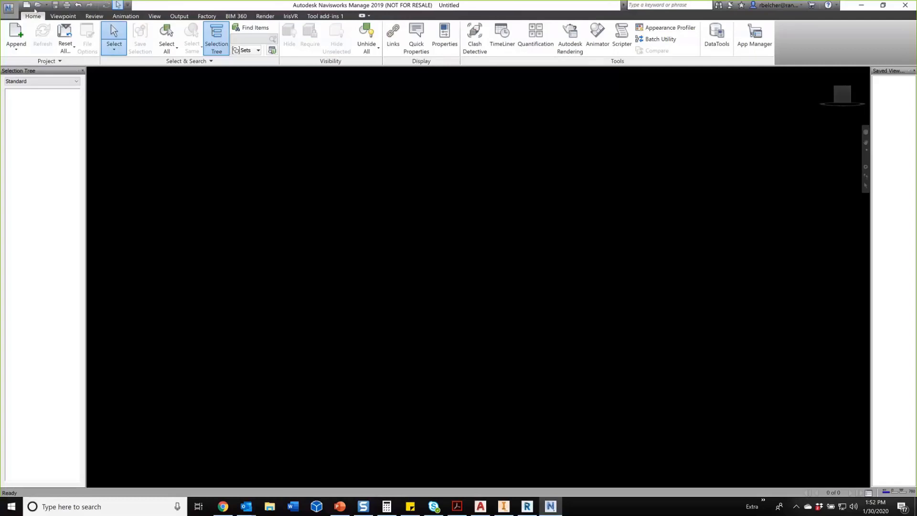
click(10, 9)
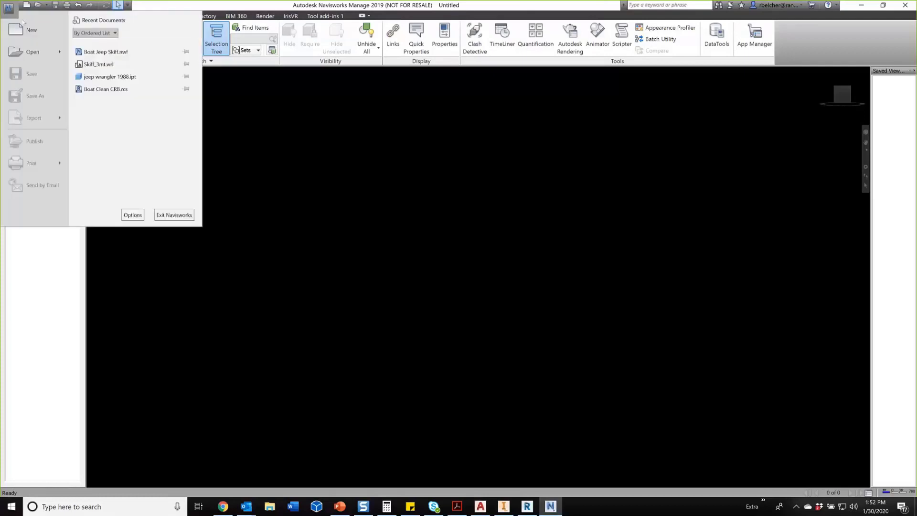
click(84, 50)
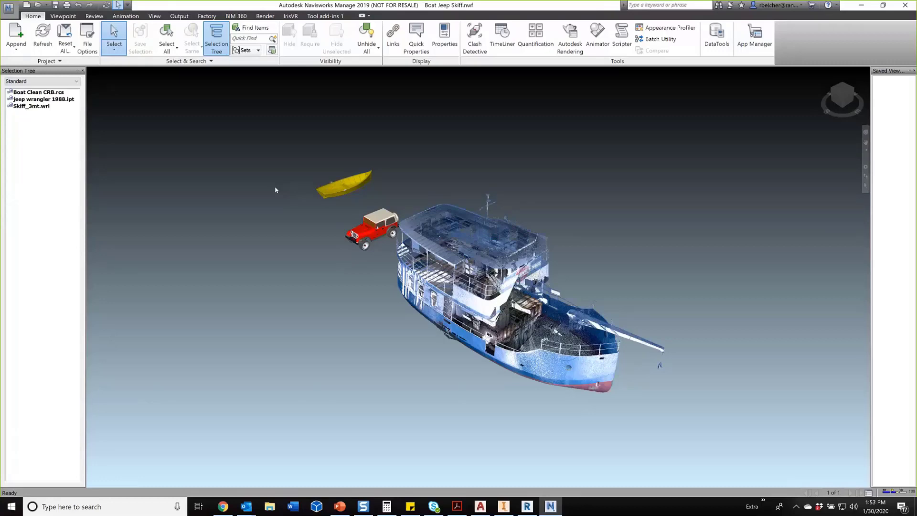
- Move the jeep wrangler 1988.ipt model onto the boat's open deck between the cabin and the bow
shift+middle_drag(324, 286, 403, 264)
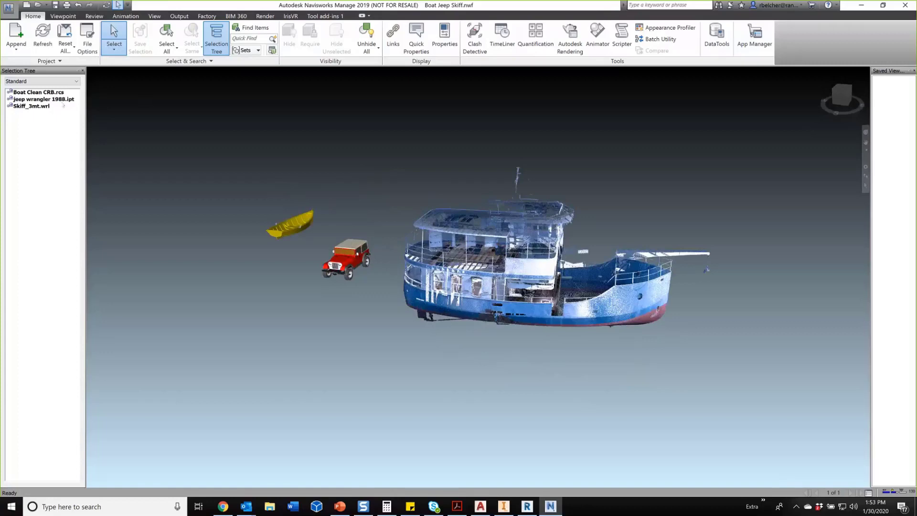
click(52, 99)
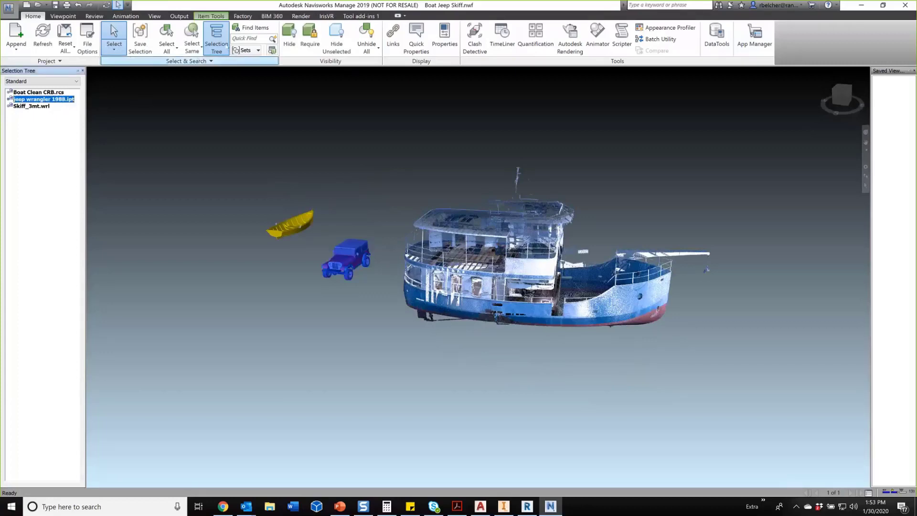
click(210, 16)
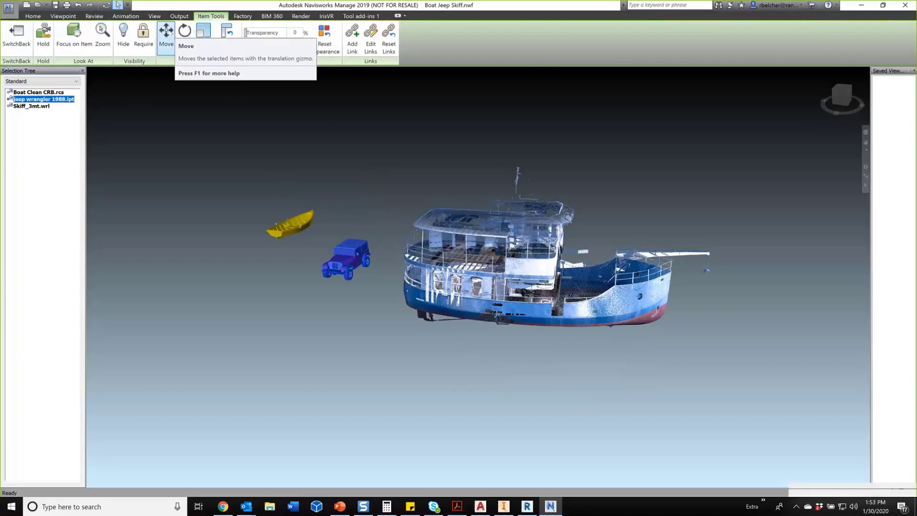
click(166, 33)
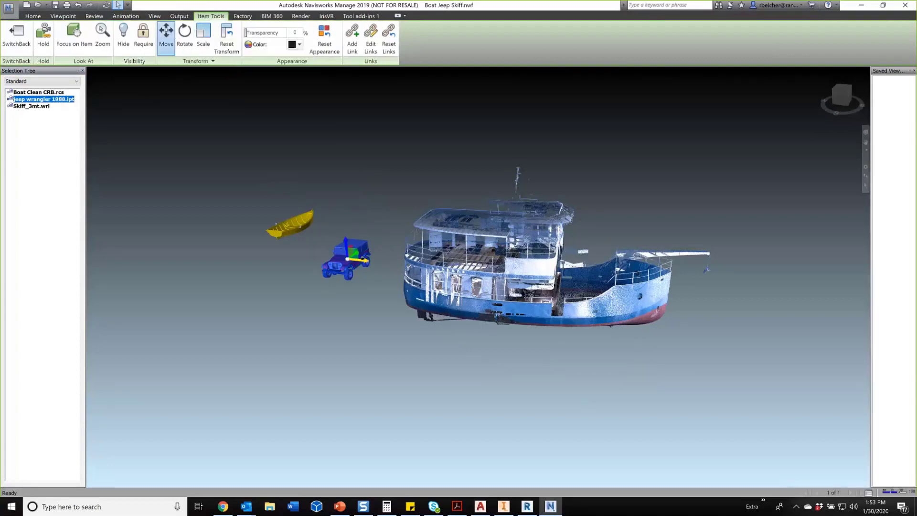
drag(363, 260, 597, 285)
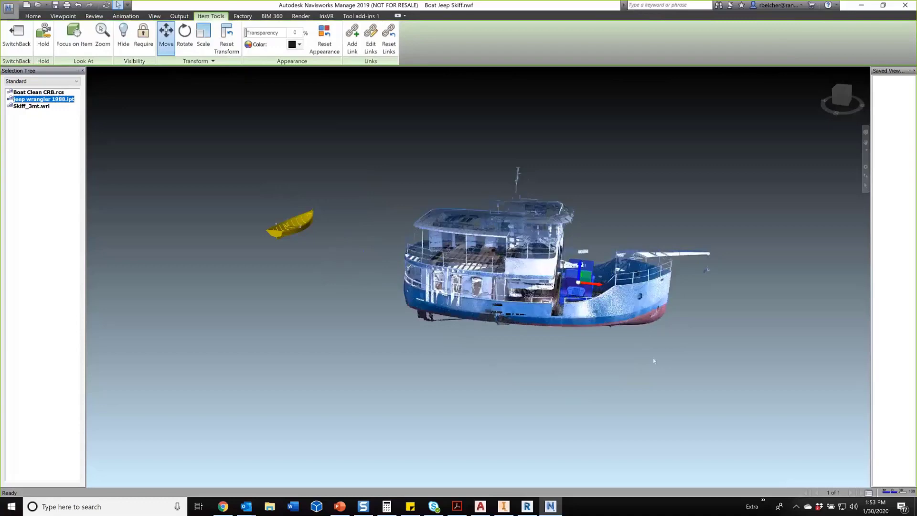
shift+middle_drag(651, 368, 635, 357)
key(Escape)
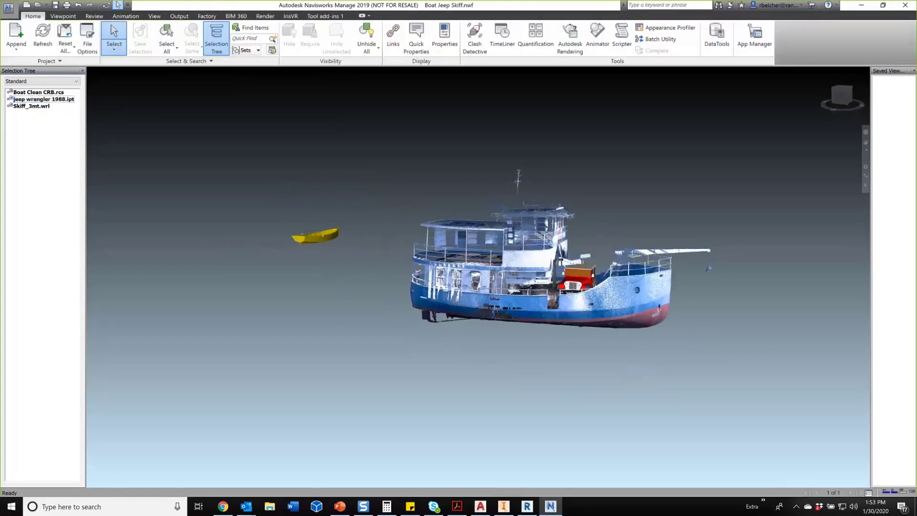
- Move the Skiff_3mt.wrl model over to the boat and position it above the jeep
click(31, 106)
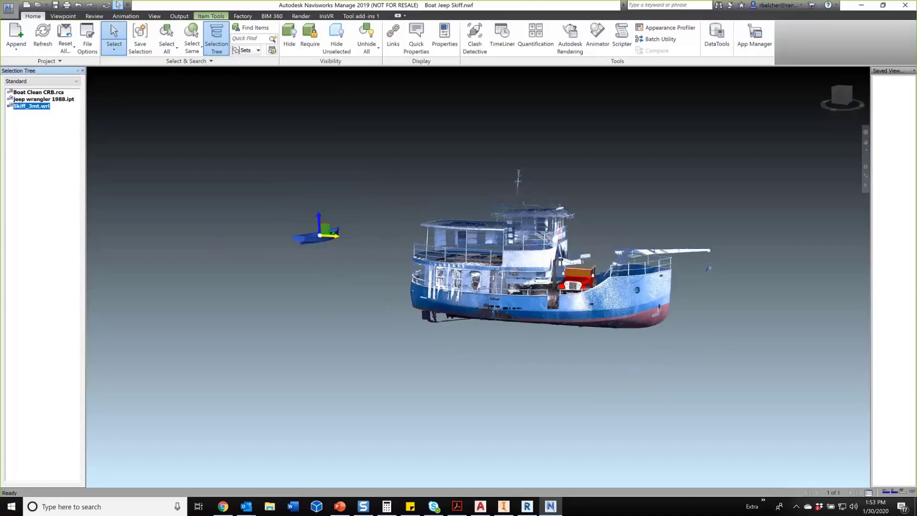
drag(333, 234, 589, 258)
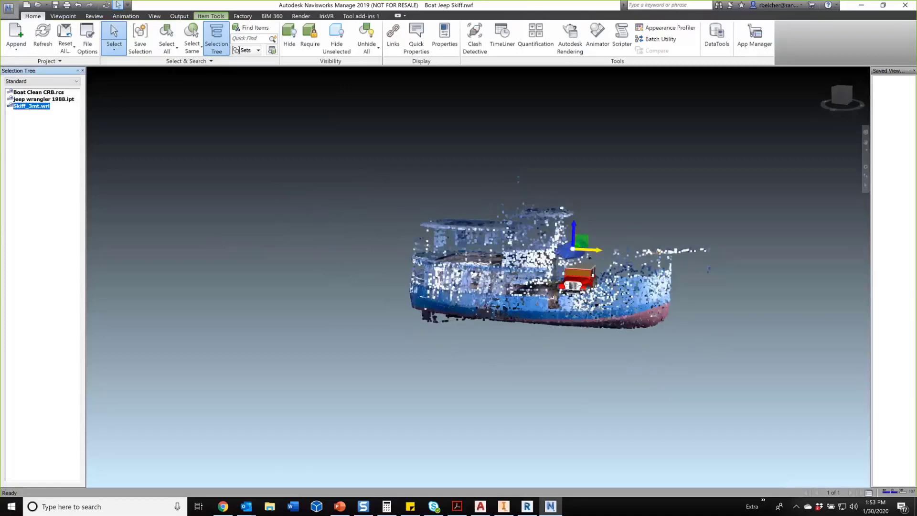
shift+middle_drag(490, 379, 571, 331)
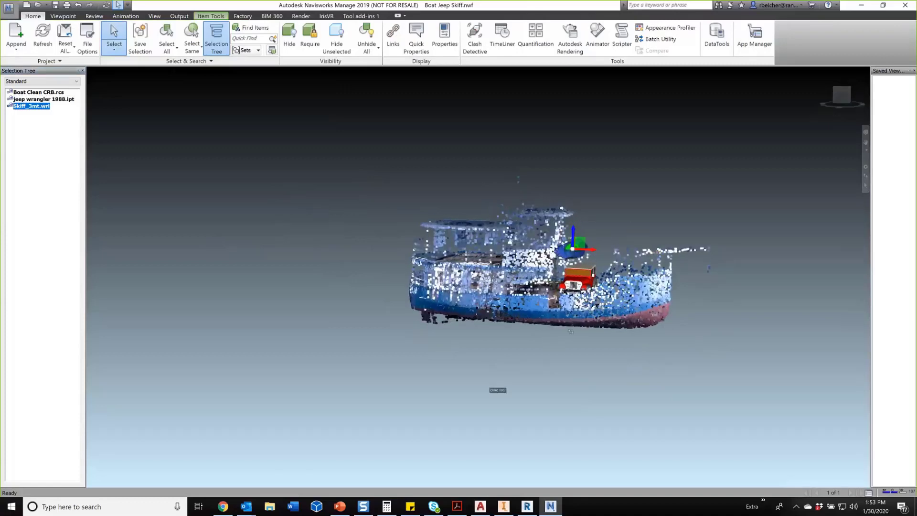
click(841, 98)
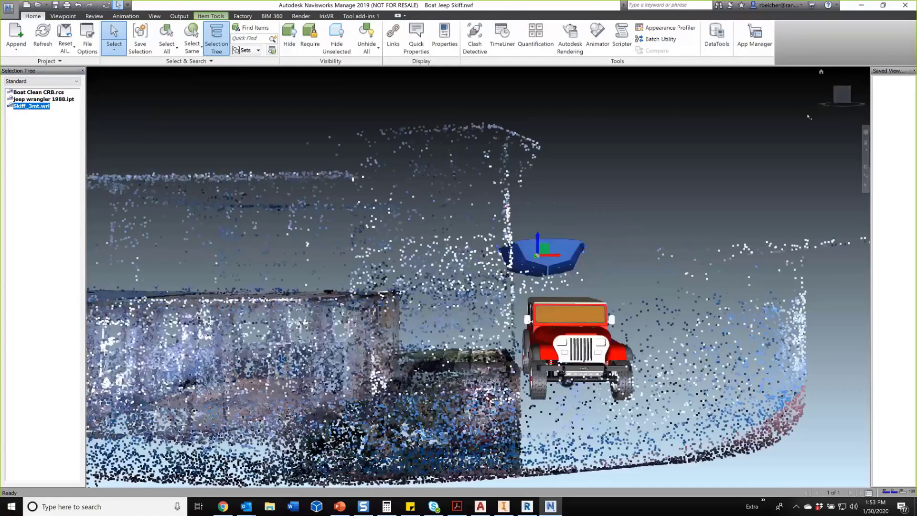
drag(500, 274, 515, 269)
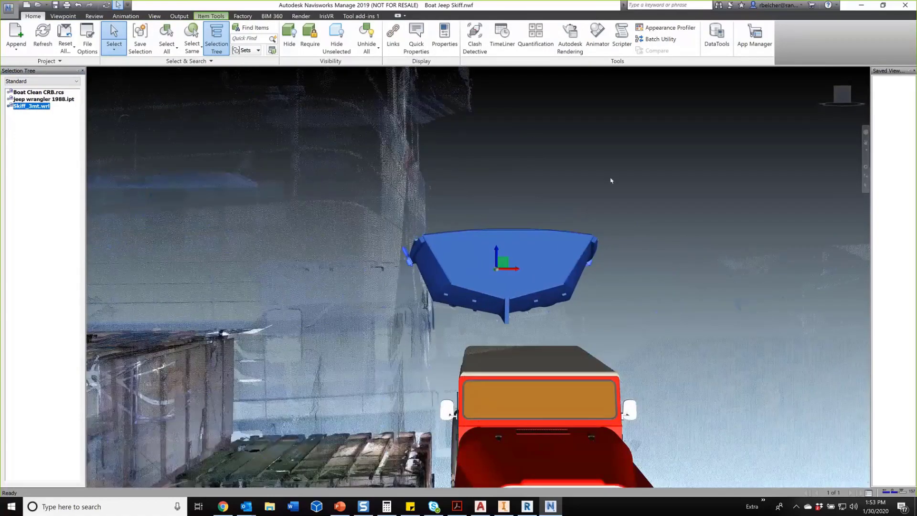
key(Escape)
scroll(605, 202, down, 3)
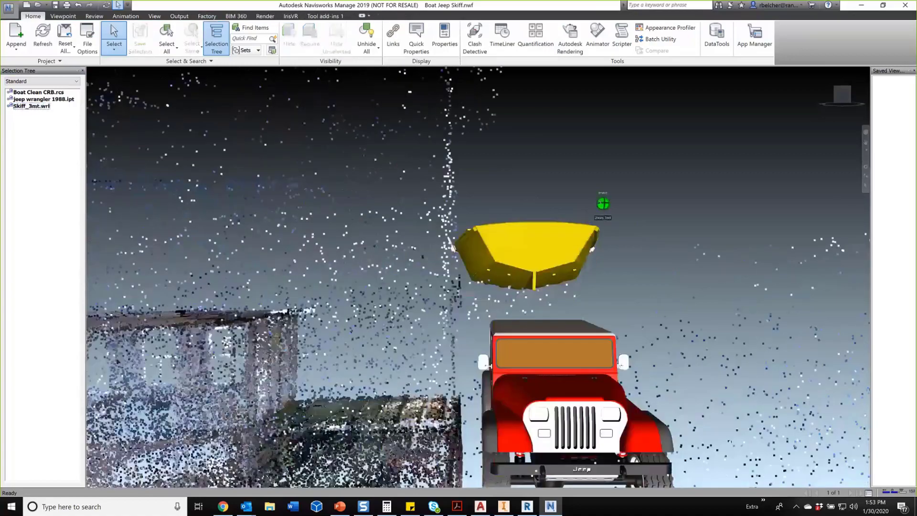
scroll(603, 203, down, 5)
shift+middle_drag(644, 189, 517, 225)
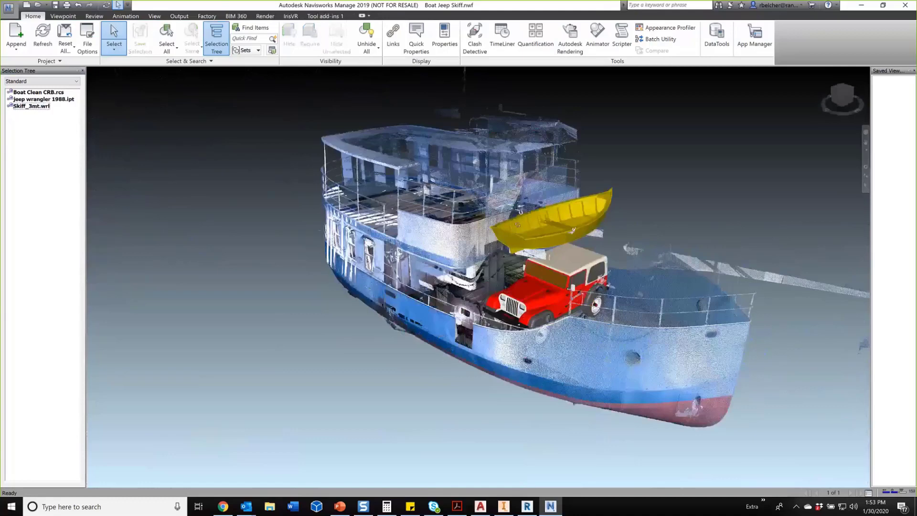
- Start appending a file to the scene and limit the file type to Autodesk ReCap (*.rcs;*.rcp)
middle_drag(435, 403, 325, 380)
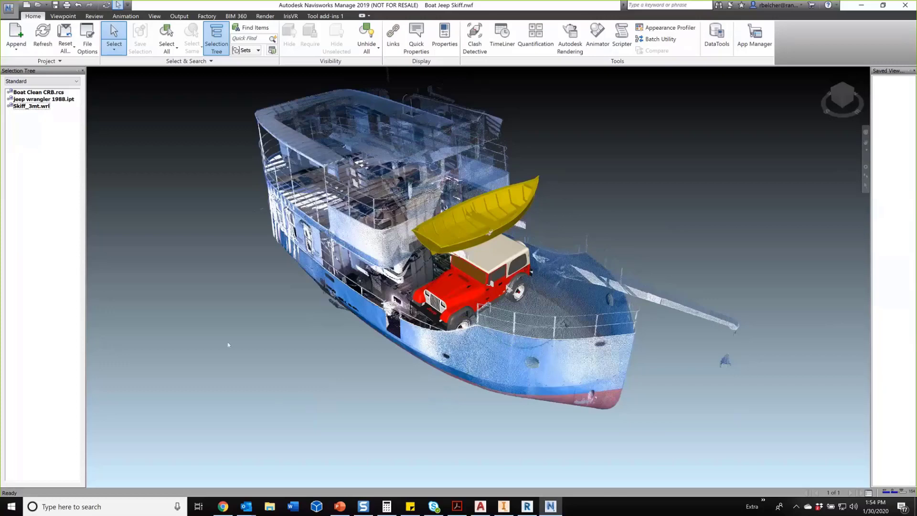
mouse_move(227, 344)
shift+middle_down()
mouse_move(288, 319)
mouse_move(363, 307)
shift+middle_up()
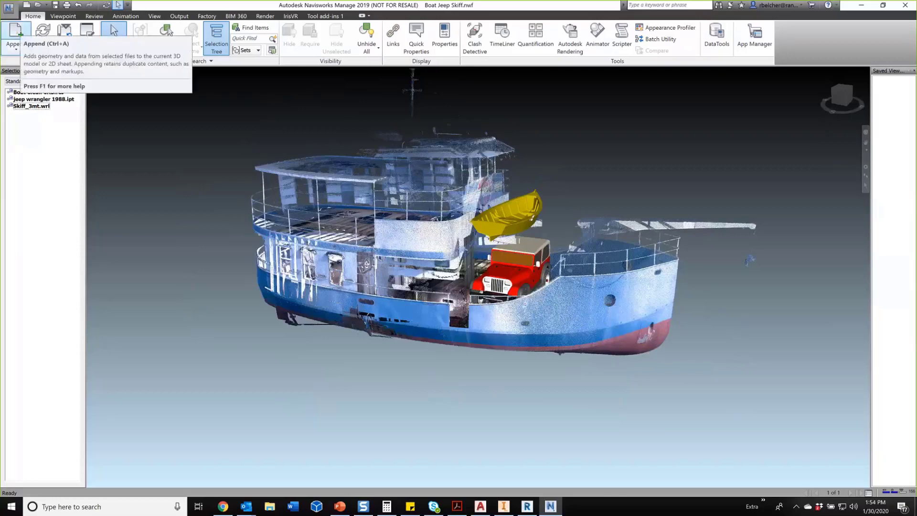
click(16, 32)
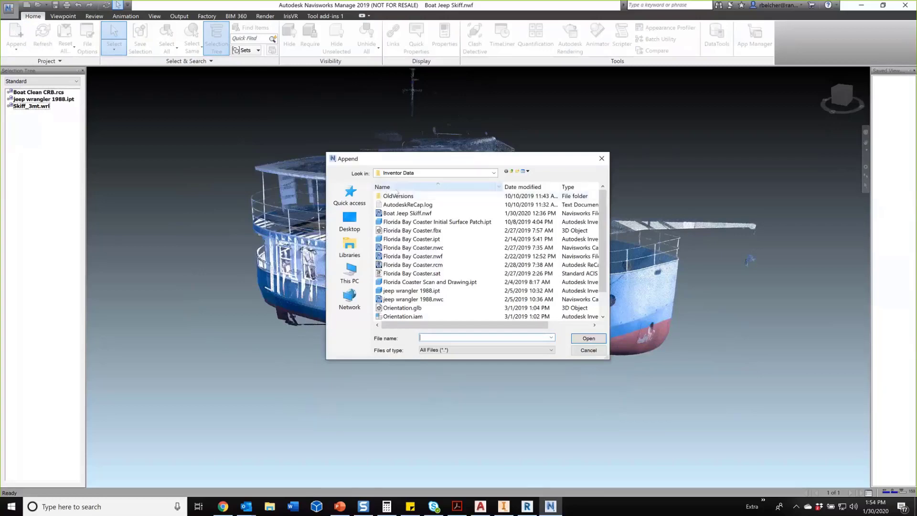
click(497, 351)
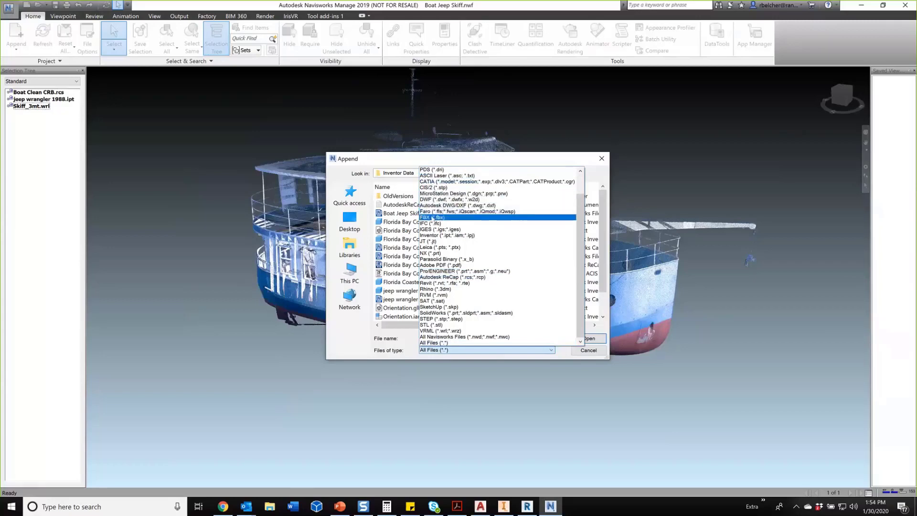
key(Up)
key(Up)
key(Up)
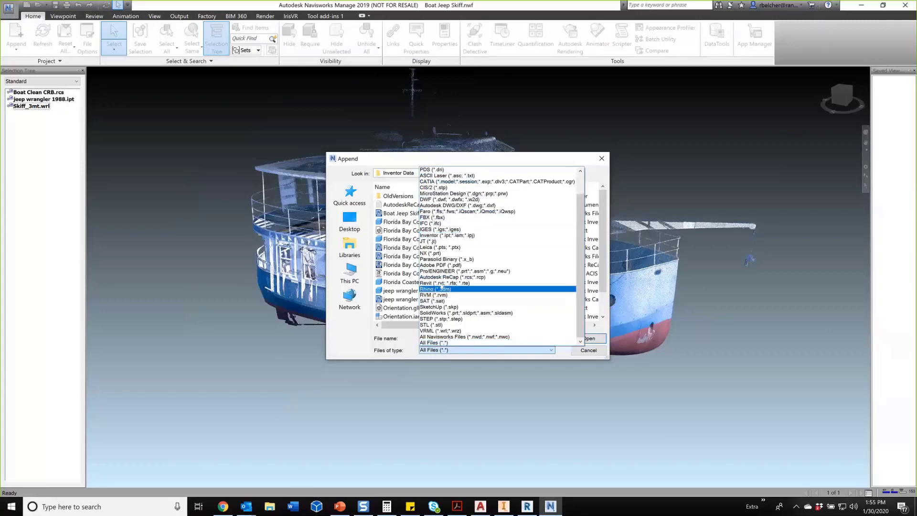
click(441, 277)
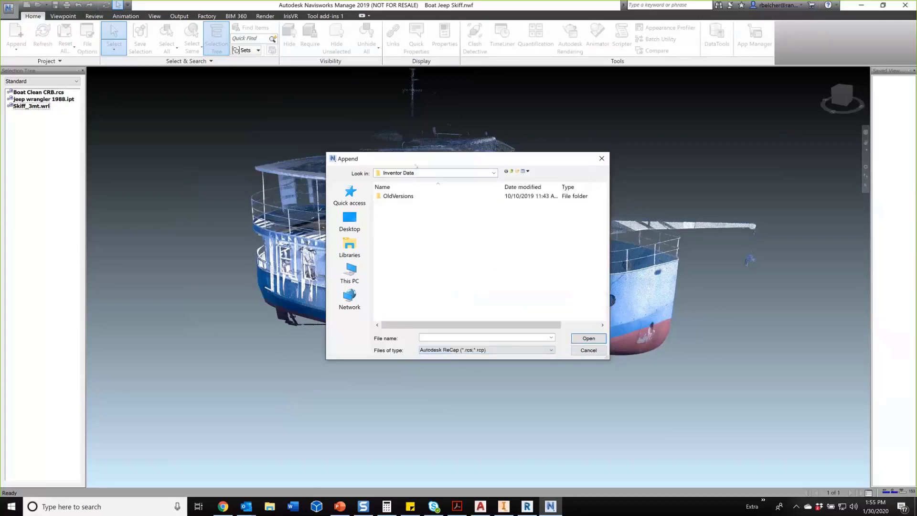
- Append the point cloud Red Truck CRB.rcs from the Red Truck folder inside ReCap Pro Class
click(454, 173)
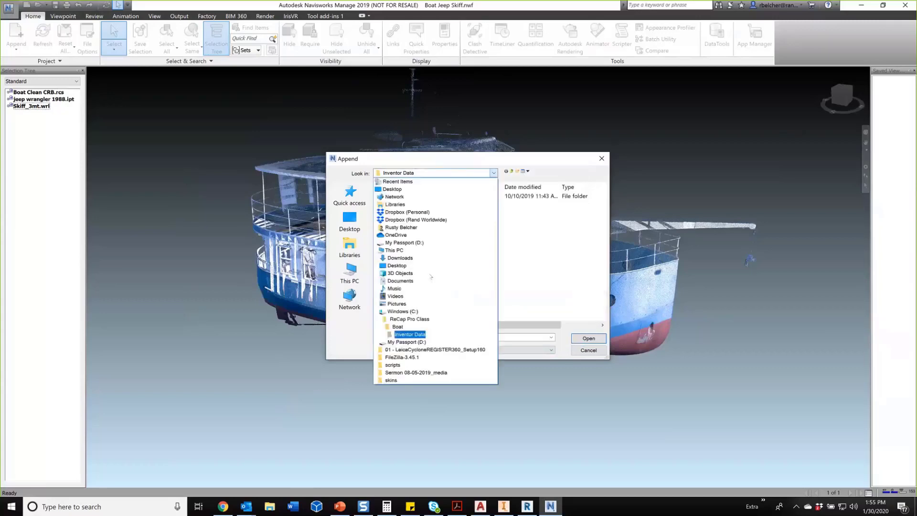
click(410, 319)
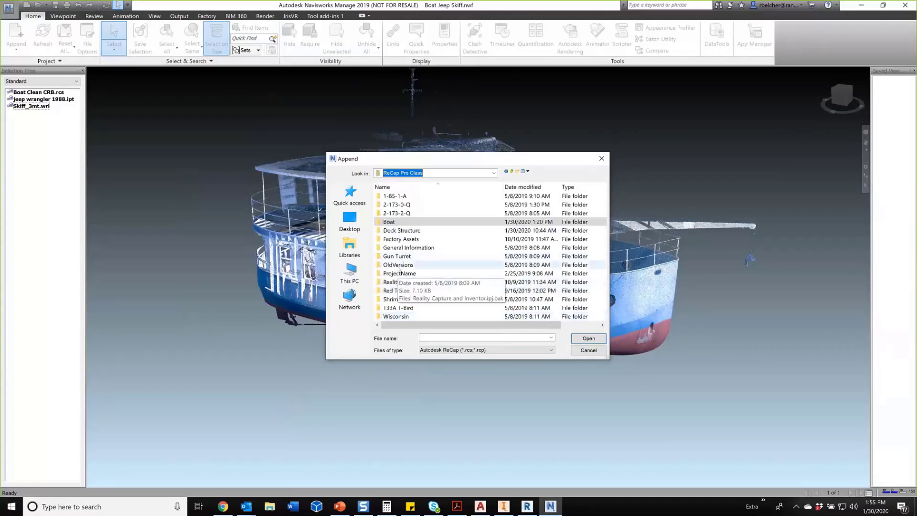
double_click(403, 290)
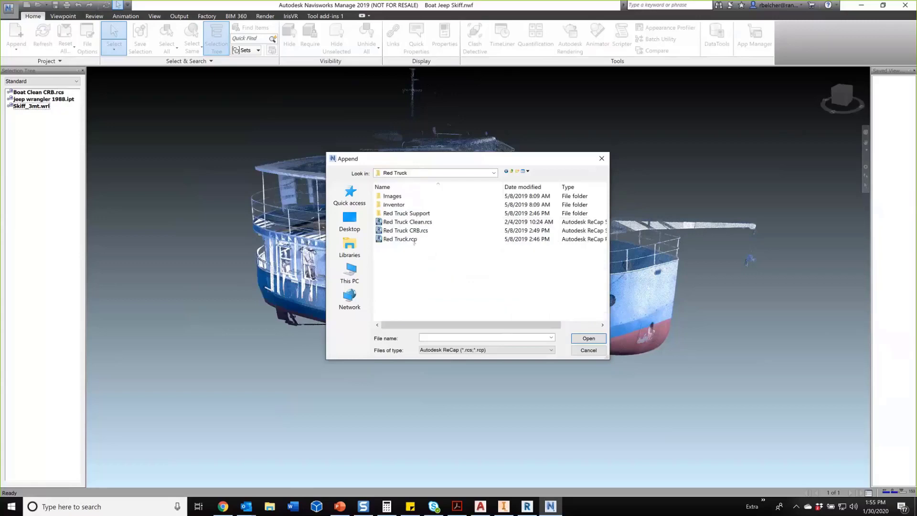
click(406, 231)
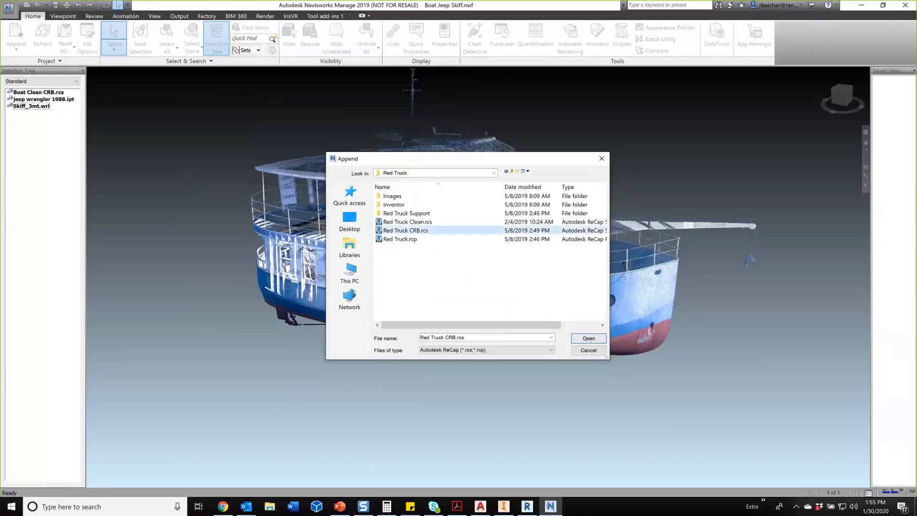
click(590, 339)
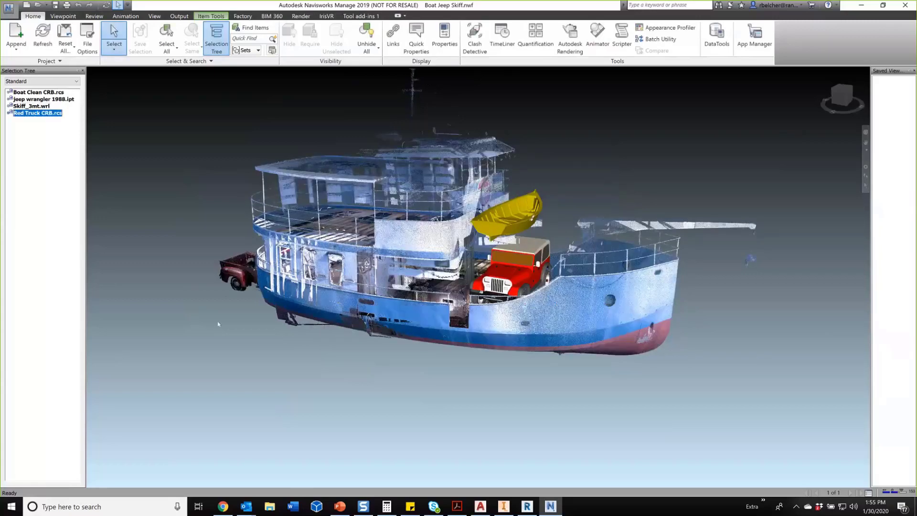
- Examine the appended red truck point cloud and where it sits relative to the boat's stern
key(Page_Down)
shift+middle_drag(218, 323, 498, 362)
click(498, 362)
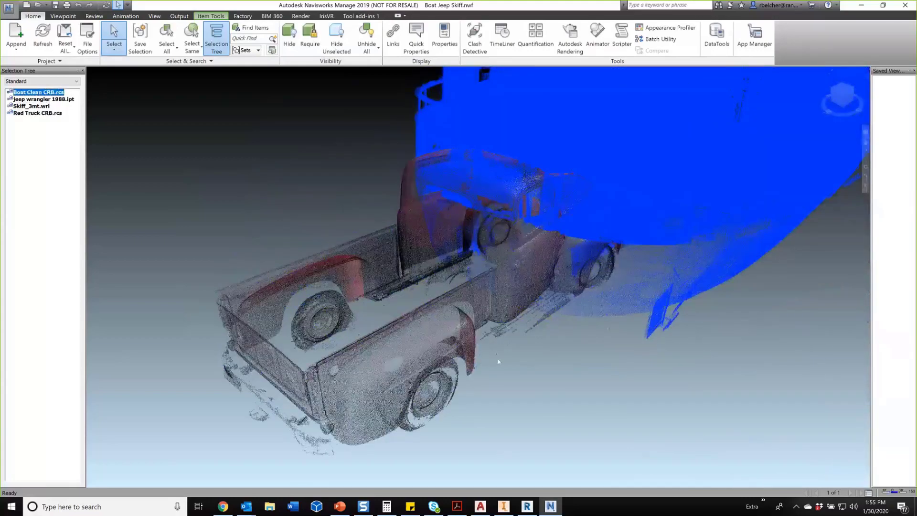
scroll(498, 361, up, 2)
scroll(498, 359, down, 3)
click(566, 395)
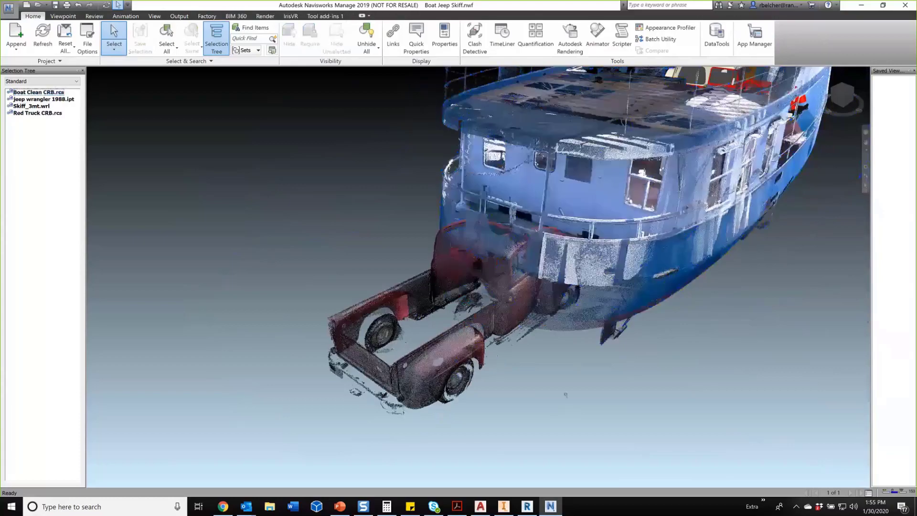
middle_drag(566, 395, 420, 363)
scroll(385, 366, down, 3)
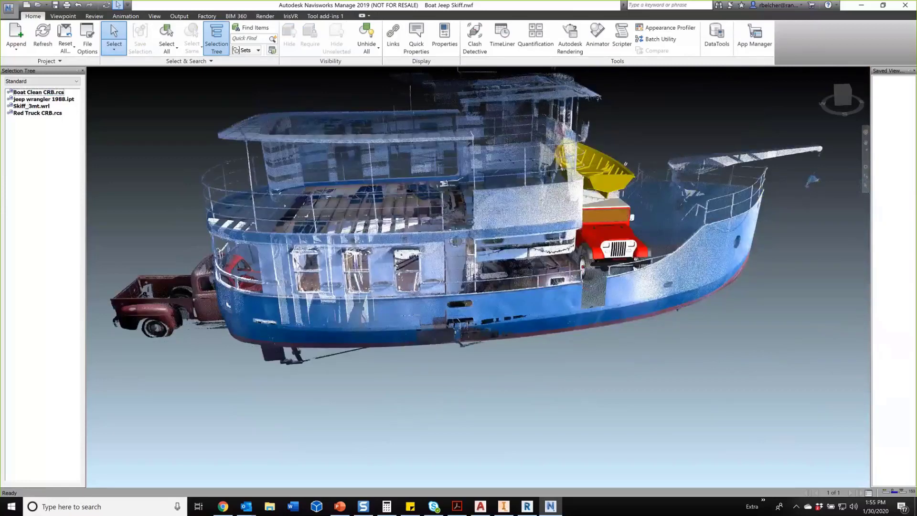
- Hide the jeep and skiff models, leaving the boat and red truck point clouds displayed
right_click(29, 100)
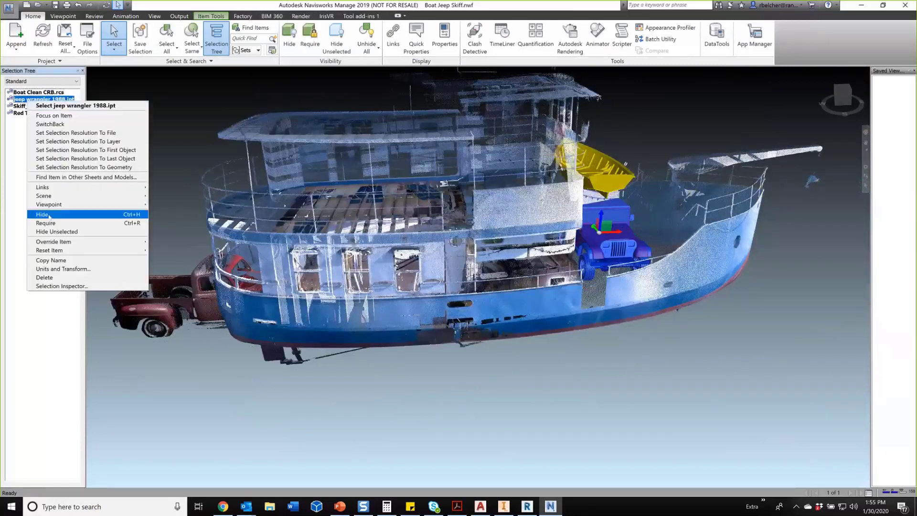
click(72, 215)
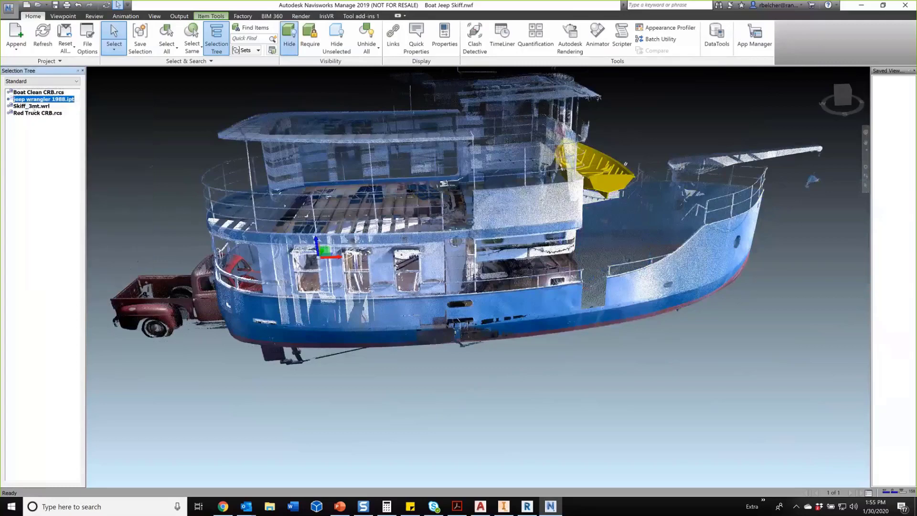
click(31, 106)
right_click(31, 106)
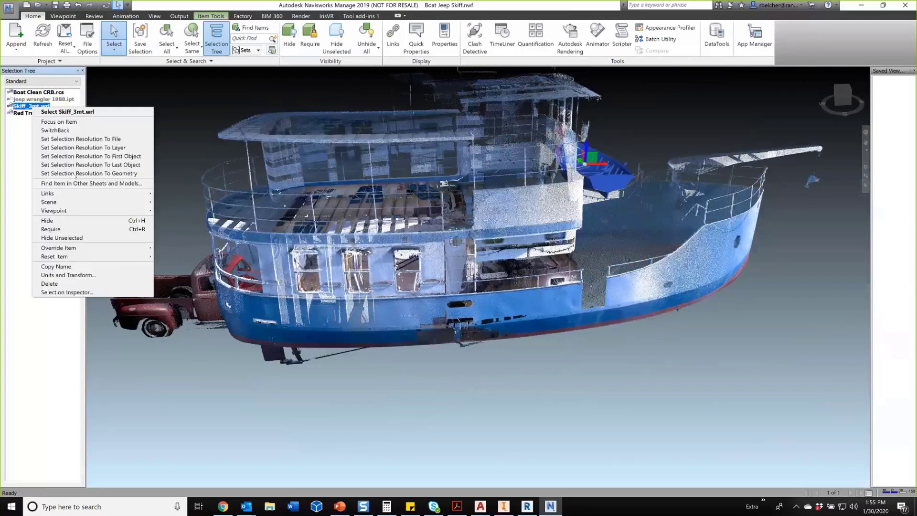
click(56, 221)
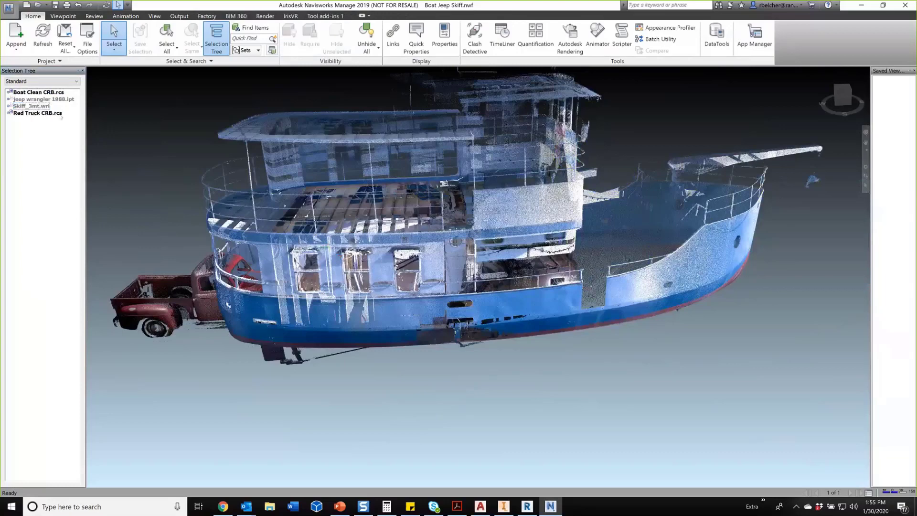
- Rotate the red truck point cloud about a quarter turn around the vertical axis so it sits crosswise to the boat
click(38, 113)
click(212, 16)
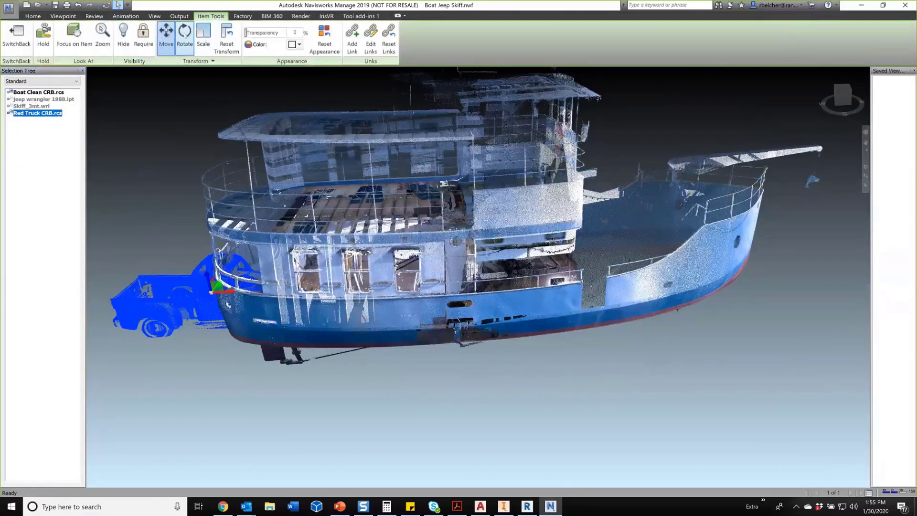
click(185, 38)
shift+middle_drag(205, 231, 275, 277)
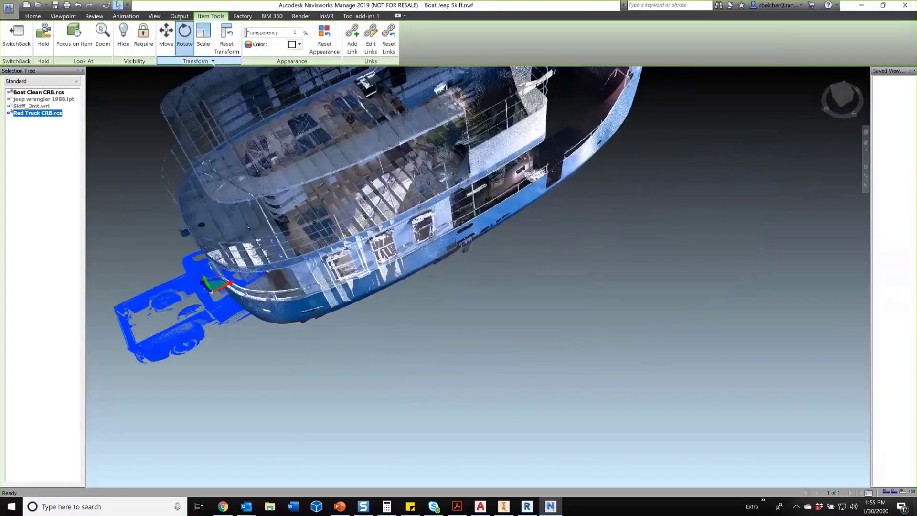
click(196, 61)
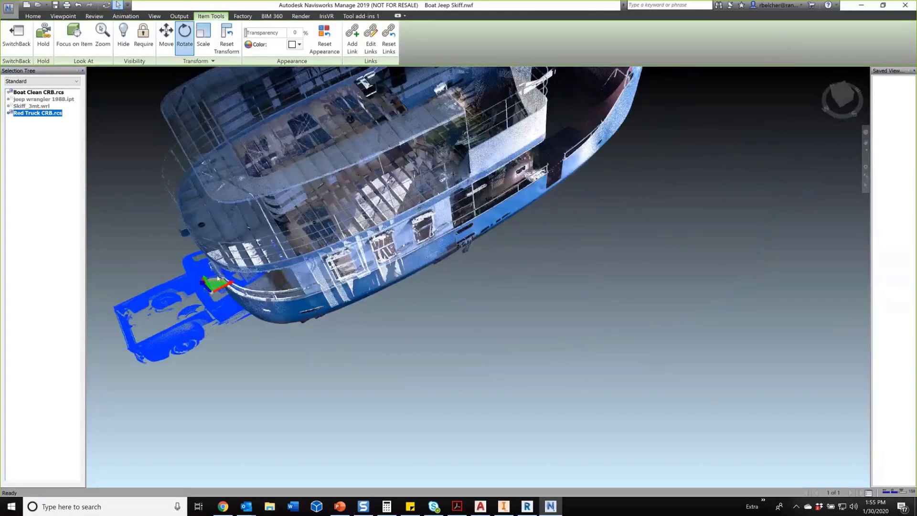
drag(214, 277, 230, 289)
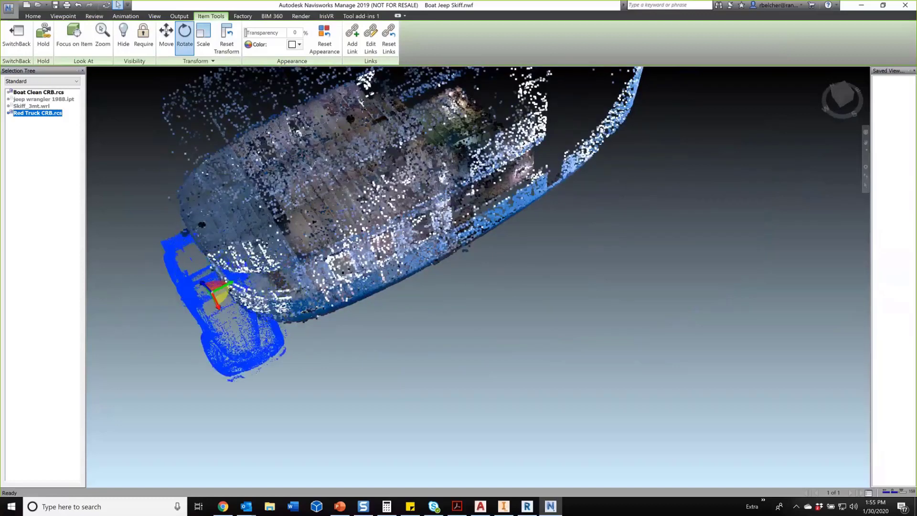
- Move the red truck point cloud lengthwise from the stern to the foredeck and raise it to deck height
click(166, 36)
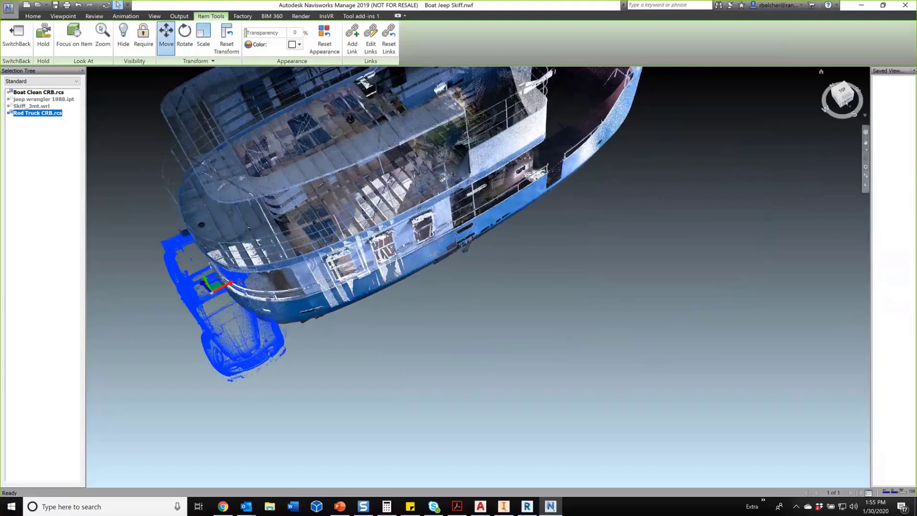
drag(847, 103, 841, 105)
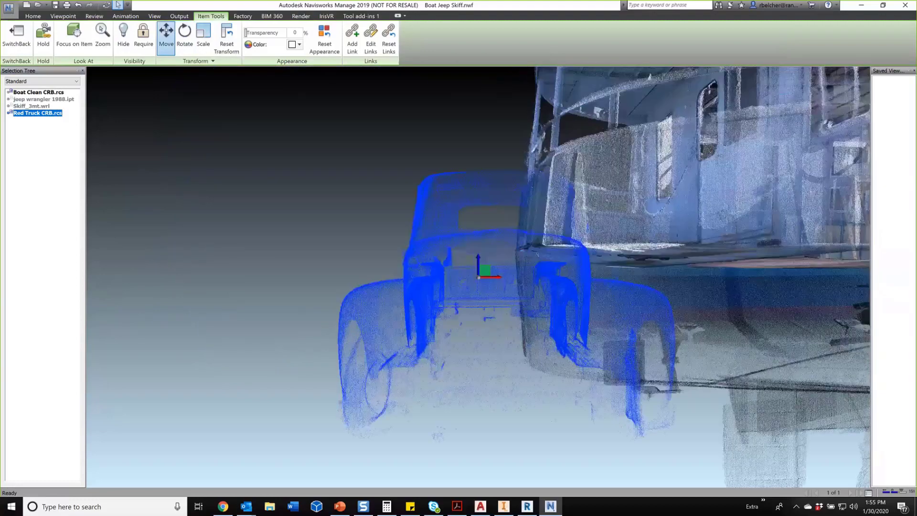
scroll(538, 254, down, 10)
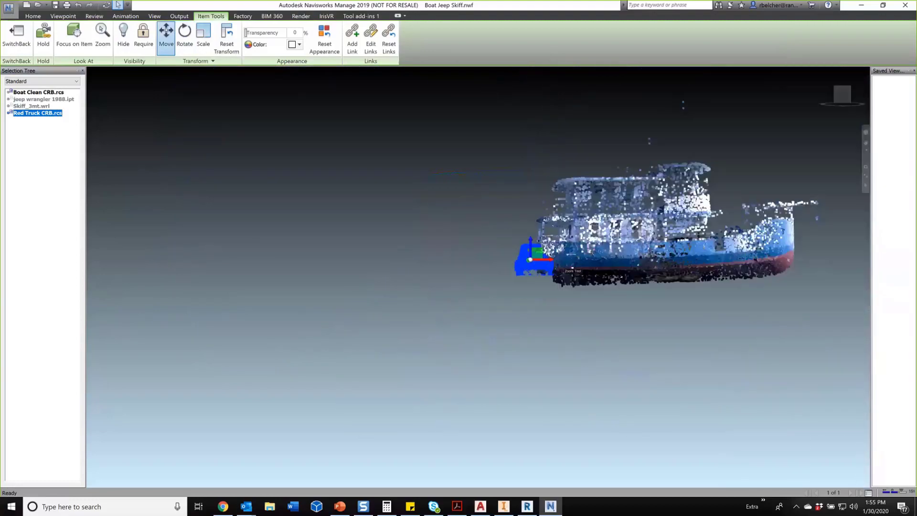
middle_drag(537, 254, 324, 300)
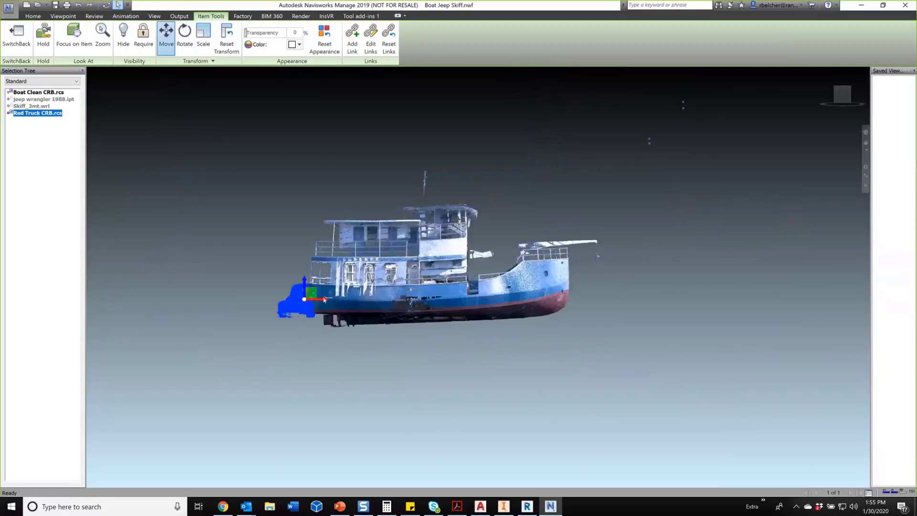
click(324, 299)
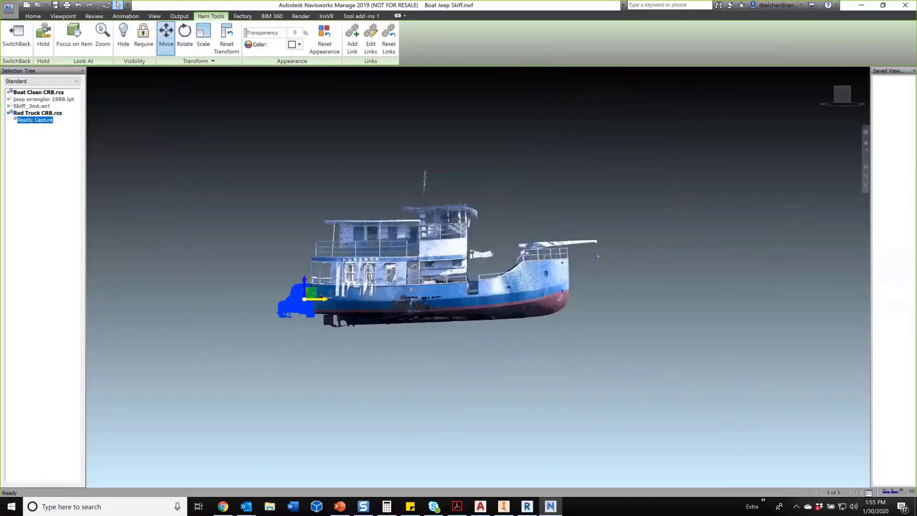
drag(324, 300, 506, 299)
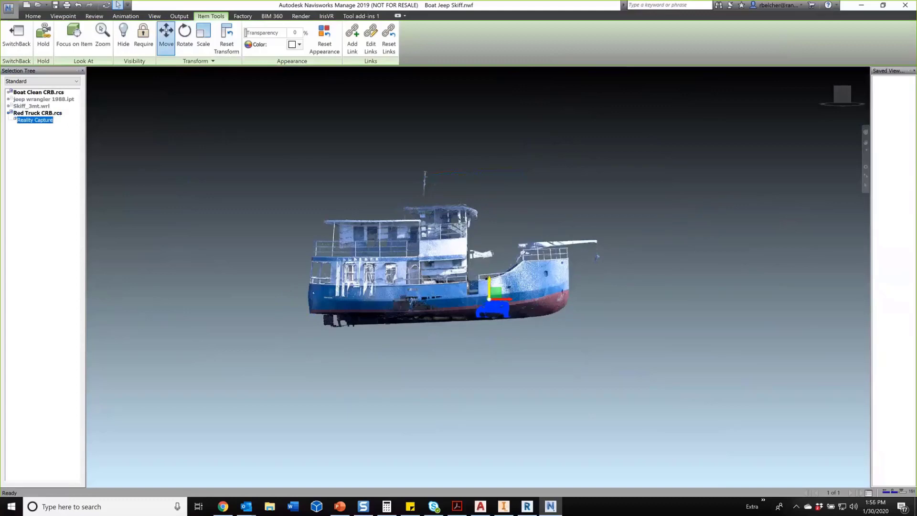
mouse_move(488, 278)
mouse_down()
mouse_move(485, 242)
mouse_move(489, 264)
mouse_up()
- Shift the red truck slightly aft toward the cabin and sideways to centre it across the foredeck
shift+middle_drag(577, 216, 484, 306)
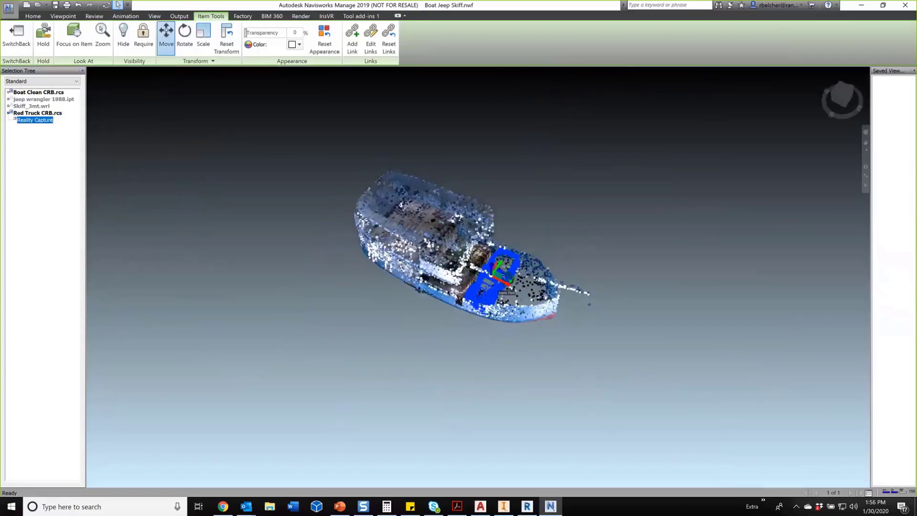
scroll(503, 276, up, 3)
scroll(503, 277, up, 5)
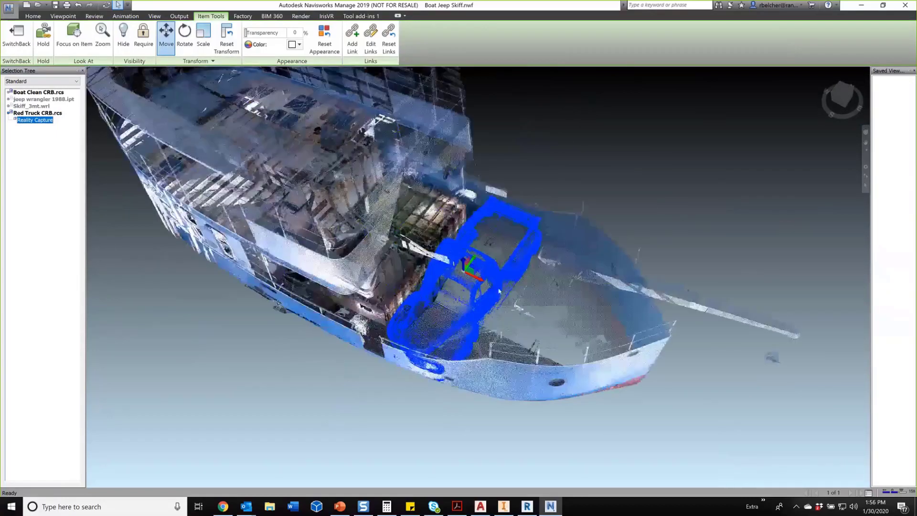
scroll(499, 291, up, 3)
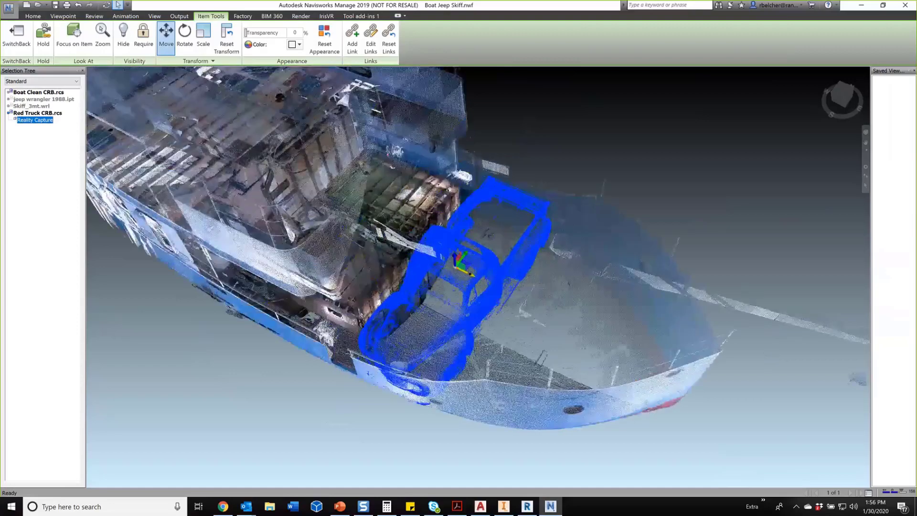
drag(470, 274, 458, 268)
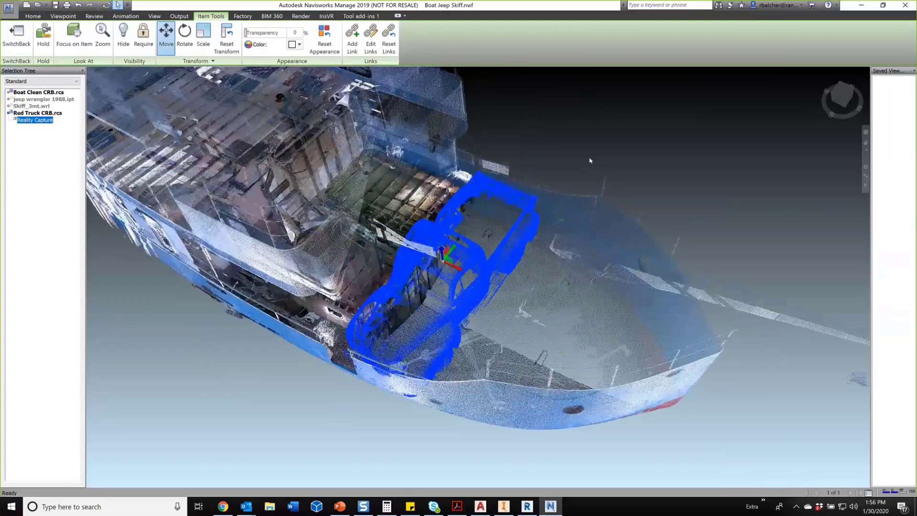
shift+middle_drag(590, 161, 448, 205)
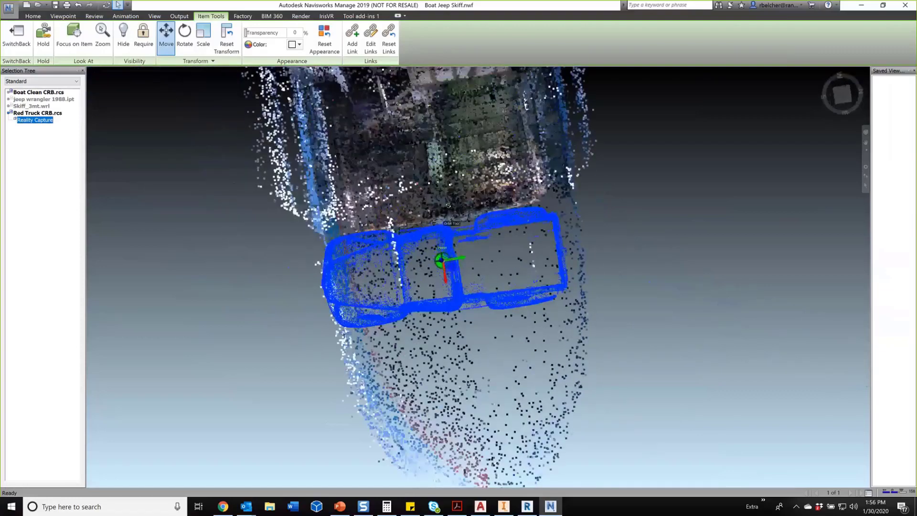
drag(460, 255, 473, 254)
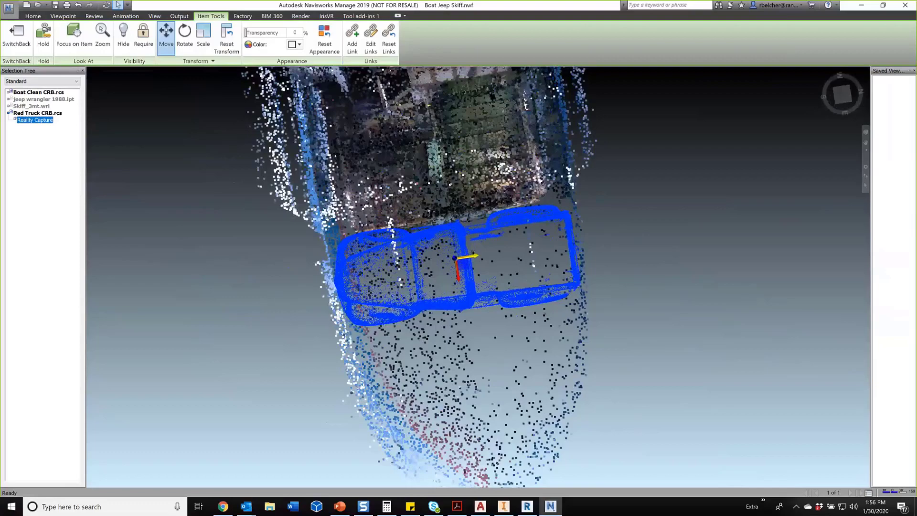
- Deselect the red truck and examine how it sits on the boat's foredeck
click(286, 323)
shift+middle_drag(286, 323, 153, 297)
key(ctrl+a)
click(247, 420)
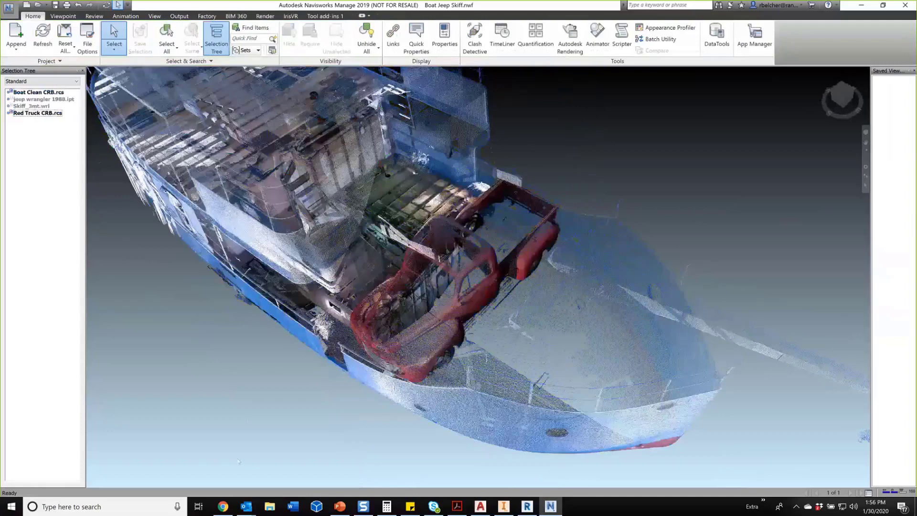
shift+middle_drag(239, 461, 268, 436)
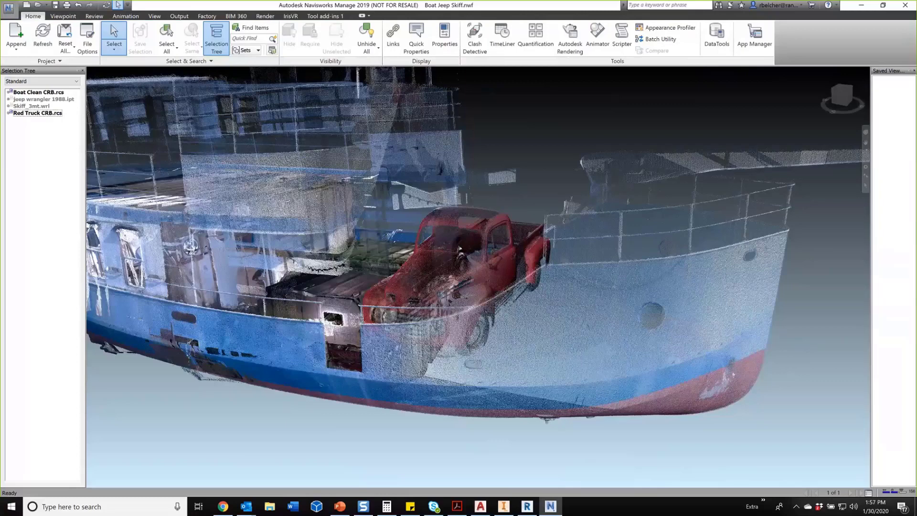
- Start opening another file and browse to the Expanded Demo folder inside Demo in Dropbox (Rand Worldwide)
click(8, 8)
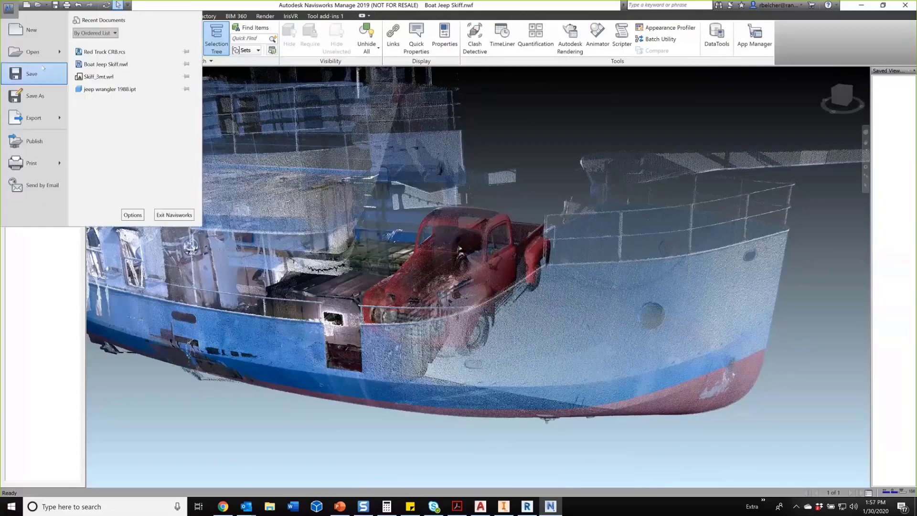
mouse_move(34, 55)
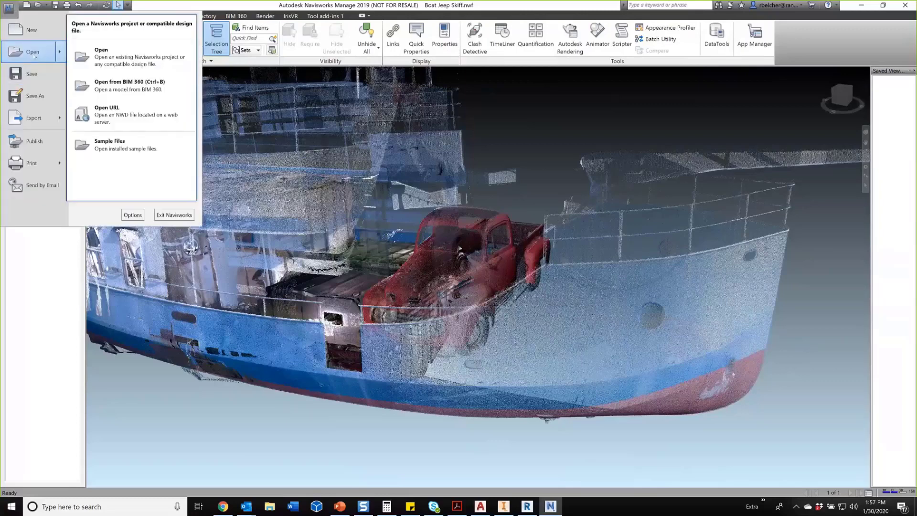
click(37, 56)
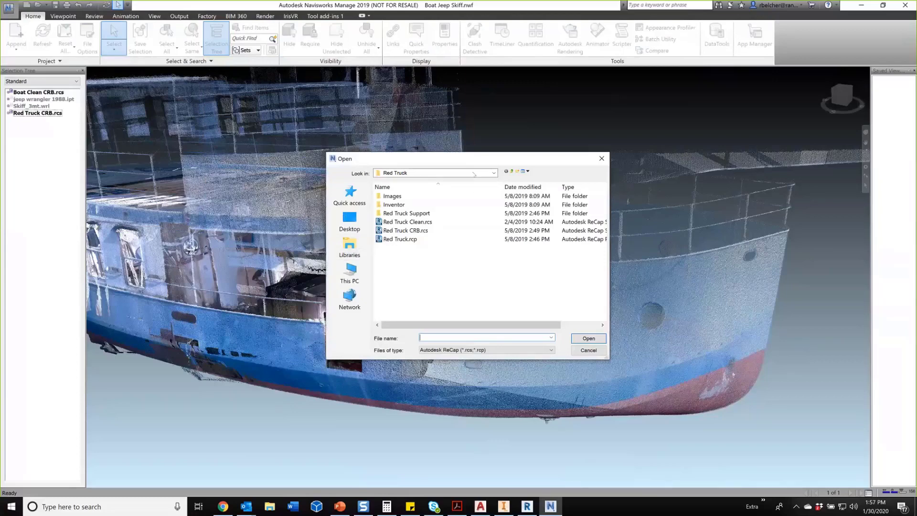
click(445, 173)
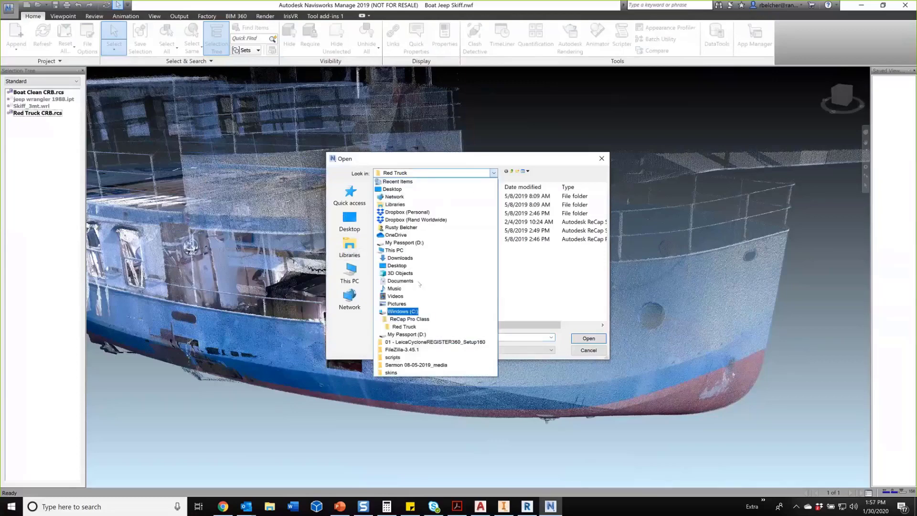
click(410, 220)
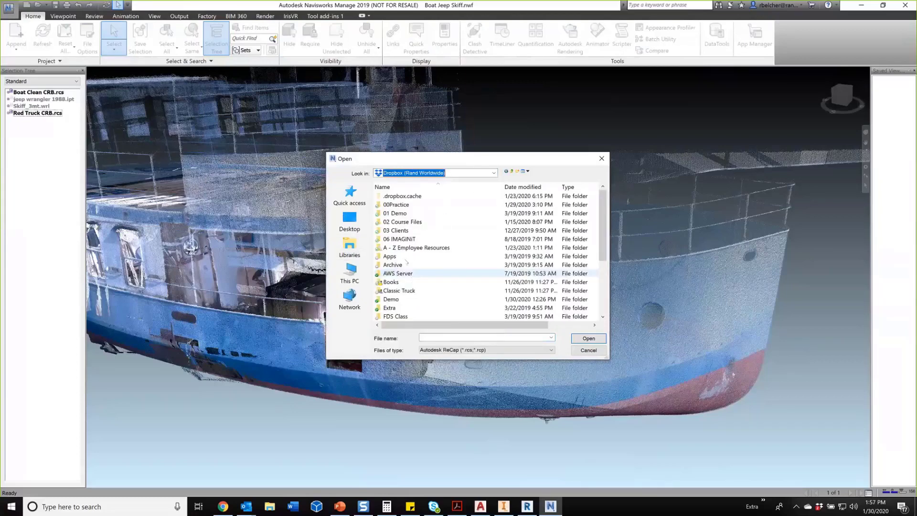
double_click(401, 213)
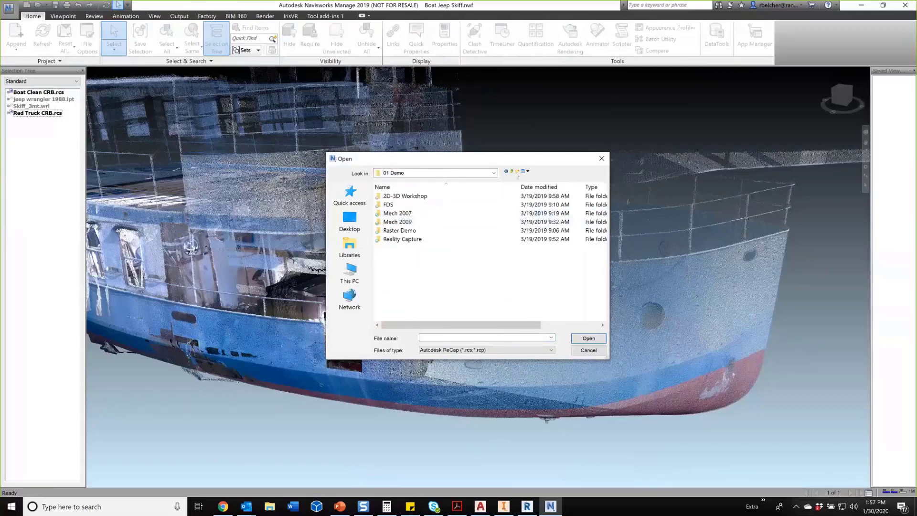
click(511, 171)
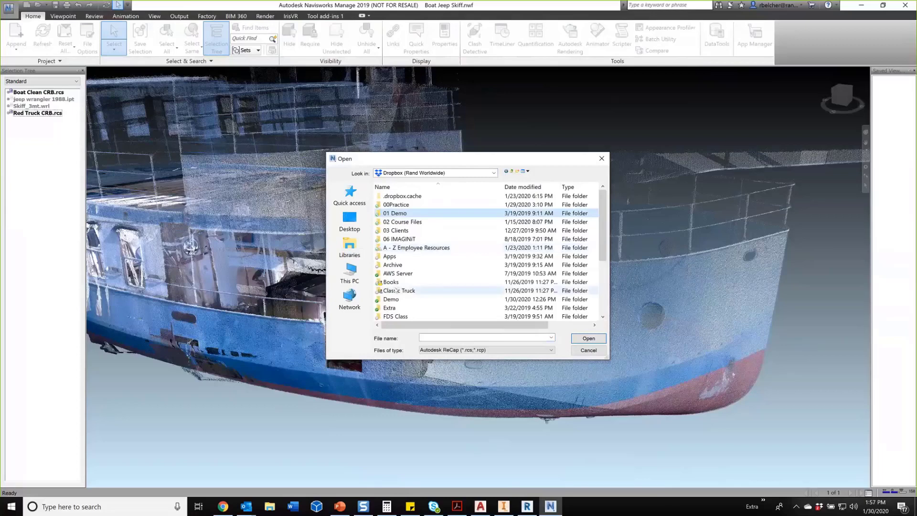
scroll(397, 291, down, 1)
double_click(391, 273)
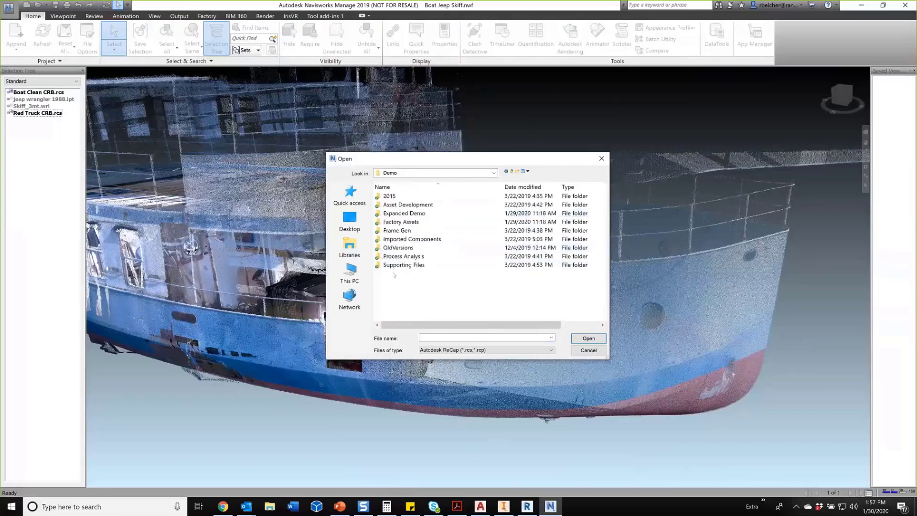
double_click(403, 213)
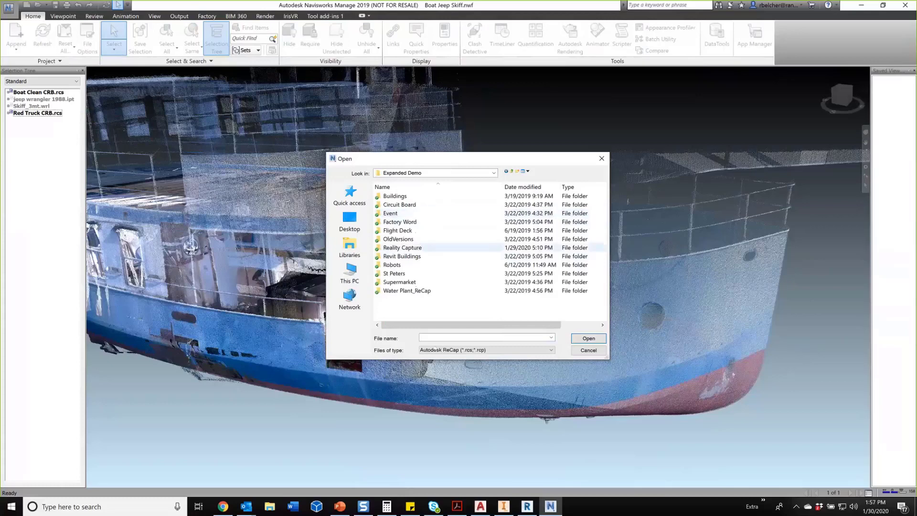
- List all file types and open NPS IMAGINiT - Water Plant A.nwd without saving the changes to Boat Jeep Skiff.nwf
click(441, 350)
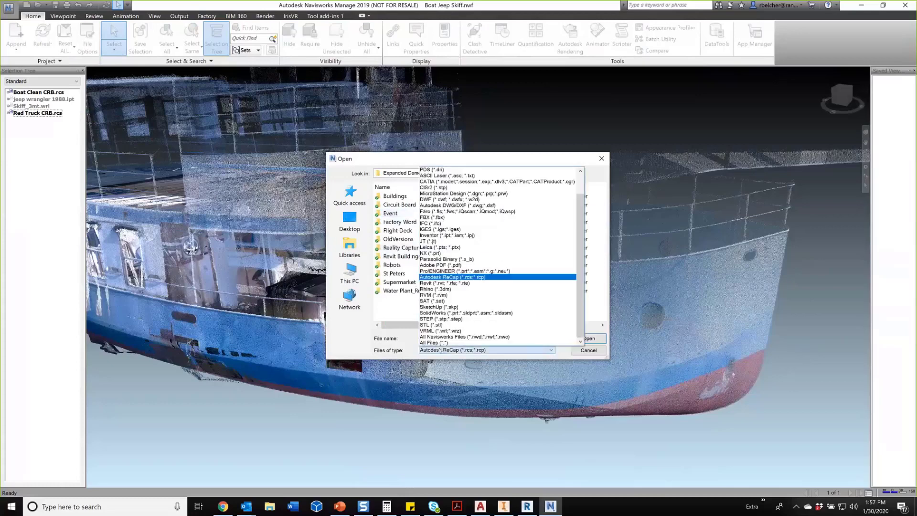
click(430, 342)
scroll(426, 294, down, 2)
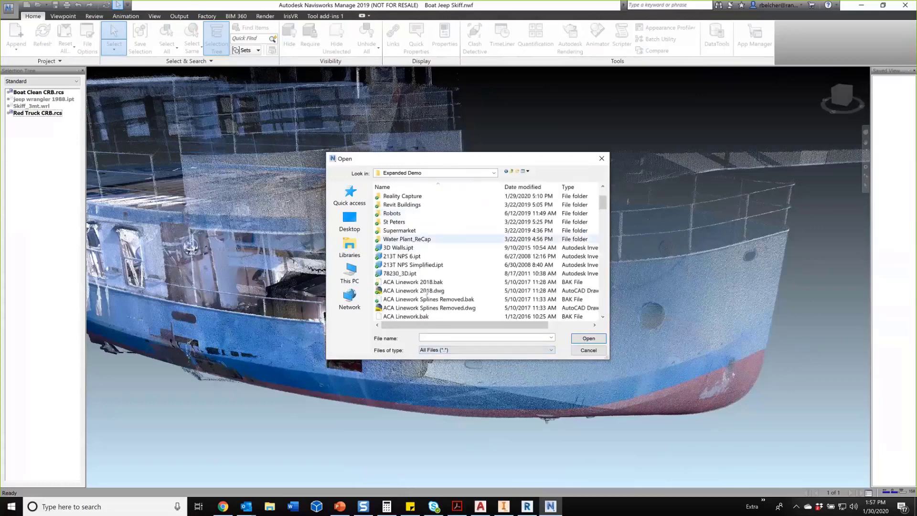
scroll(427, 292, down, 10)
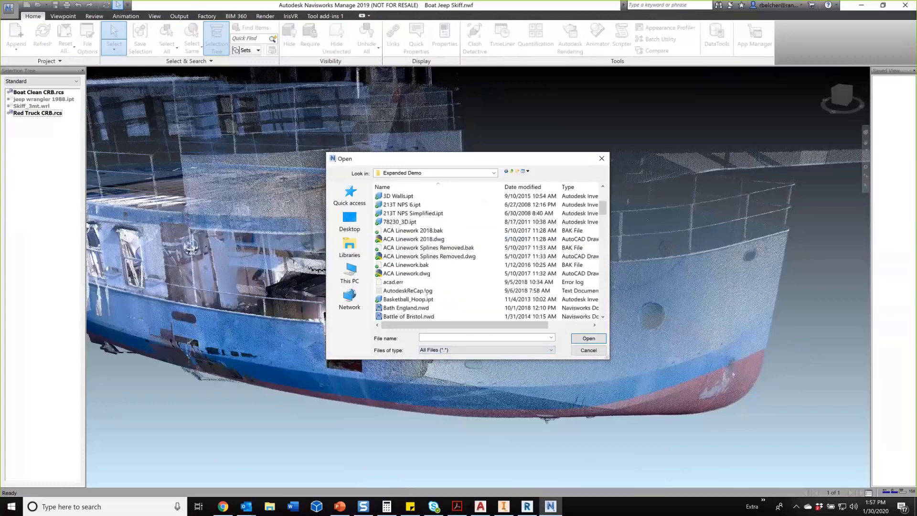
scroll(426, 293, down, 8)
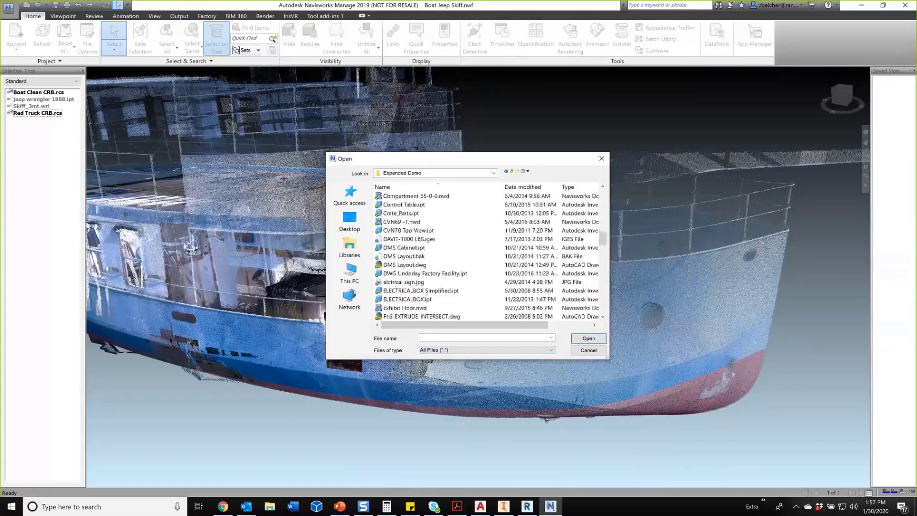
scroll(426, 293, down, 4)
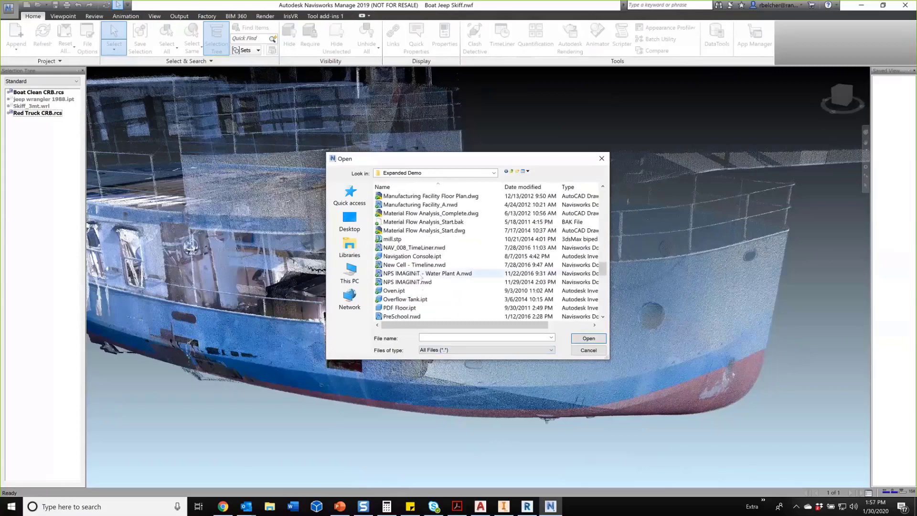
click(420, 273)
click(589, 338)
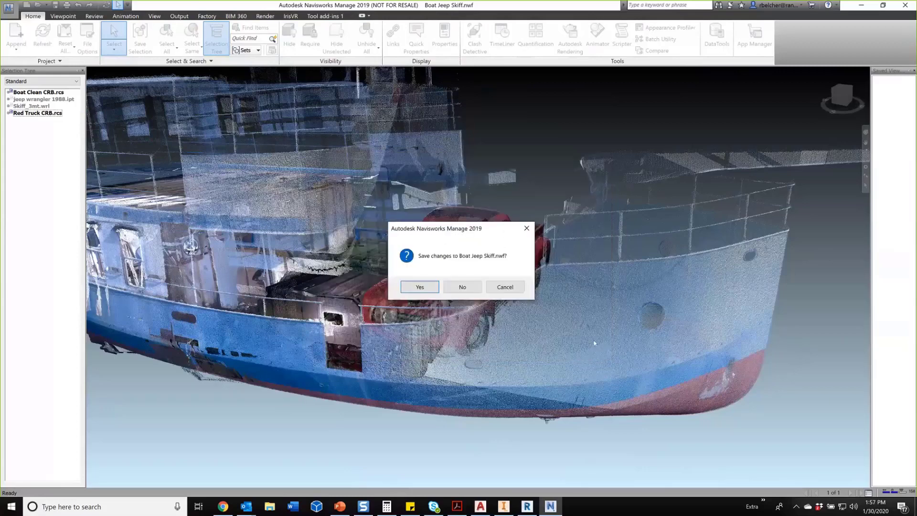
click(463, 287)
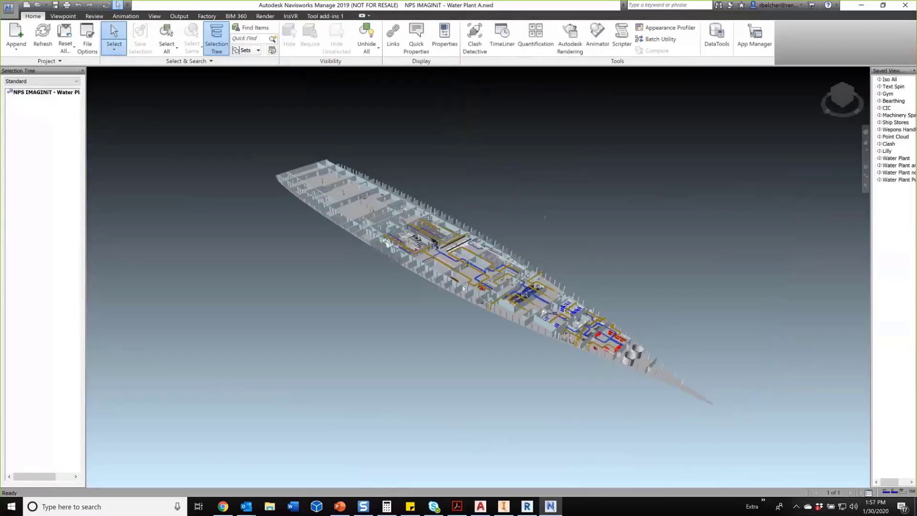
scroll(607, 312, up, 6)
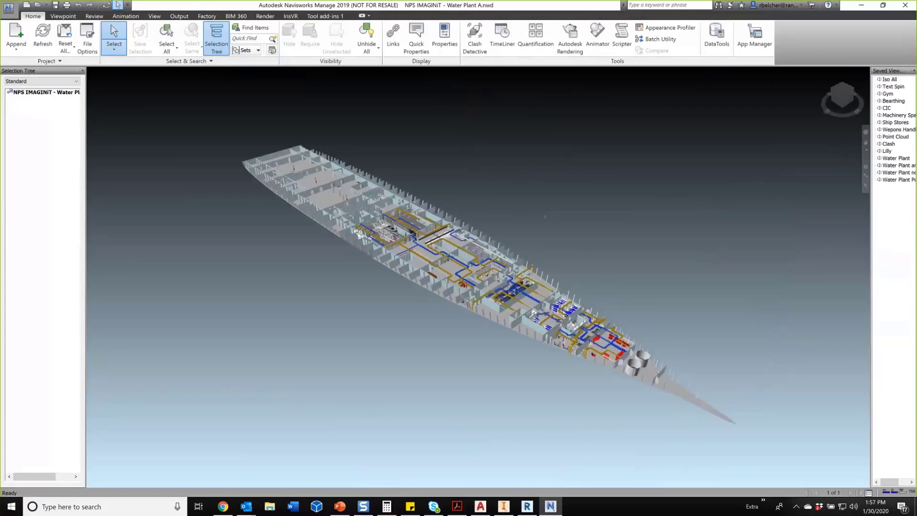
- Examine the ship model's compartments up close, through the Text Spin saved viewpoint and inside the pump room with the Water Plant viewpoint
scroll(614, 334, up, 2)
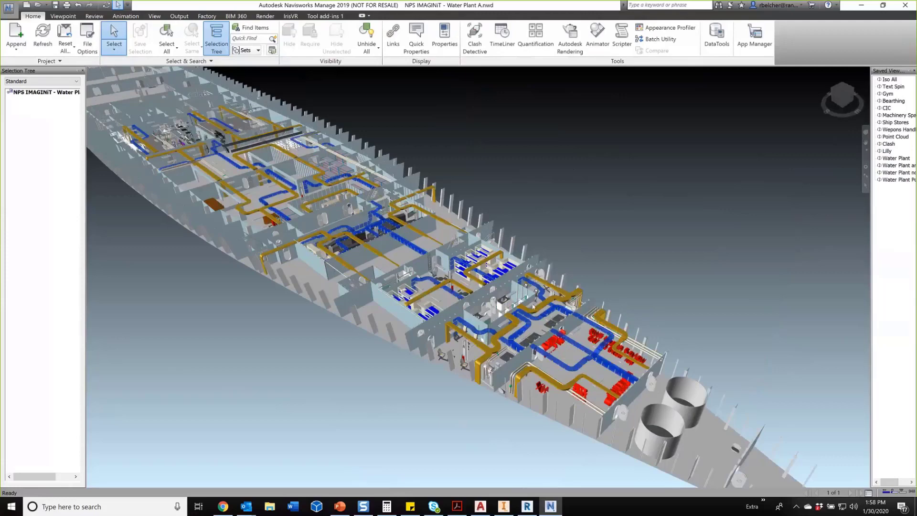
click(893, 87)
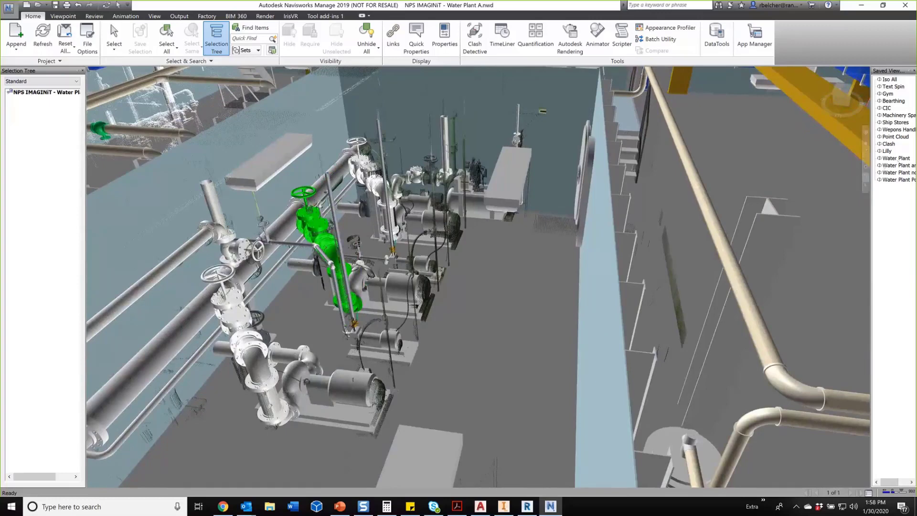
click(897, 159)
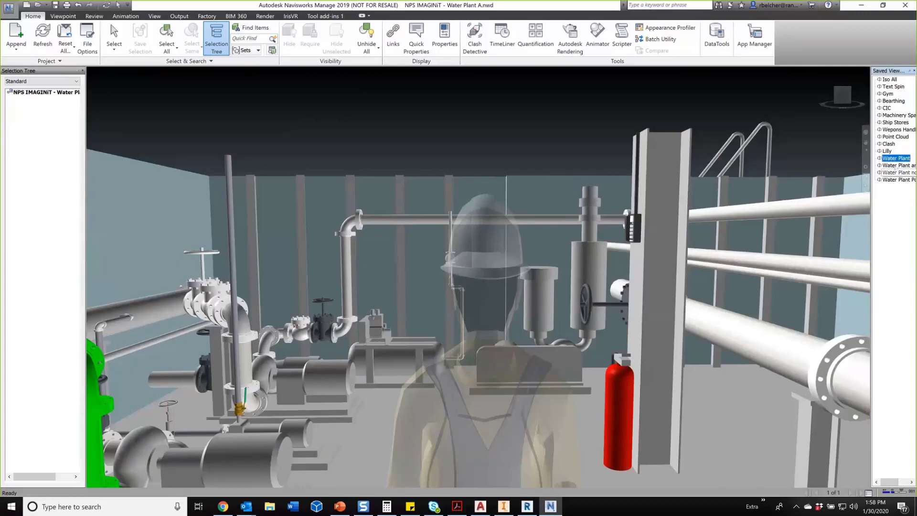
- Compare the water plant's saved viewpoints showing the scanned point cloud alone, the modelled pumps and piping alone, and both overlaid
click(889, 172)
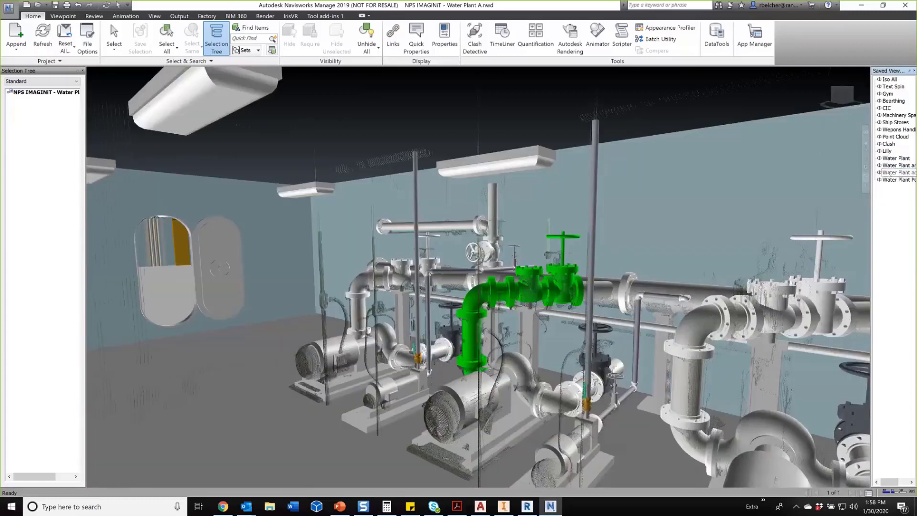
click(889, 179)
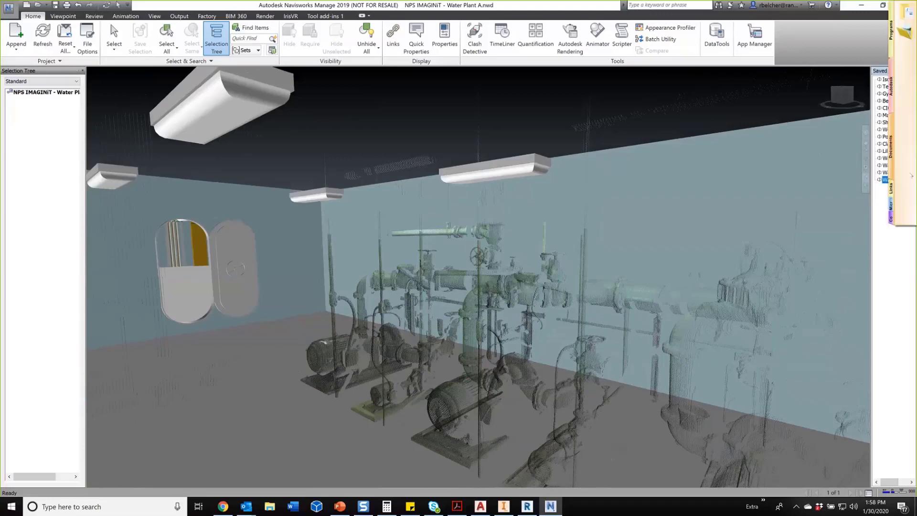
click(893, 172)
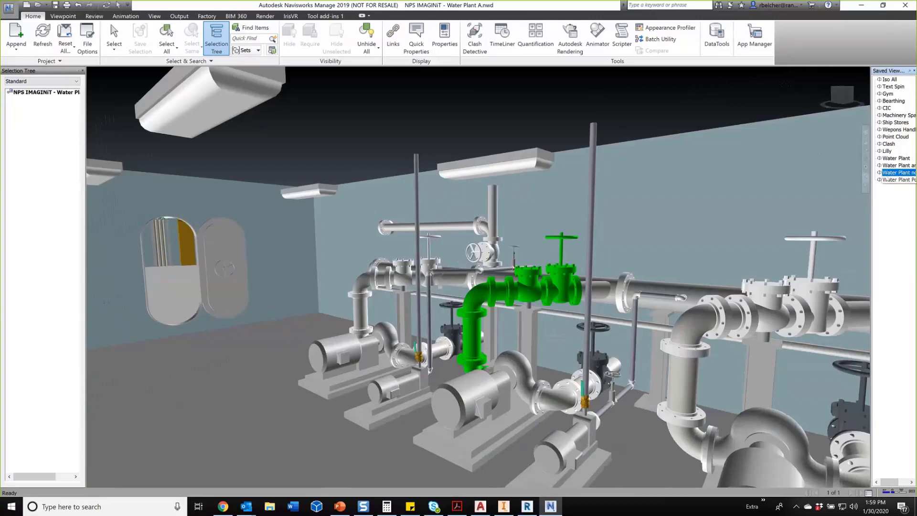
click(895, 165)
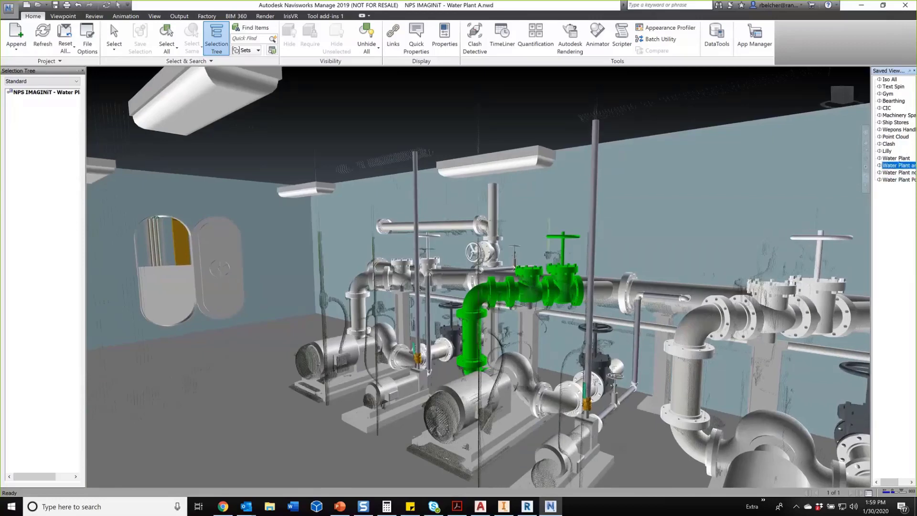
- Walk the avatar through the pump room from the Water Plant viewpoint and toward the scanned equipment from the Point Cloud viewpoint
click(898, 160)
drag(488, 327, 293, 391)
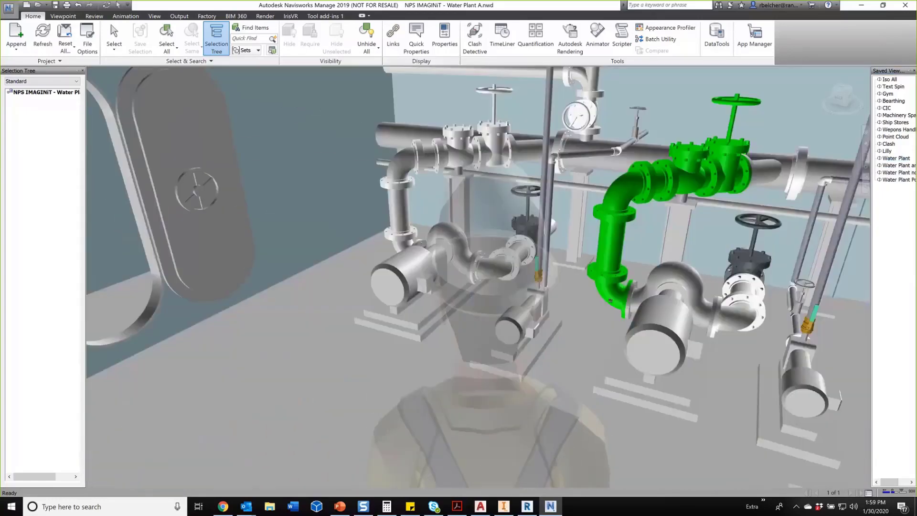
click(894, 137)
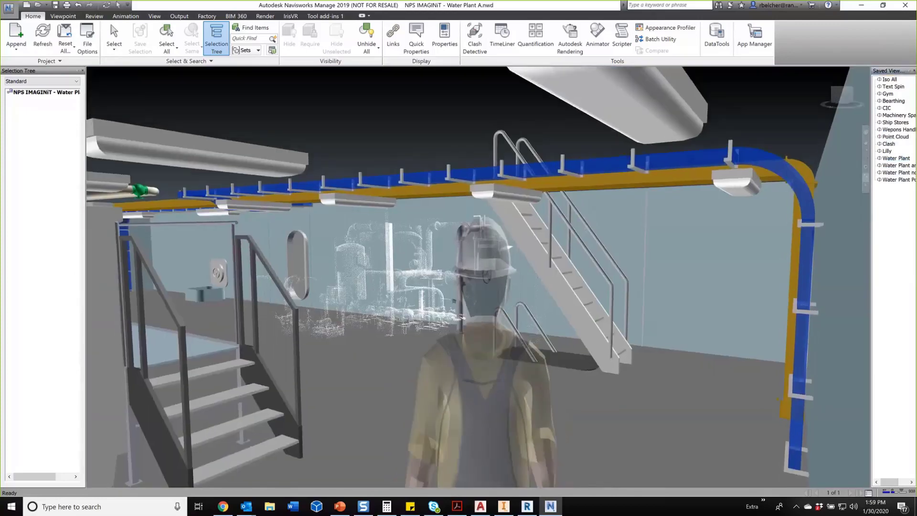
drag(437, 298, 672, 343)
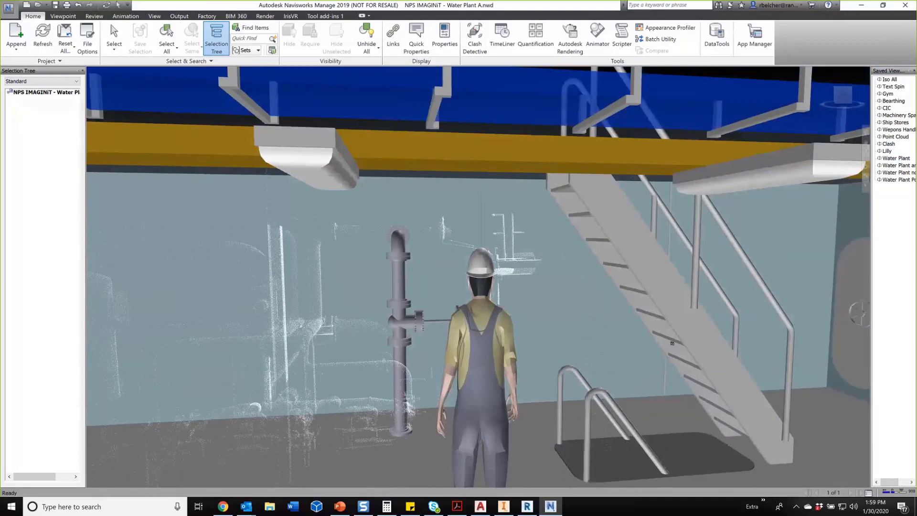